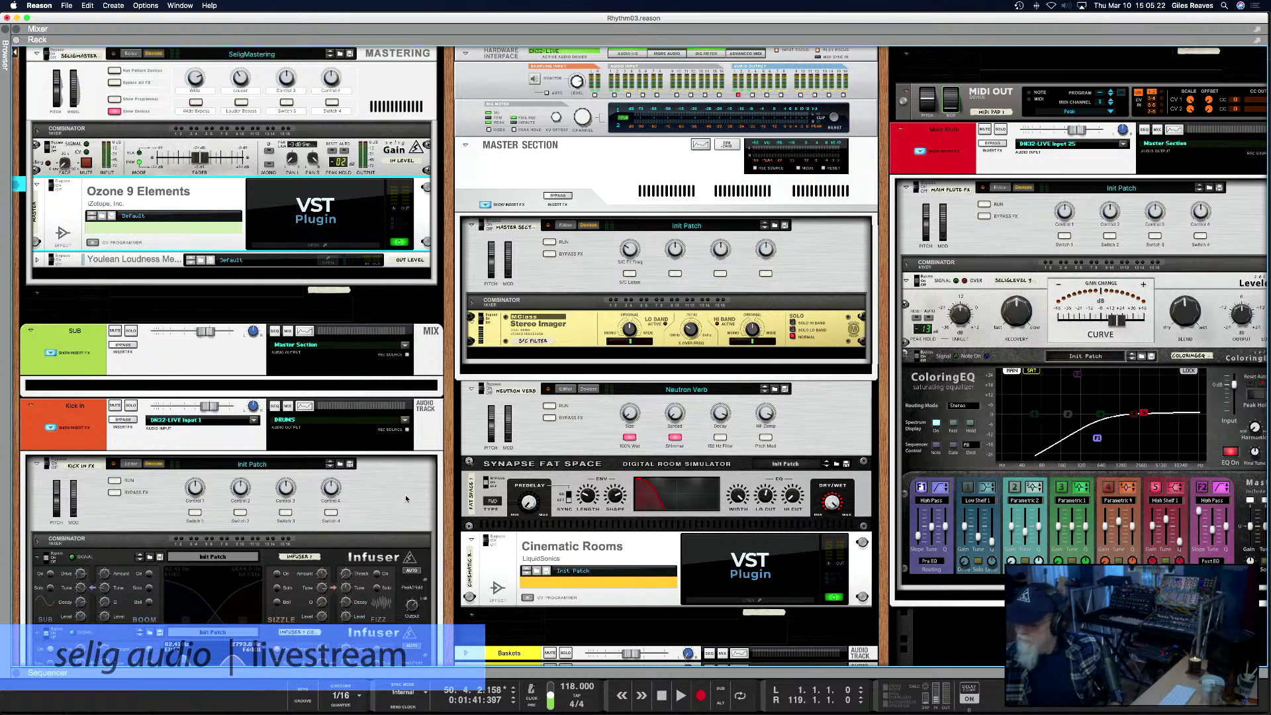
Play the song from the beginning and view the track arrangement in the sequencer from the drums down to the flutes
key(space)
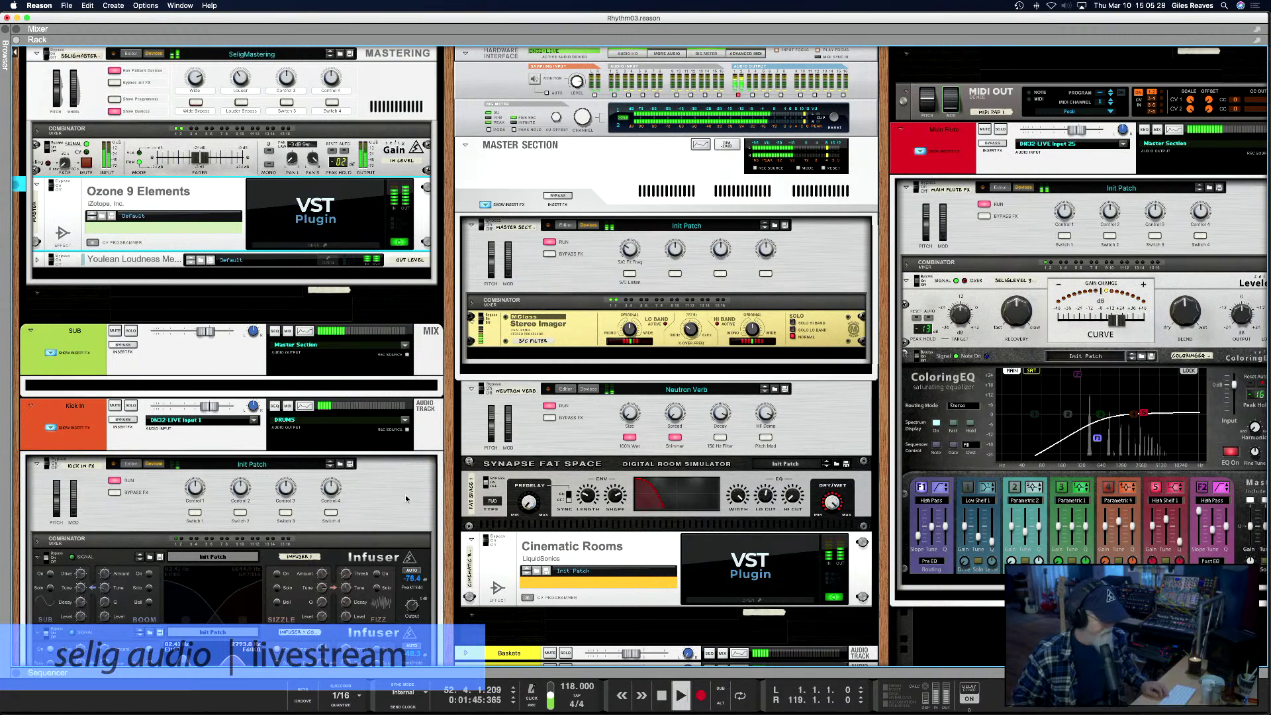
key(space)
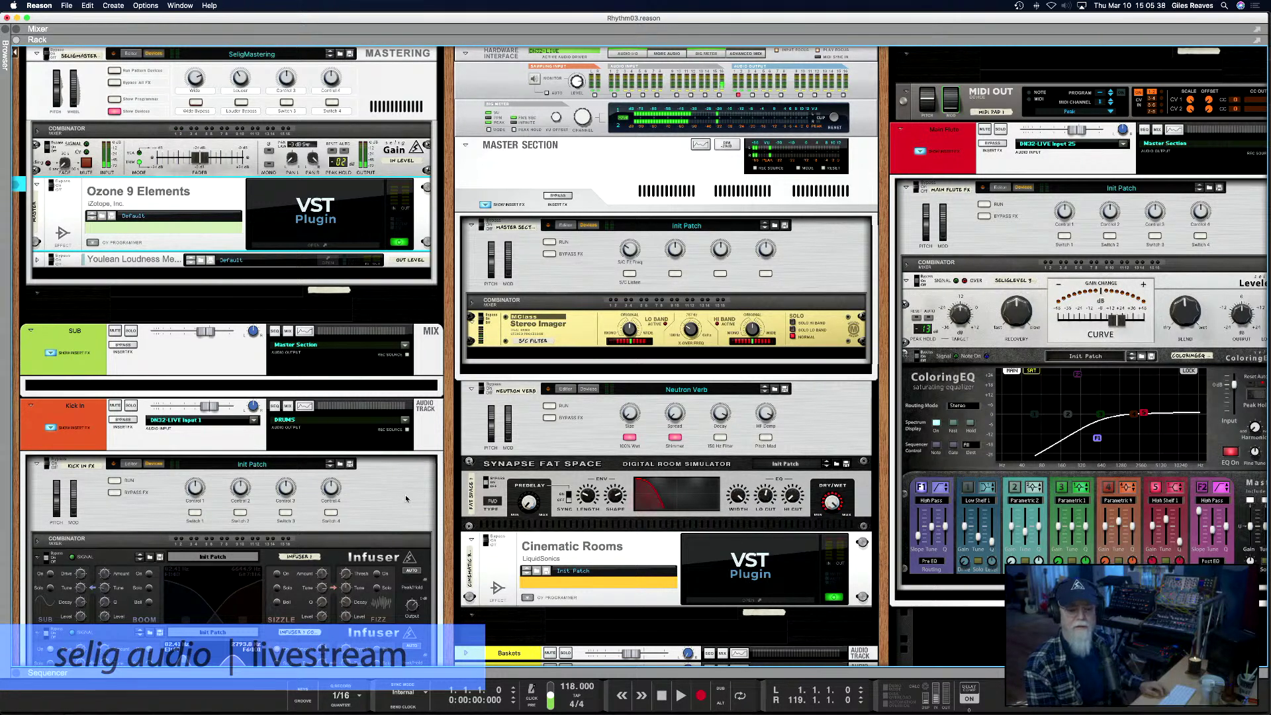
key(space)
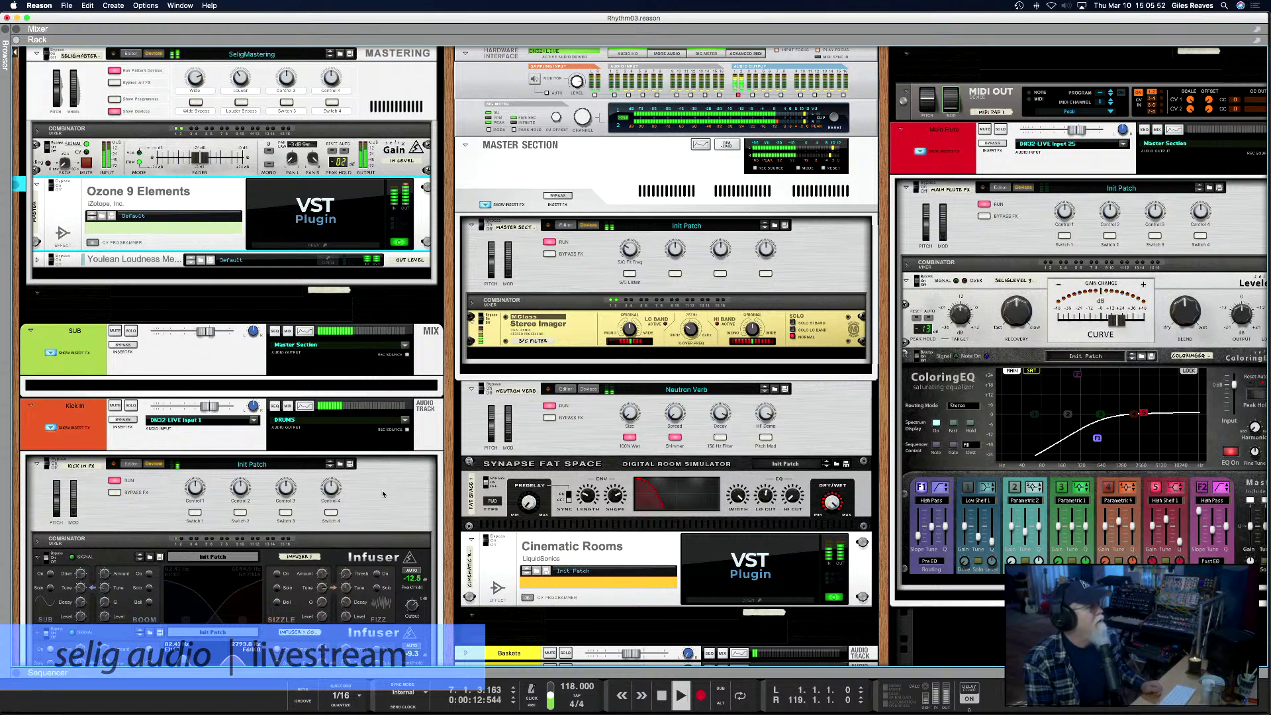
scroll(276, 384, left, 1)
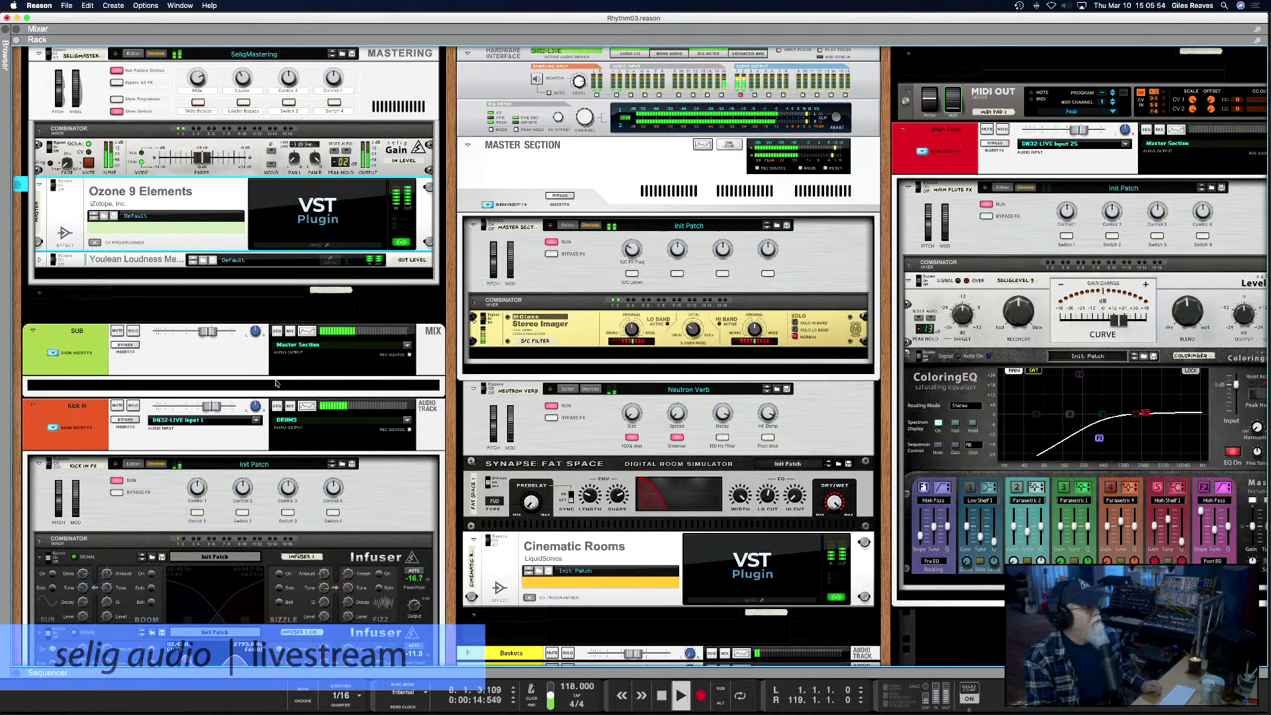
key(F7)
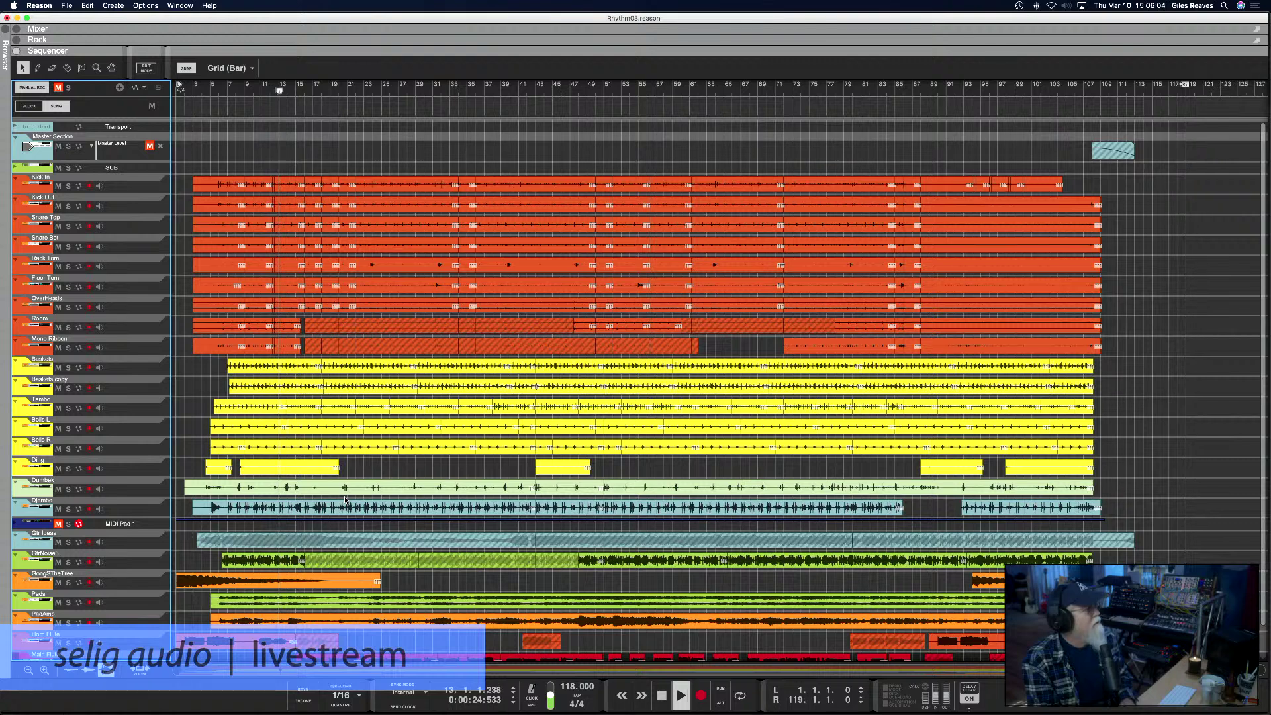
scroll(344, 500, down, 2)
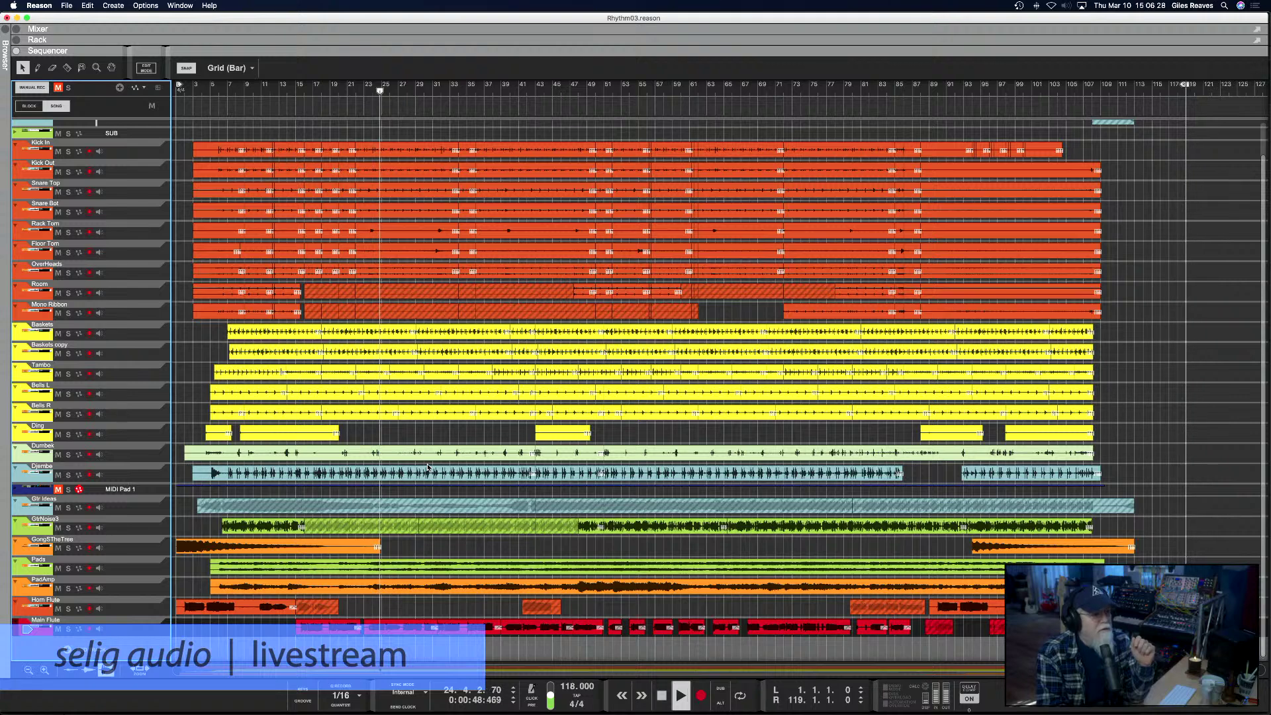
scroll(491, 375, up, 1)
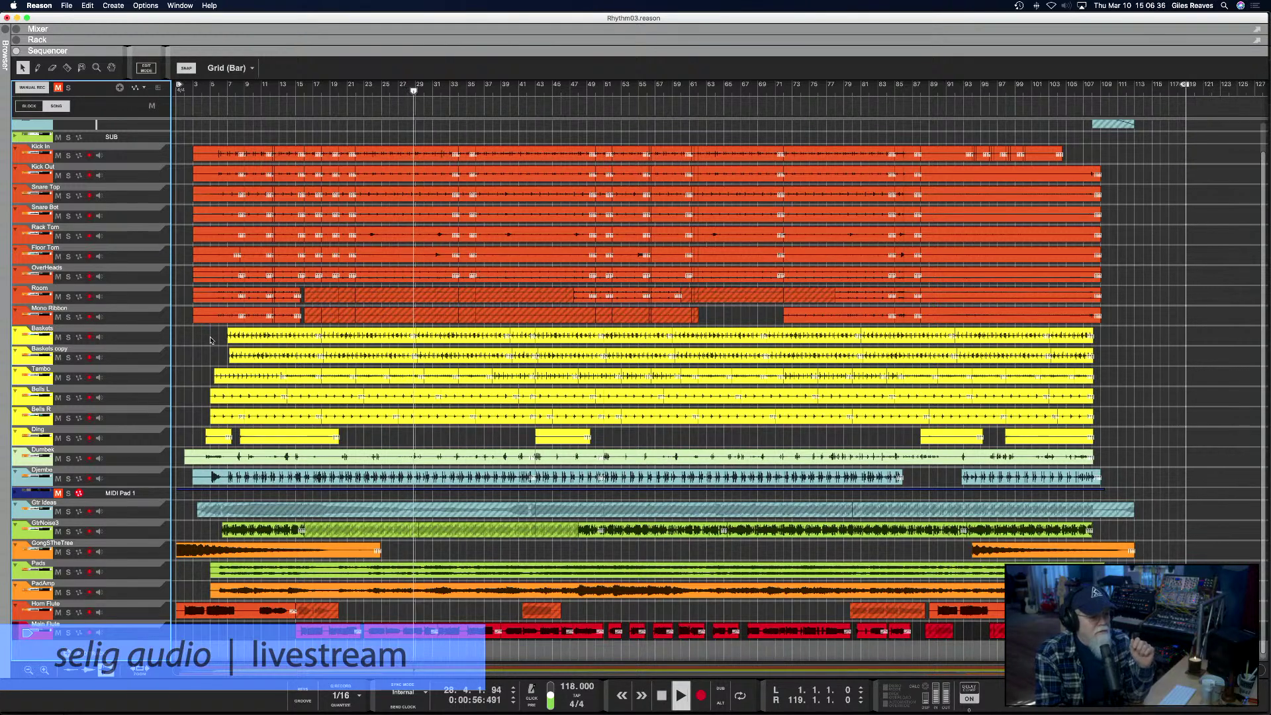
Select clips on the Baskets, Baskets copy and Tambo tracks in turn, ending on the Baskets clip at bar 18
click(244, 337)
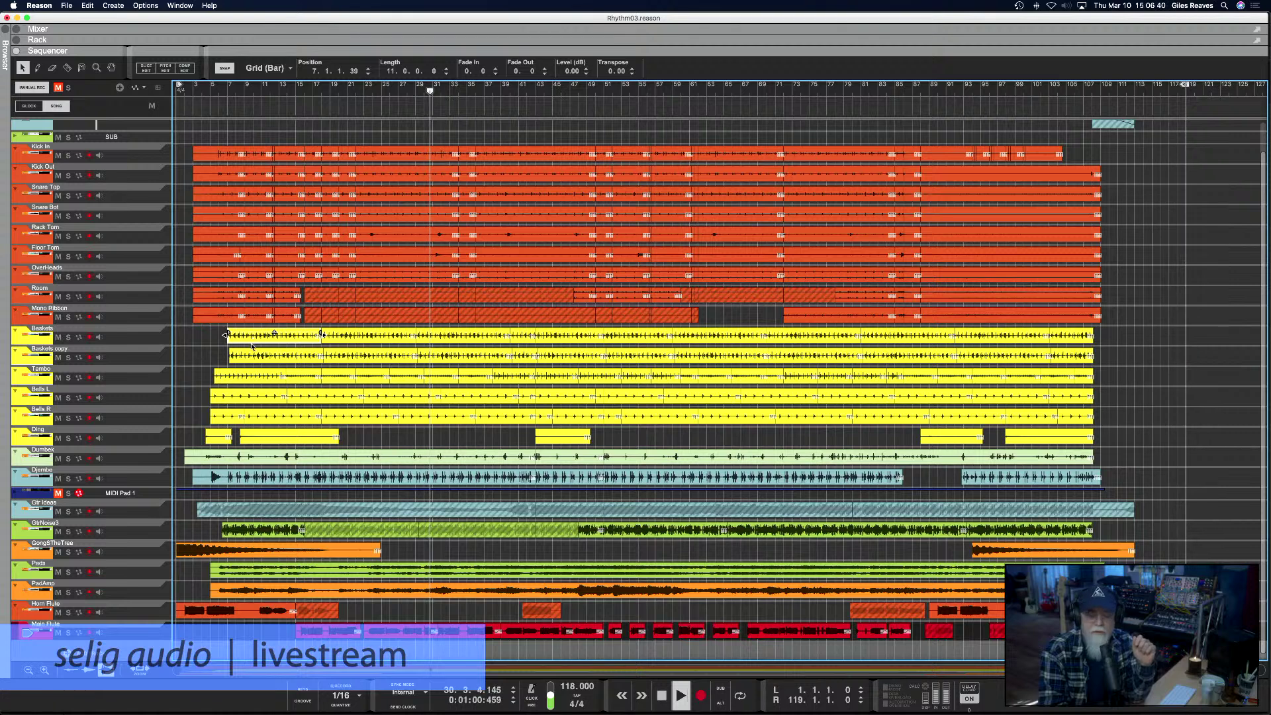
drag(252, 345, 341, 356)
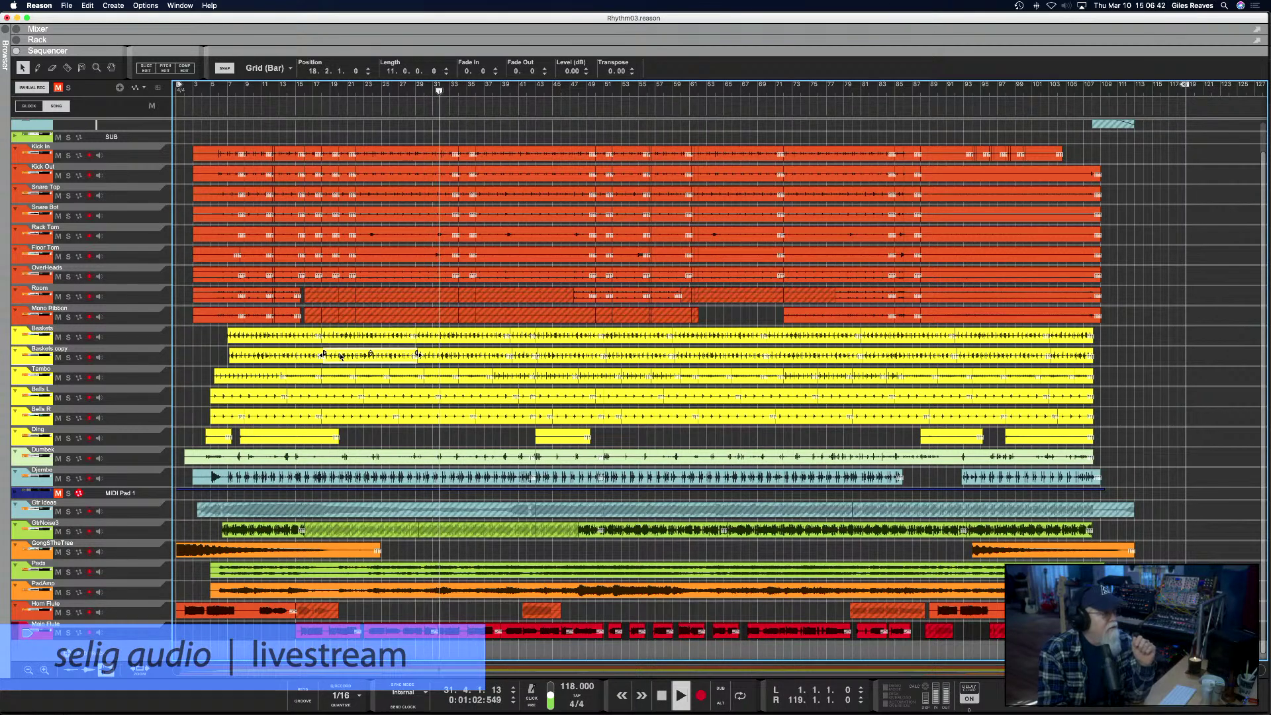
click(341, 375)
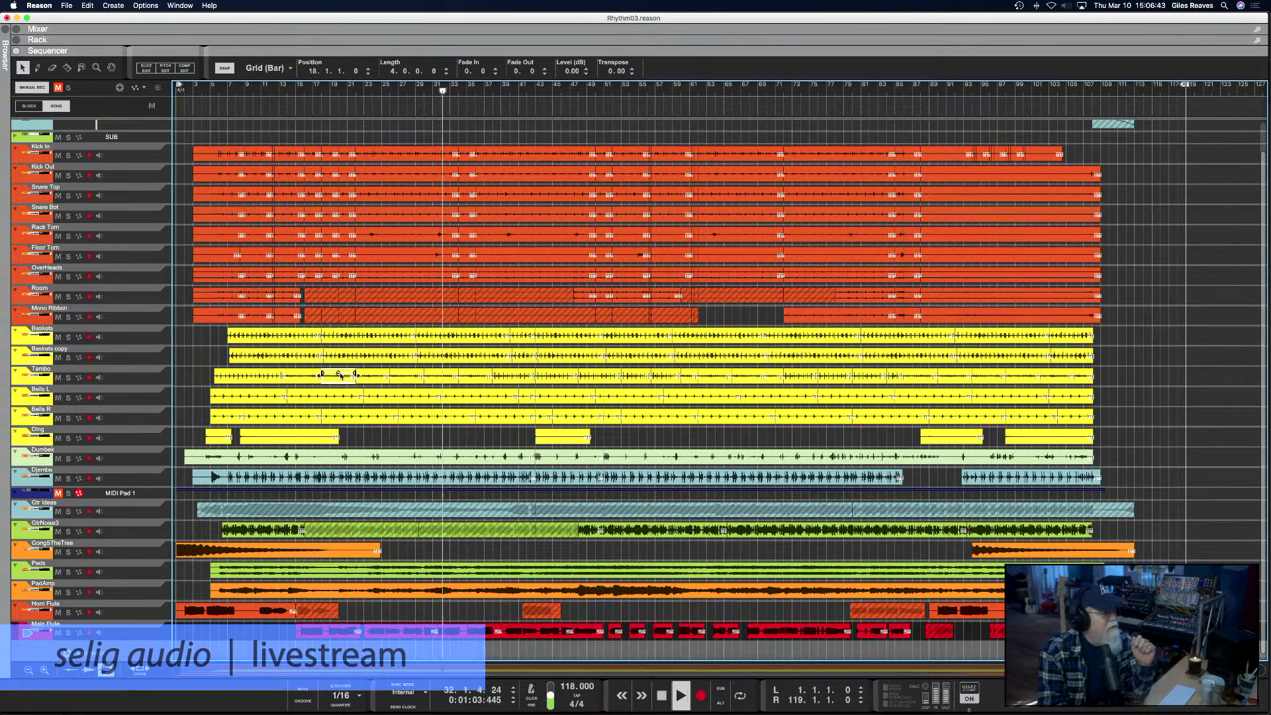
click(366, 337)
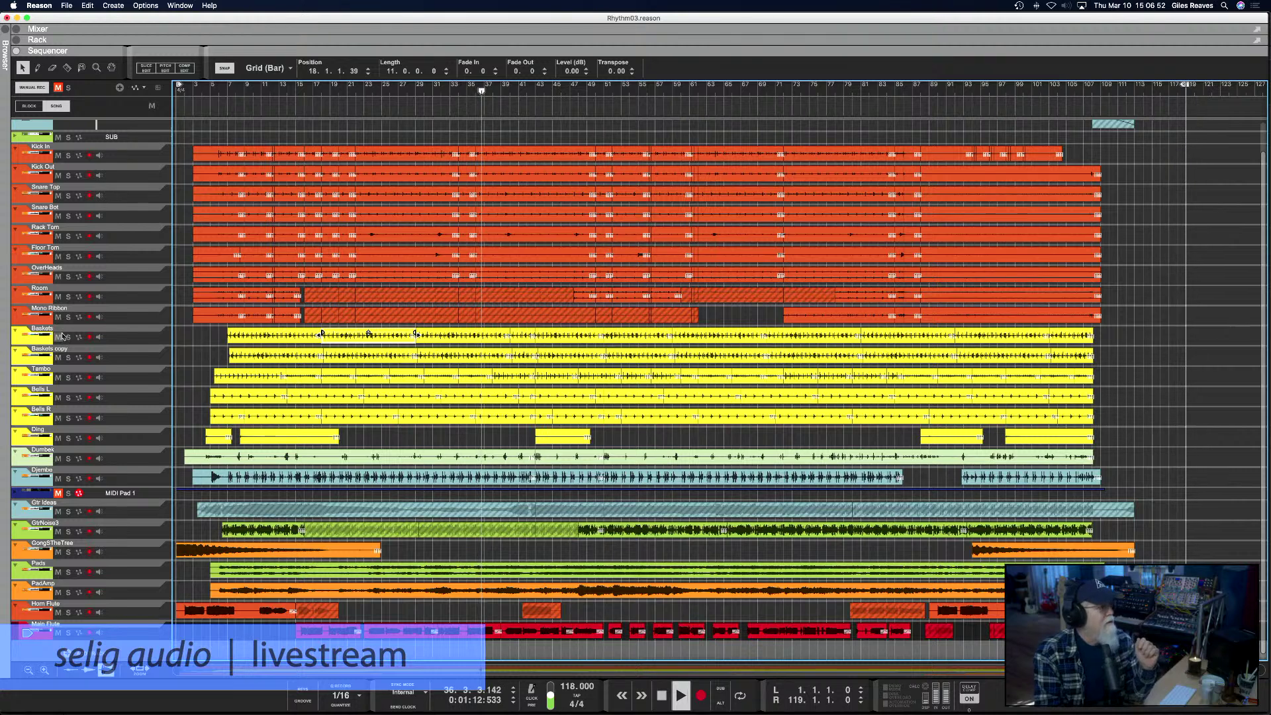
Audition the Kick In and Kick Out tracks soloed, together first and finally Kick Out alone
click(69, 155)
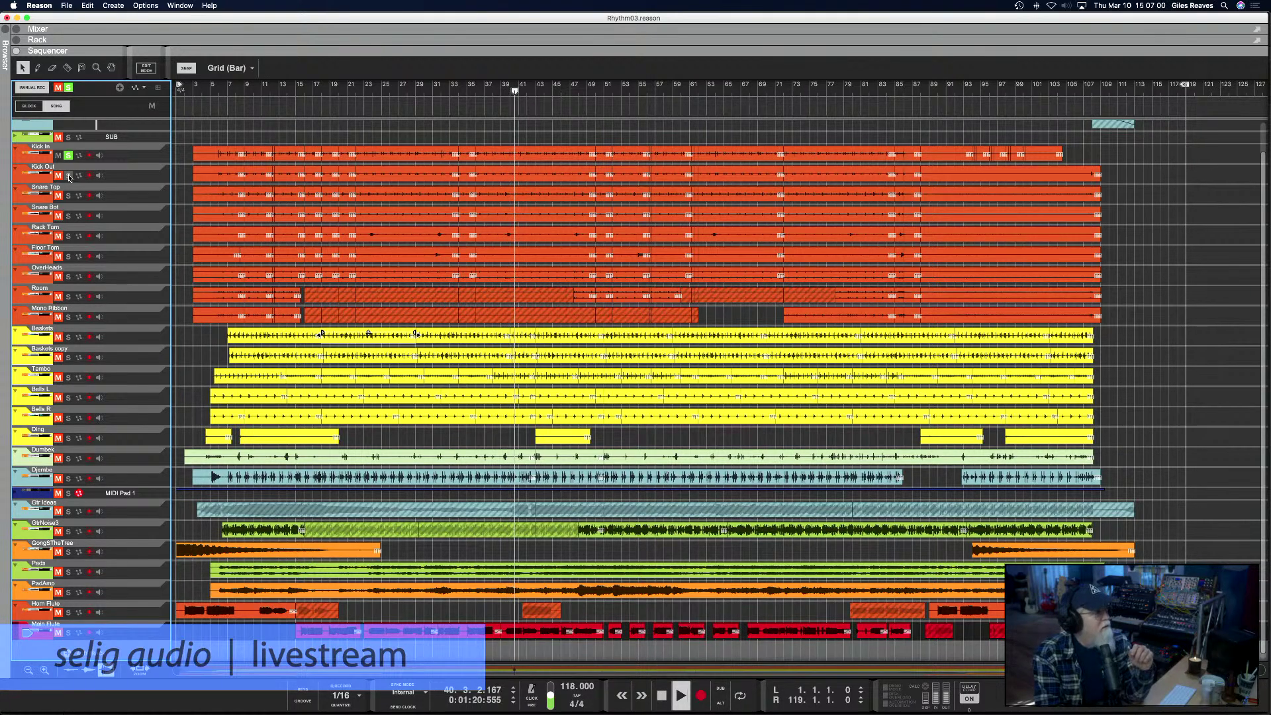
click(68, 176)
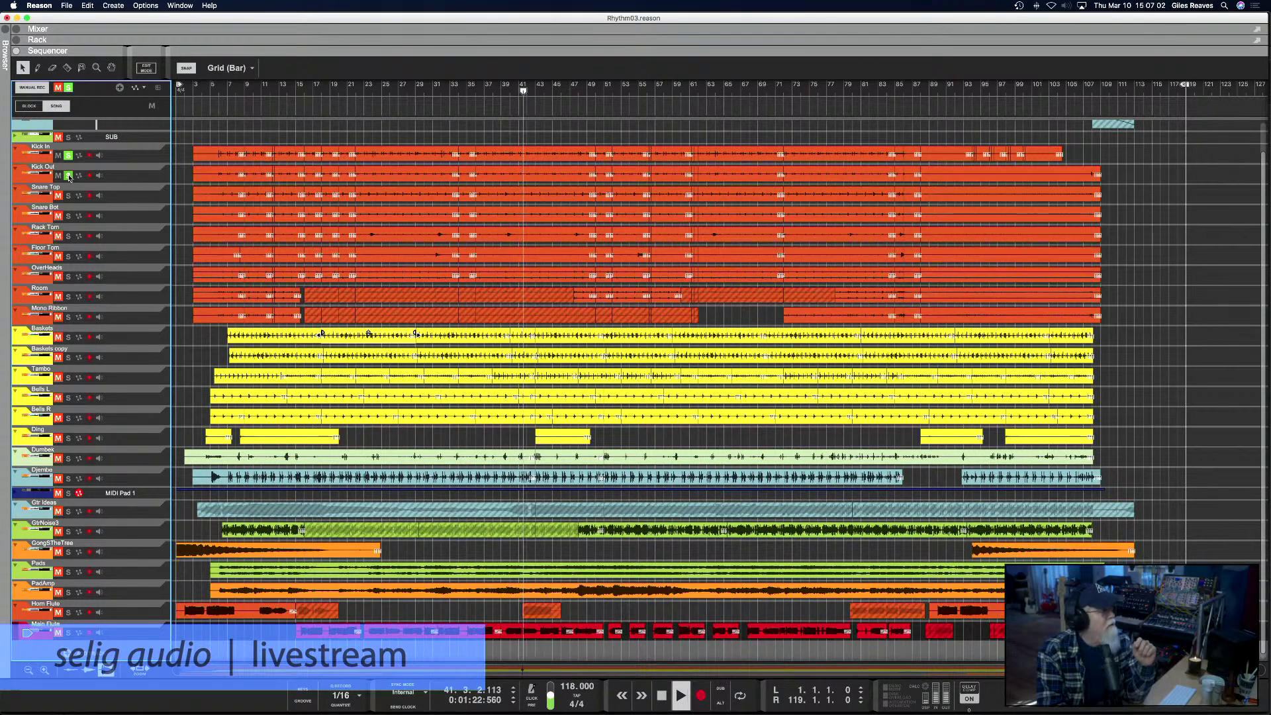
click(68, 155)
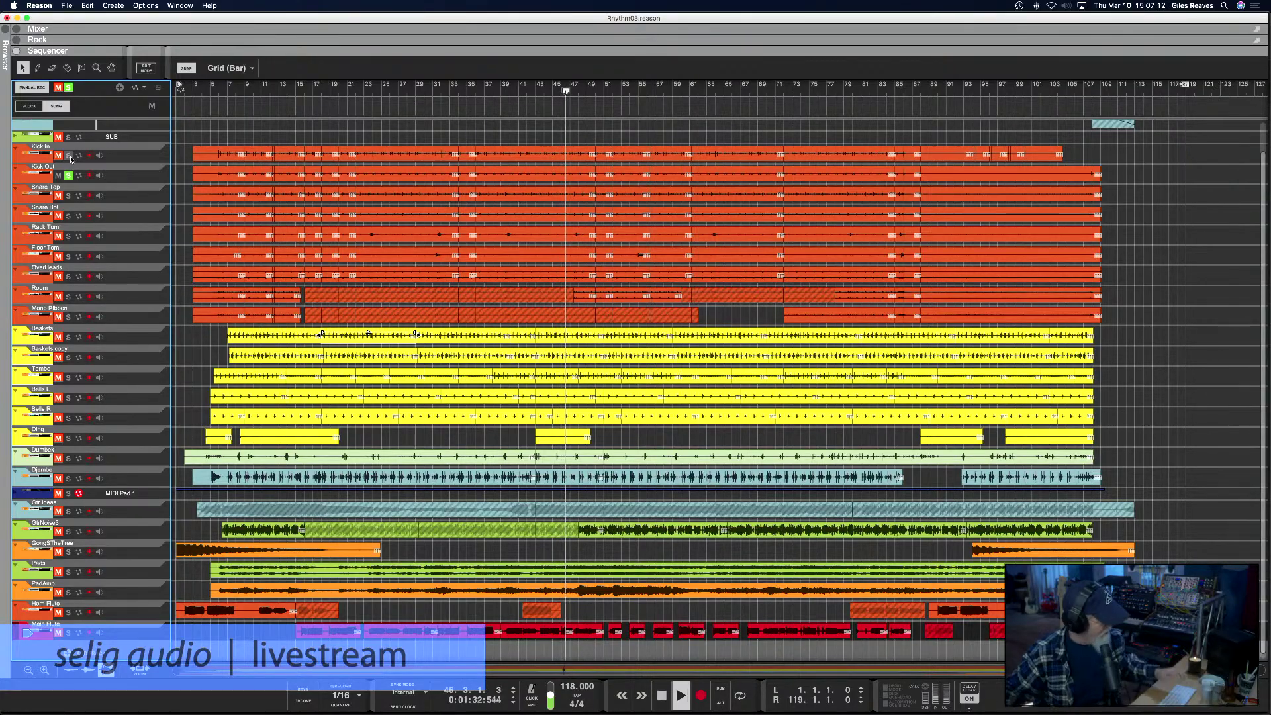
Examine the drum channels' input, dynamics and gate sections in the mixer, and return to the sequencer
key(F5)
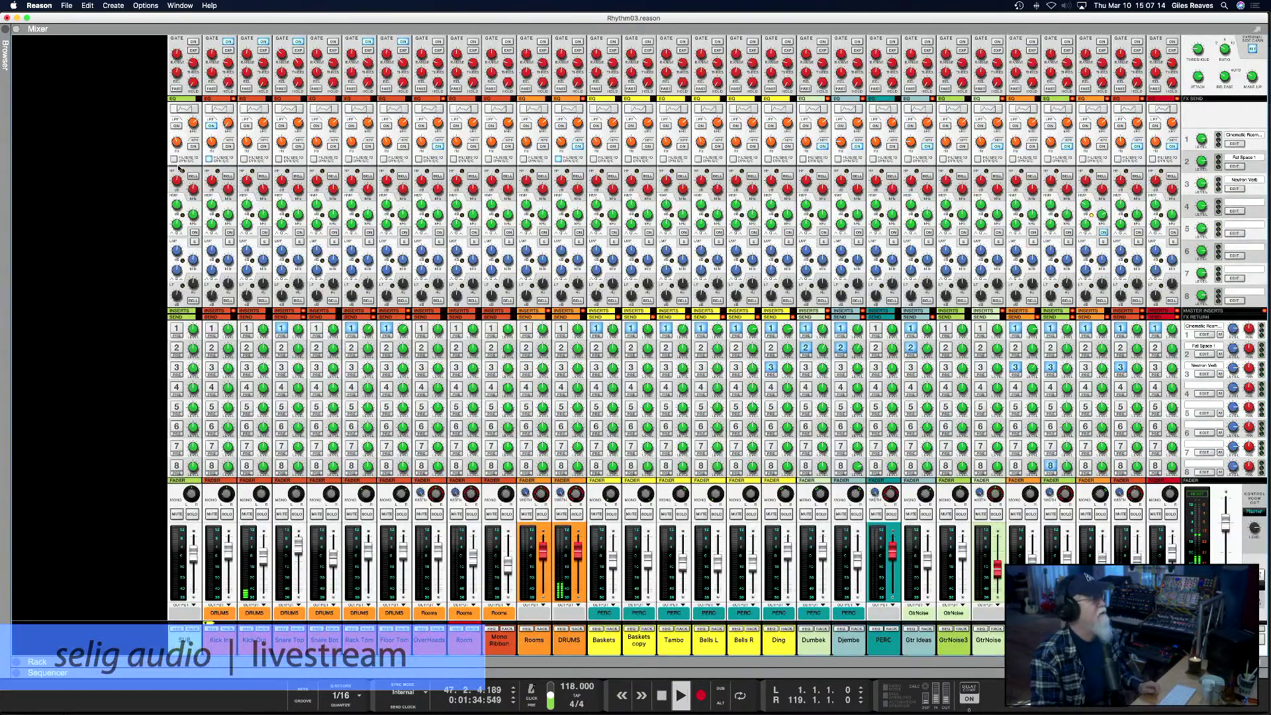
scroll(180, 169, up, 10)
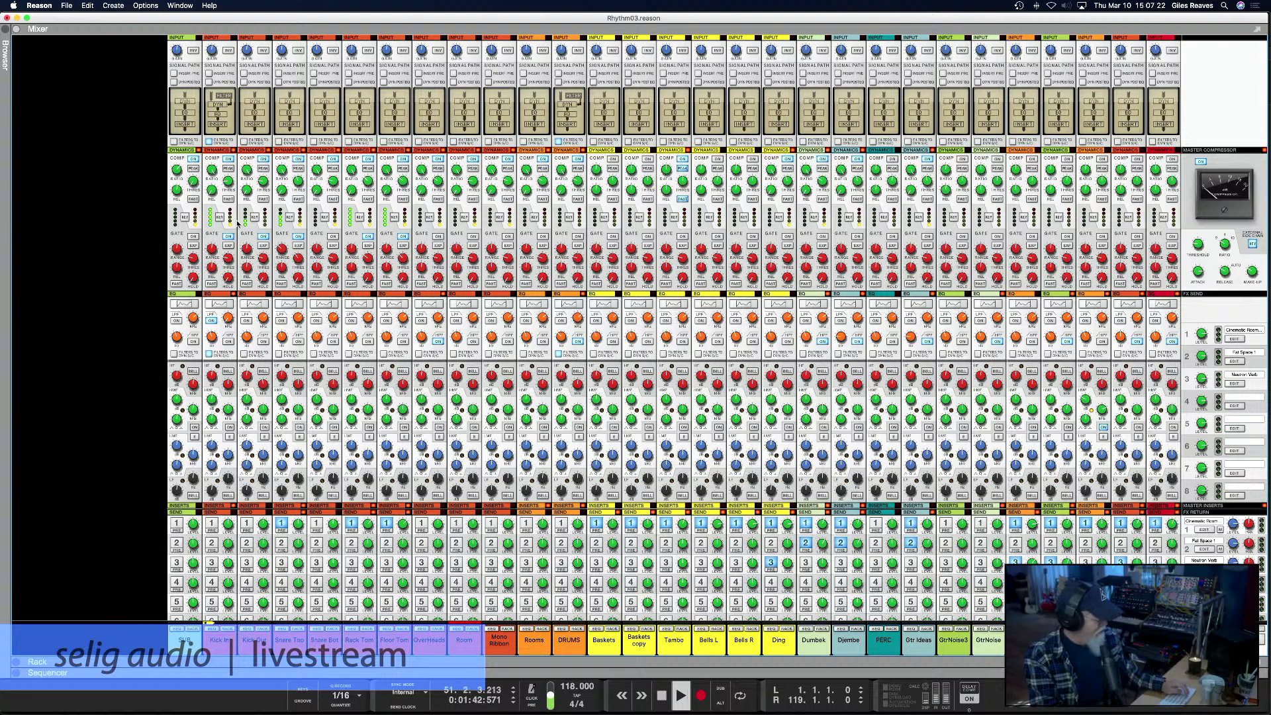
key(F7)
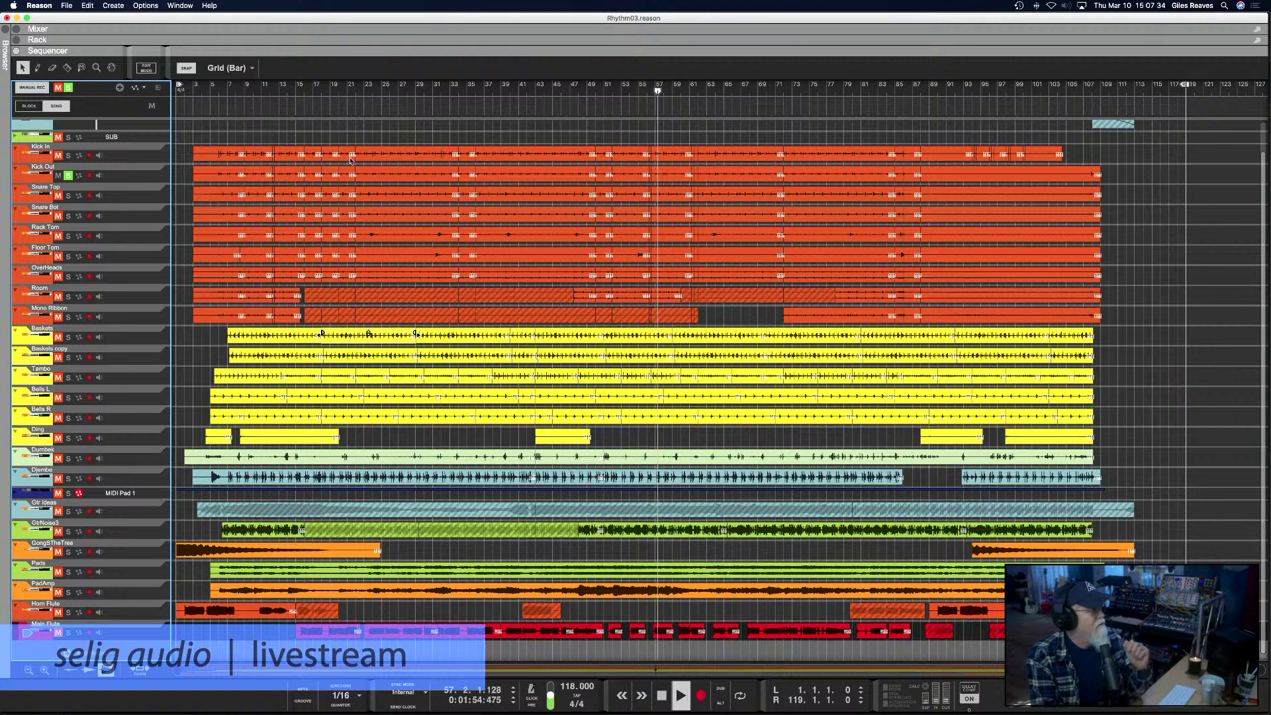
Audition the Snare Top and Snare Bot tracks in solo instead of Kick Out, ending with their solos cleared
click(69, 196)
click(68, 176)
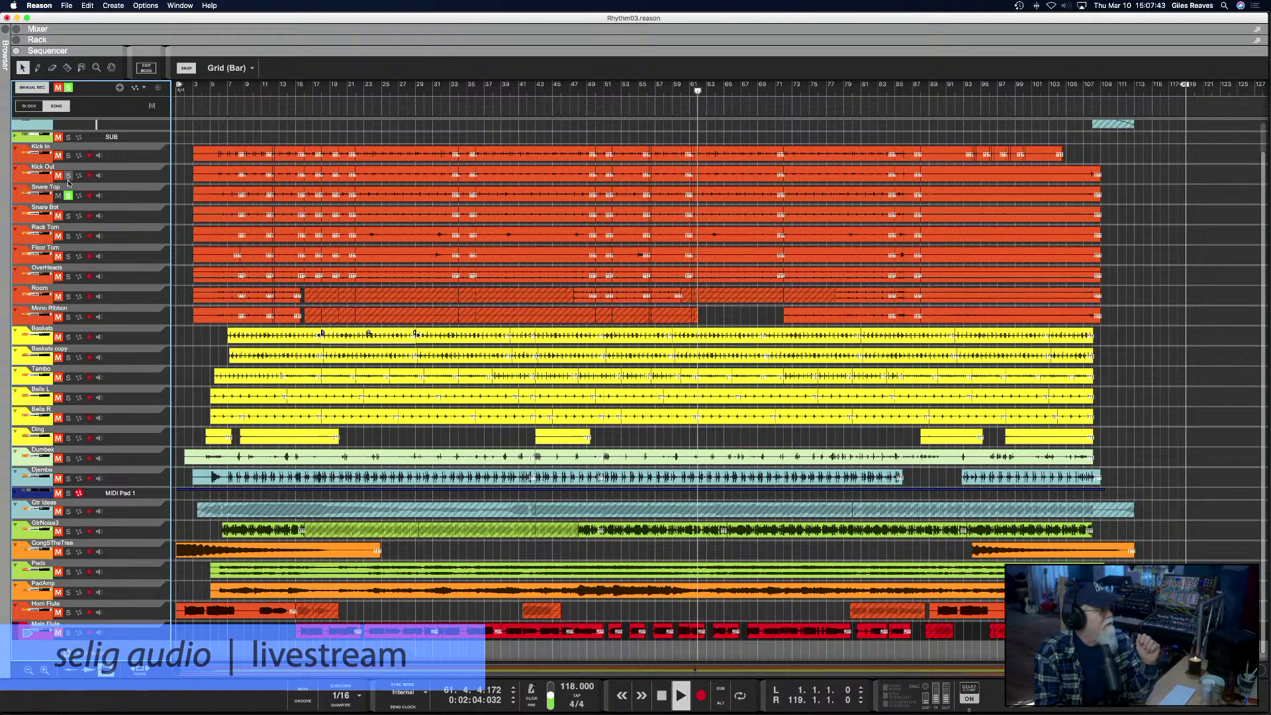
click(69, 216)
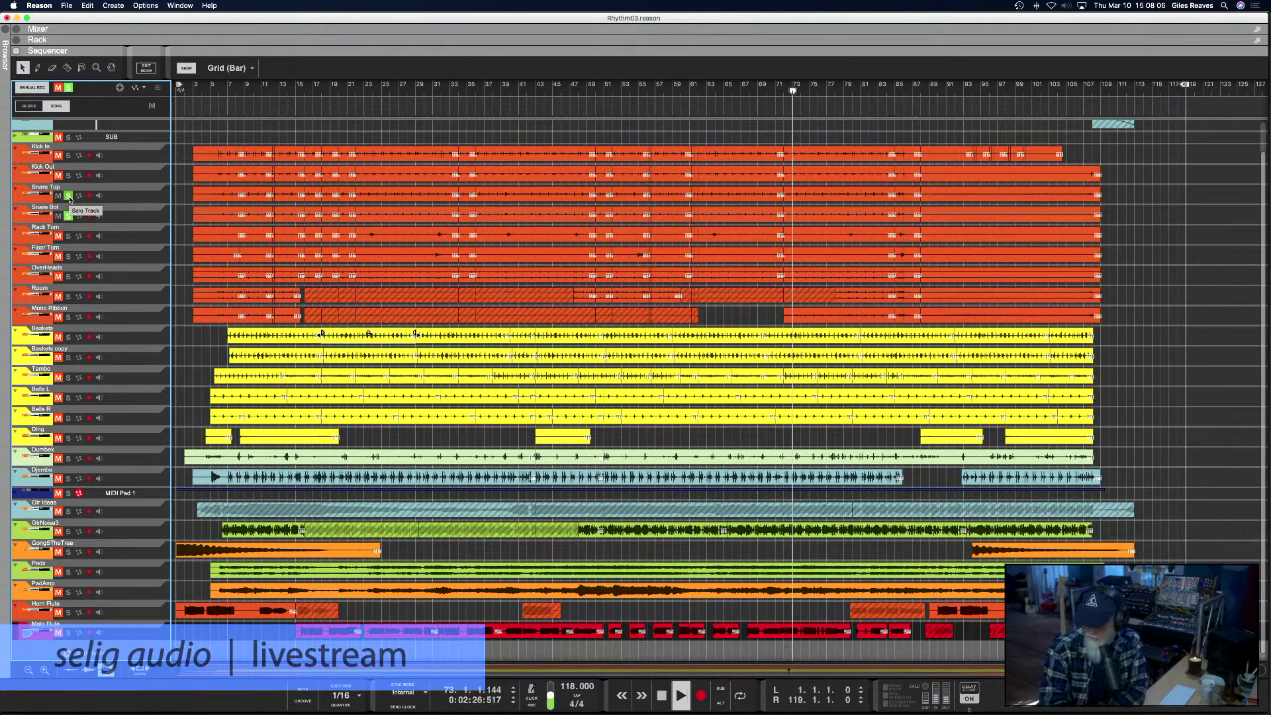
click(69, 197)
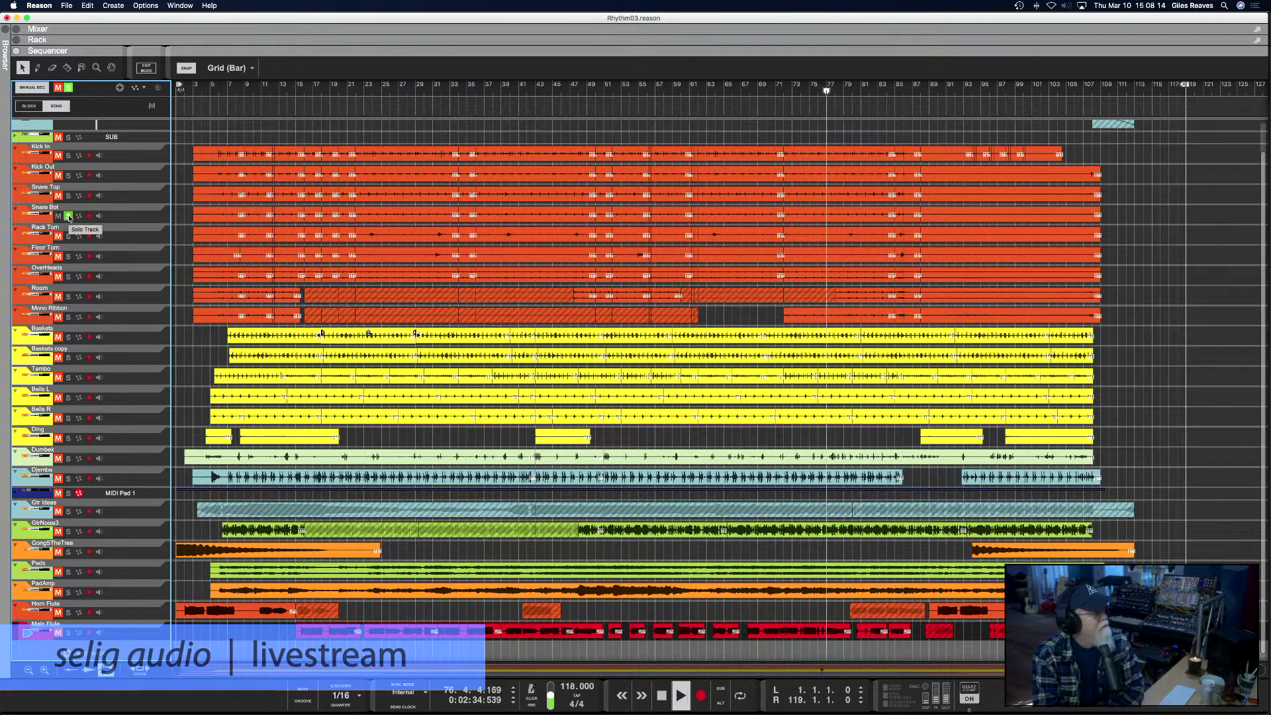
click(69, 216)
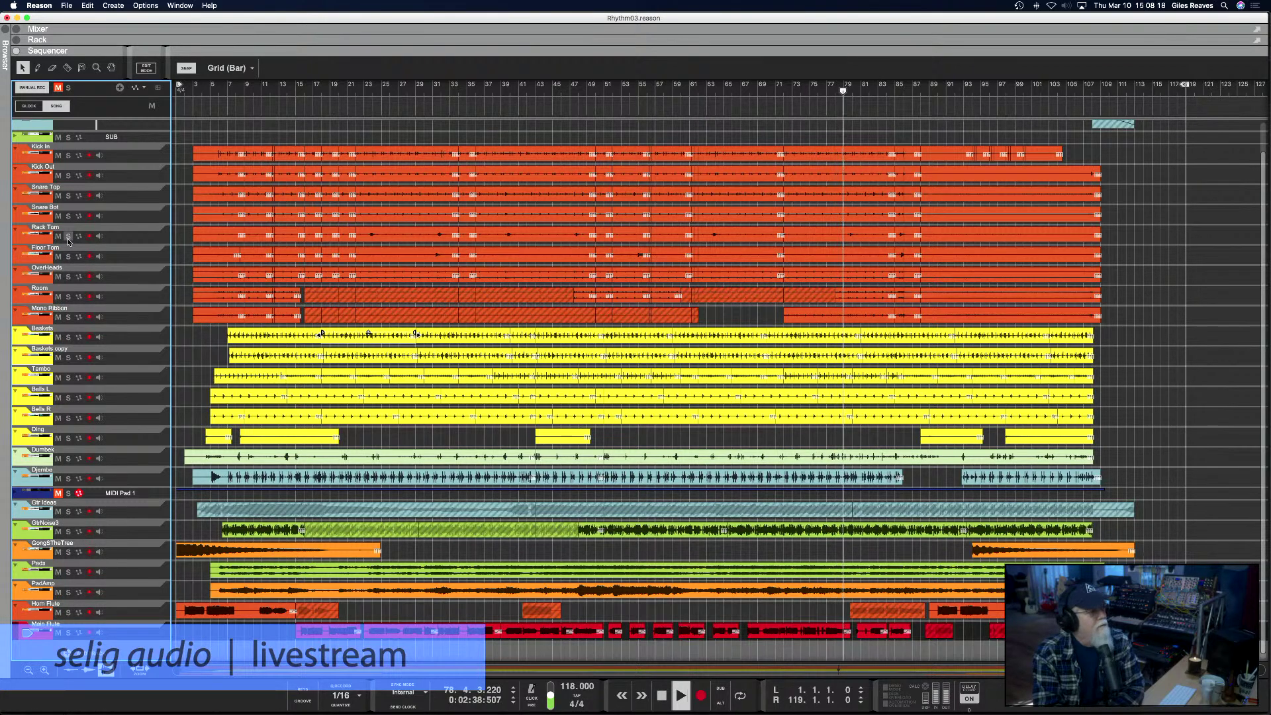
Audition the Rack Tom and Floor Tom tracks in solo from about bar 84, stop playback and clear both solos
click(69, 237)
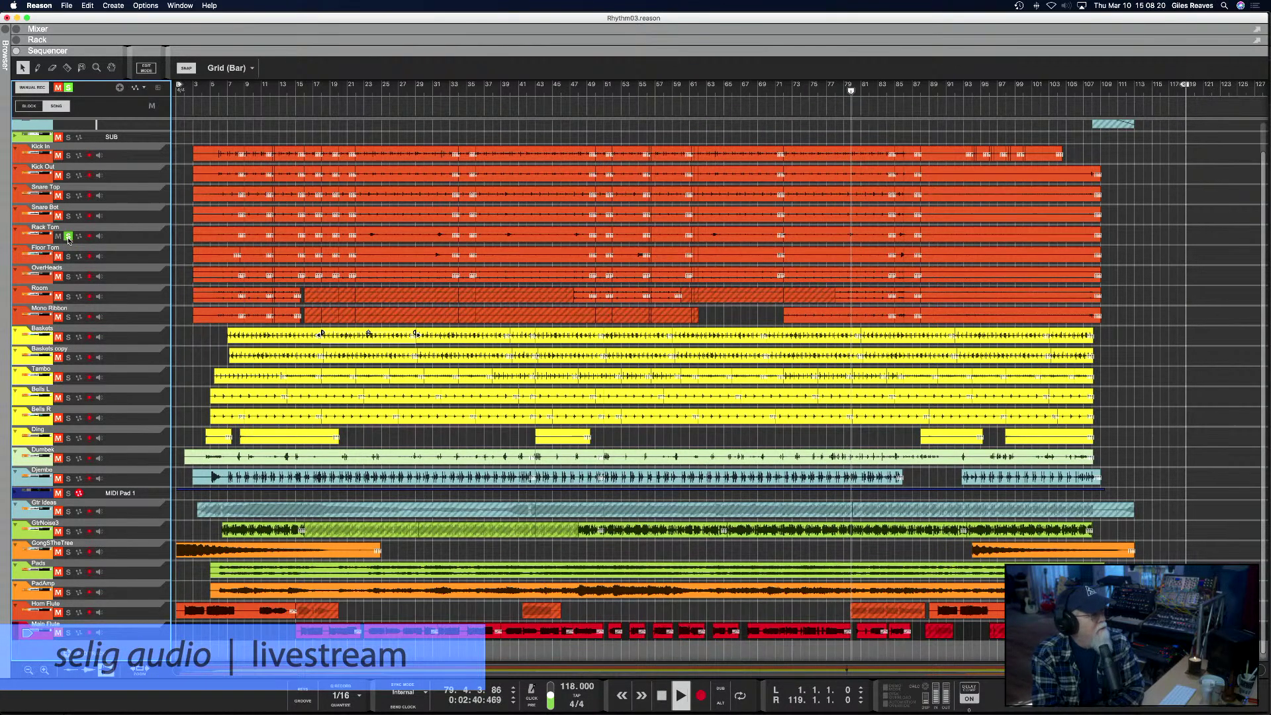
click(68, 257)
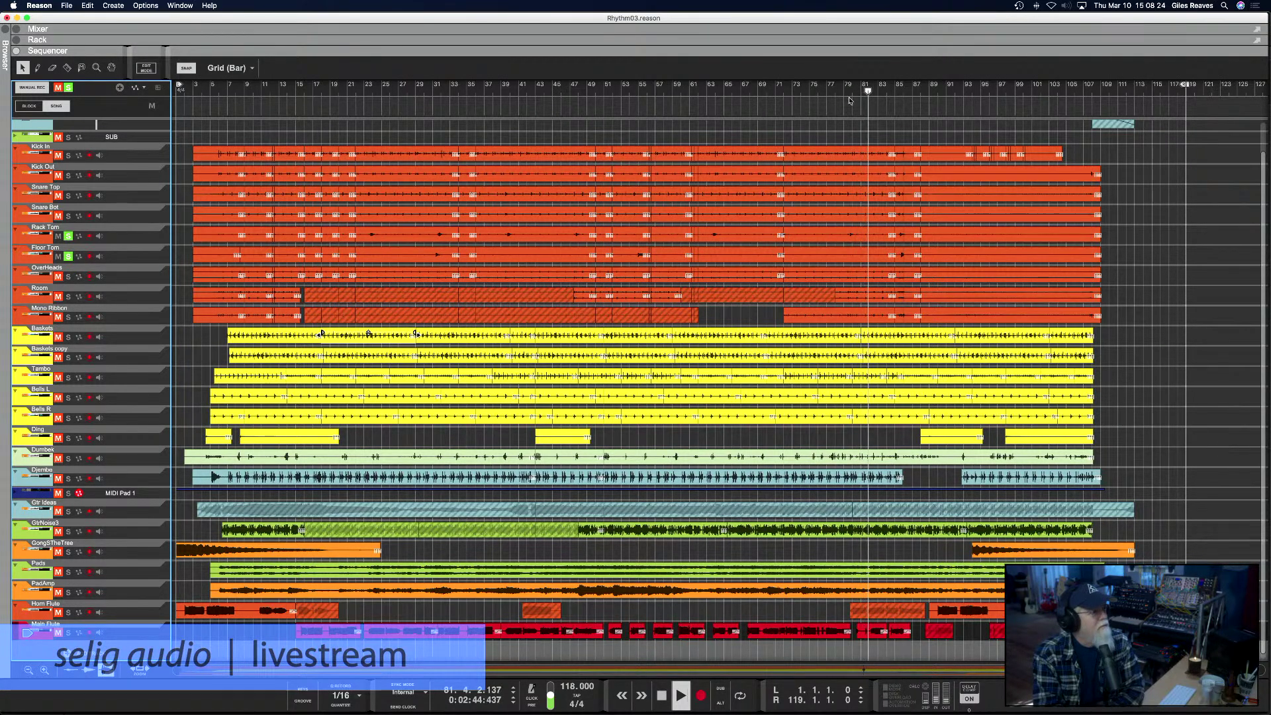
click(888, 90)
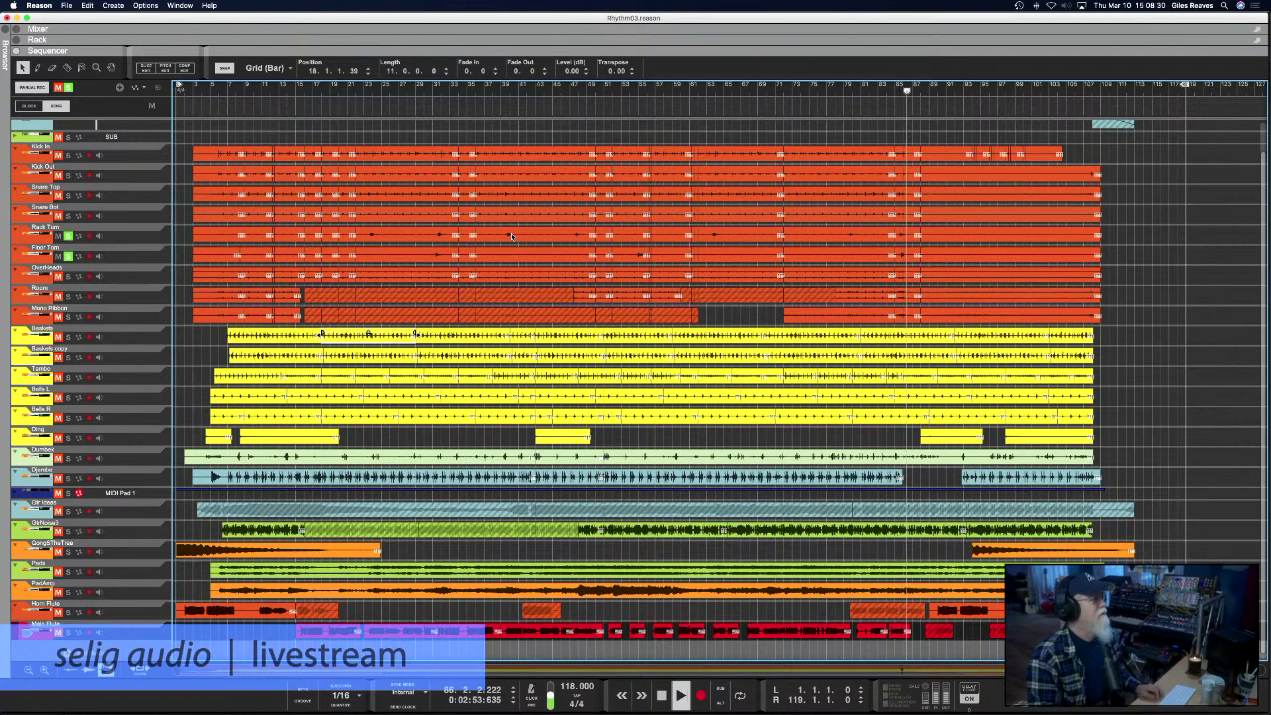
key(space)
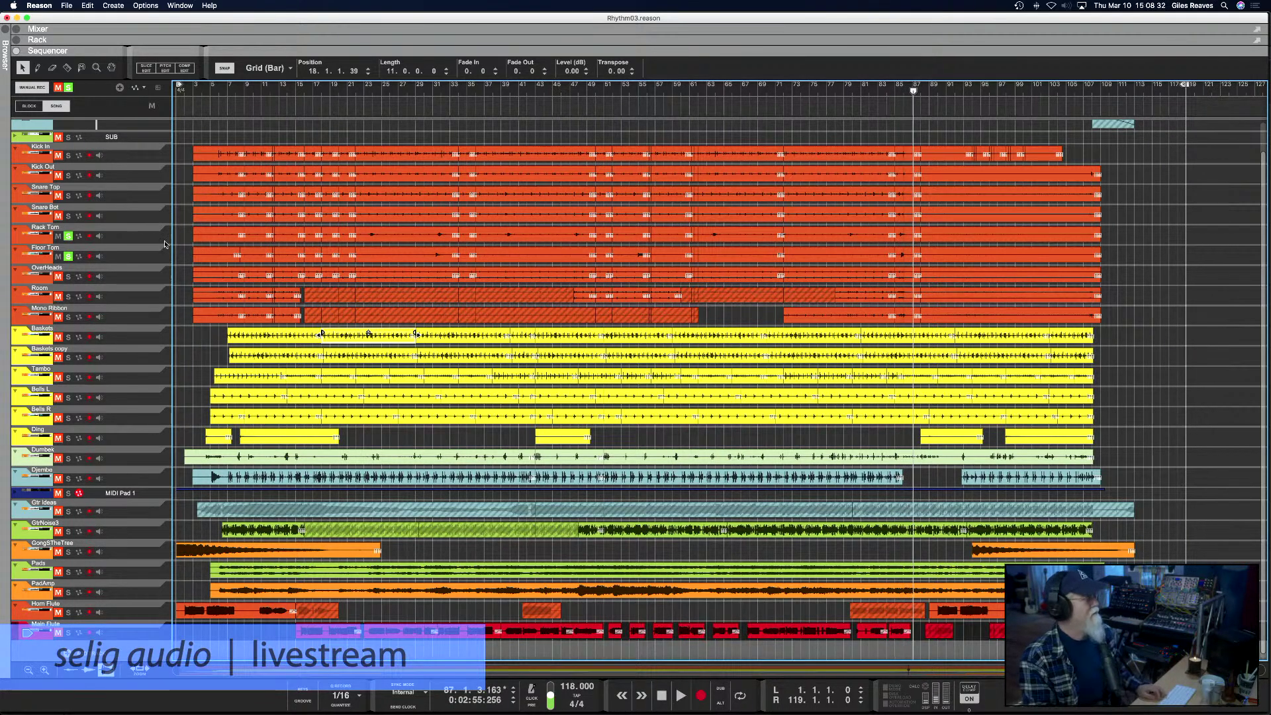
click(69, 236)
click(69, 255)
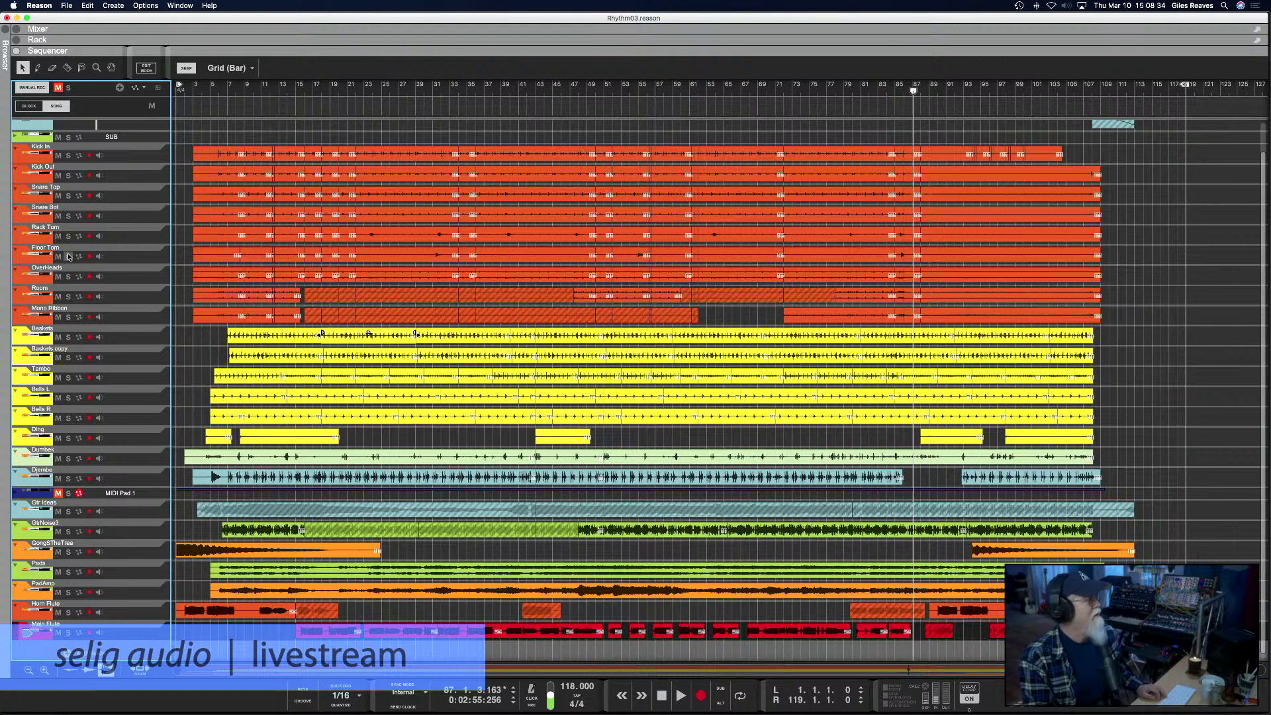
Solo the OverHeads track and play it from bar 6
click(69, 277)
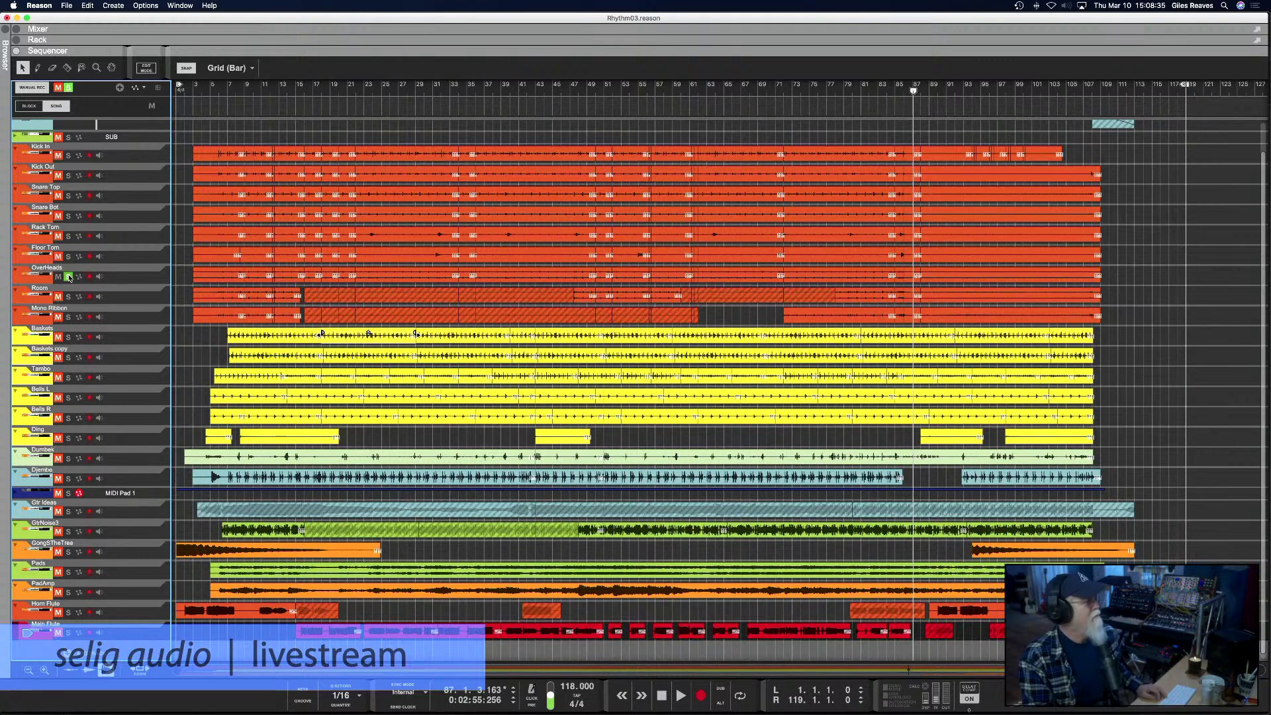
click(207, 93)
click(219, 90)
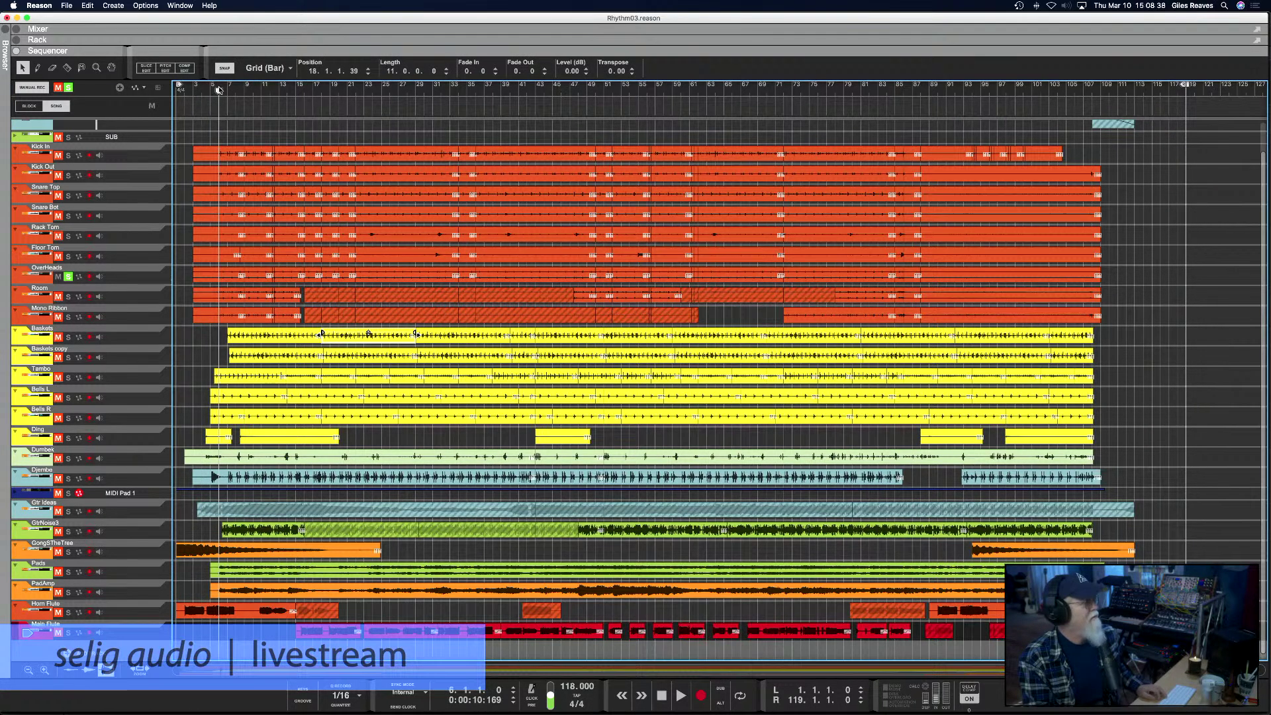
key(space)
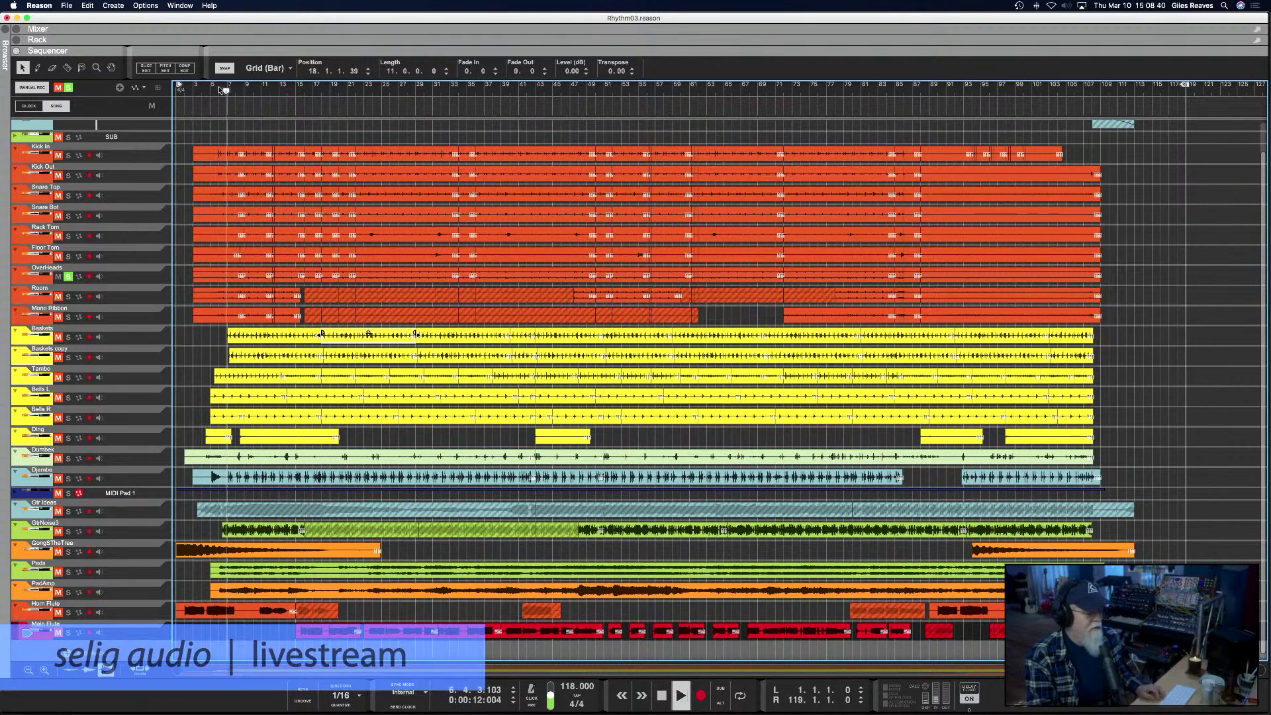
Compare the OverHeads channel in the mixer with its high pass filter disabled and enabled again
key(F5)
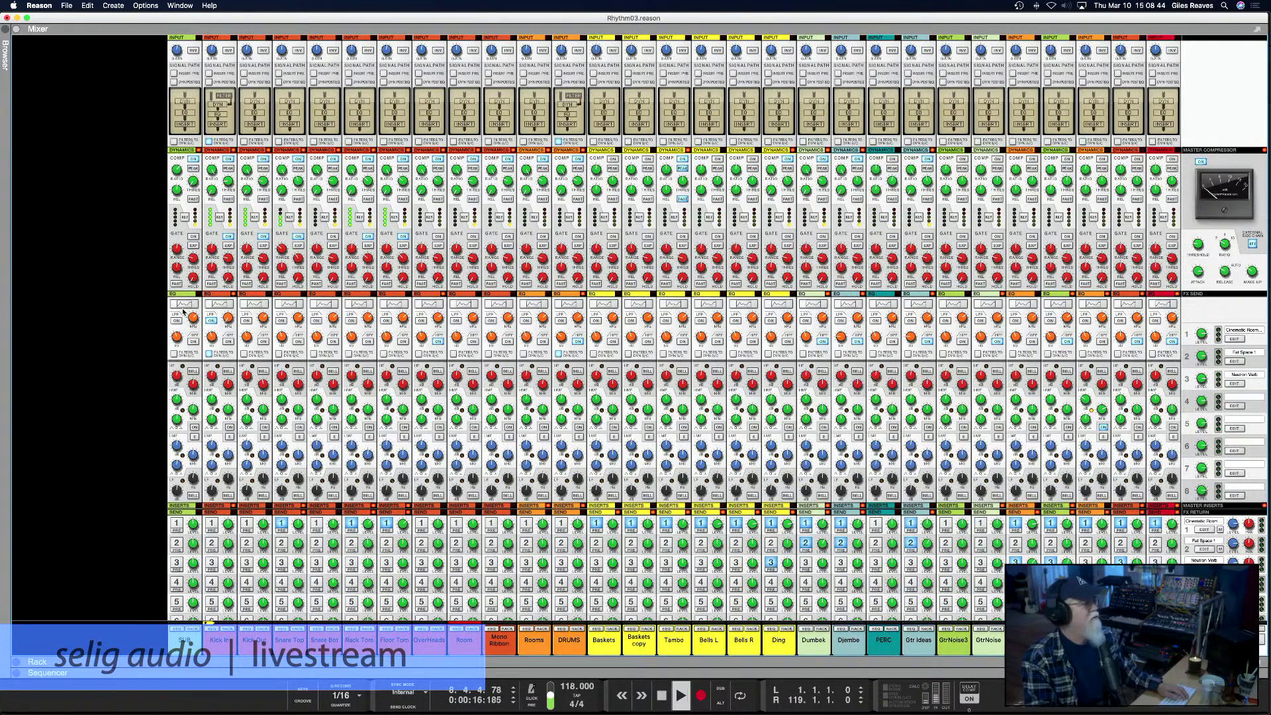
click(437, 343)
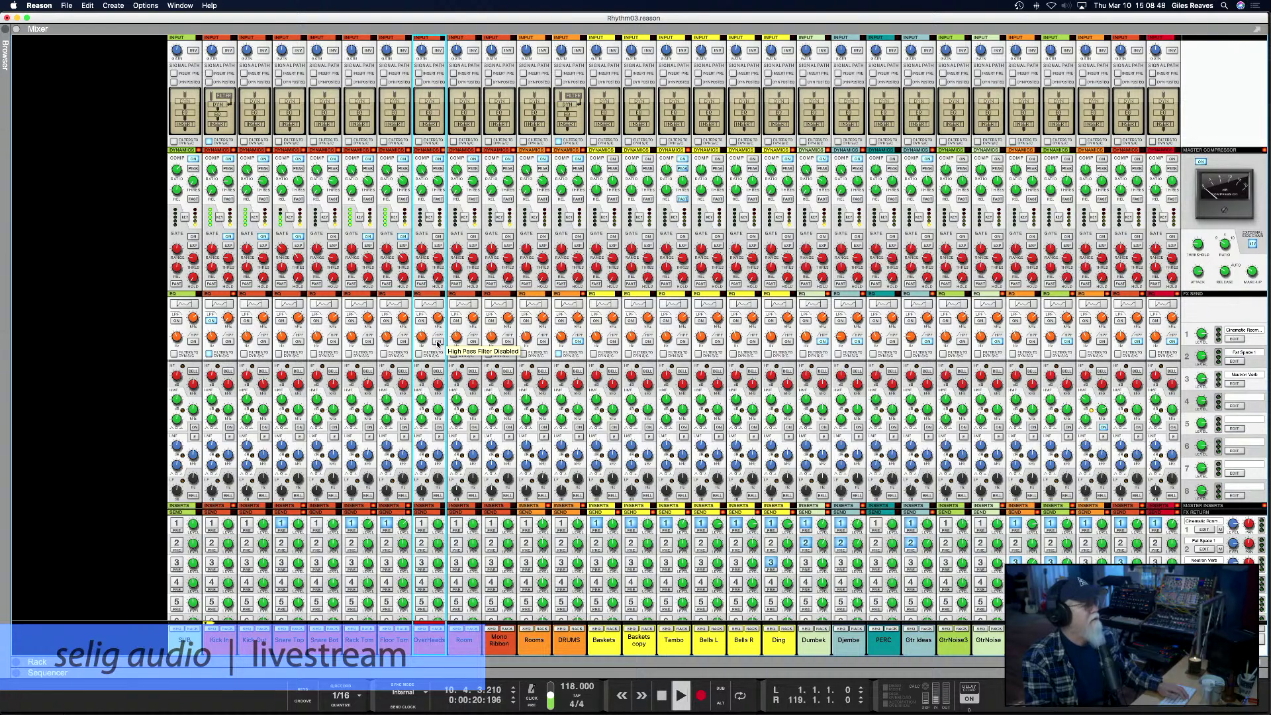
click(438, 342)
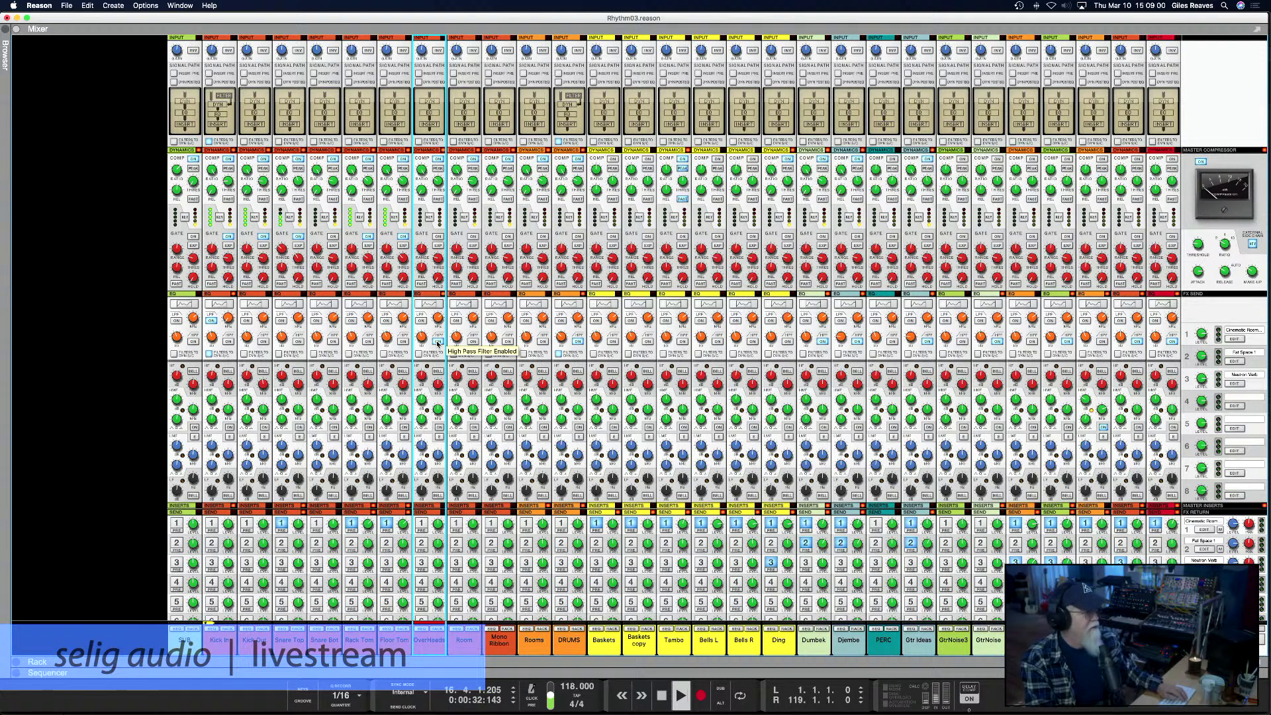
Solo the Room track instead of OverHeads in the sequencer and play it from about bar 11
key(F7)
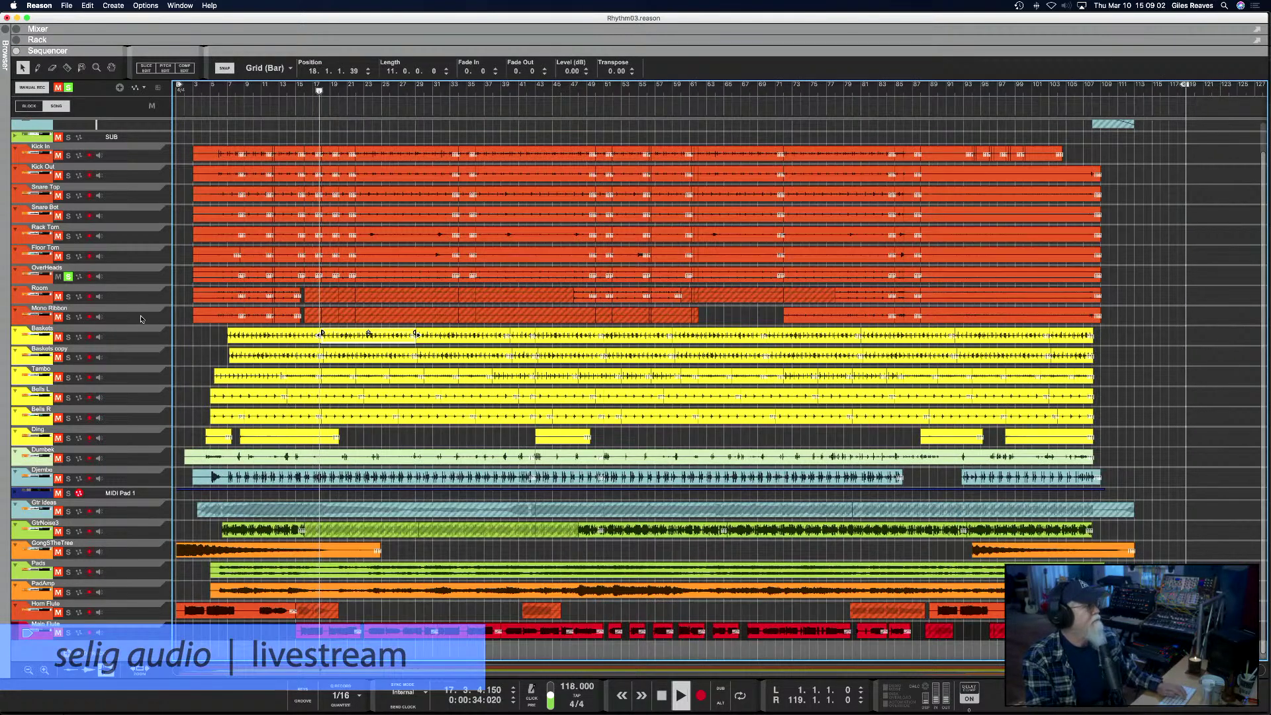
click(69, 296)
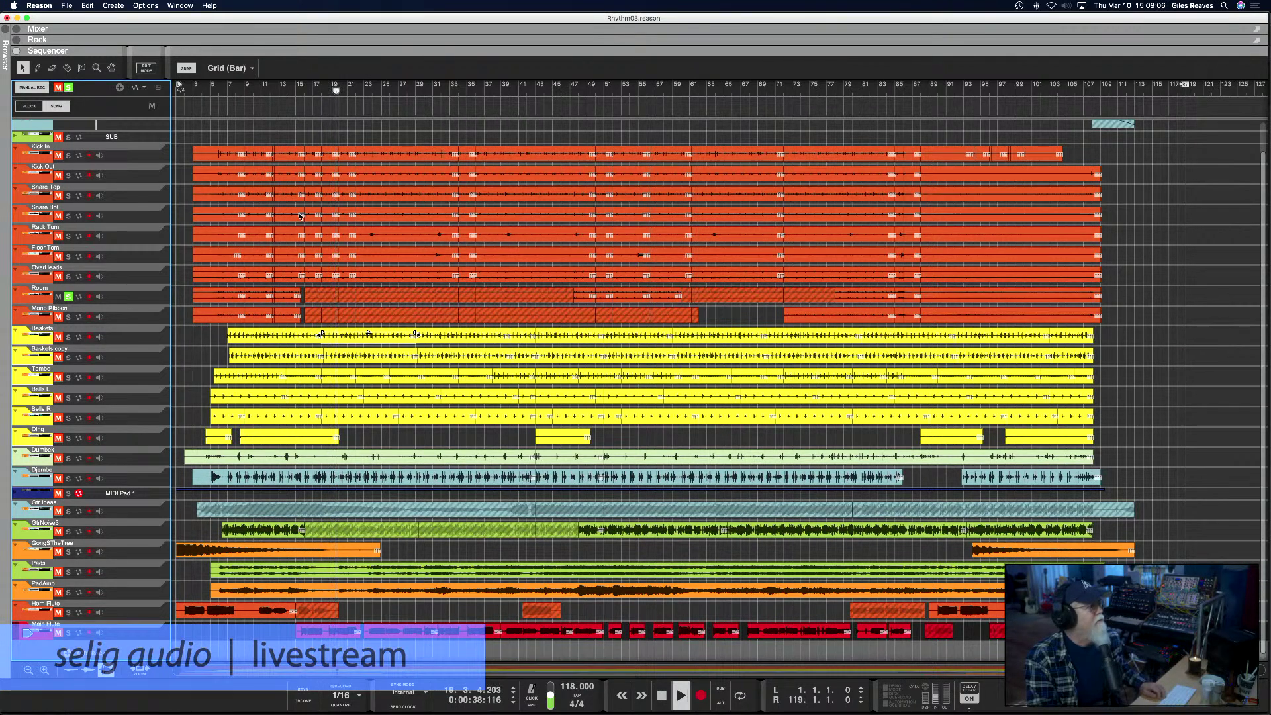
click(263, 92)
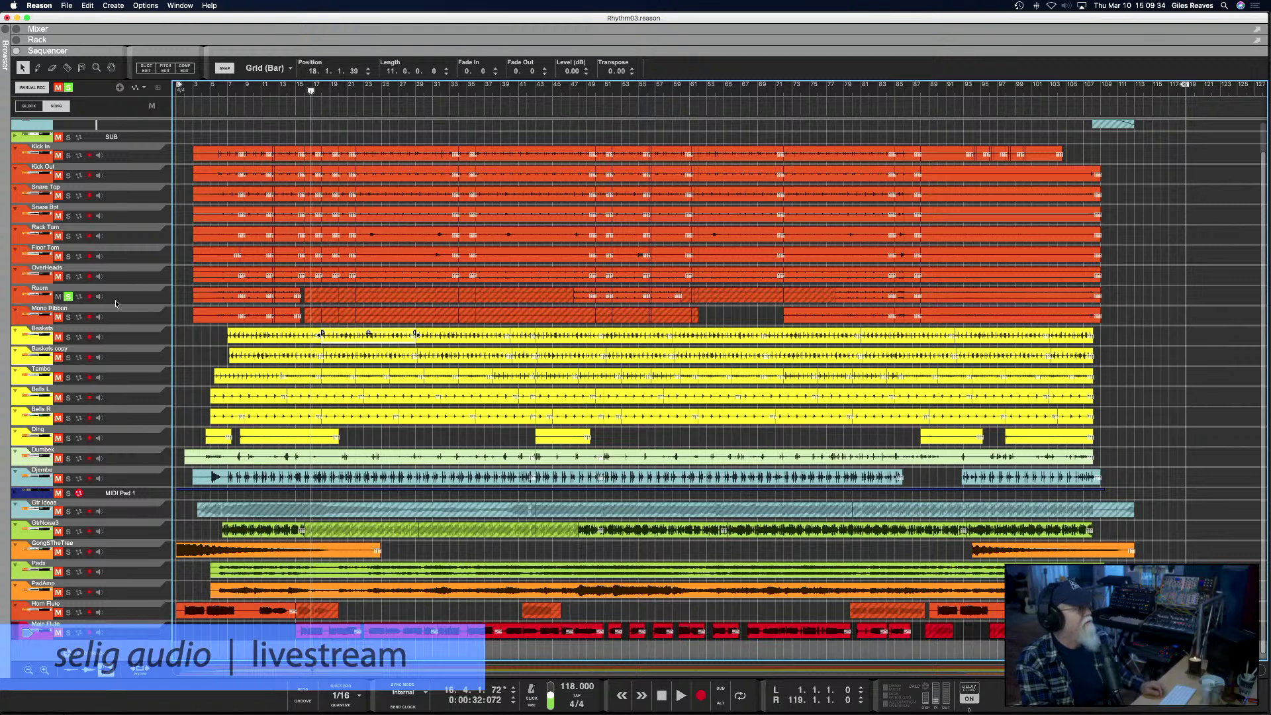
Clear the Room solo, audition the Mono Ribbon track in solo from bar 6, and clear its solo
click(69, 297)
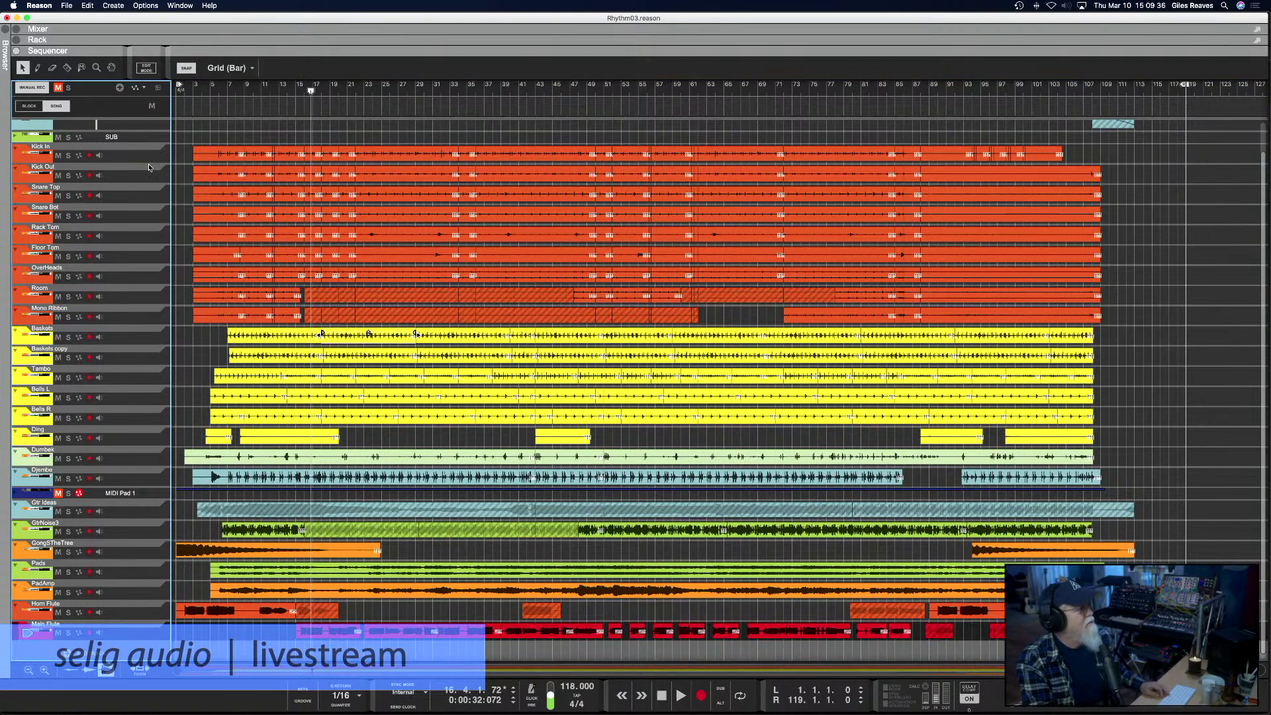
drag(191, 88, 223, 90)
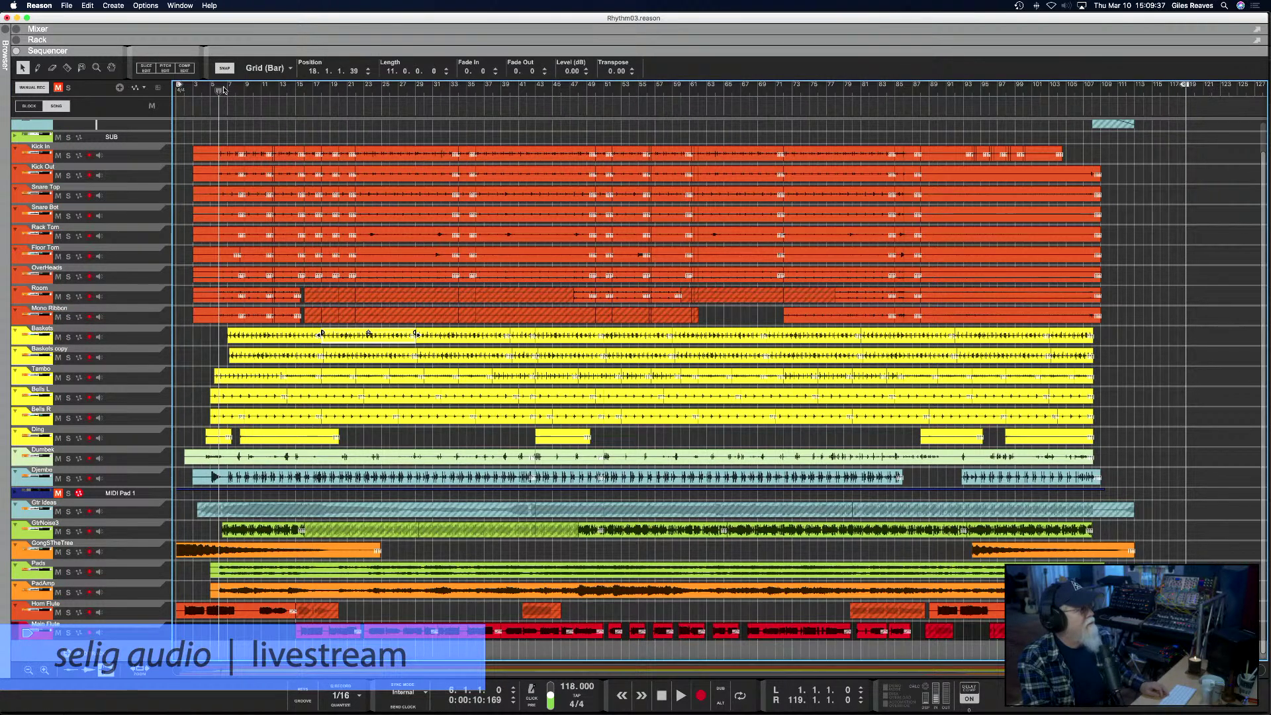
click(68, 317)
key(space)
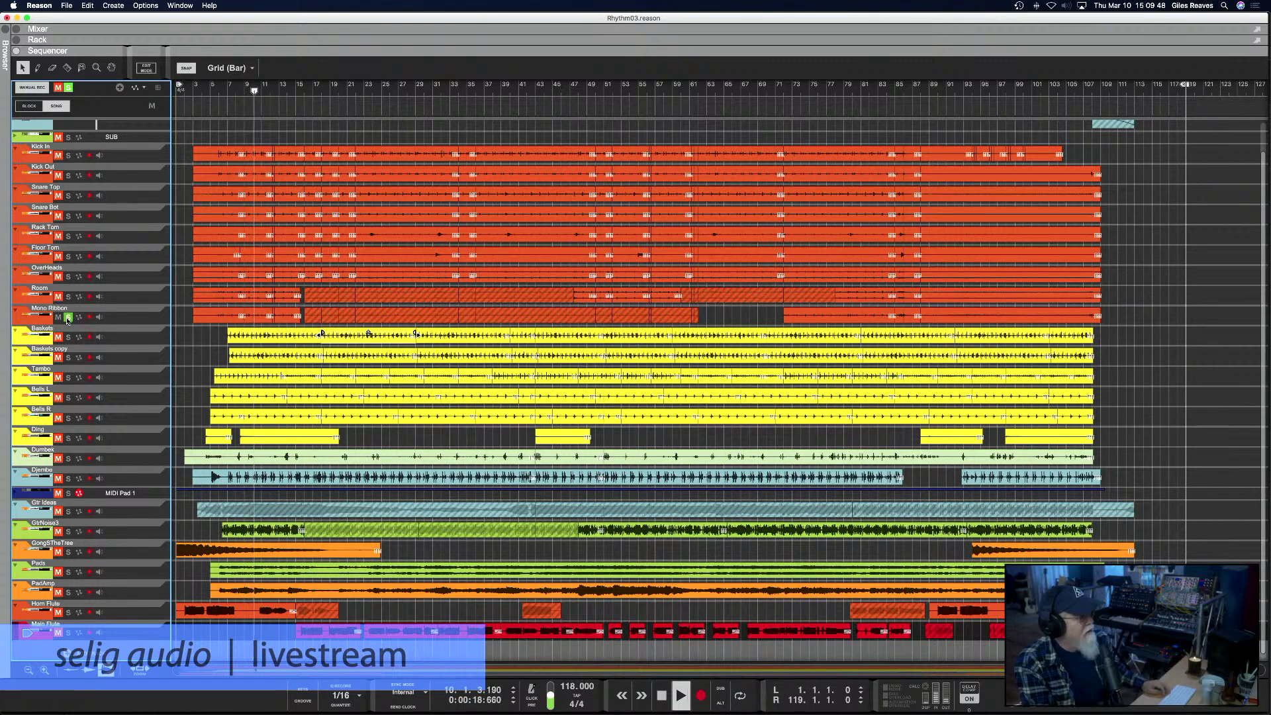
click(69, 317)
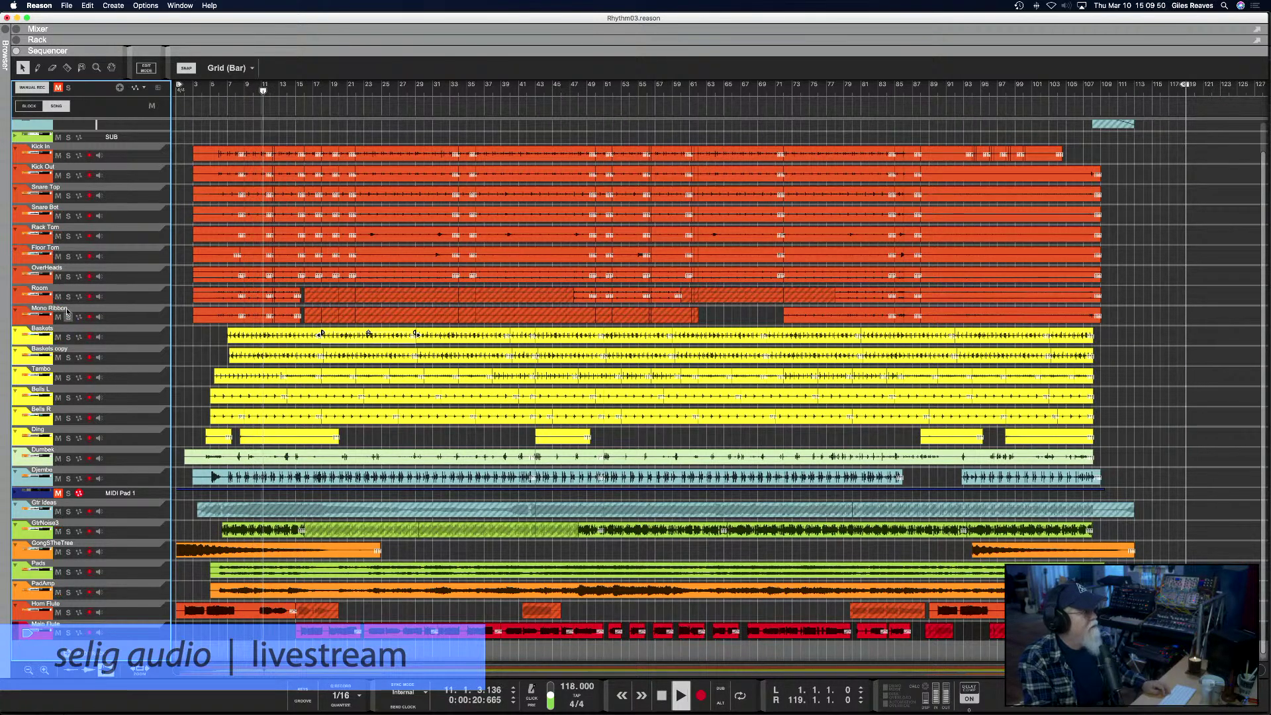
Audition Room with Kick In and Kick Out in solo from bar 6, drop Room for comparison, and clear the kick solos
click(68, 297)
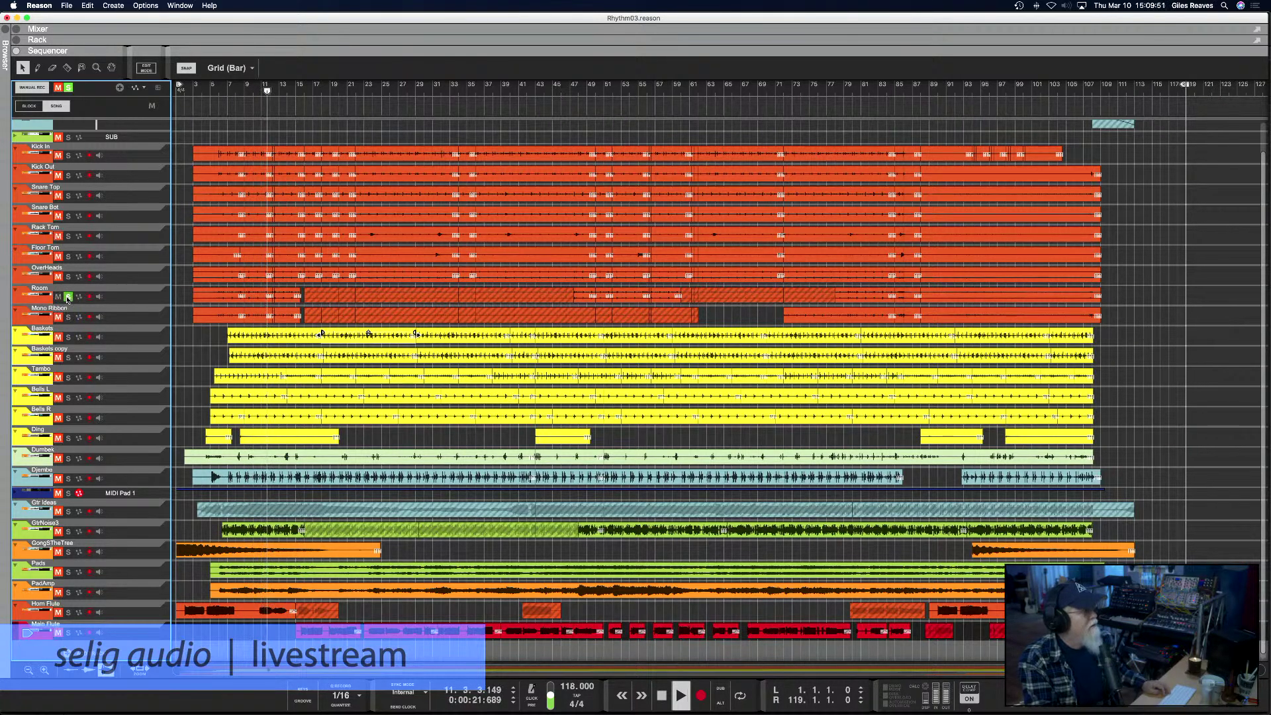
click(68, 156)
click(68, 175)
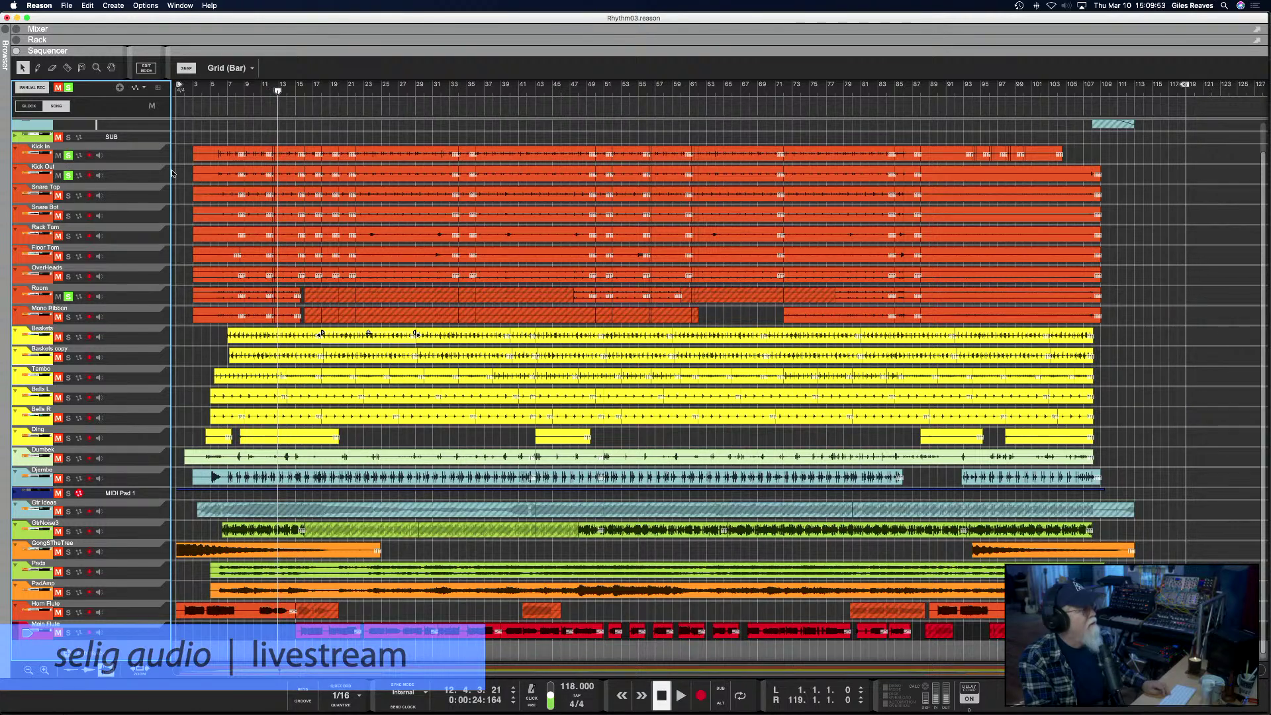
click(218, 92)
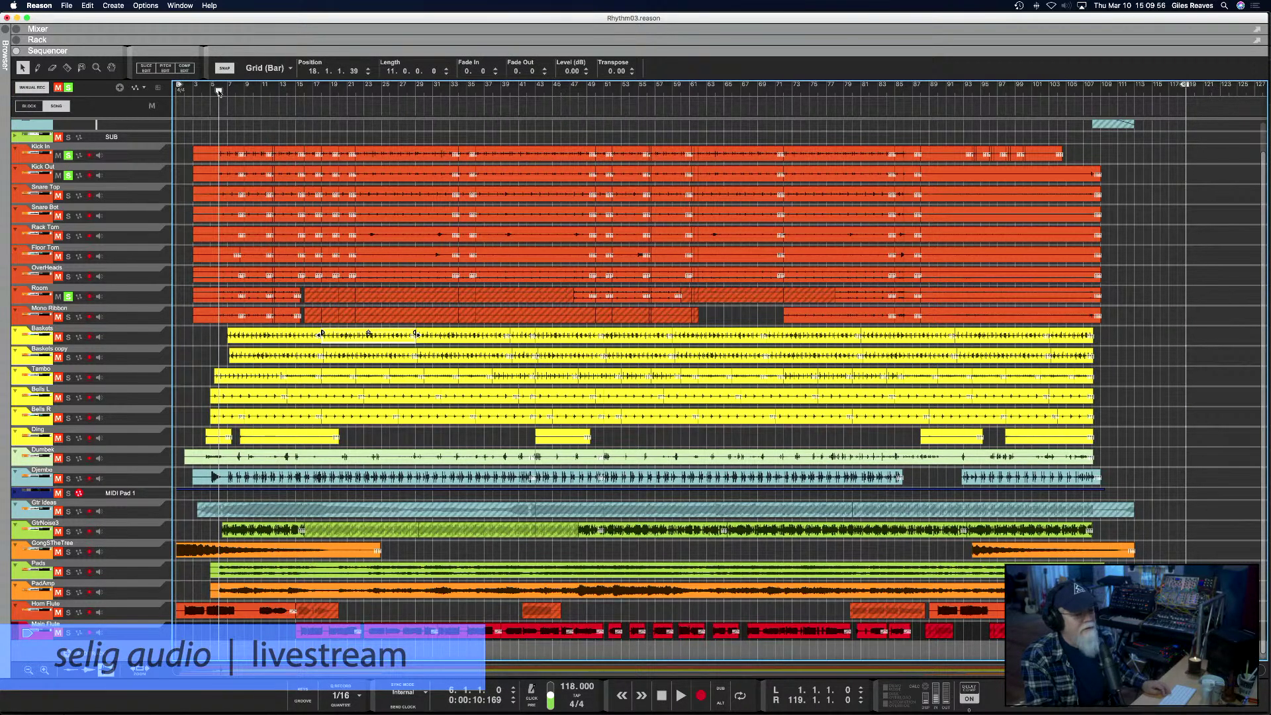
key(space)
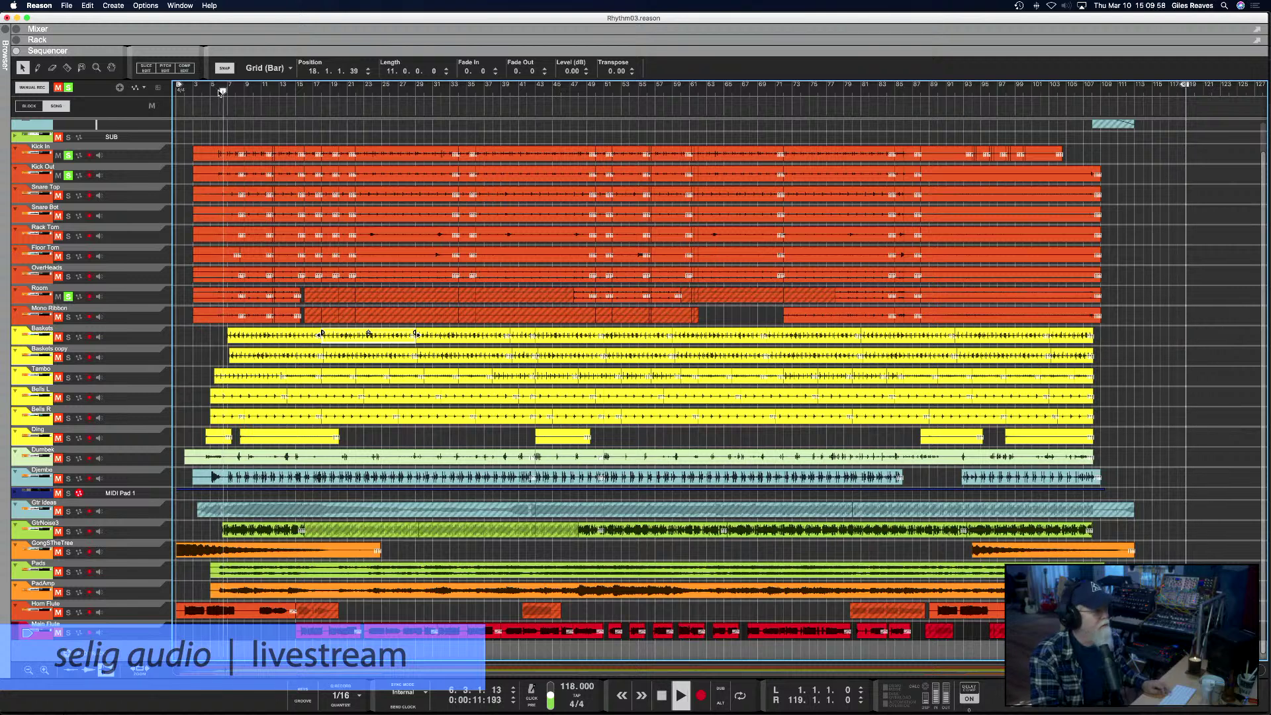
click(68, 298)
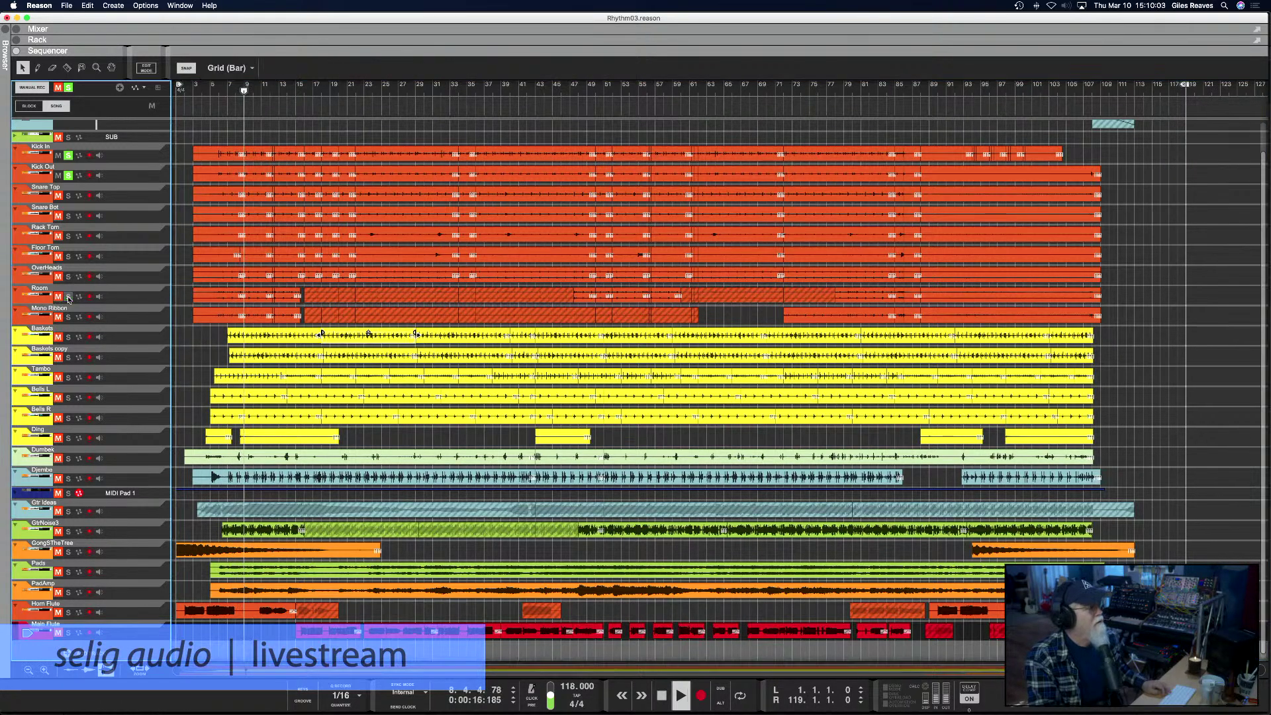
click(68, 176)
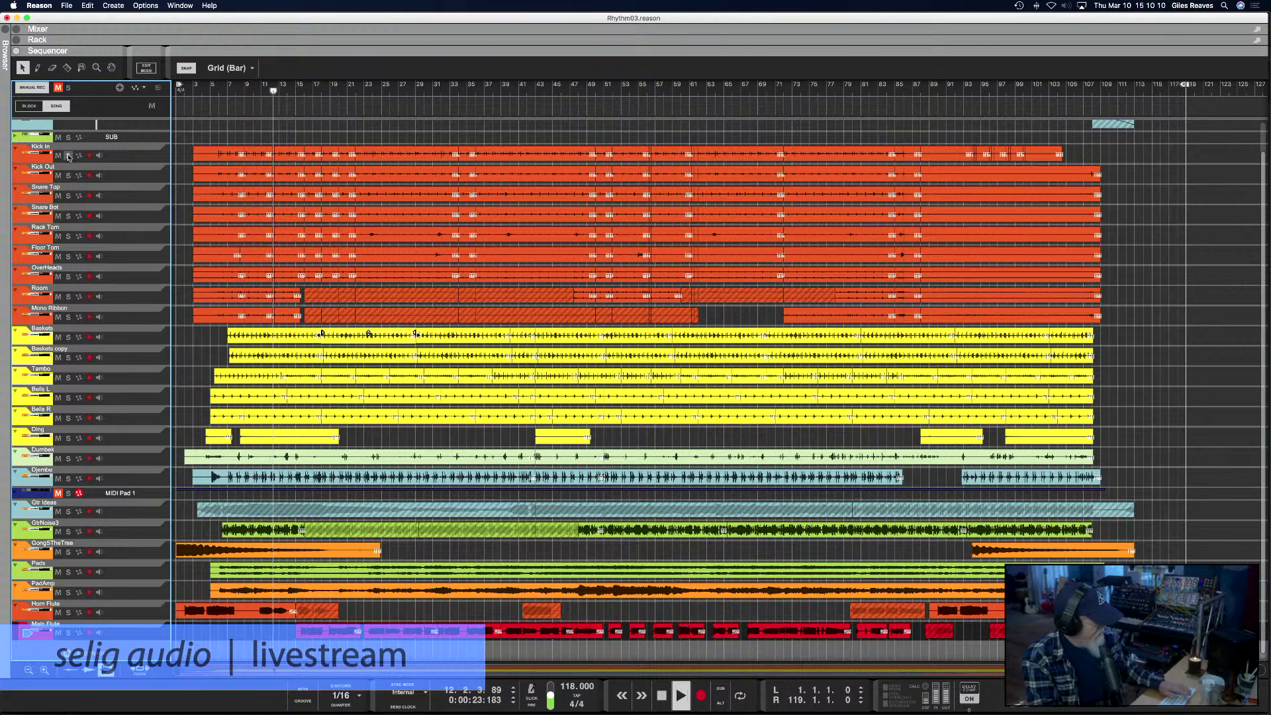
Show the mixer and rack together and examine the Kick In insert effects from the front and the rear cabling
key(F5)
key(F6)
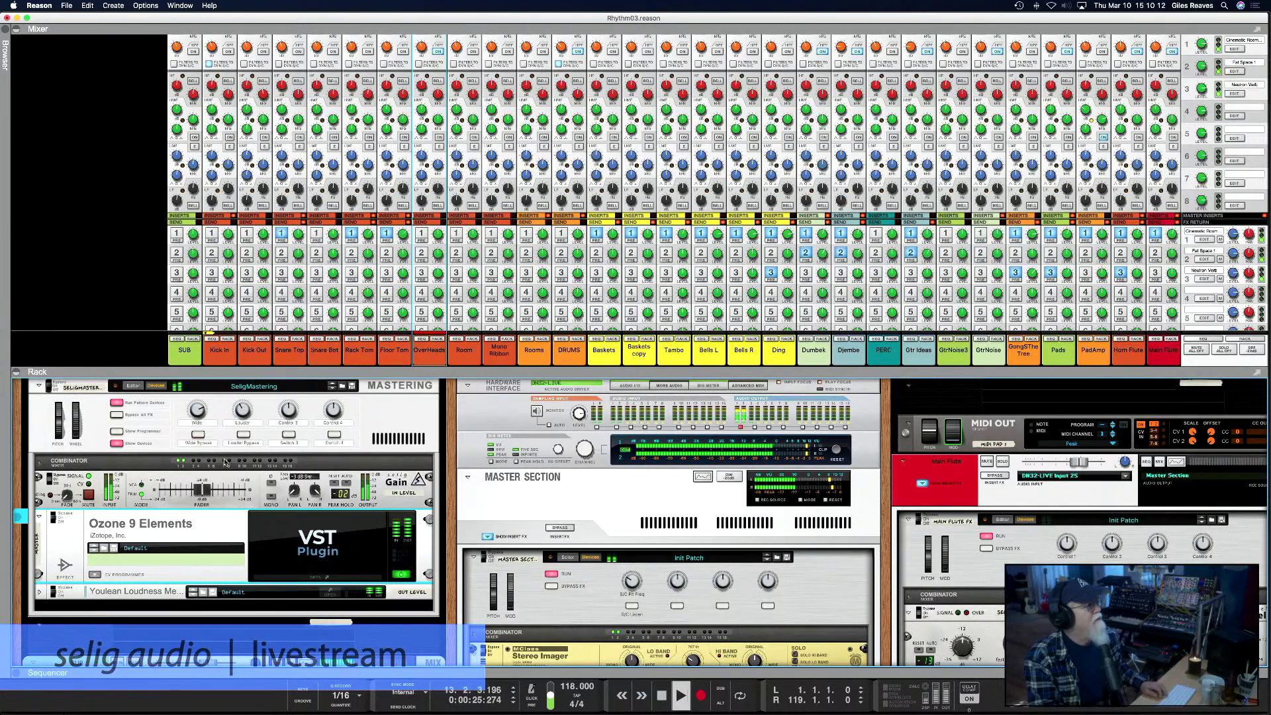
scroll(234, 486, down, 5)
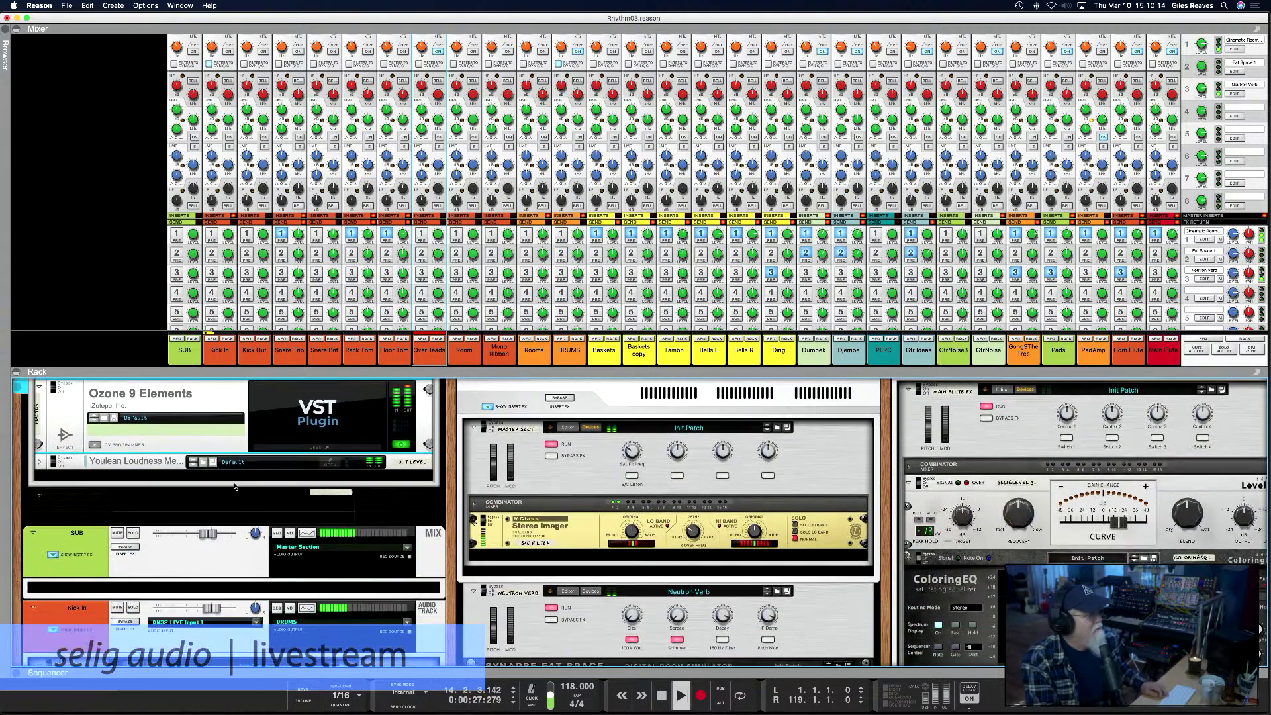
scroll(234, 486, down, 4)
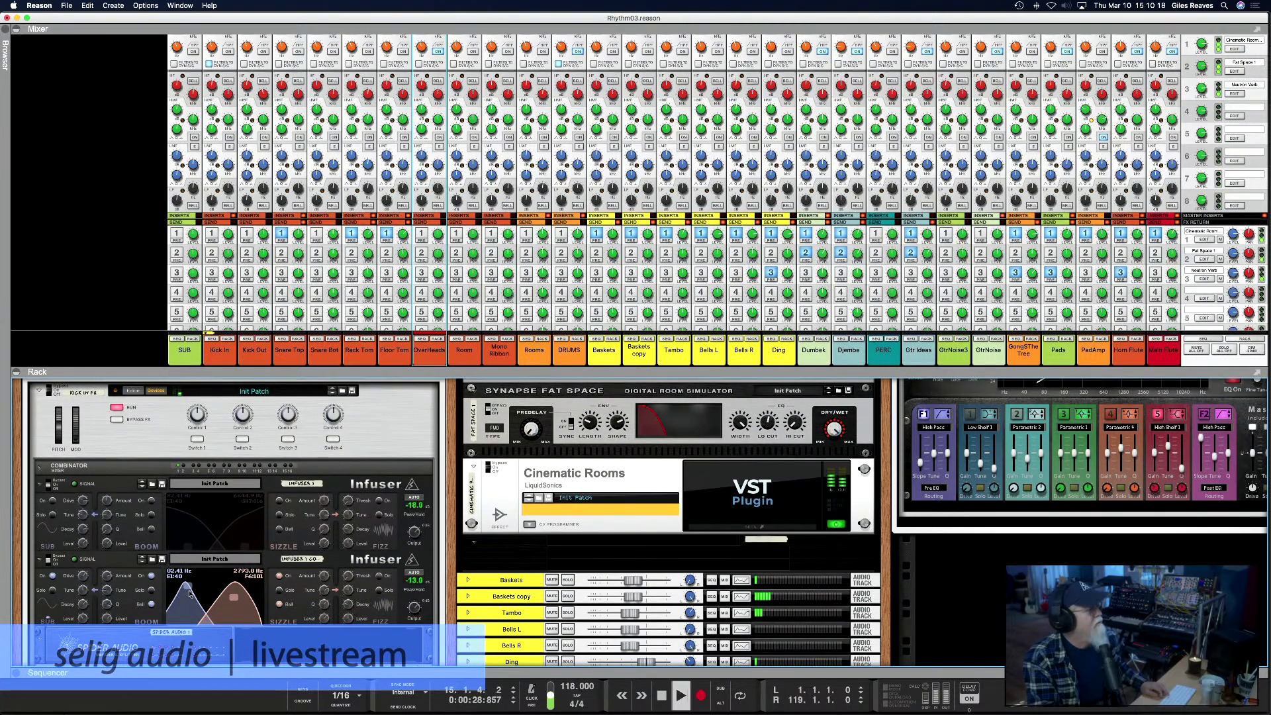
scroll(197, 564, down, 1)
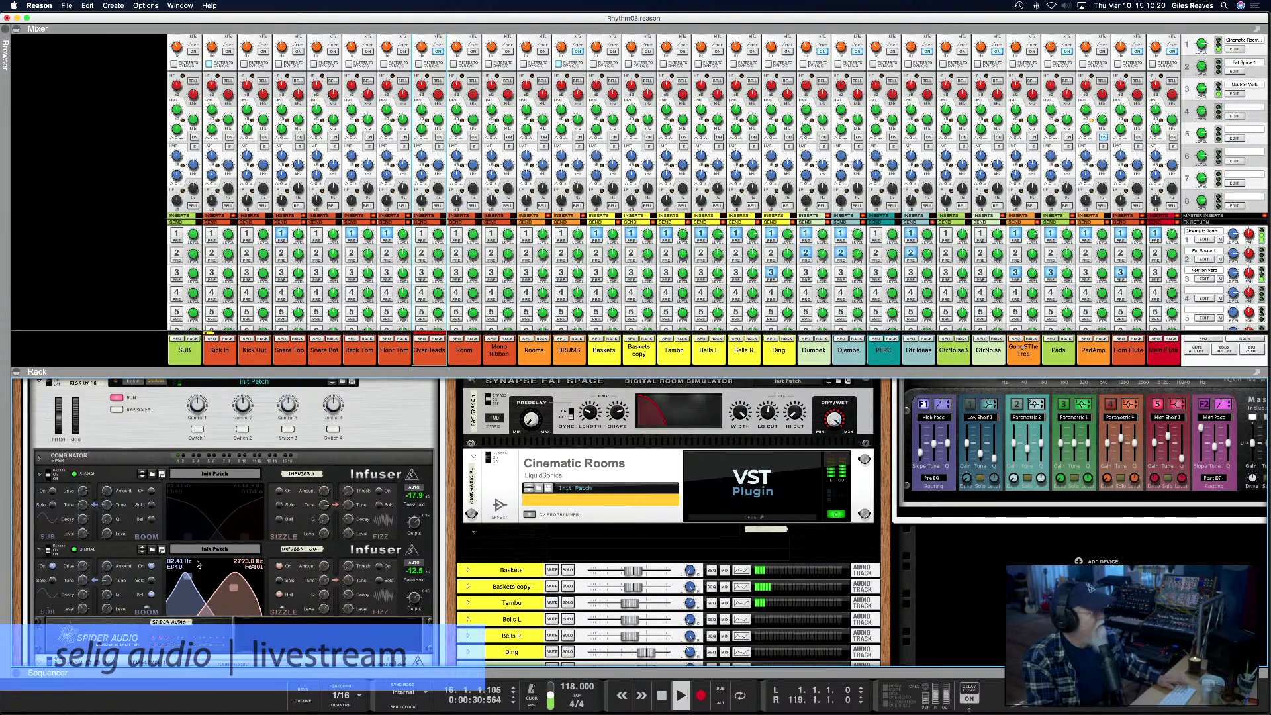
key(Tab)
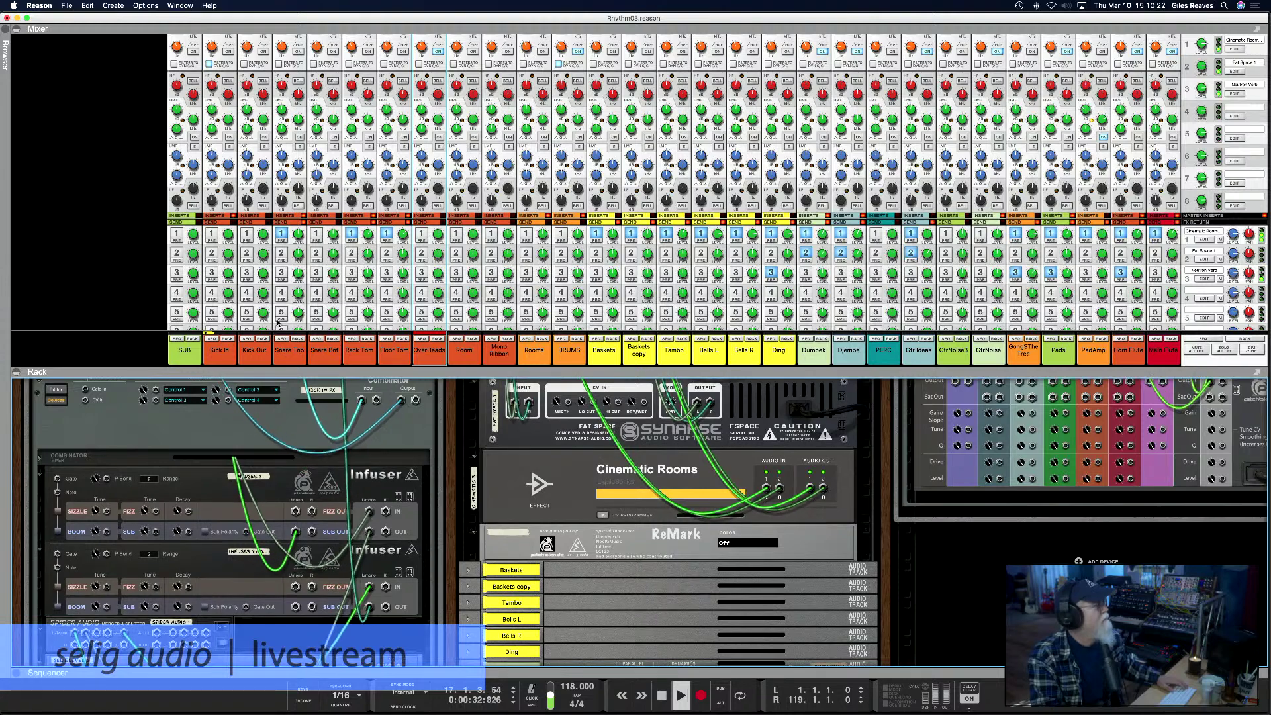
Solo the DRUMS bus in the mixer and add the Rooms bus to the solo for comparison
scroll(518, 305, down, 5)
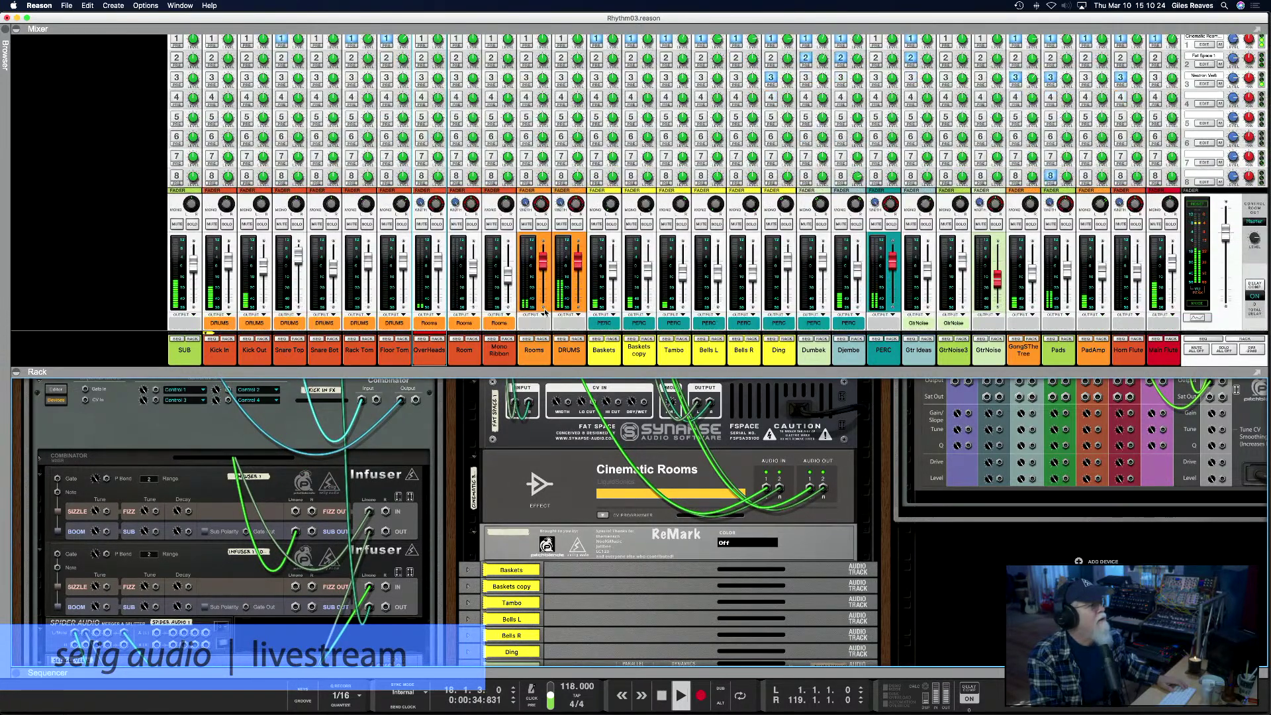
click(577, 225)
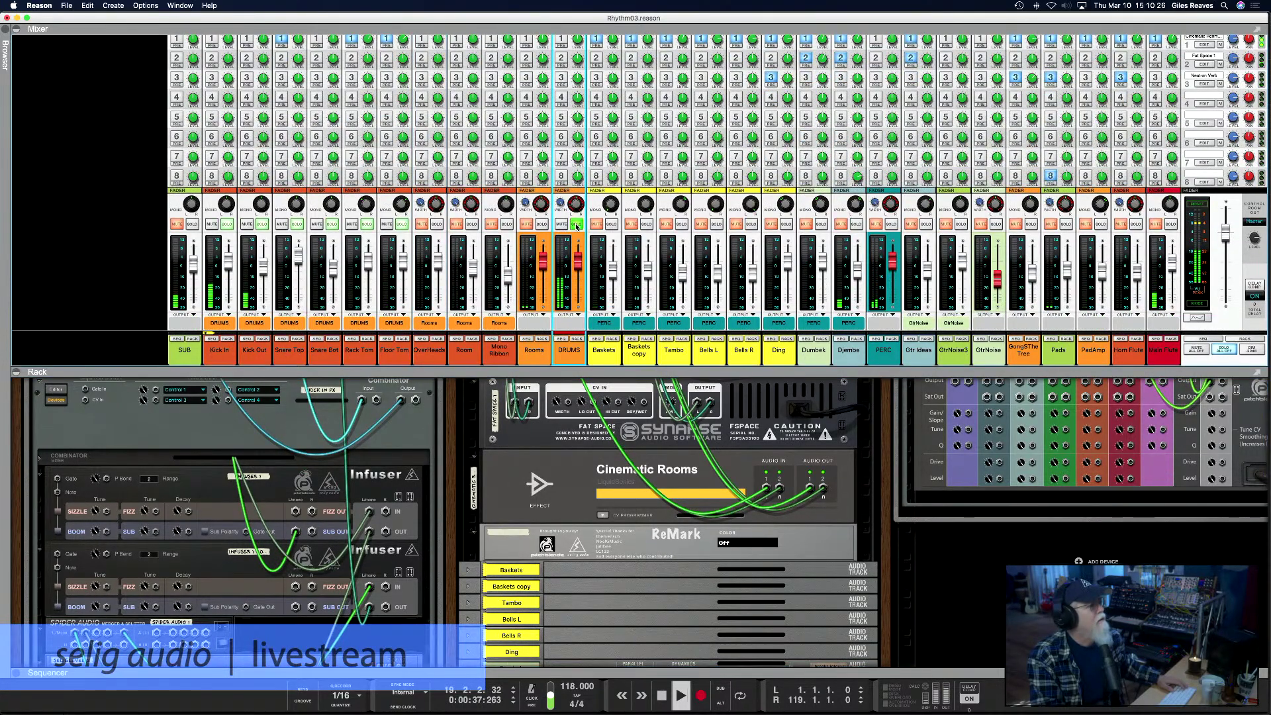
click(540, 225)
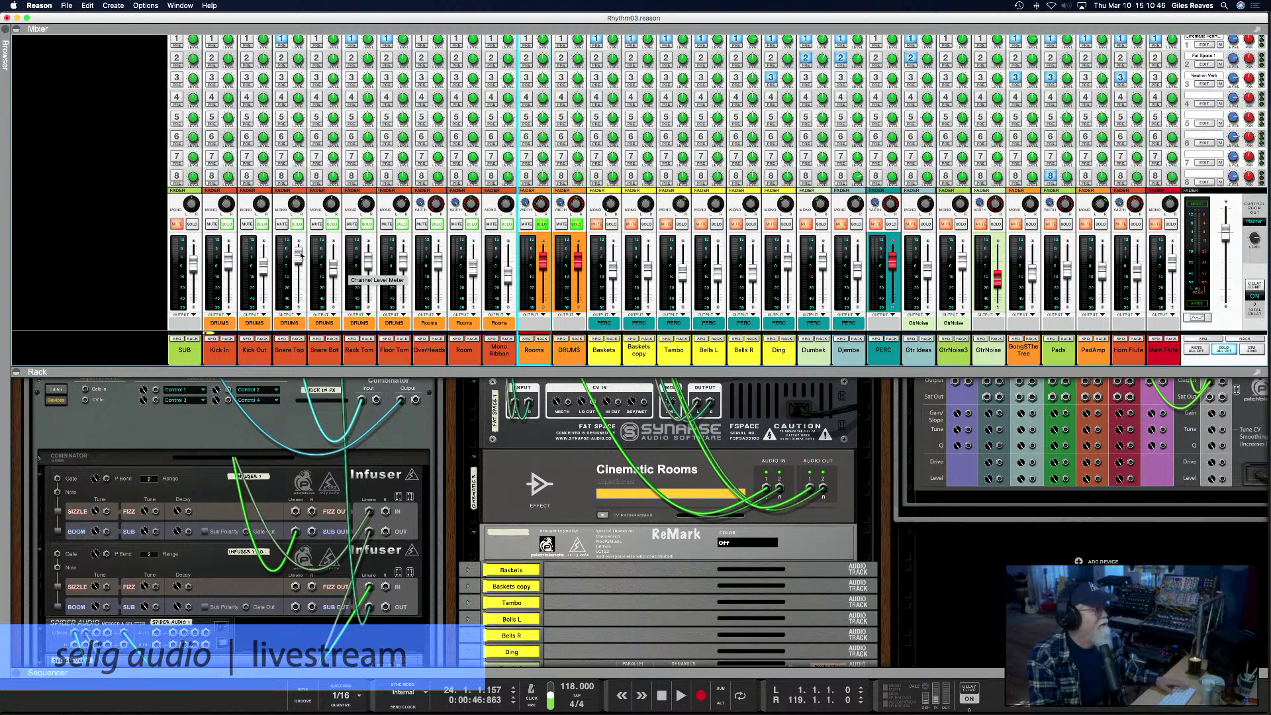
click(545, 227)
click(545, 226)
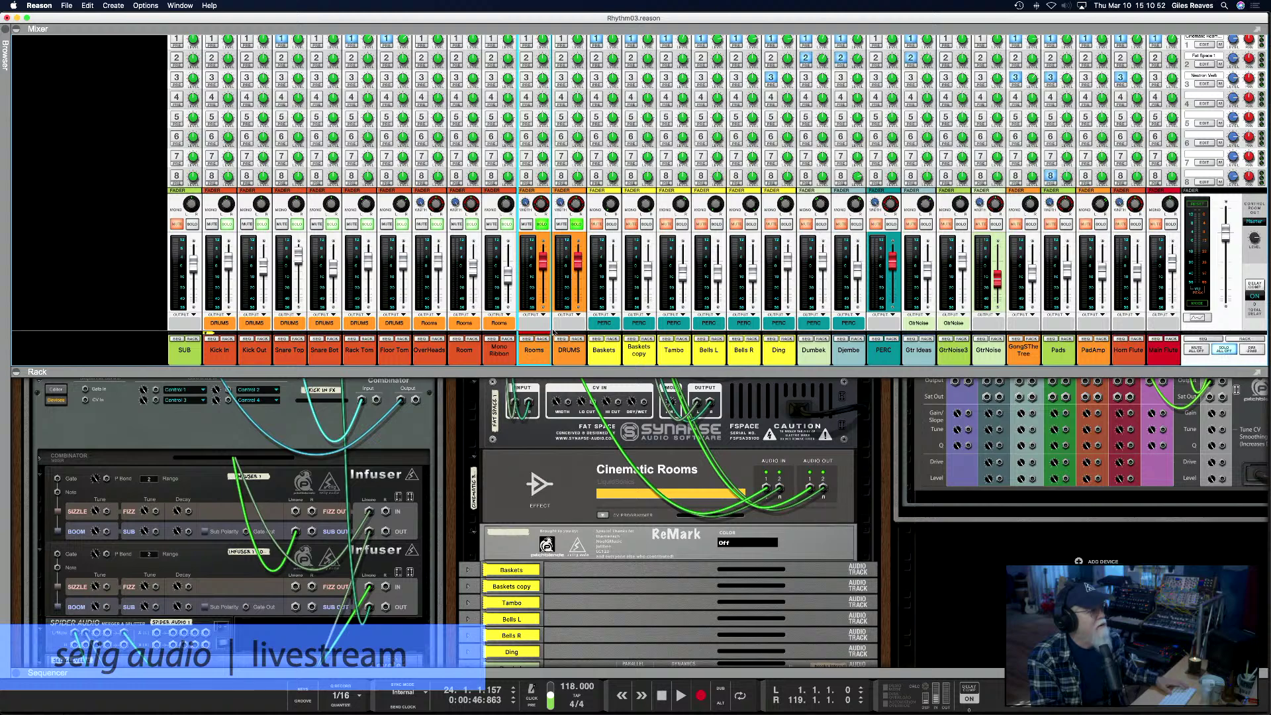
Examine the Rooms bus insert effects in the rack, checking the Leveler's controls and its rear cabling to the Gain device
scroll(447, 463, down, 10)
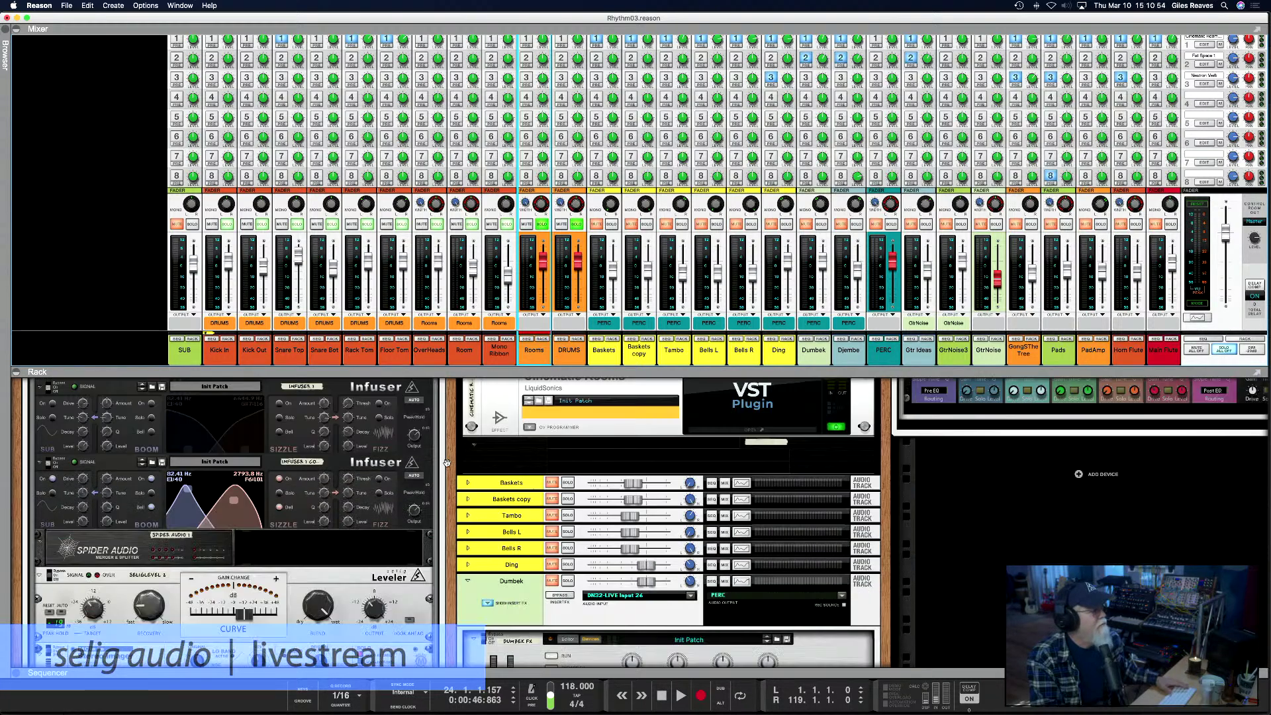
scroll(447, 462, down, 10)
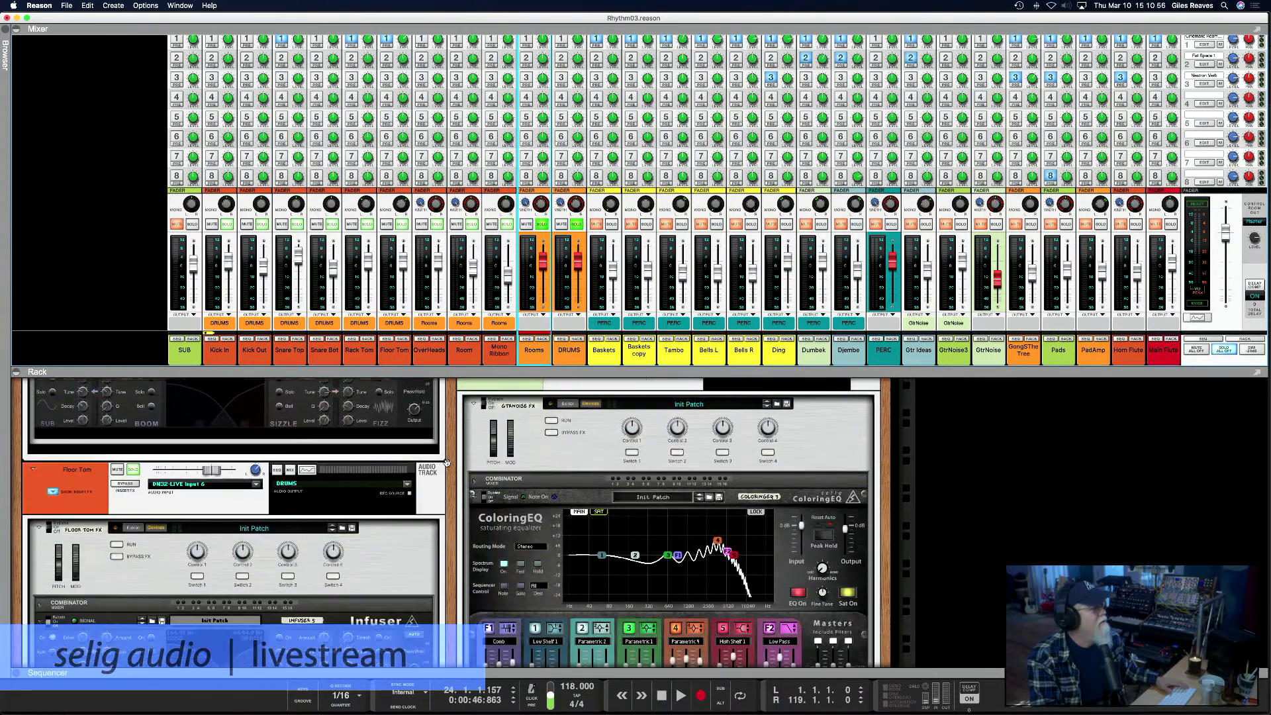
scroll(447, 463, down, 1)
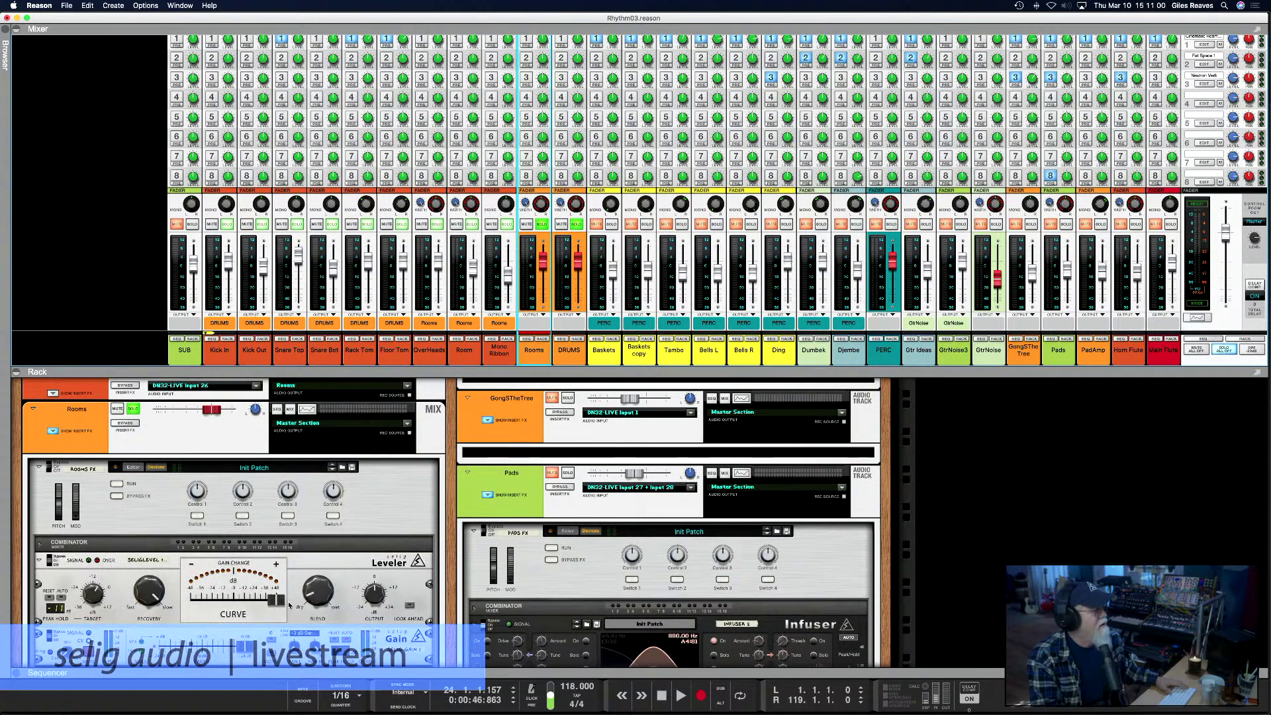
mouse_move(316, 597)
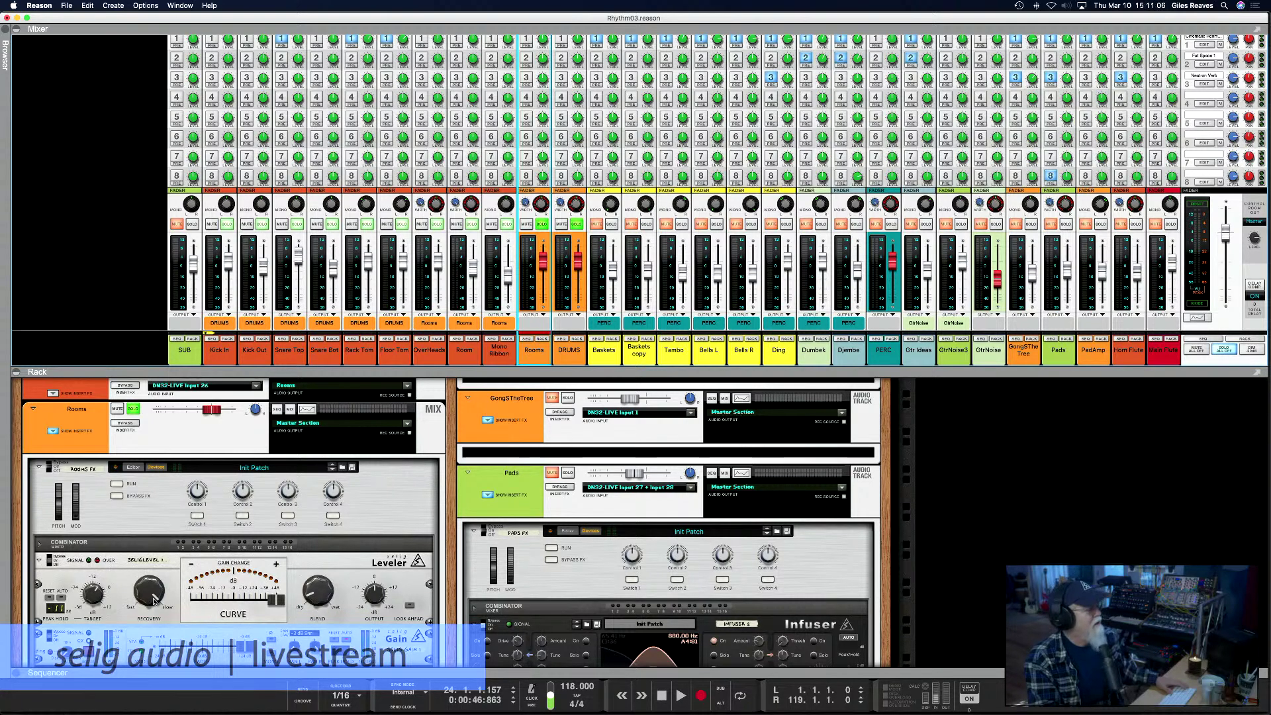
key(Tab)
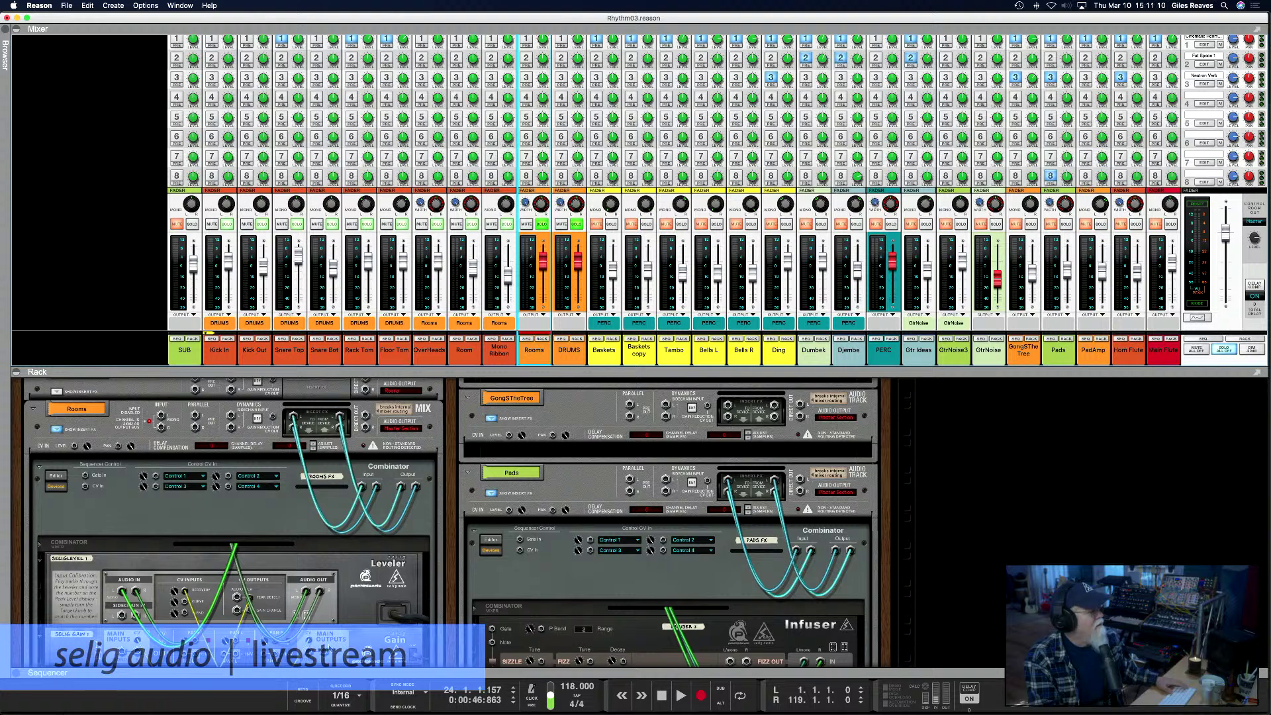
scroll(306, 650, down, 1)
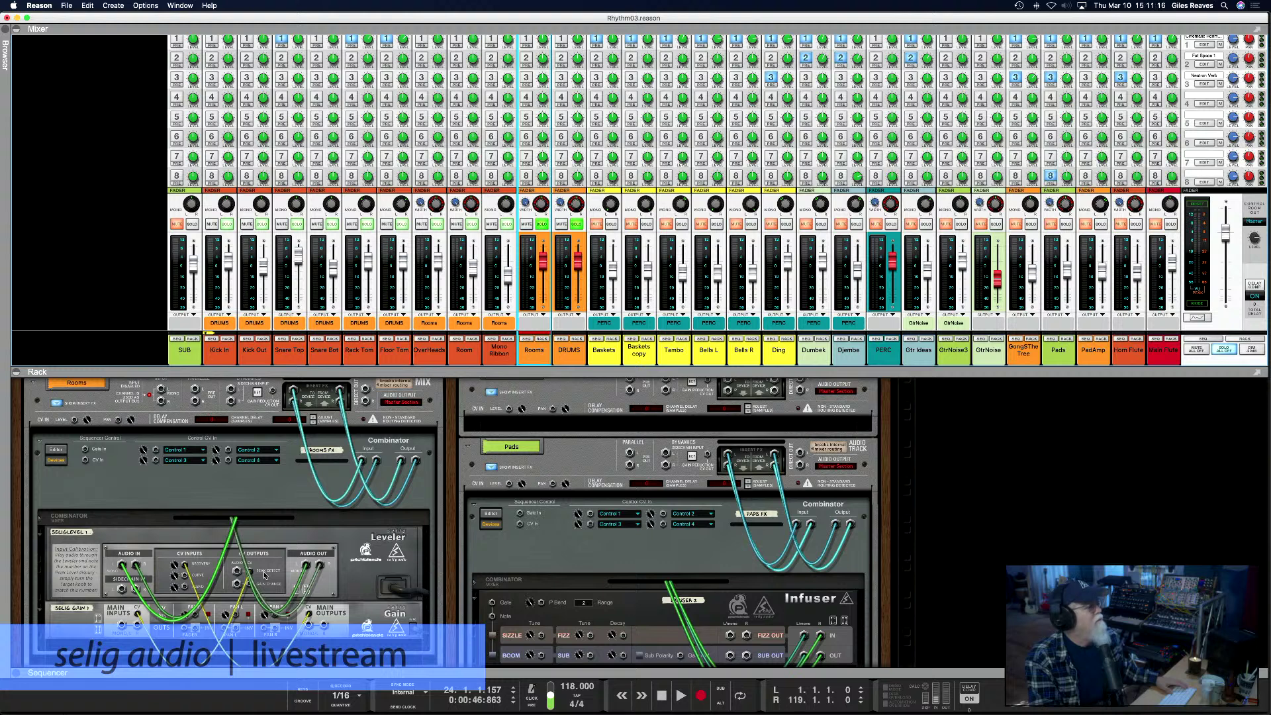
key(Tab)
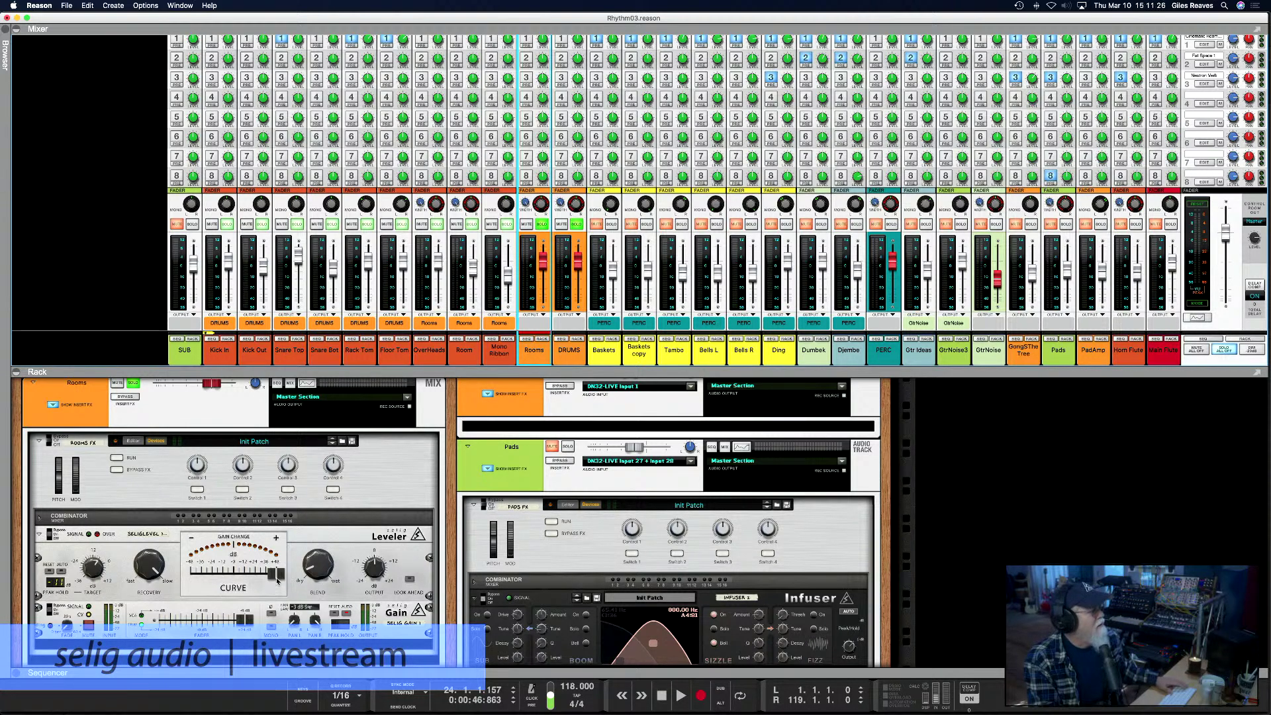
mouse_move(153, 572)
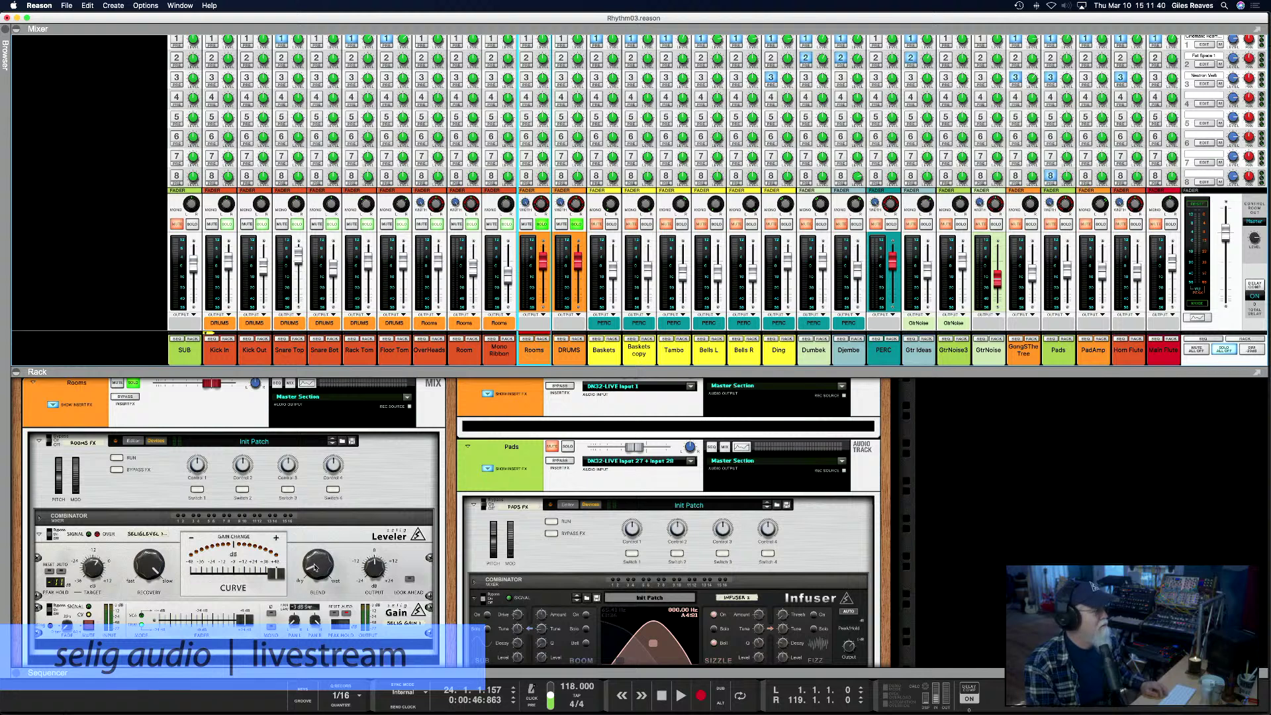
Clear the Rooms and DRUMS solos and review the drum channels' effect sends in the mixer
click(543, 225)
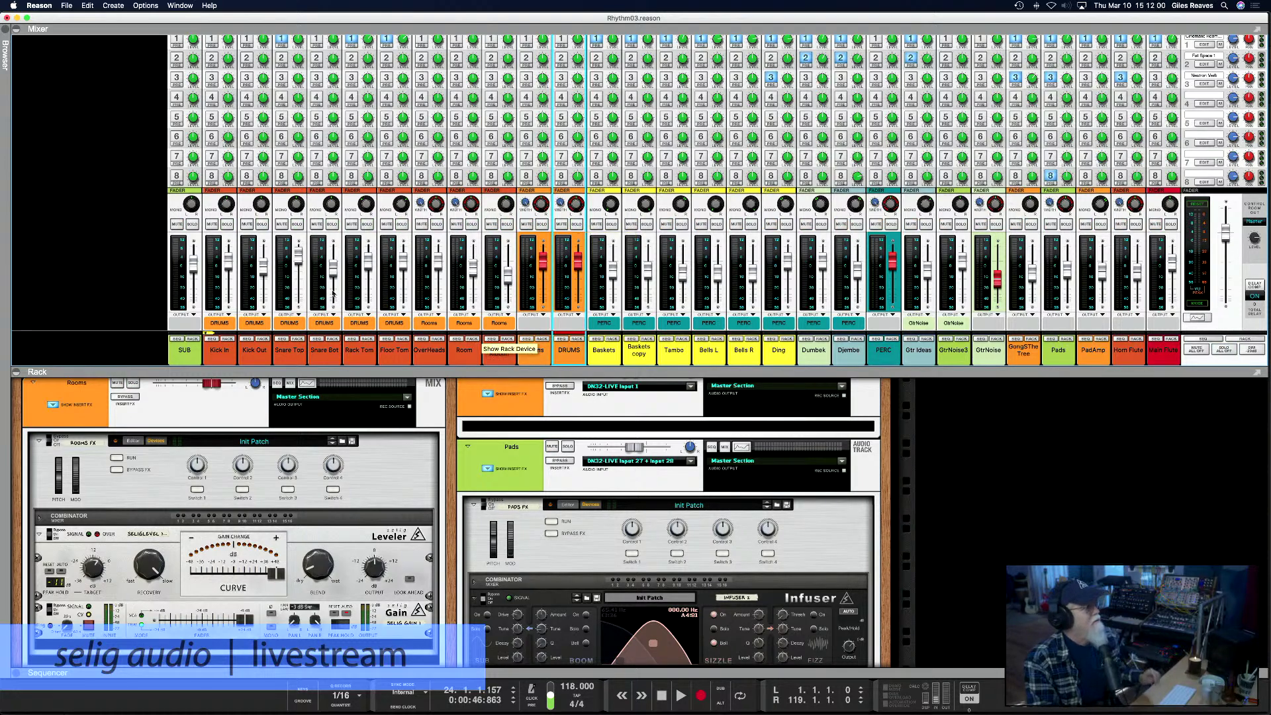
scroll(263, 215, up, 10)
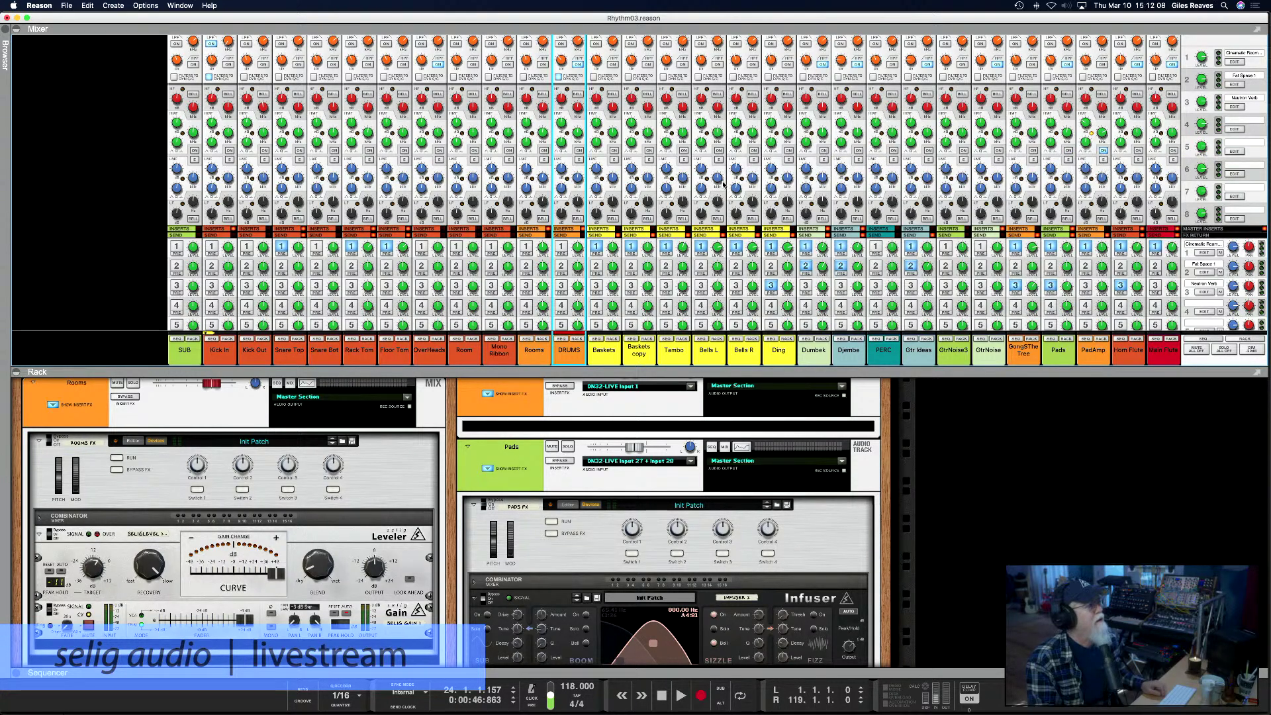
scroll(724, 185, down, 5)
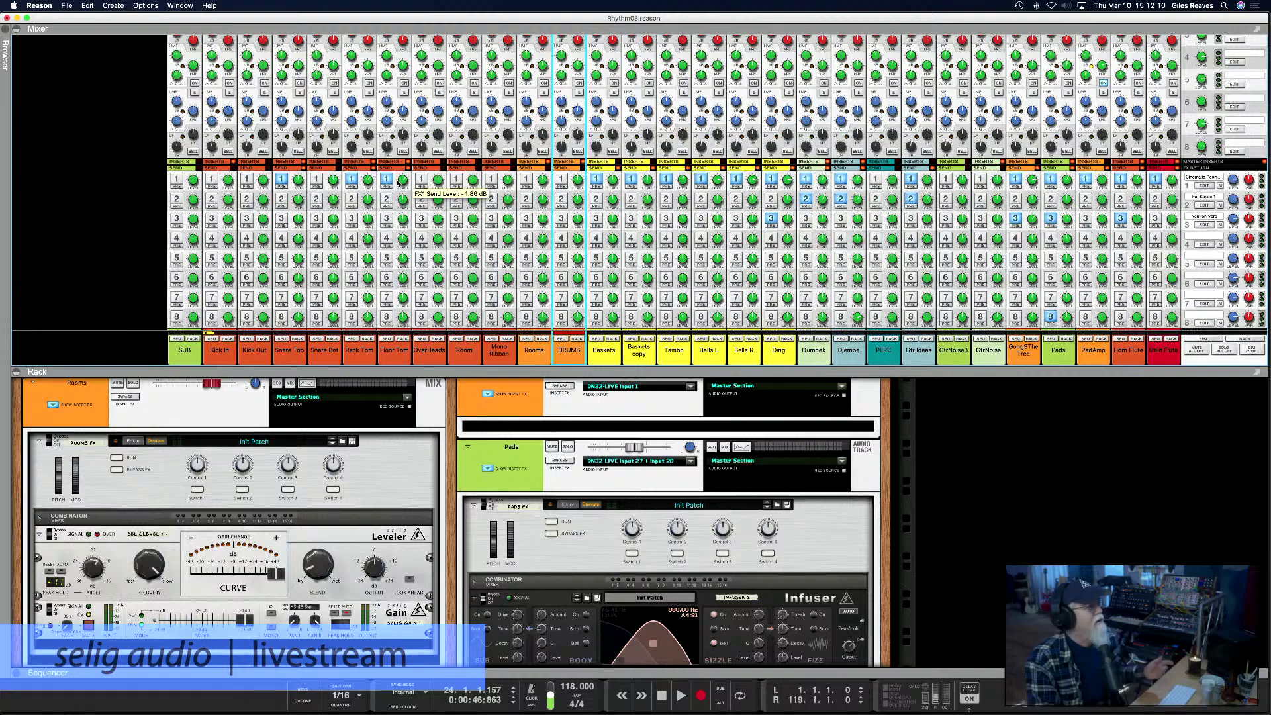
scroll(402, 188, down, 10)
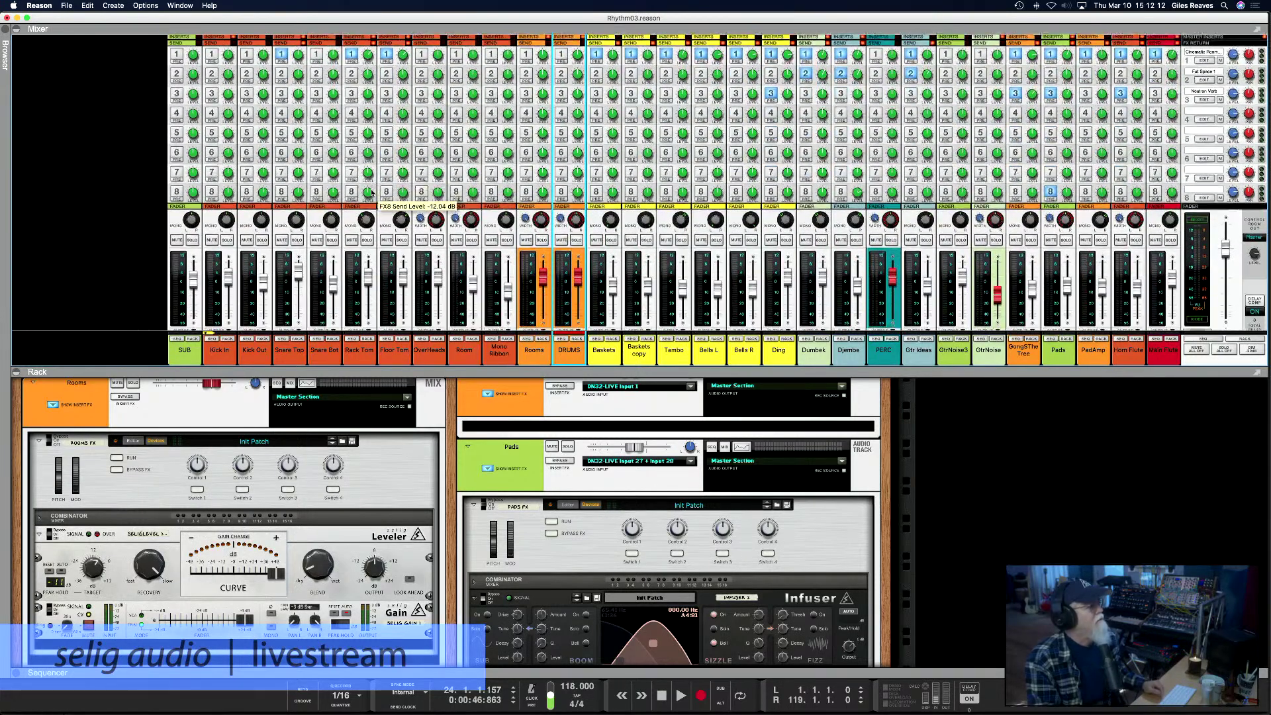
Show only the rack and play the song with the Snare Top track soloed beside its insert effects
key(F5)
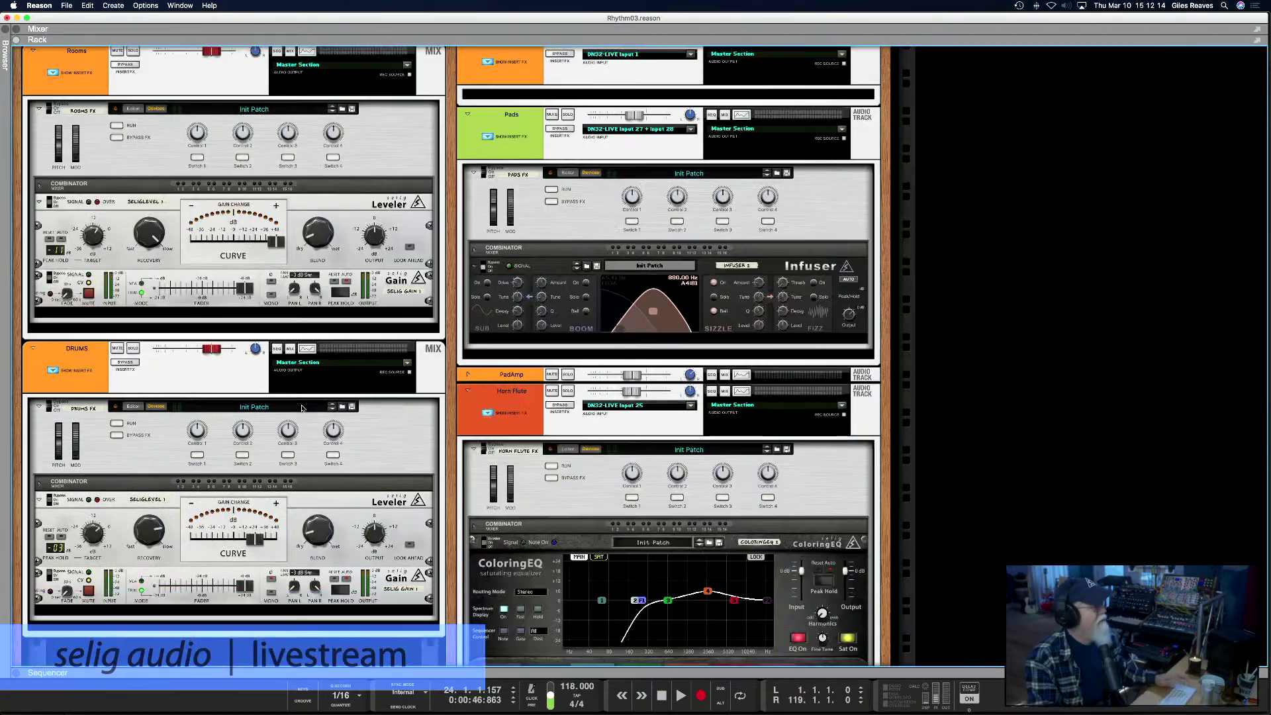
scroll(302, 408, up, 15)
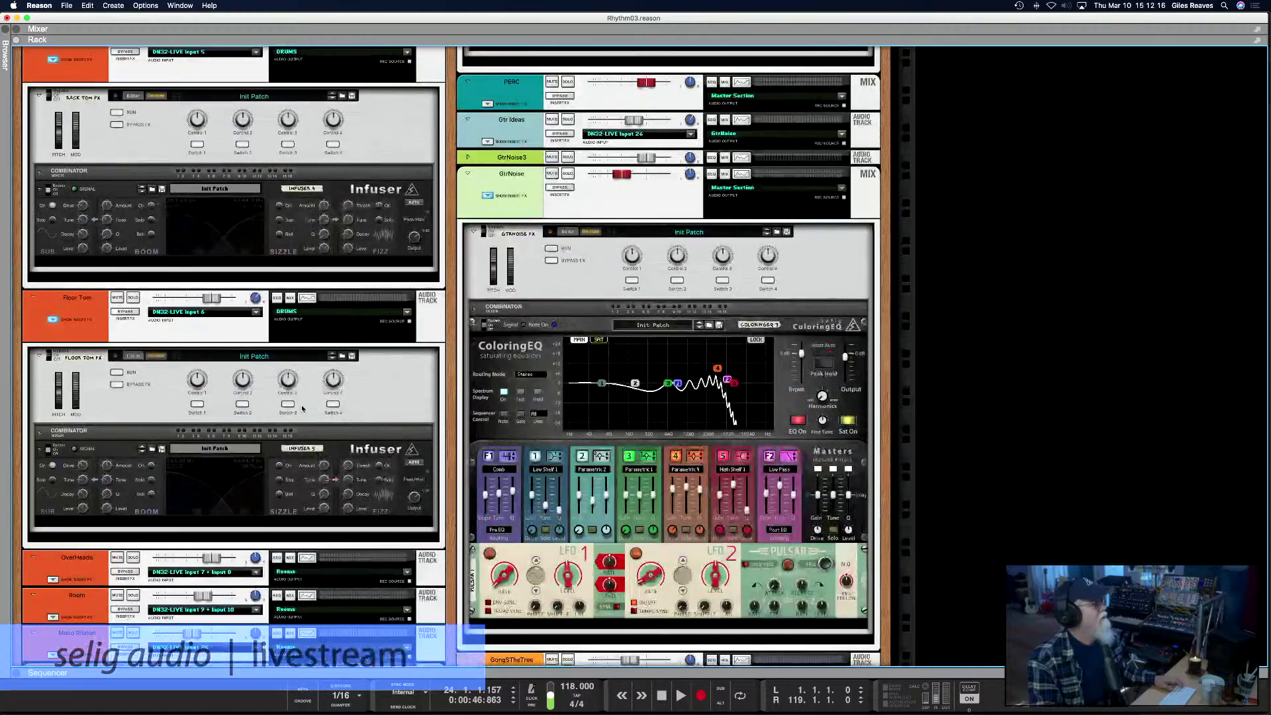
scroll(302, 407, up, 12)
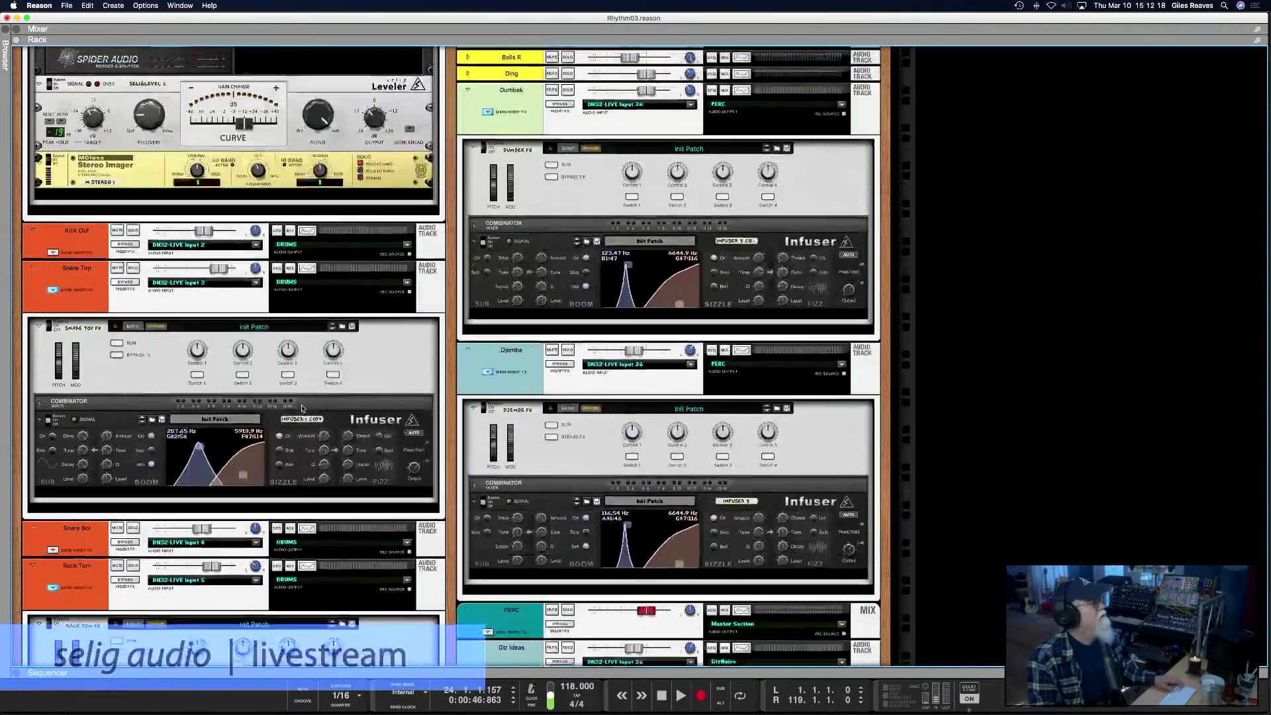
scroll(302, 407, up, 1)
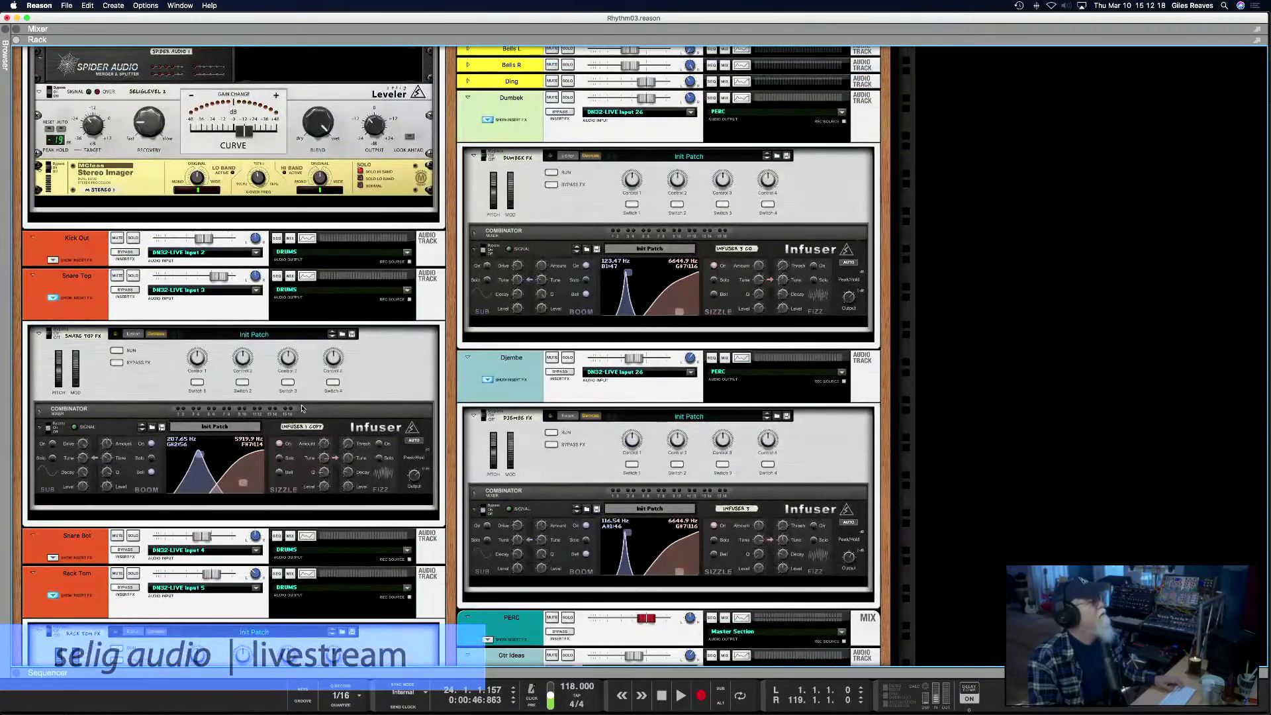
click(159, 303)
key(s)
key(space)
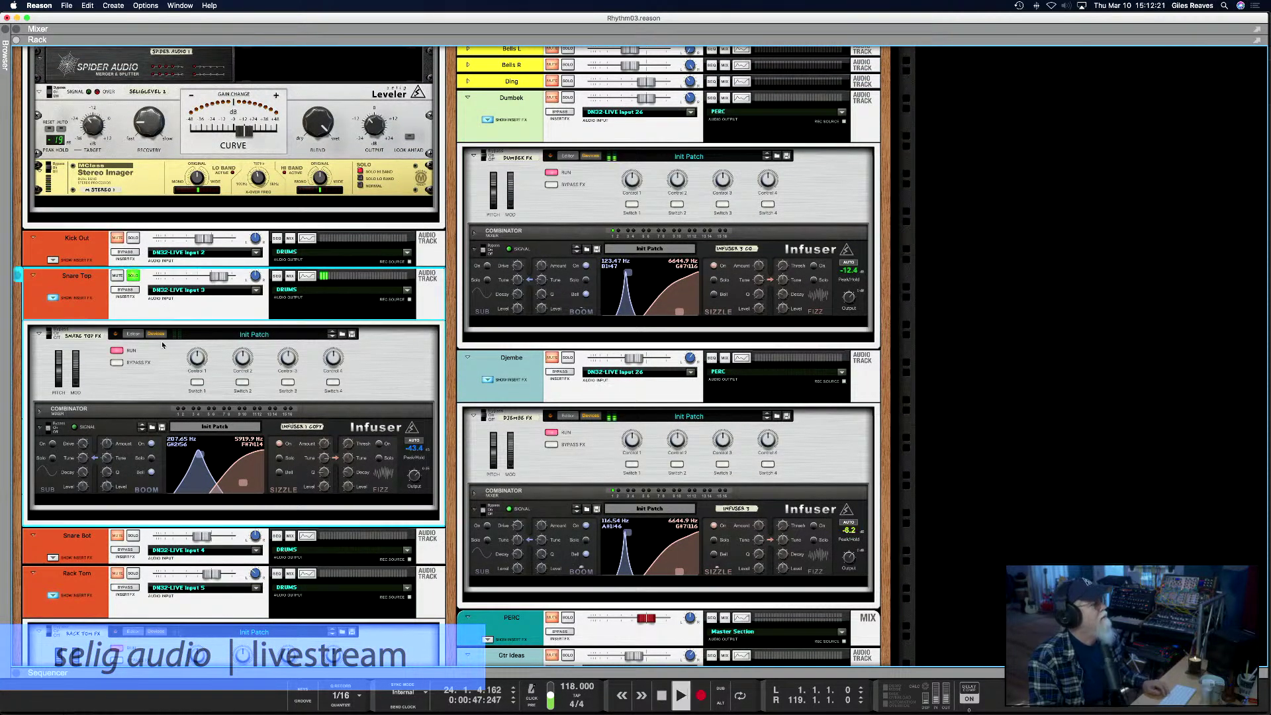
Compare Snare Top with its insert effects bypassed and active, clear its solo and stop playback
click(128, 292)
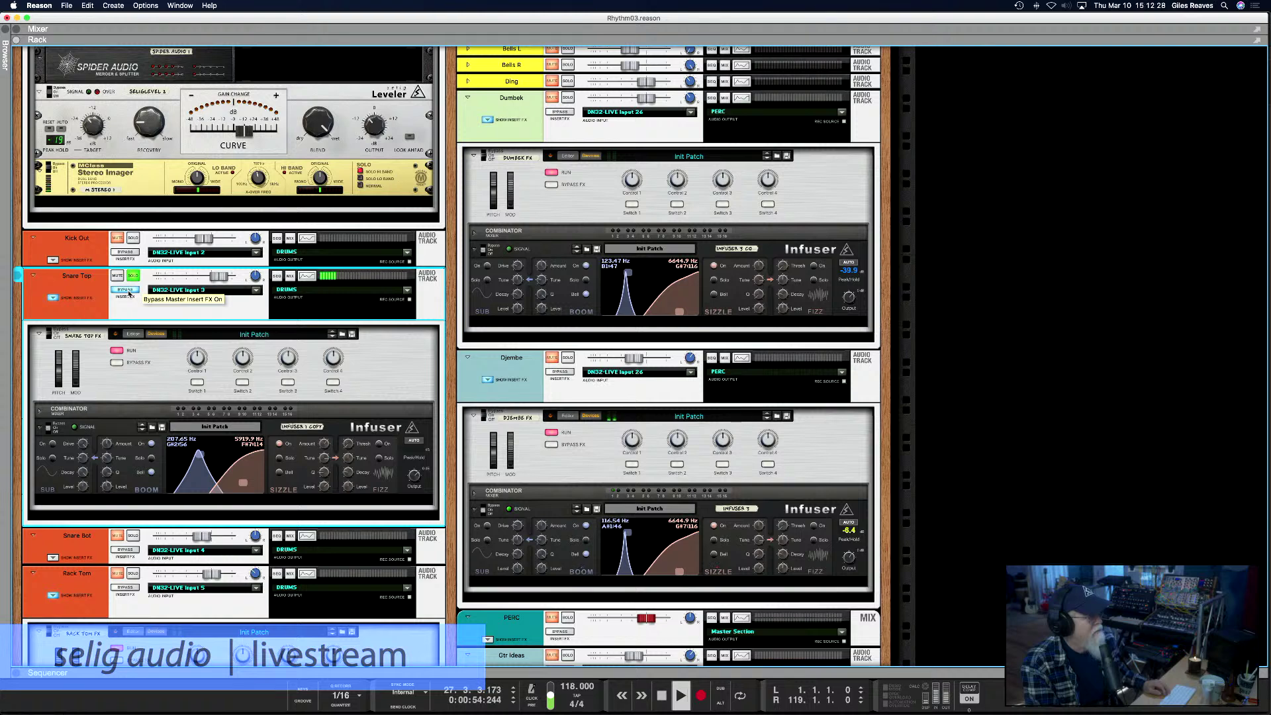
click(128, 292)
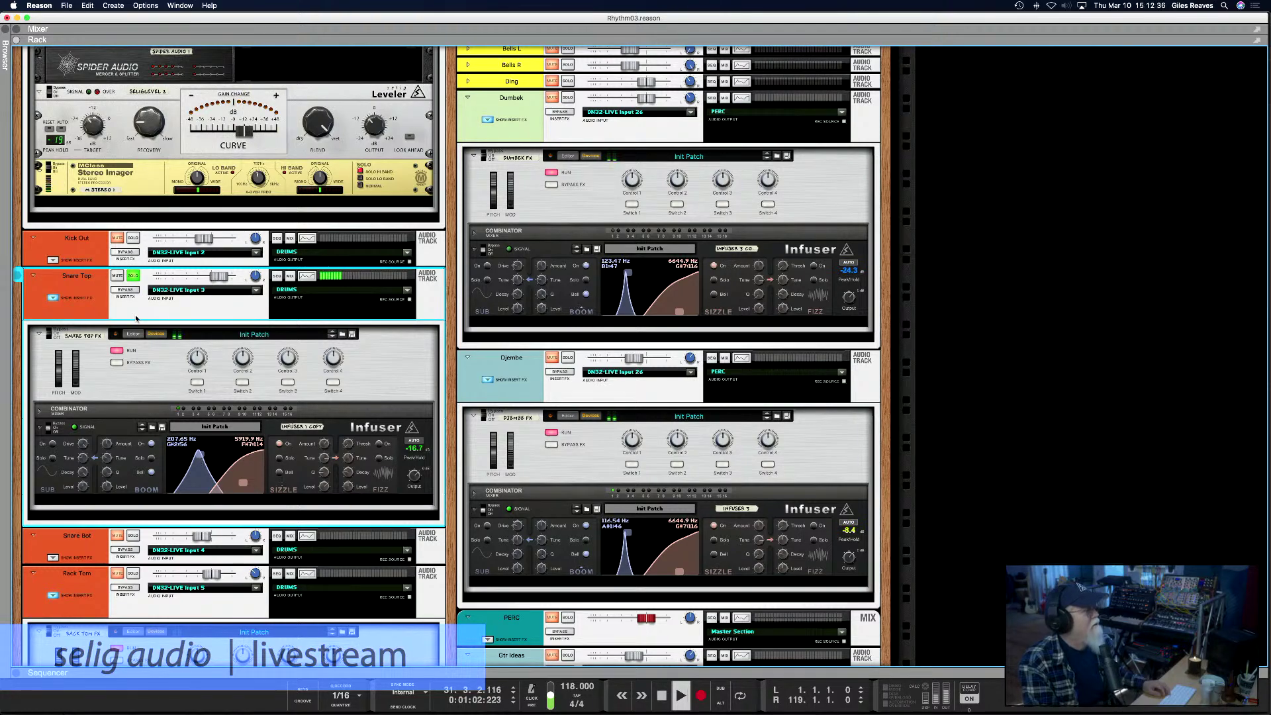
click(133, 276)
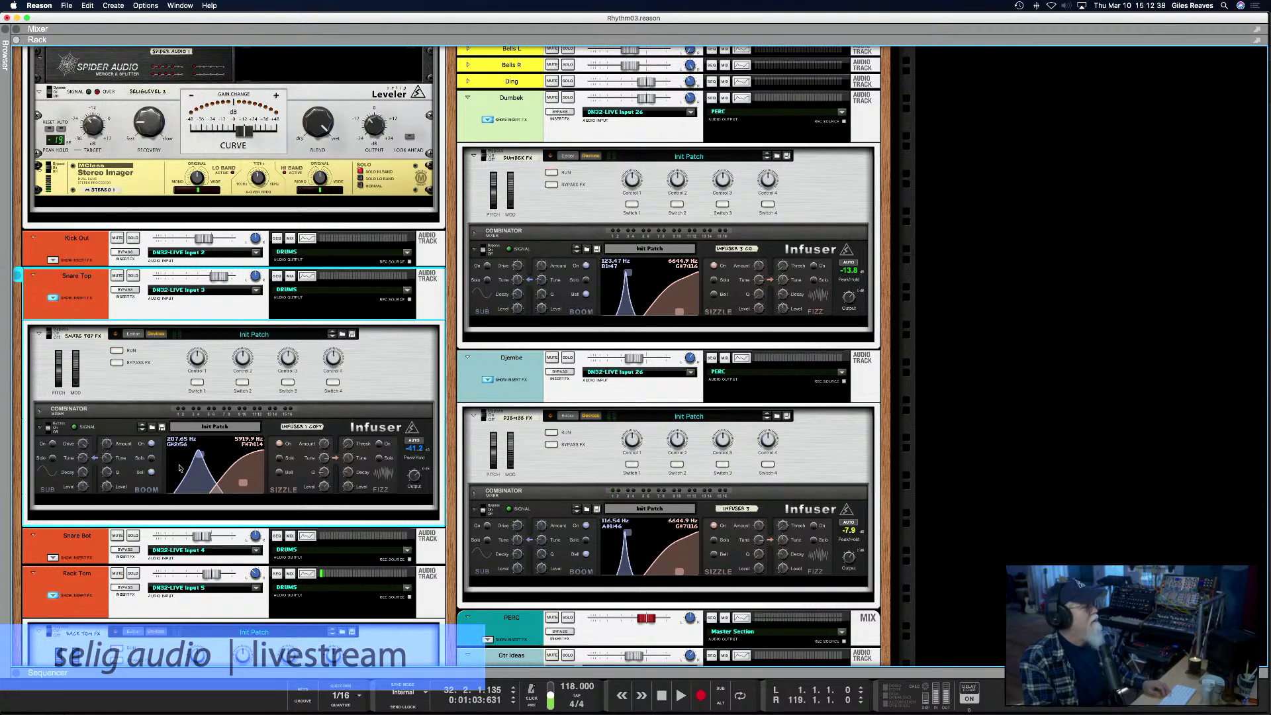
Examine the Rack Tom and Kick In insert effects, and trace the Kick In rear cabling to the SUB channel
scroll(179, 468, down, 10)
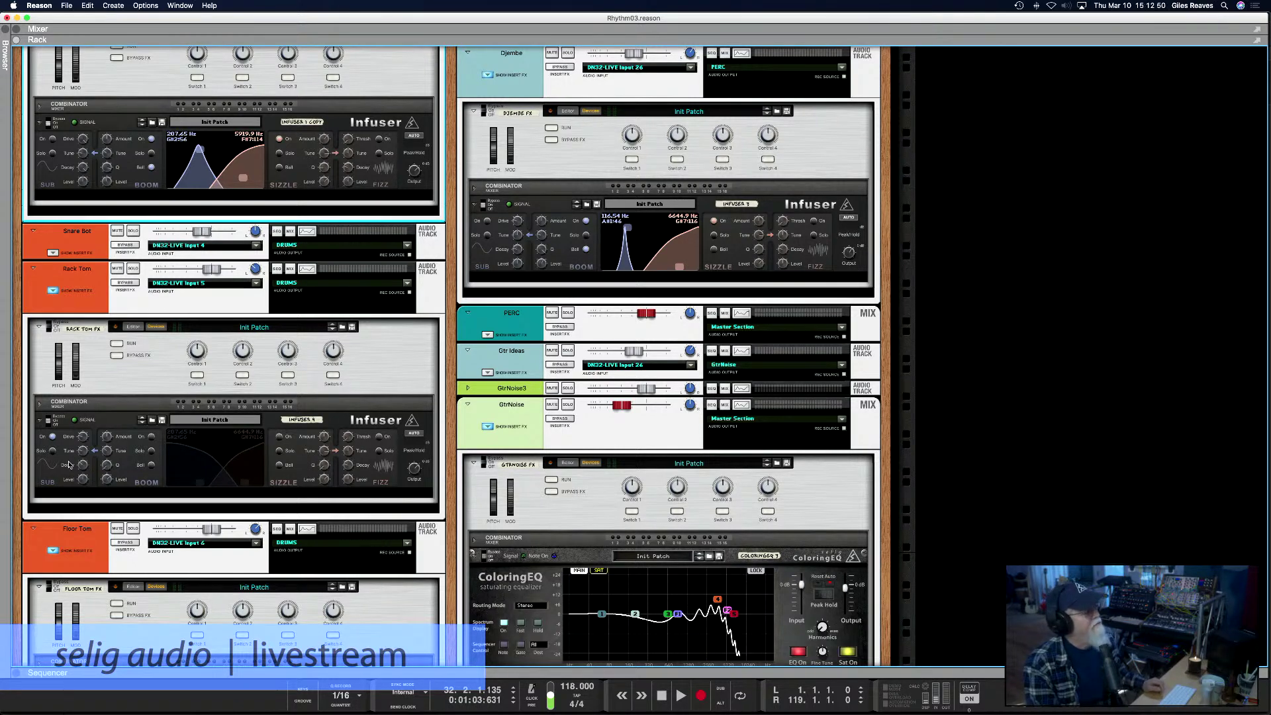
scroll(89, 463, up, 6)
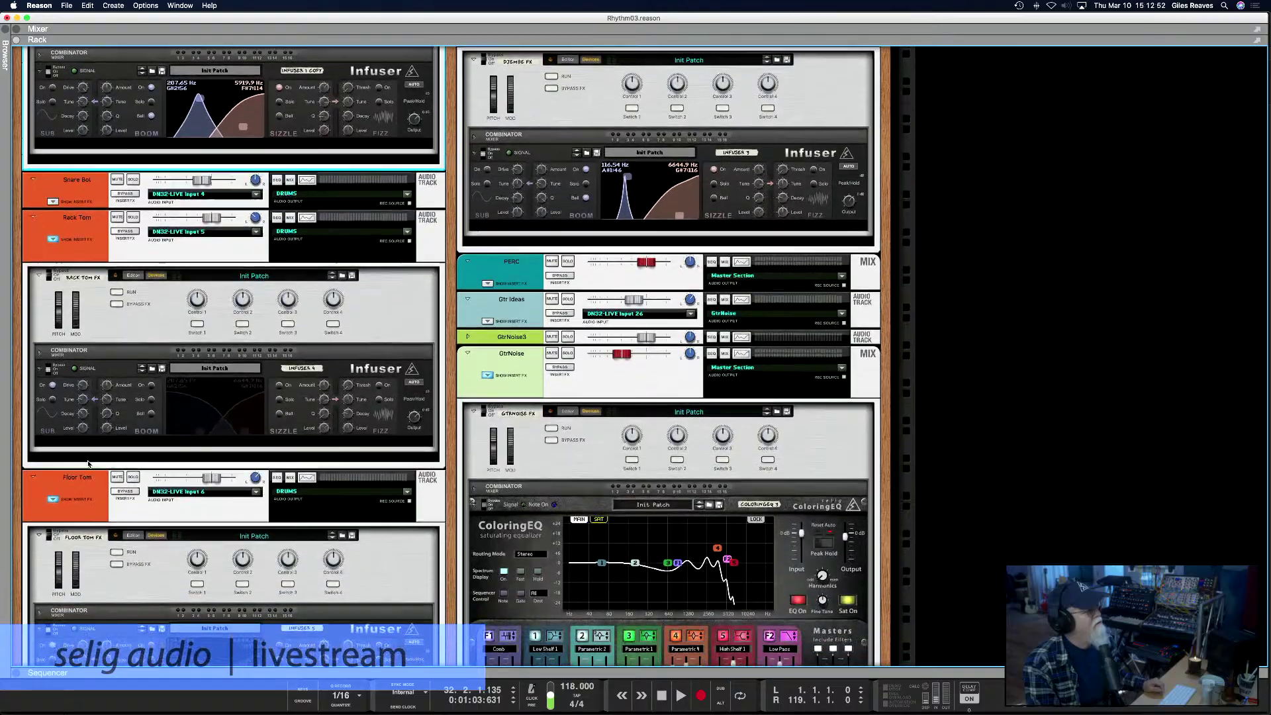
scroll(88, 464, up, 6)
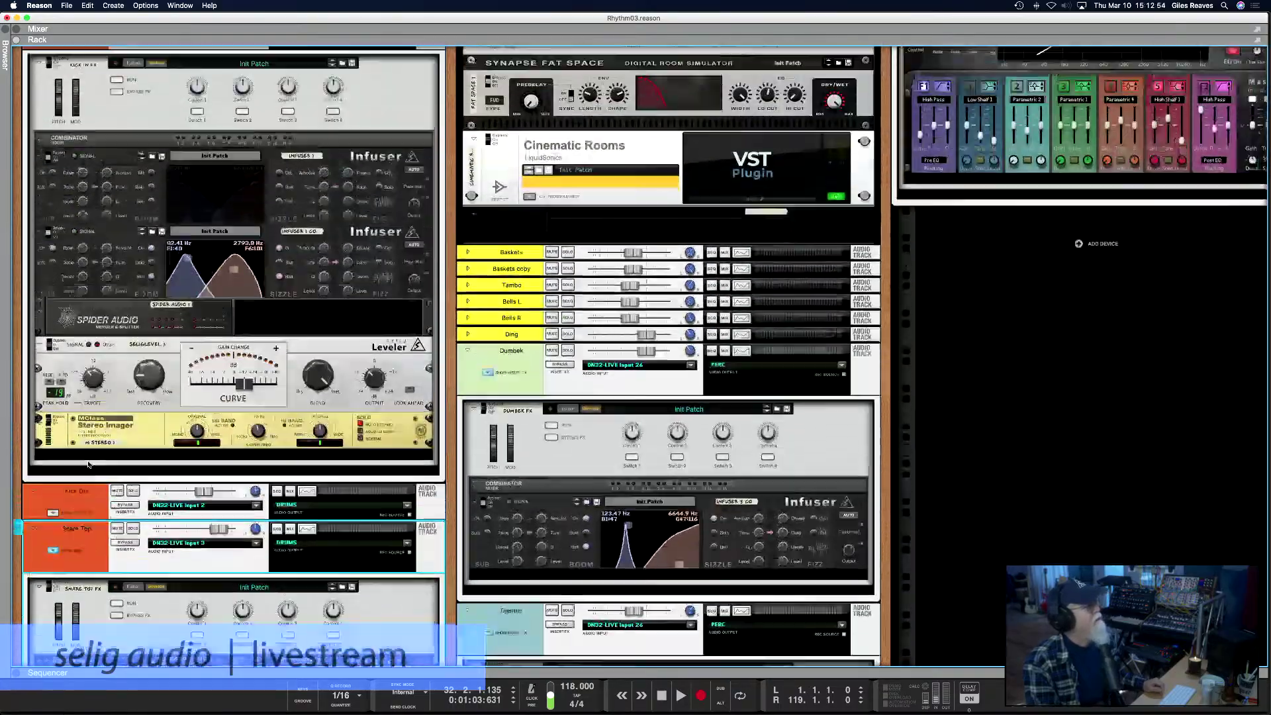
scroll(213, 244, up, 1)
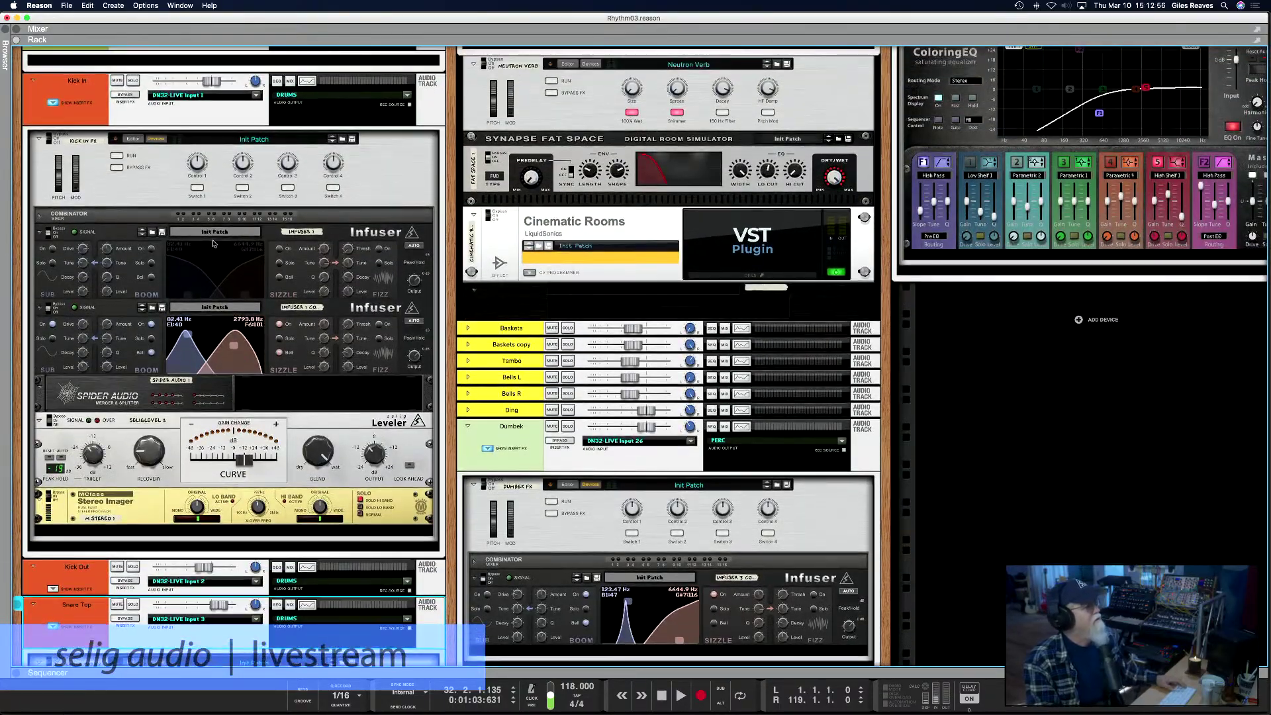
scroll(215, 278, up, 2)
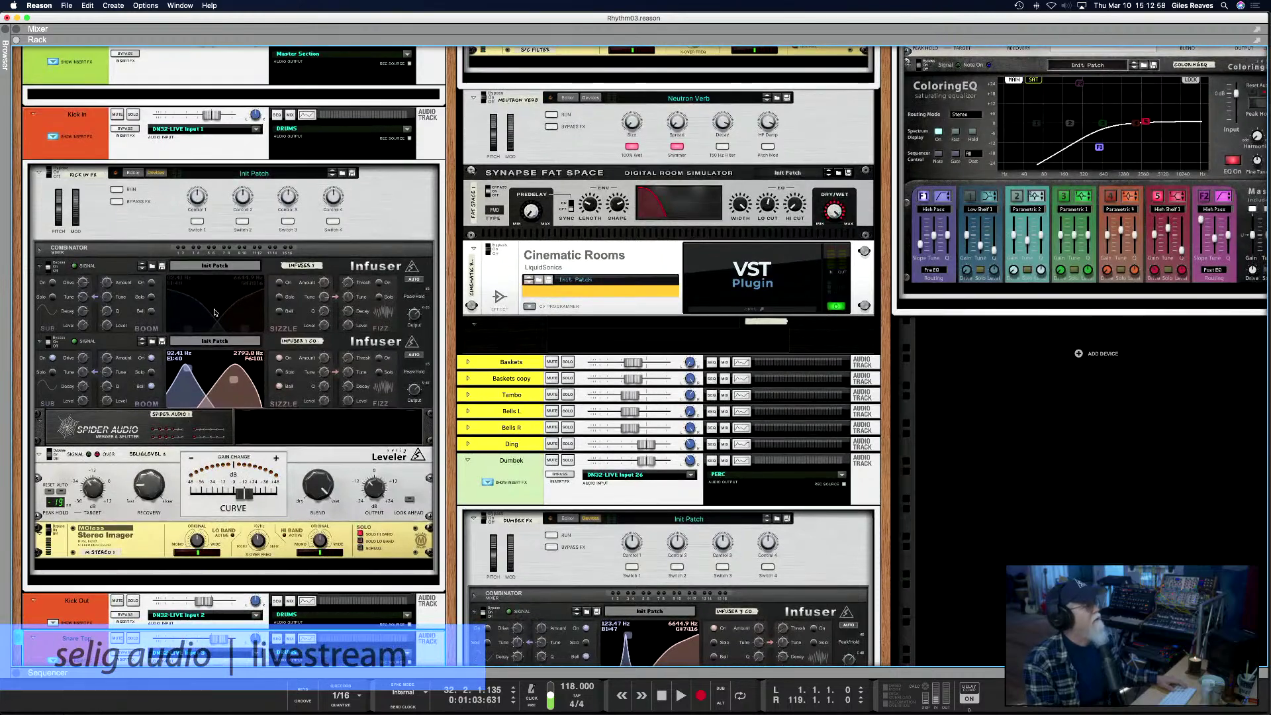
key(Tab)
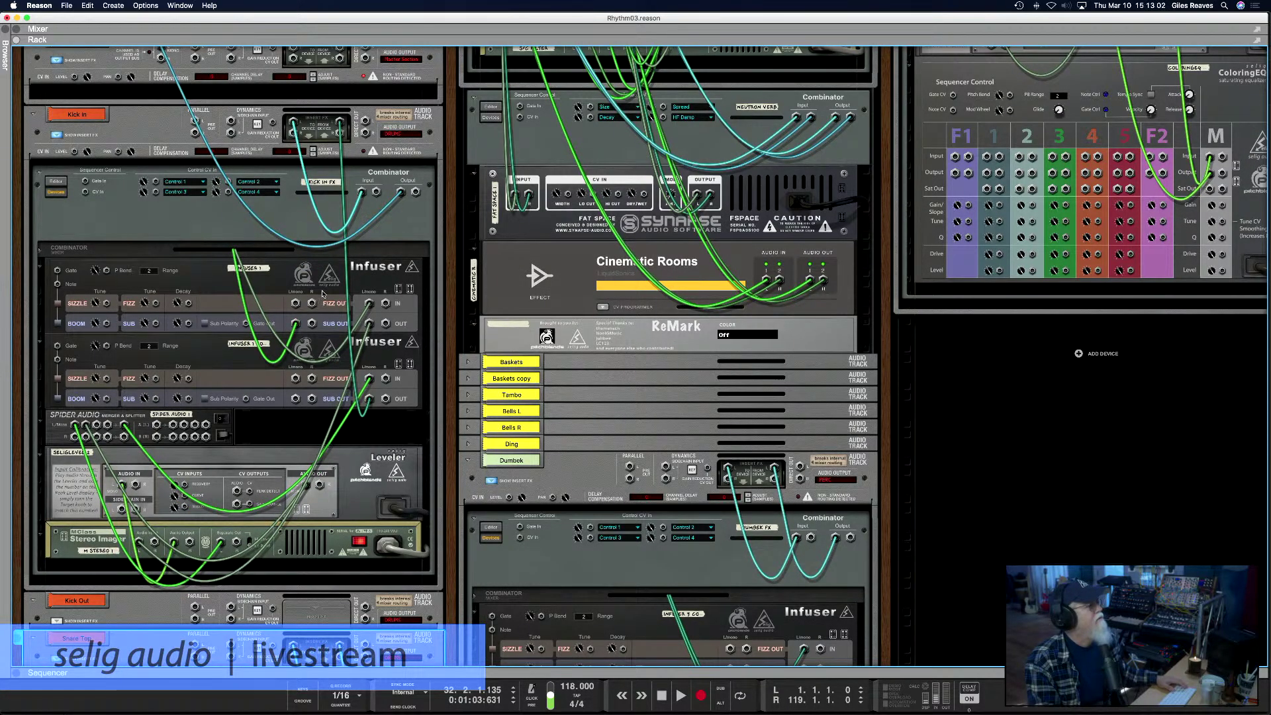
key(Tab)
scroll(179, 215, up, 2)
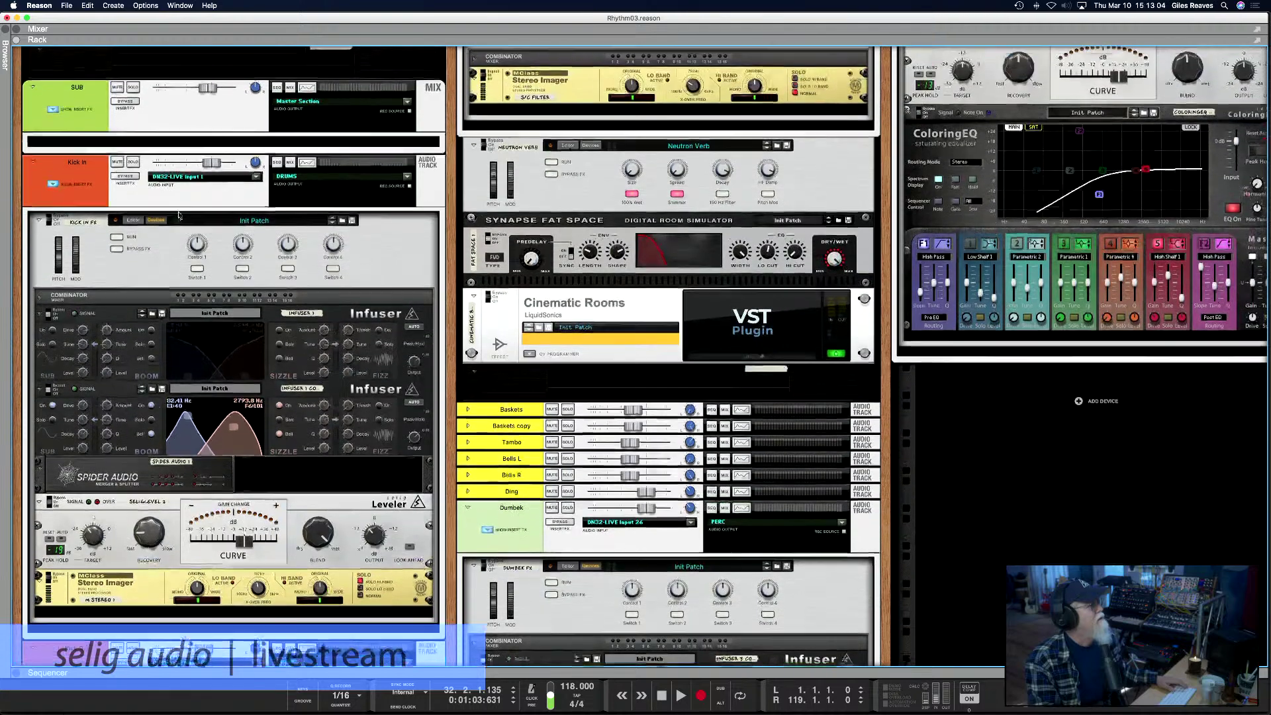
key(Tab)
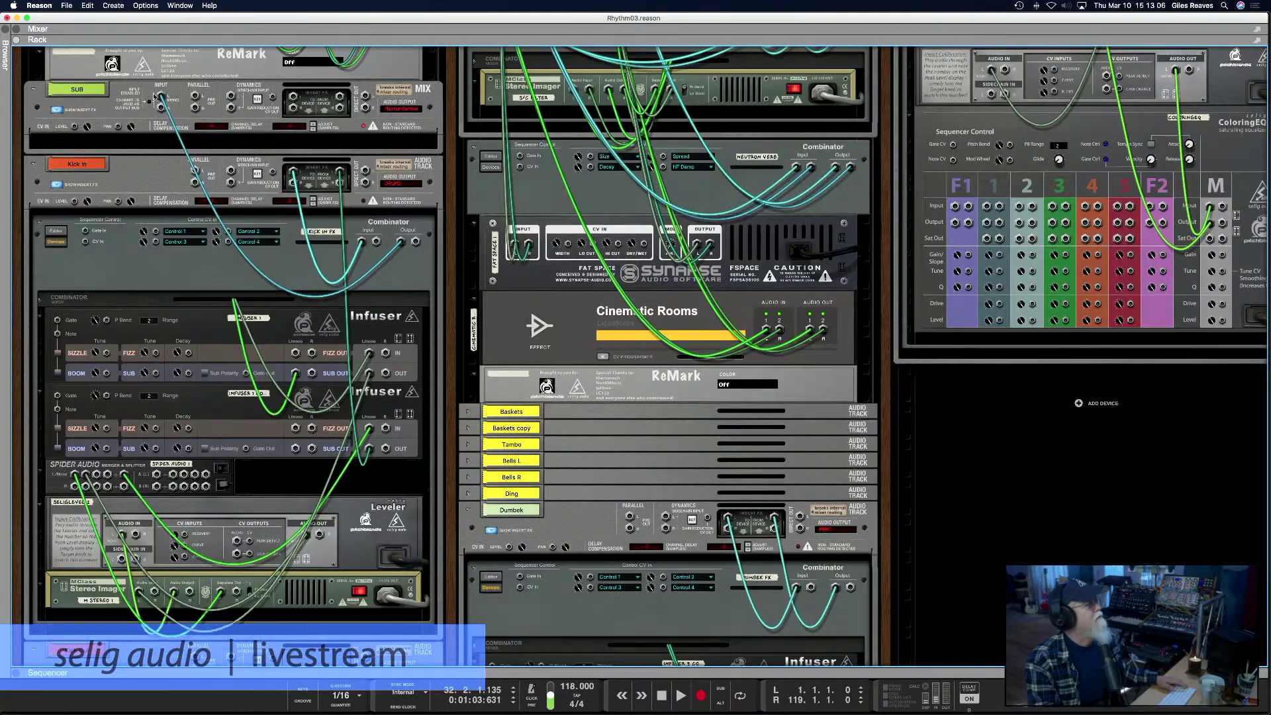
key(Tab)
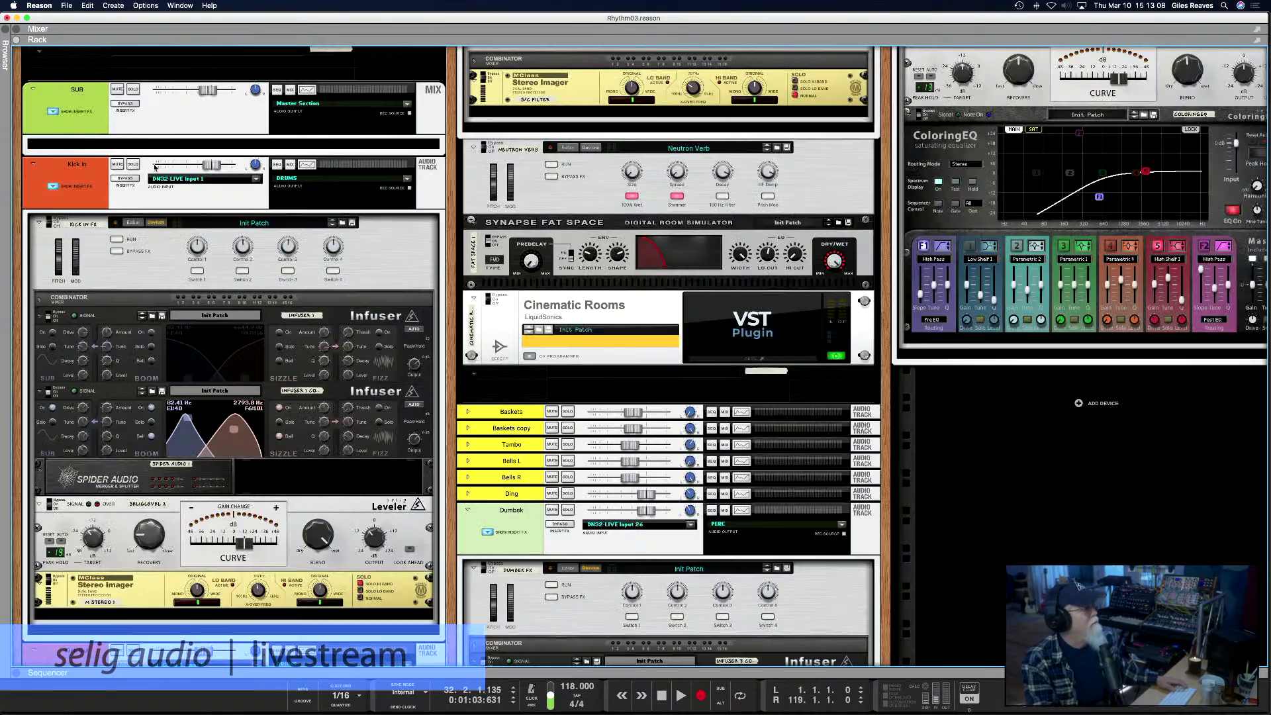
Audition the SUB channel in solo during playback and clear its solo while the song keeps playing
click(134, 90)
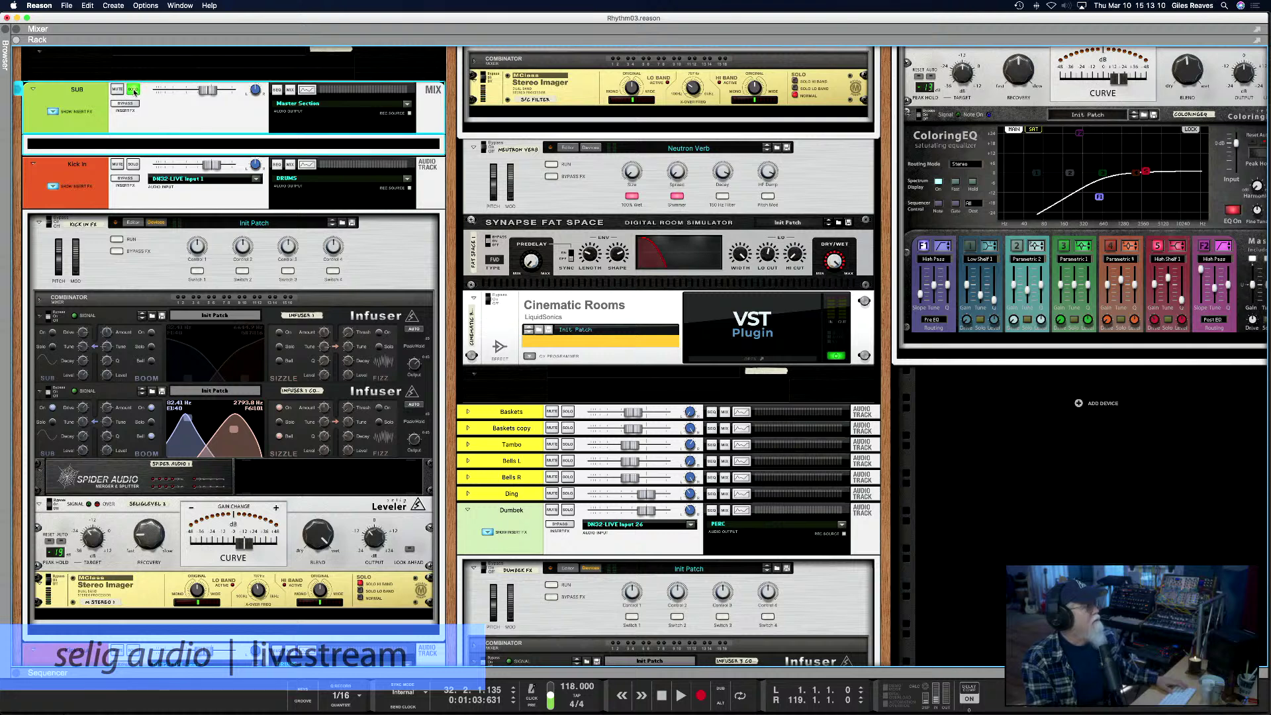
key(space)
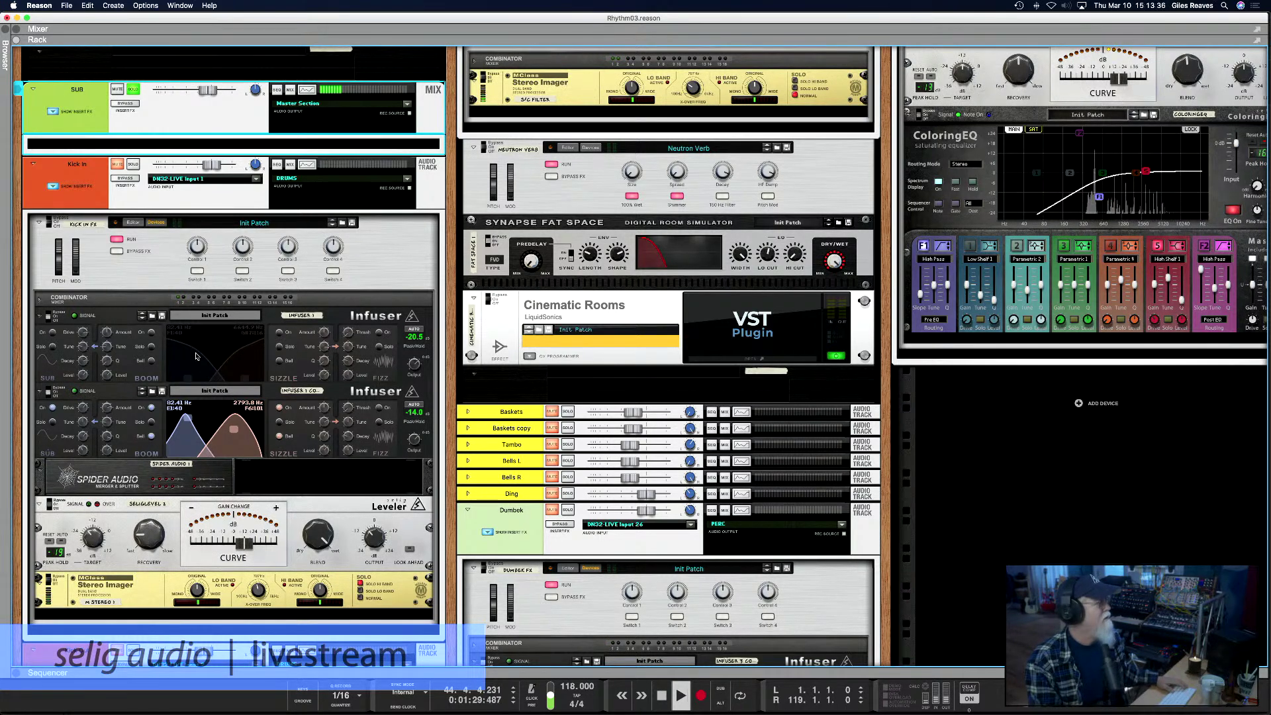
click(133, 90)
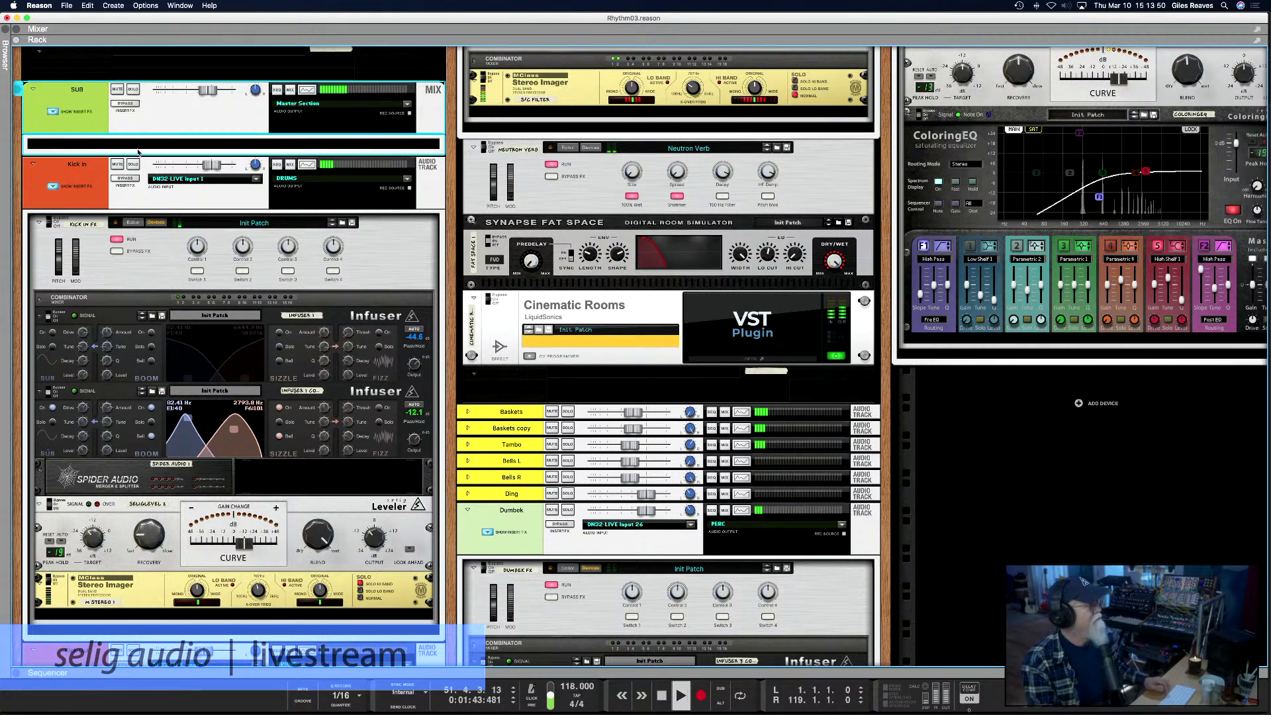
Solo the DRUMS bus in the rack during playback and add the Rooms bus to the solo
scroll(164, 238, down, 12)
scroll(165, 242, down, 20)
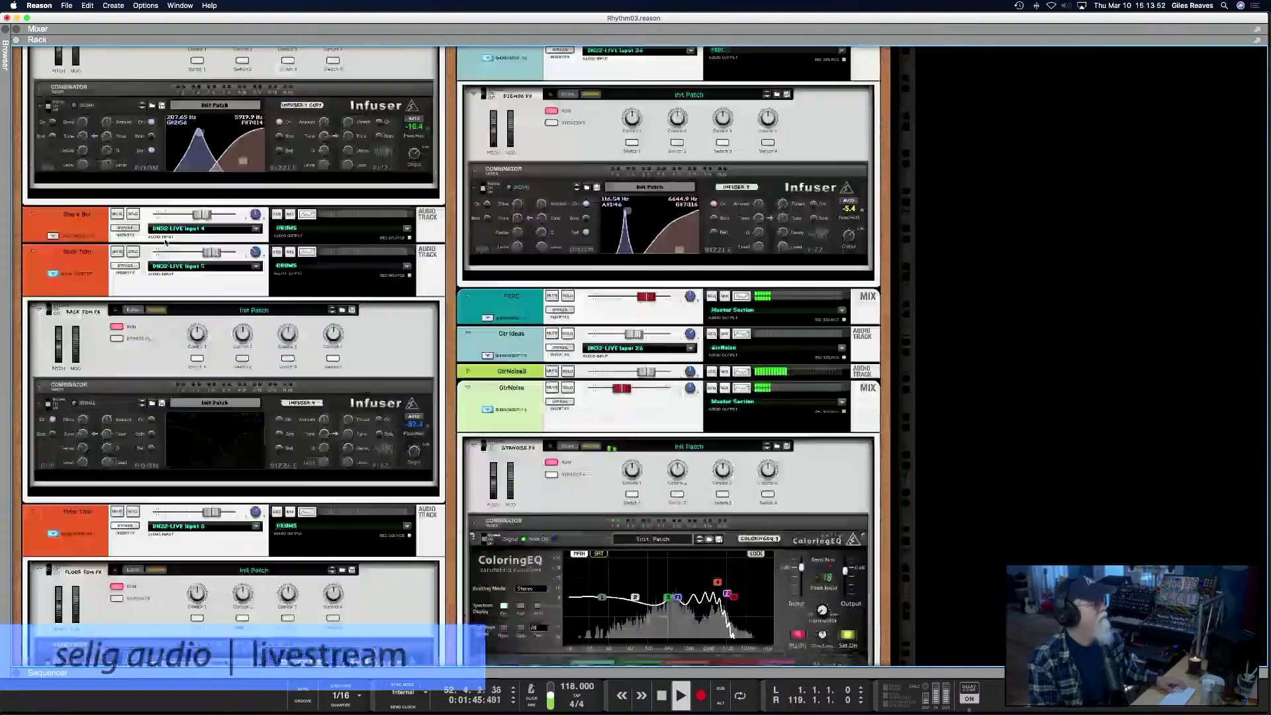
scroll(165, 242, down, 7)
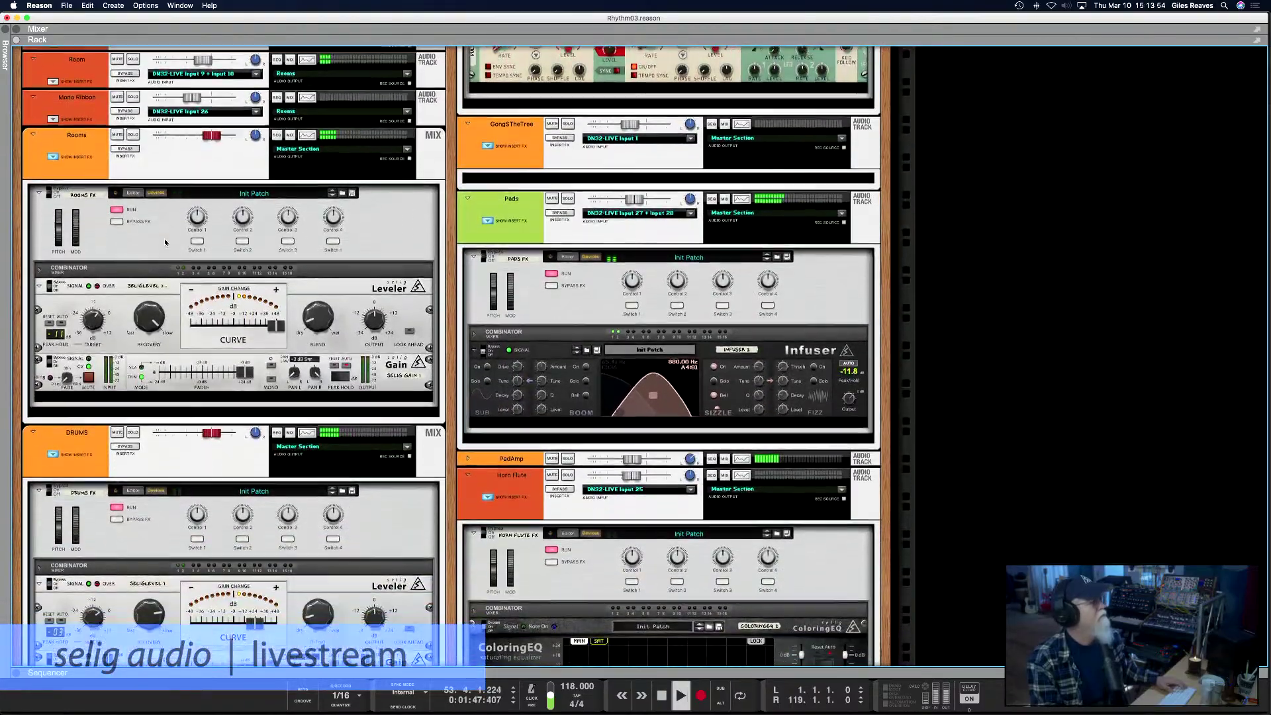
scroll(165, 242, down, 1)
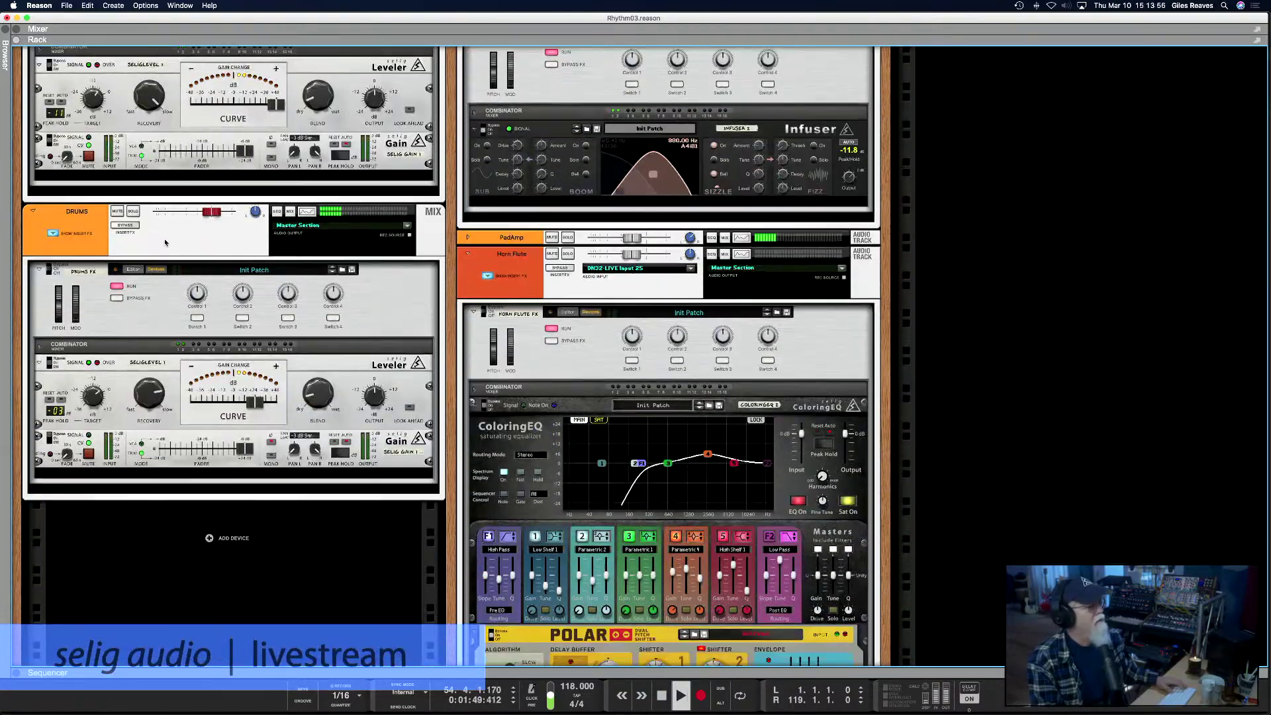
click(133, 211)
scroll(132, 162, up, 4)
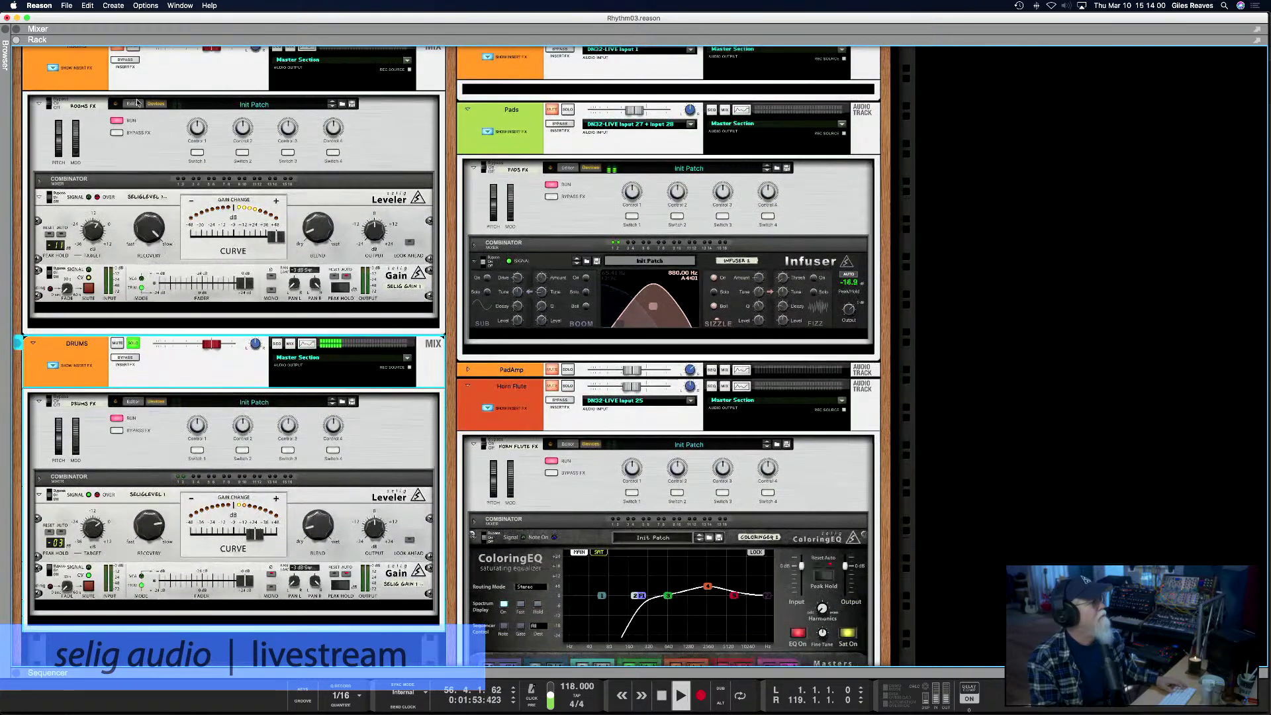
scroll(133, 132, up, 1)
click(133, 64)
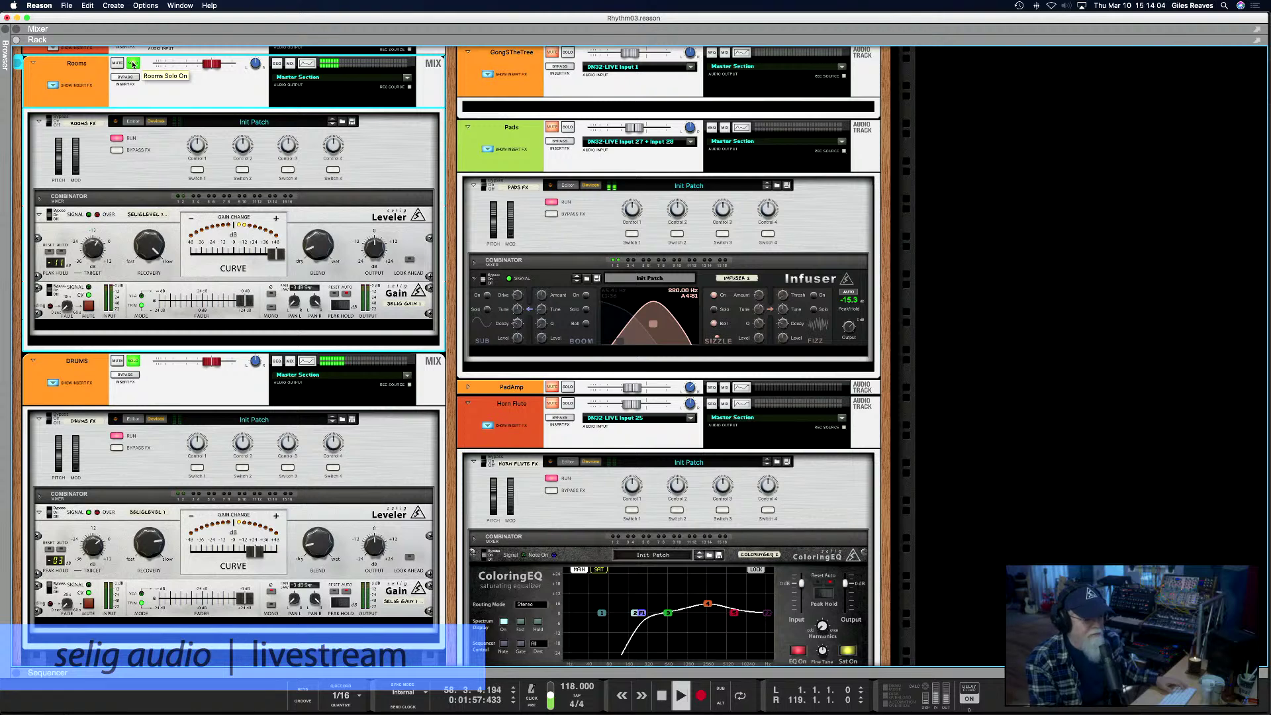
Compare the drums without and with the Rooms bus soloed, stop playback and clear the Rooms and DRUMS solos
click(133, 63)
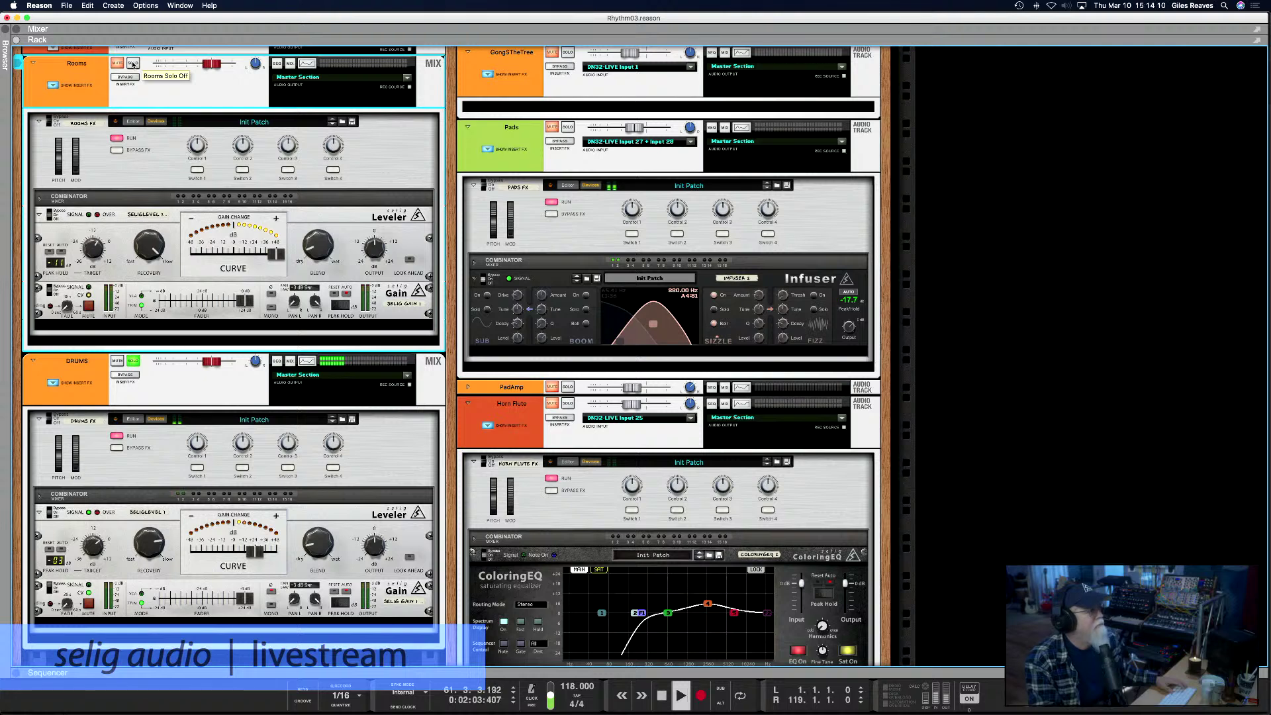
click(133, 63)
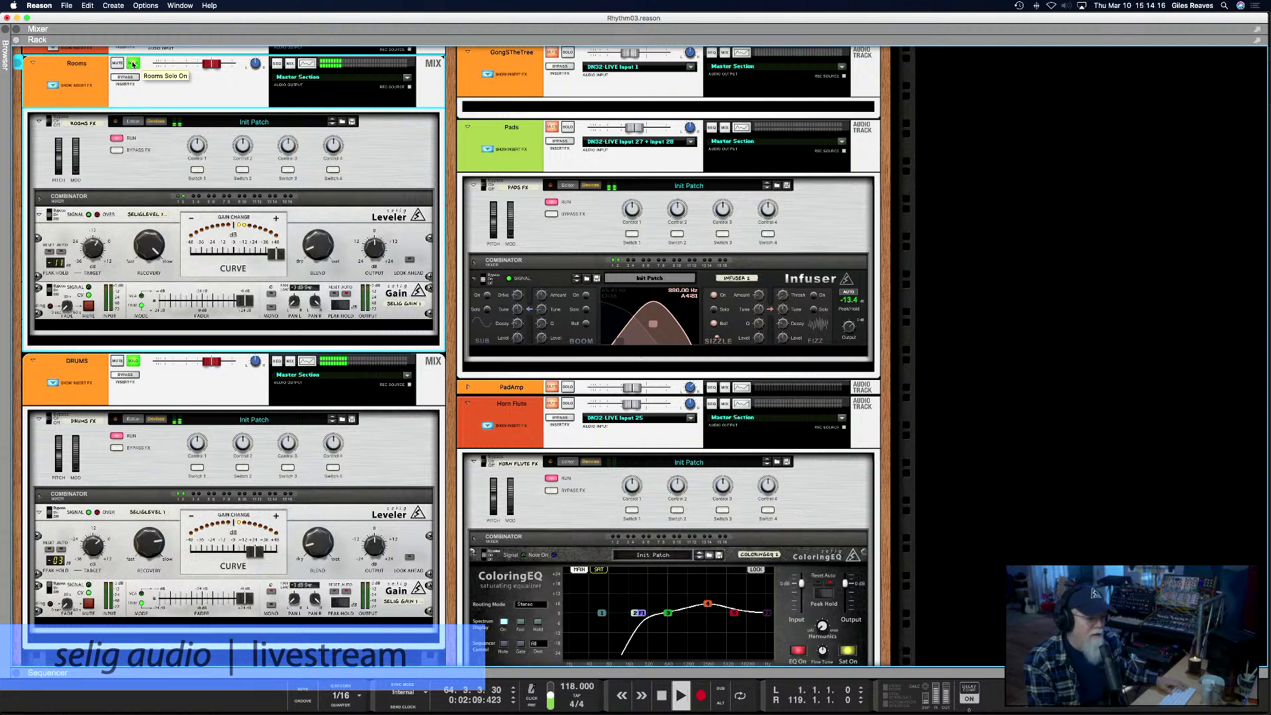
key(space)
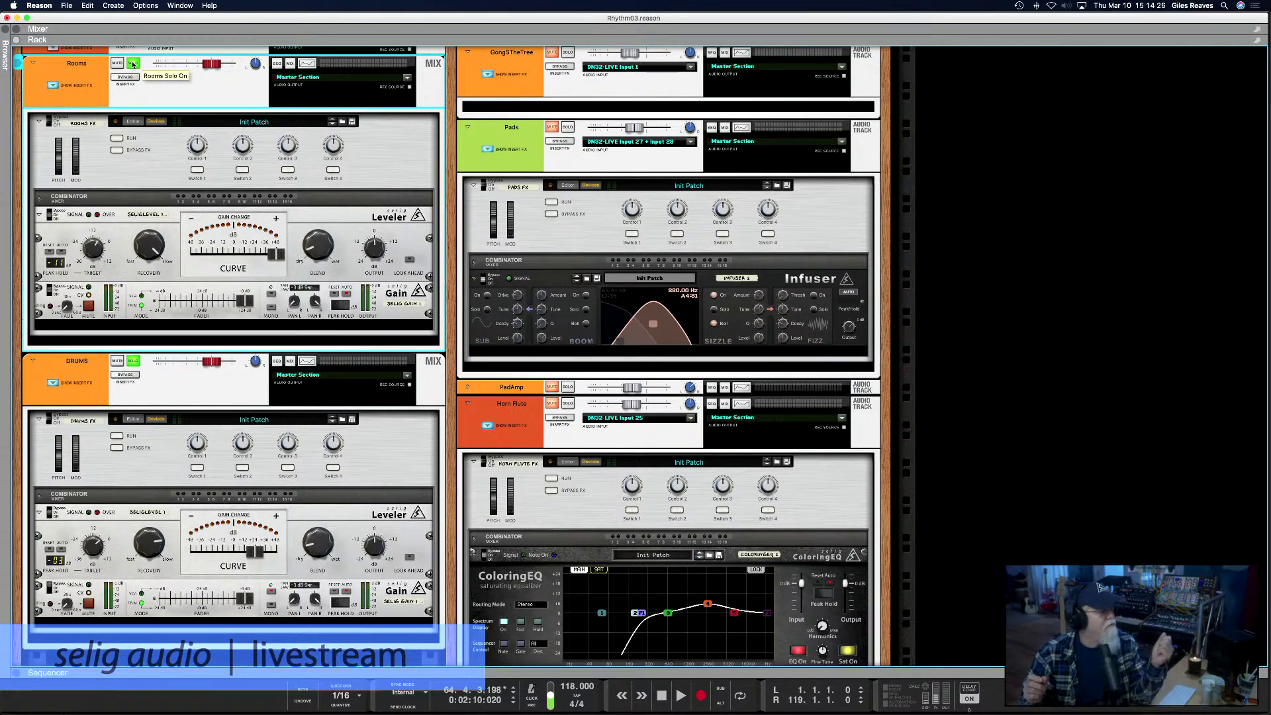
click(133, 63)
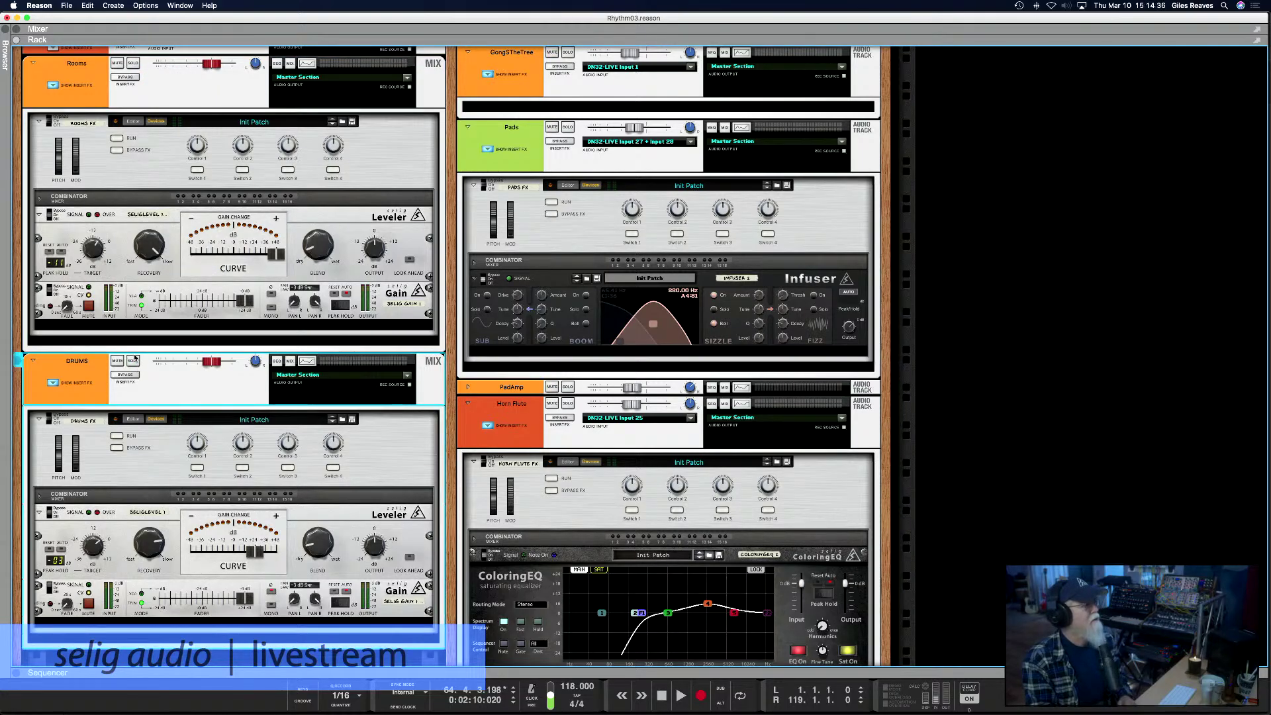
Play the song and add Baskets, Baskets copy, Tambo, Bells L and Bells R one after another to the solo
scroll(136, 355, down, 10)
scroll(135, 356, up, 10)
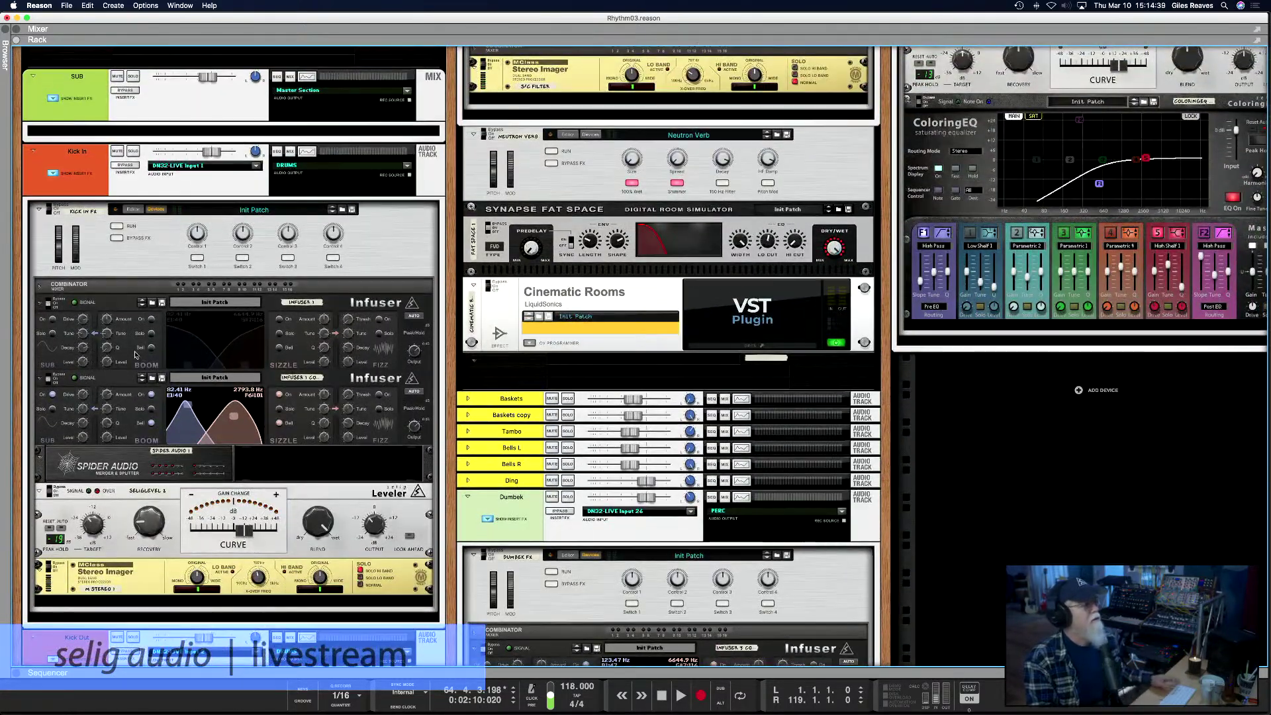
click(568, 398)
key(space)
click(568, 415)
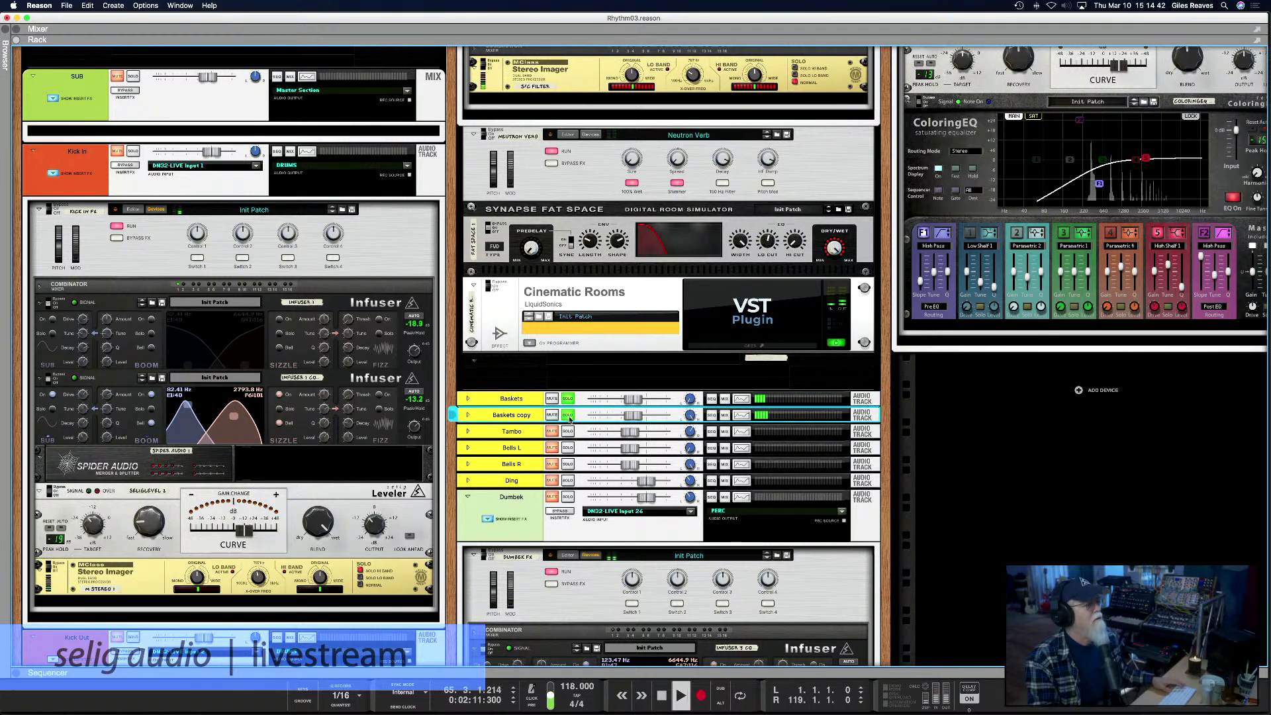
click(567, 431)
click(568, 448)
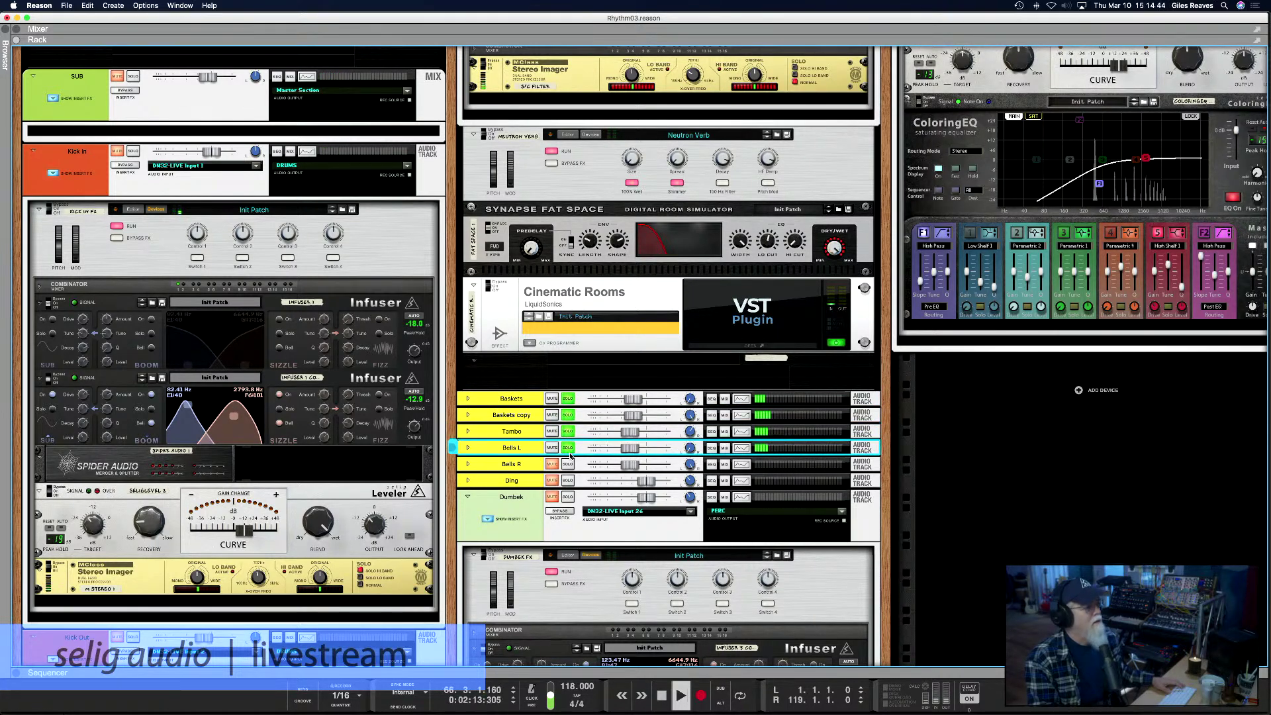
click(568, 464)
Try adding Ding and Dumbek to the soloed percussion tracks and take both out of the solo again
click(570, 480)
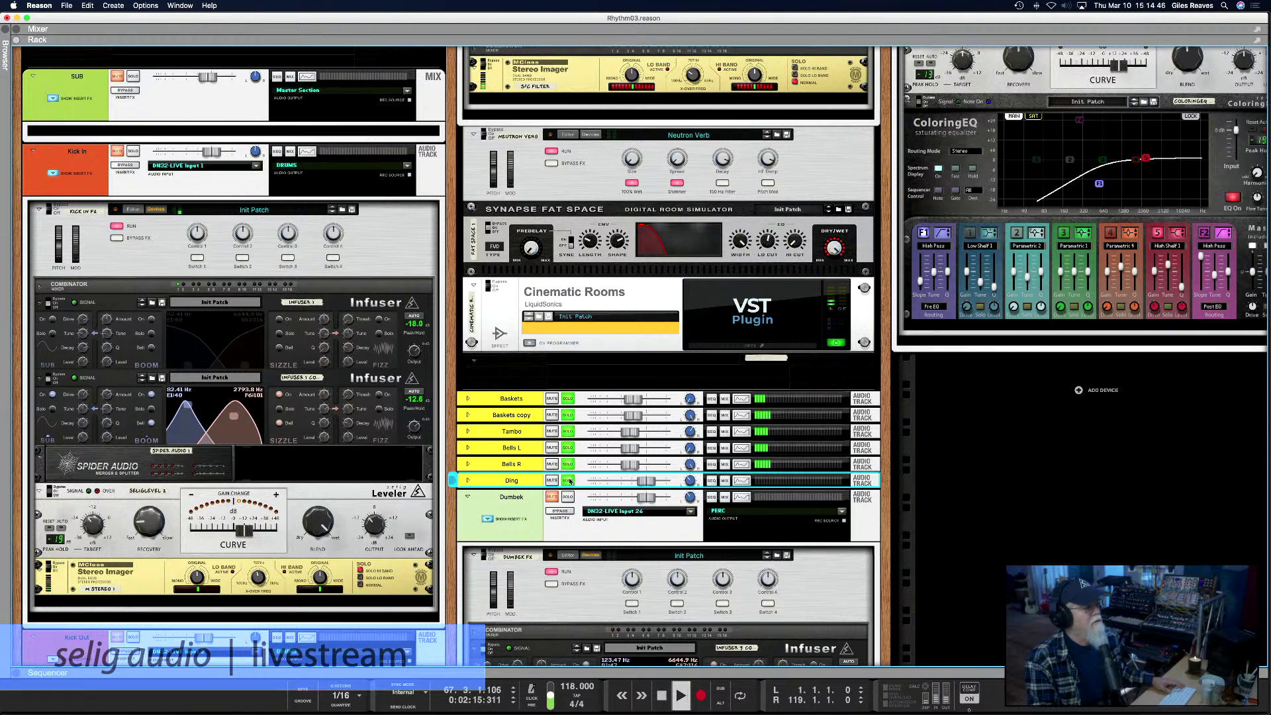
click(568, 497)
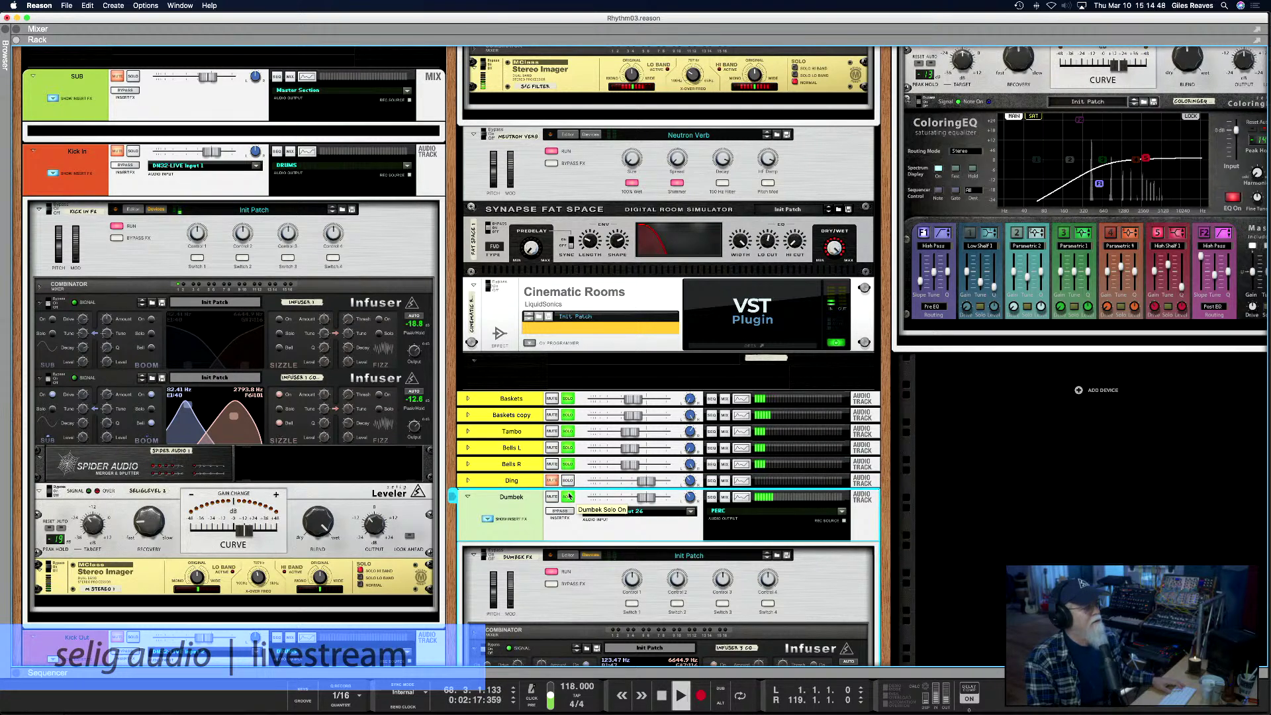
click(569, 497)
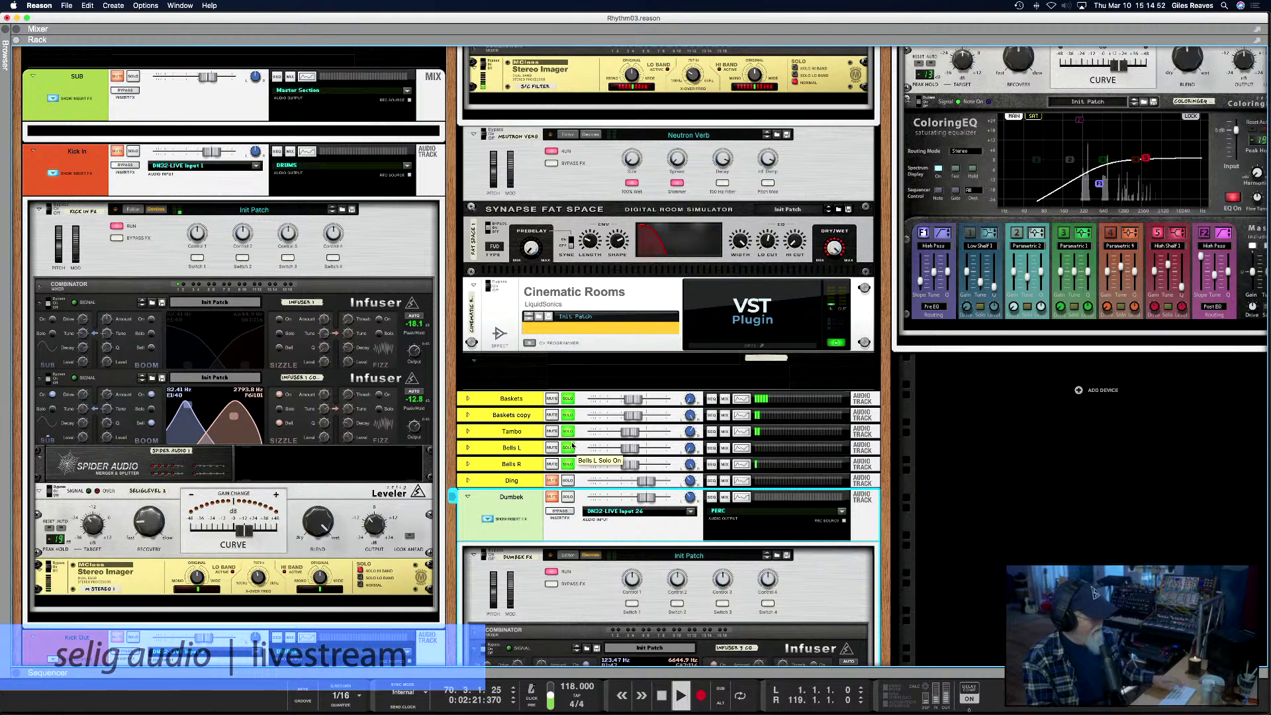
Show the song's arrangement in the sequencer during playback and select the Baskets clip that starts at bar 70
key(F7)
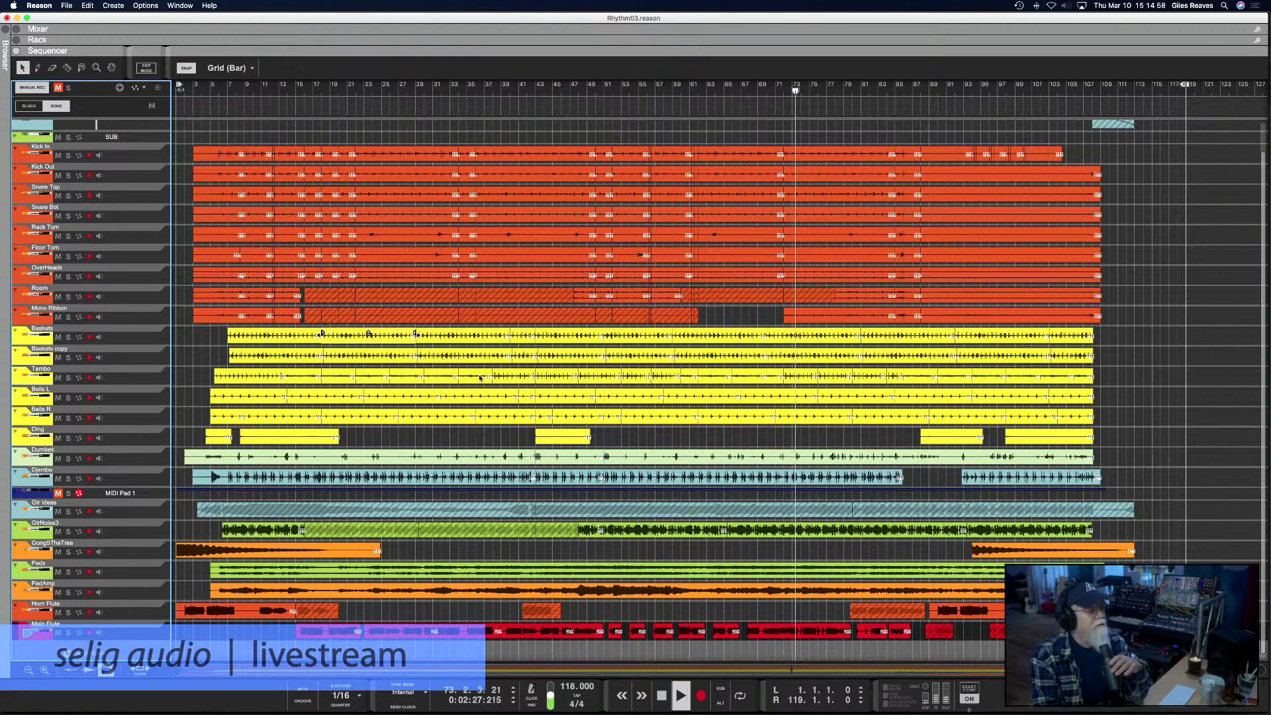
click(793, 338)
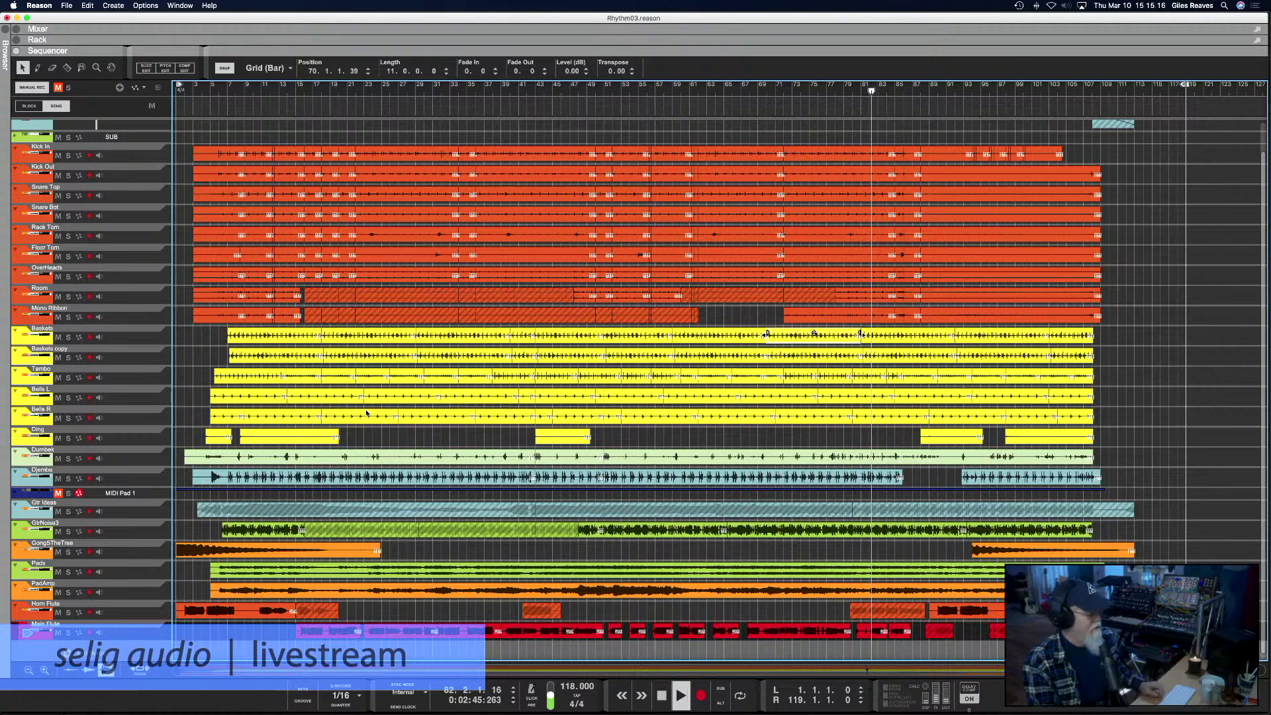
Add the PERC bus to the solo in the mixer, clear all solos, and solo only the PERC bus
key(F5)
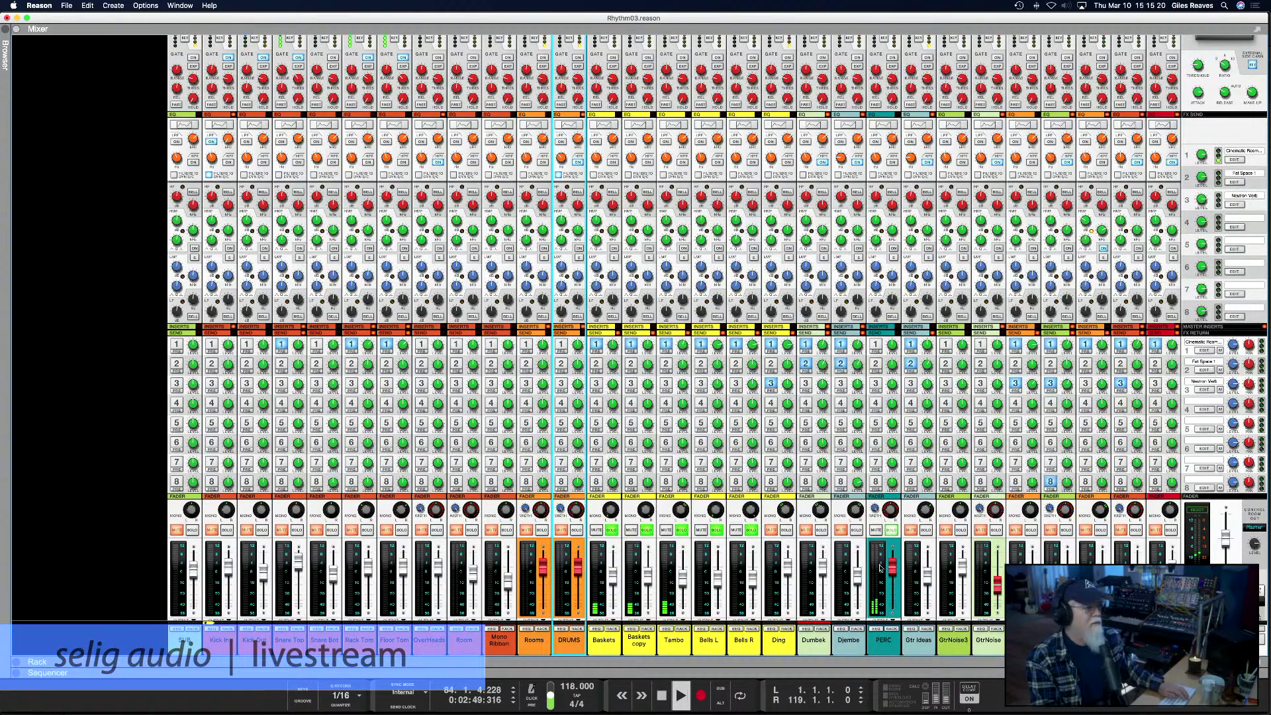
click(893, 537)
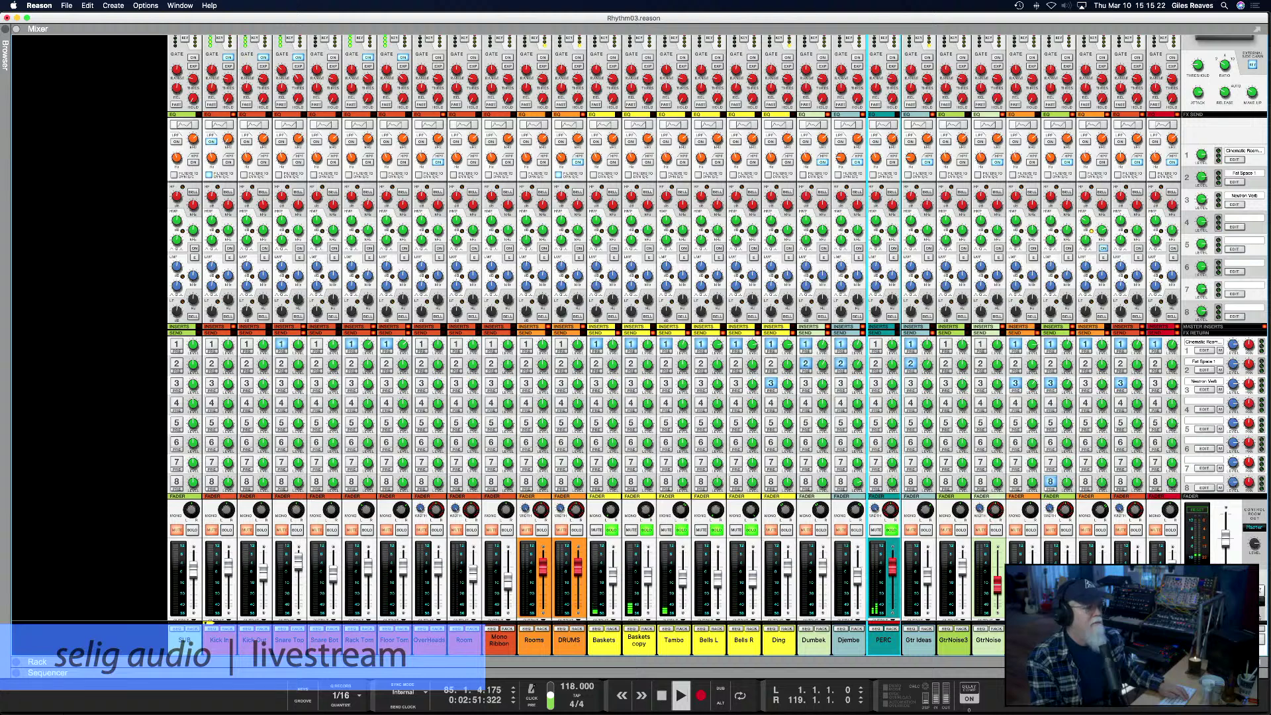
click(1253, 590)
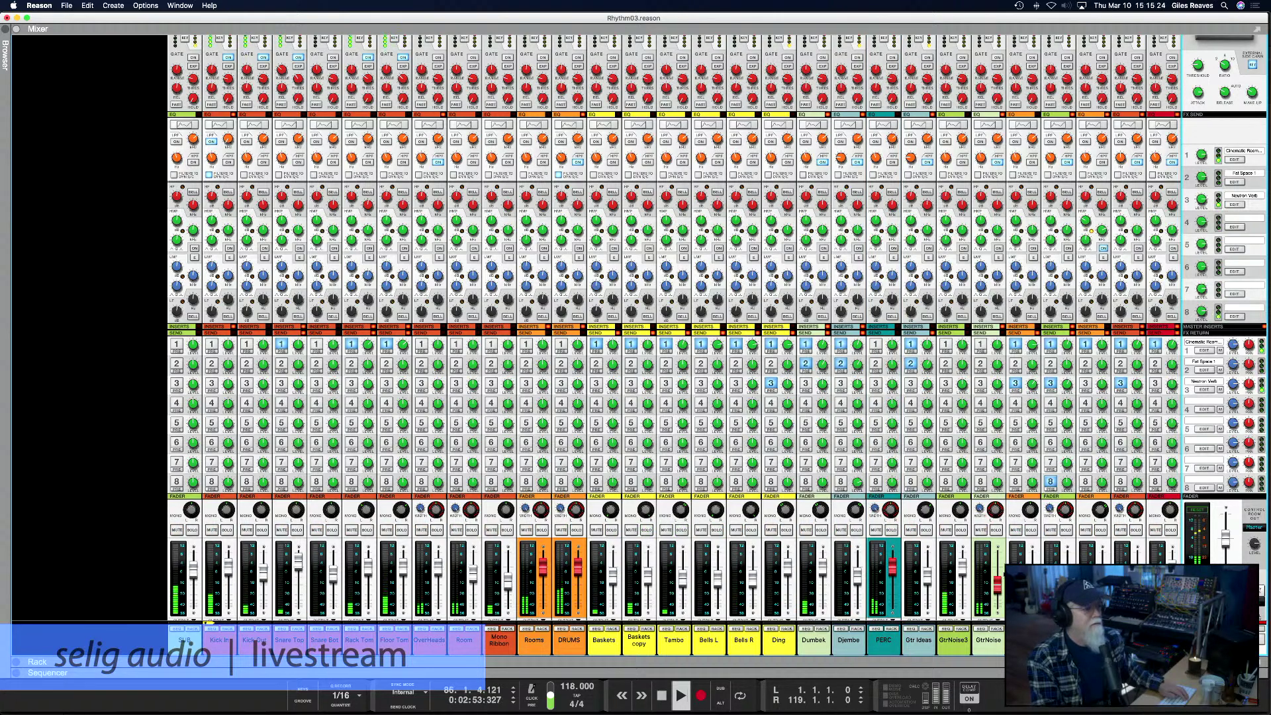
click(891, 530)
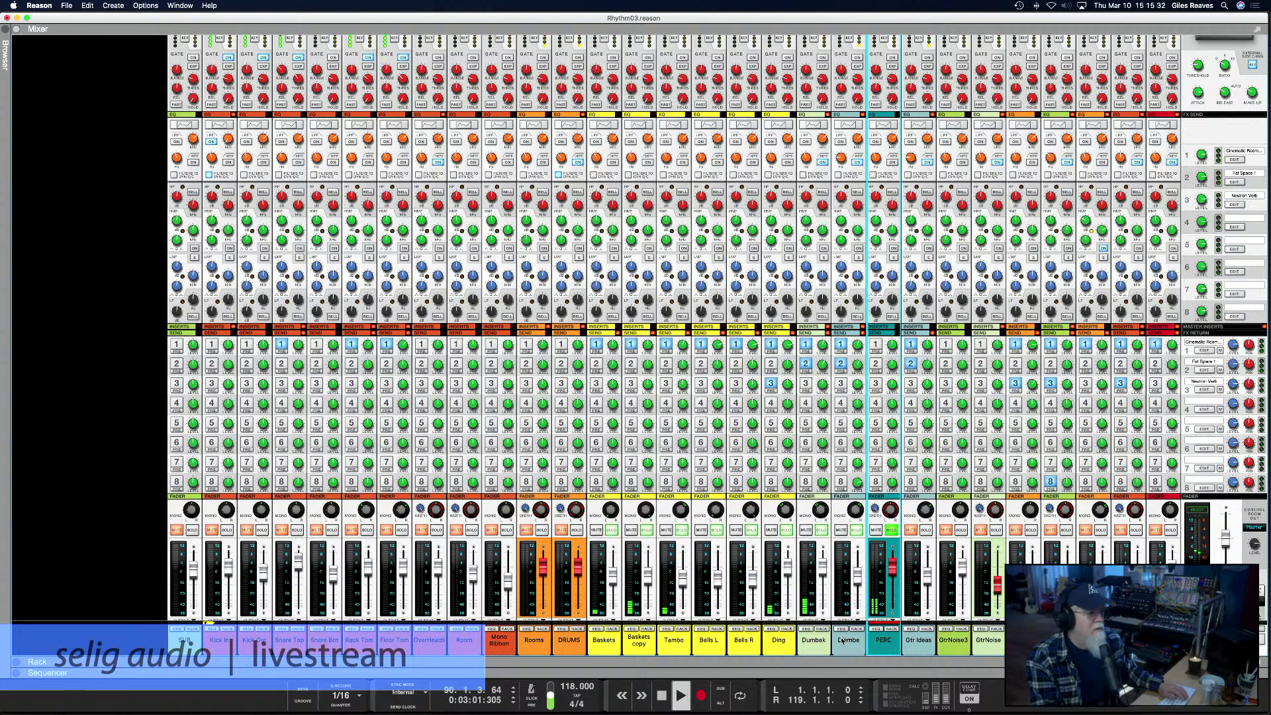
Replay the soloed PERC bus from the song start, briefly add Main Flute to the solo, and clear the PERC solo
key(space)
key(shift+Return)
key(space)
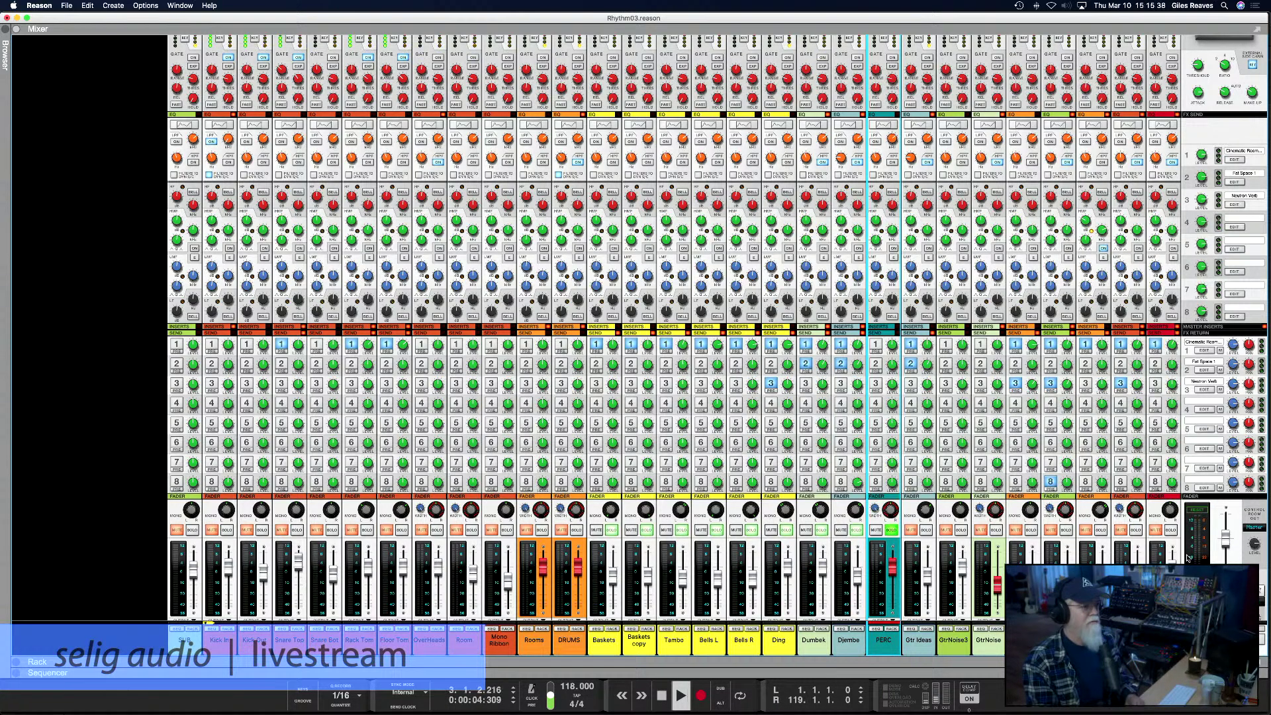
click(1177, 535)
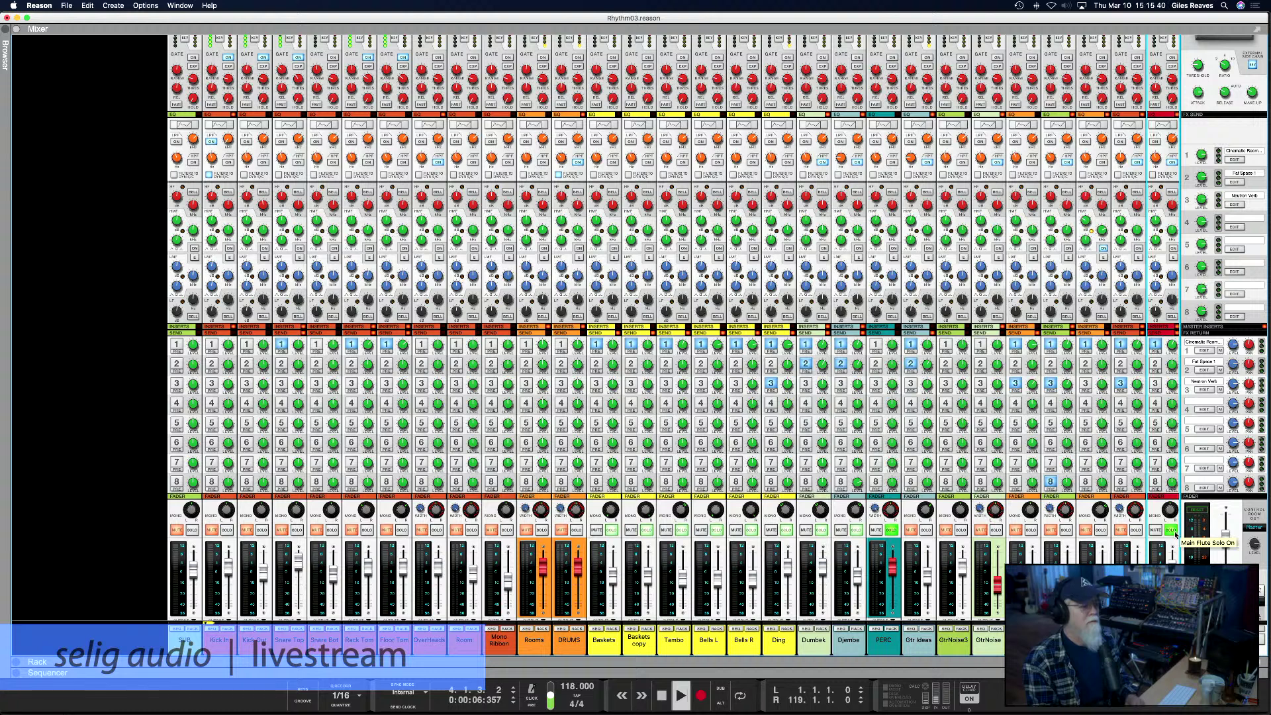
click(1175, 532)
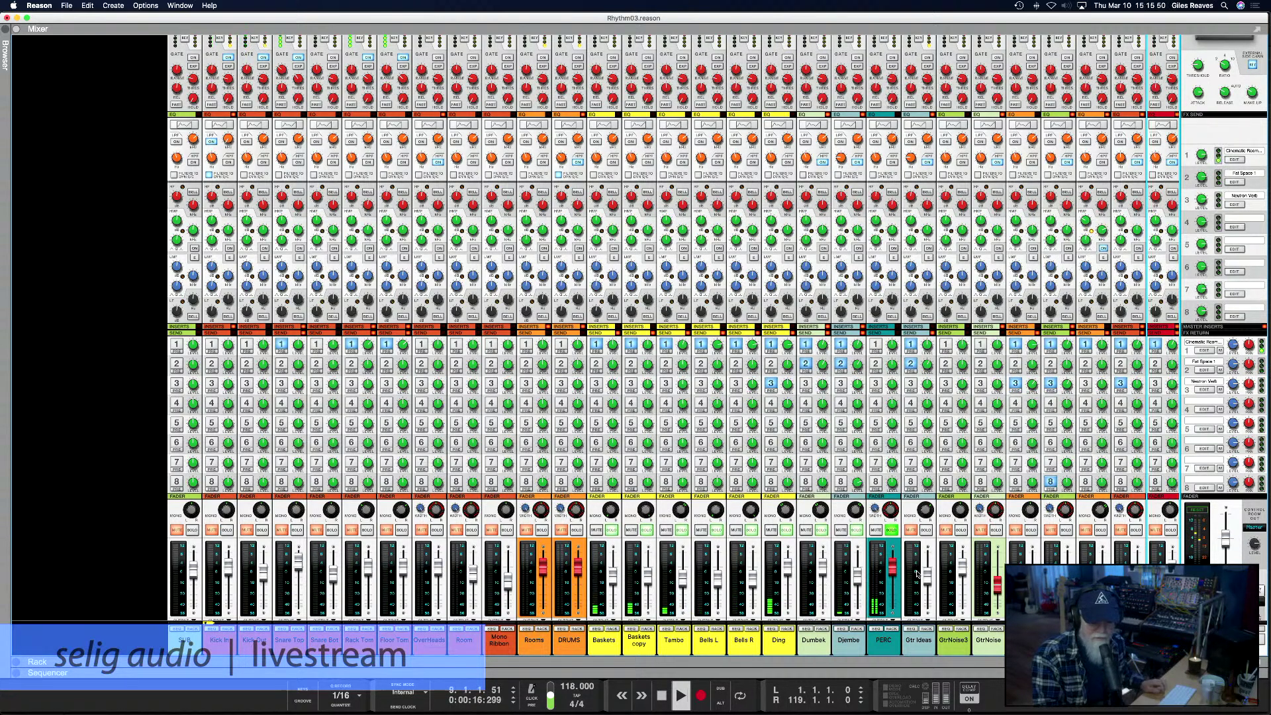
click(893, 531)
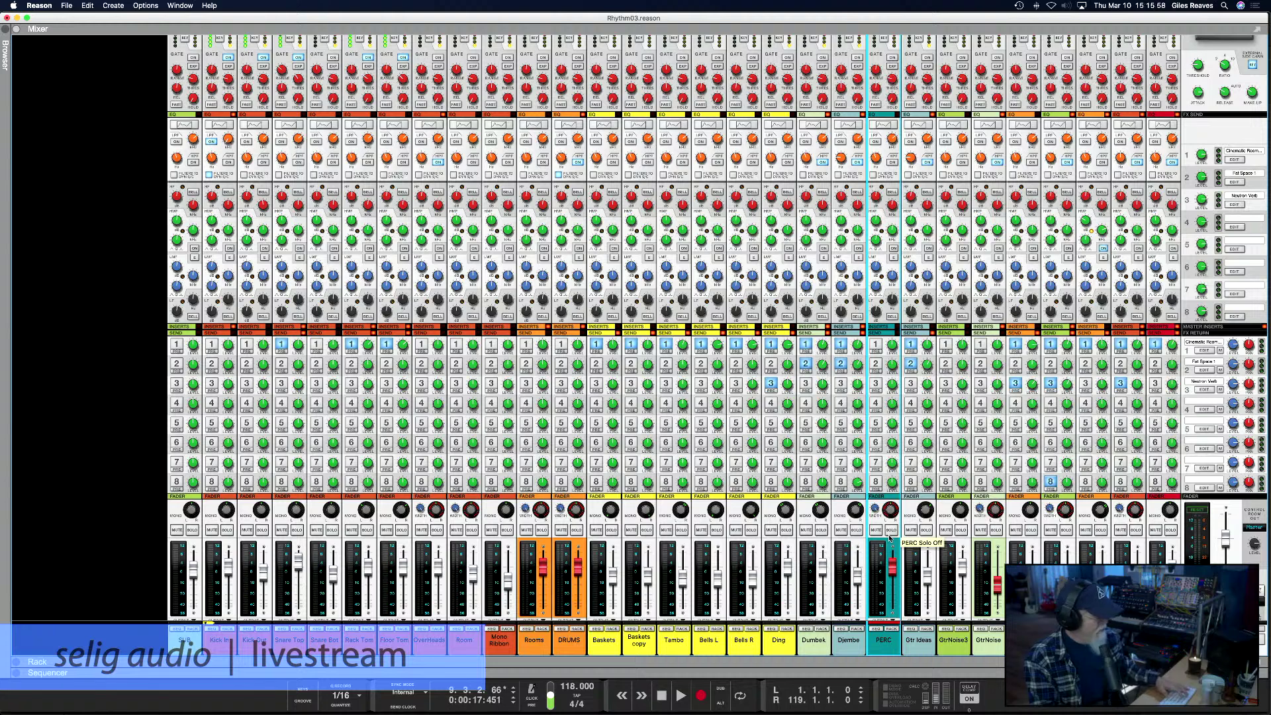
Solo the GtrNoise3 track in the sequencer, play it from the current position, stop playback and clear its solo
key(F7)
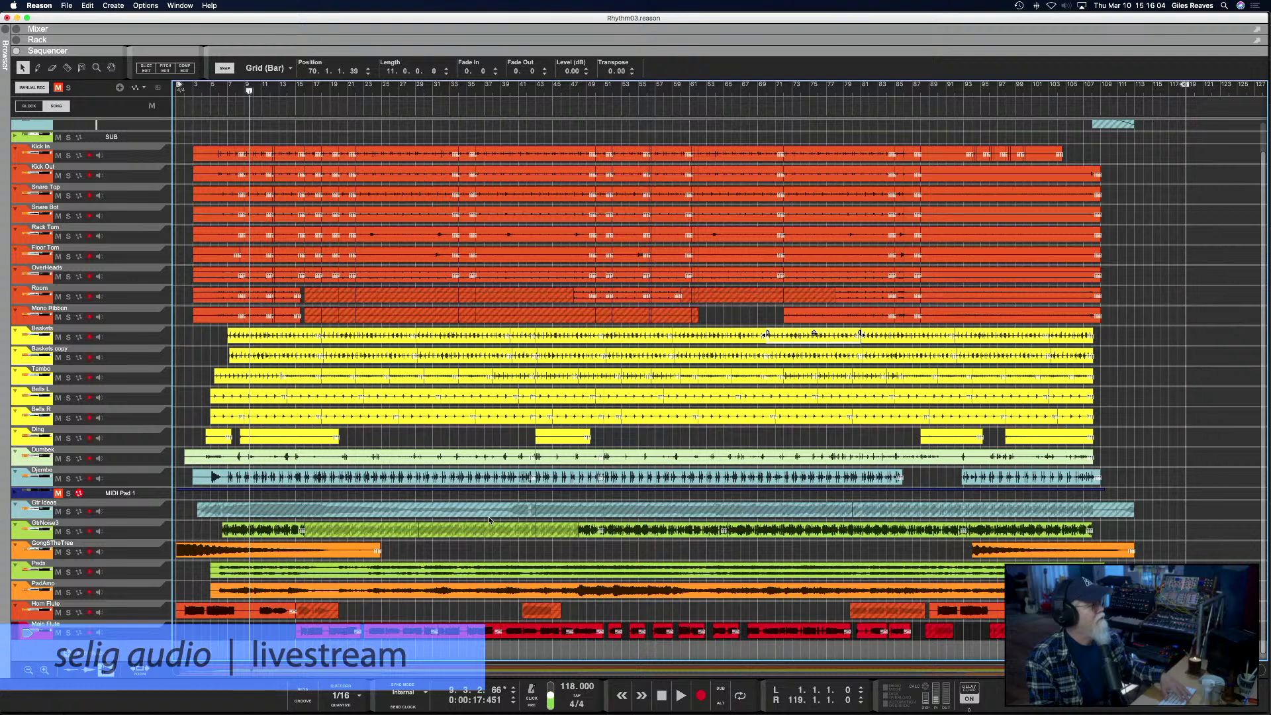
click(68, 531)
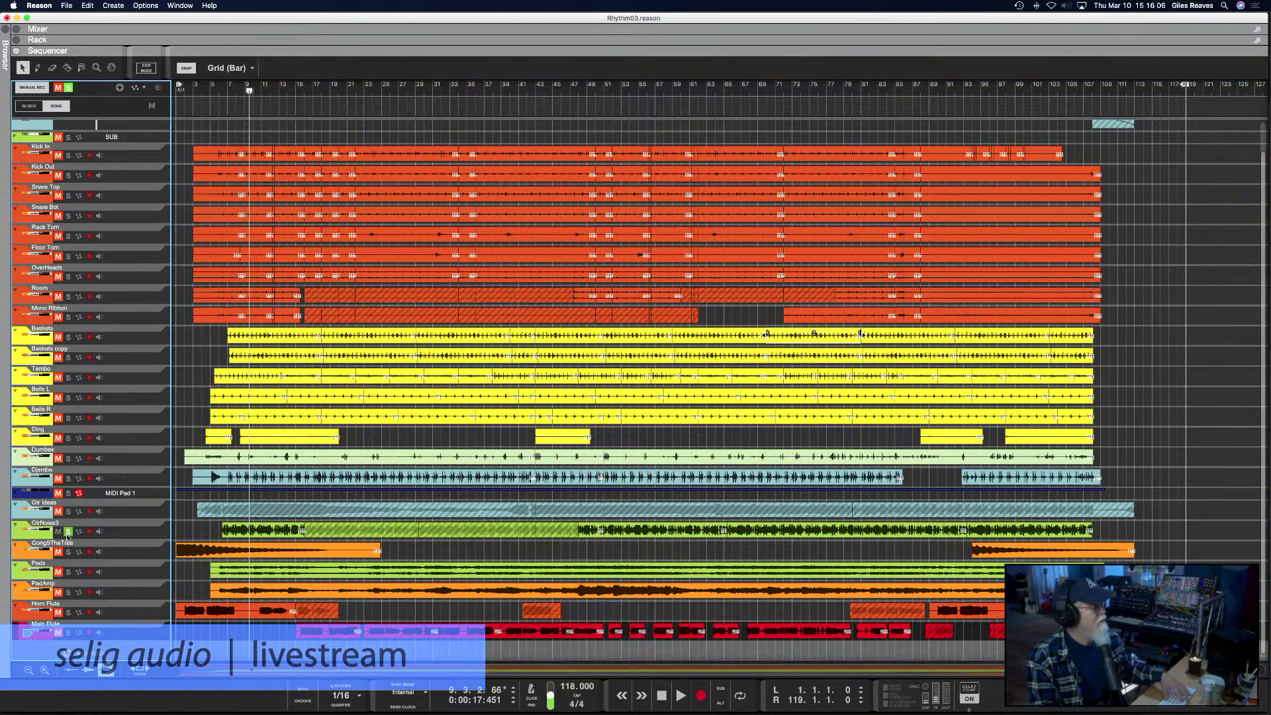
key(space)
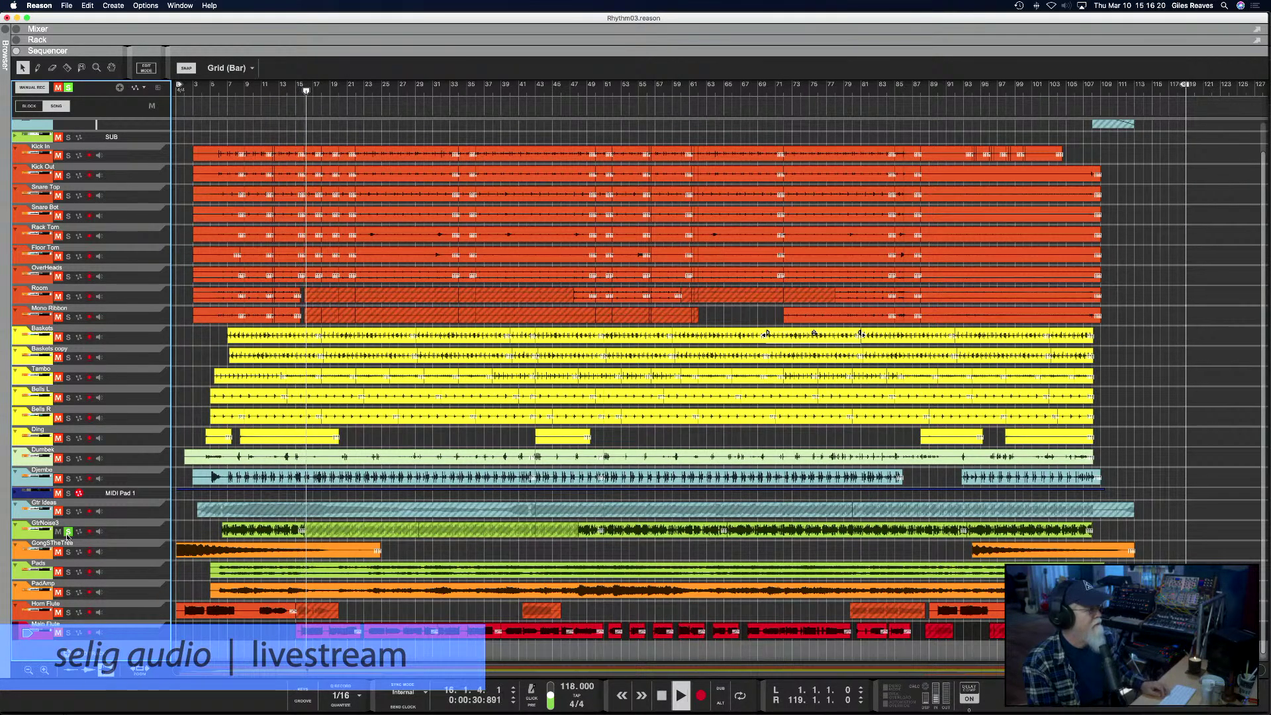
key(space)
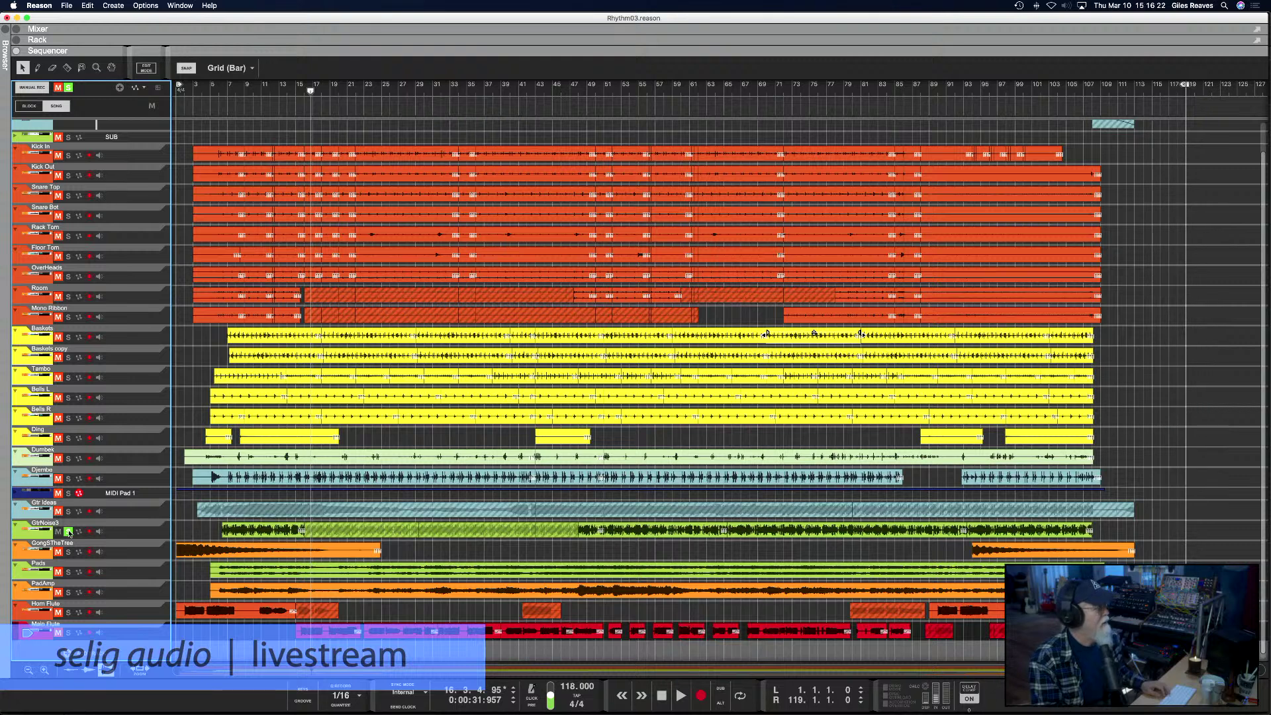
click(68, 531)
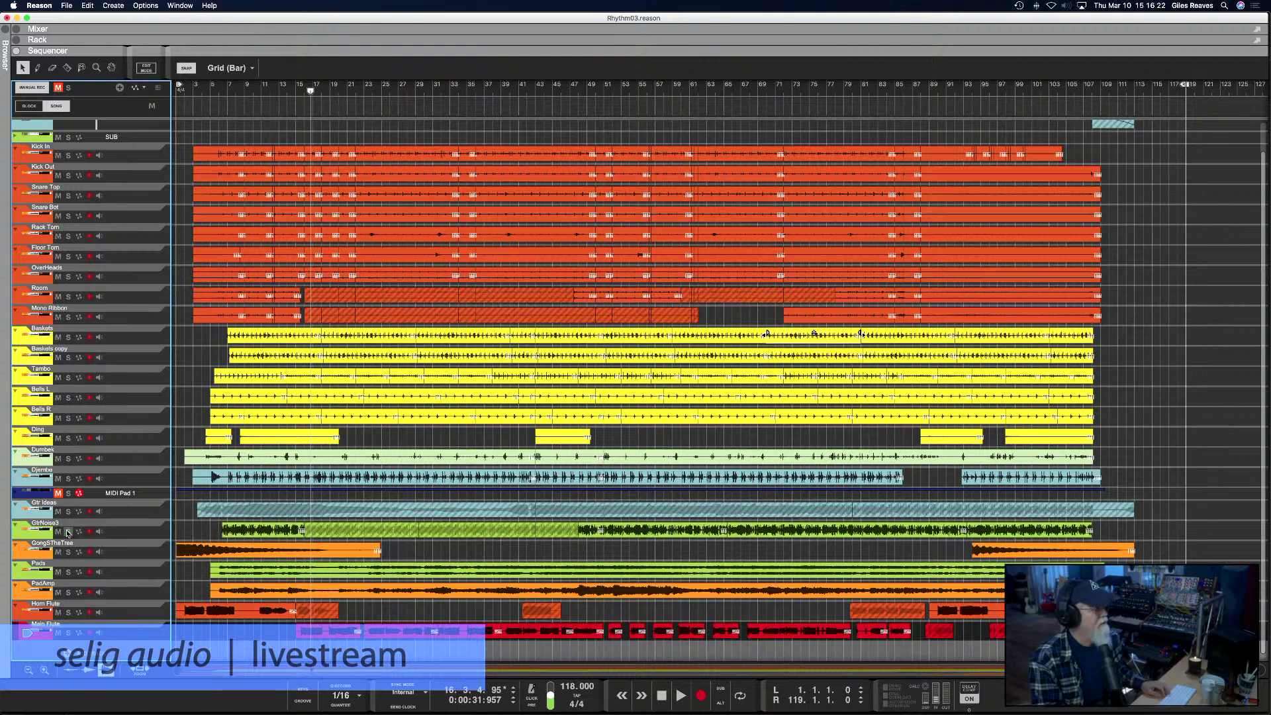
Play the song from about bar 49, audition GtrNoise3 in solo there, and clear its solo
click(586, 91)
key(space)
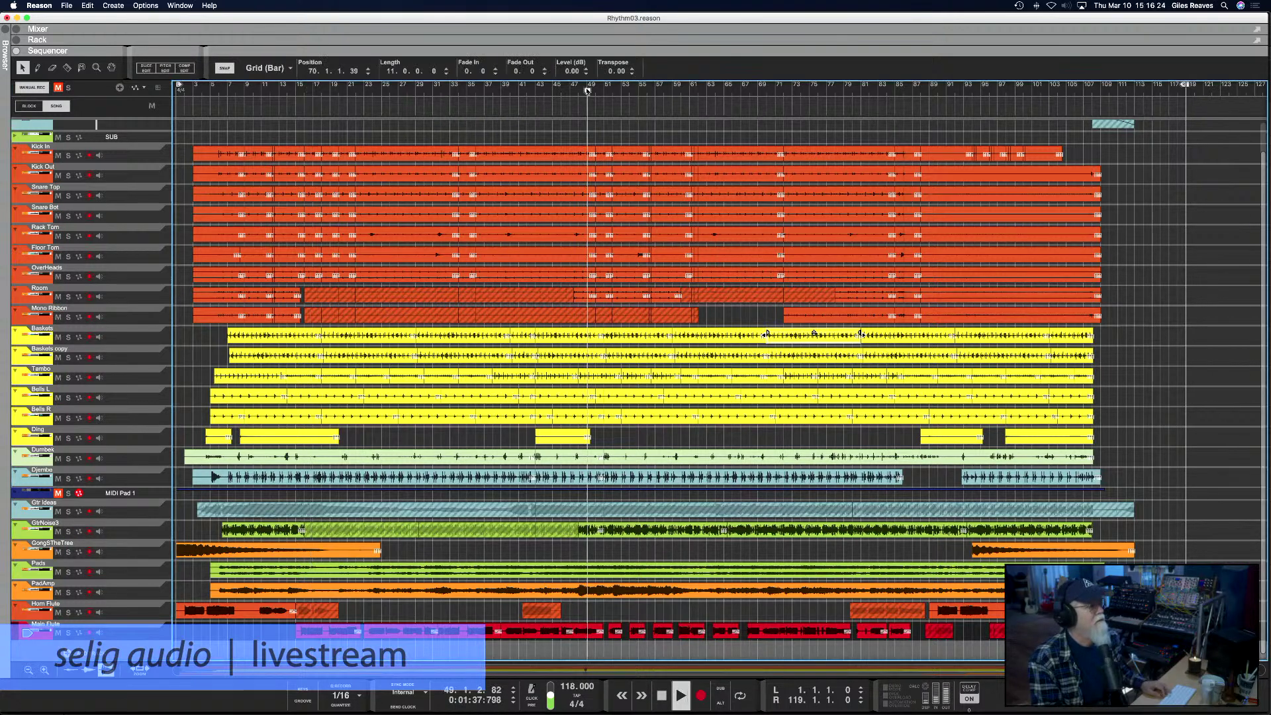
click(67, 532)
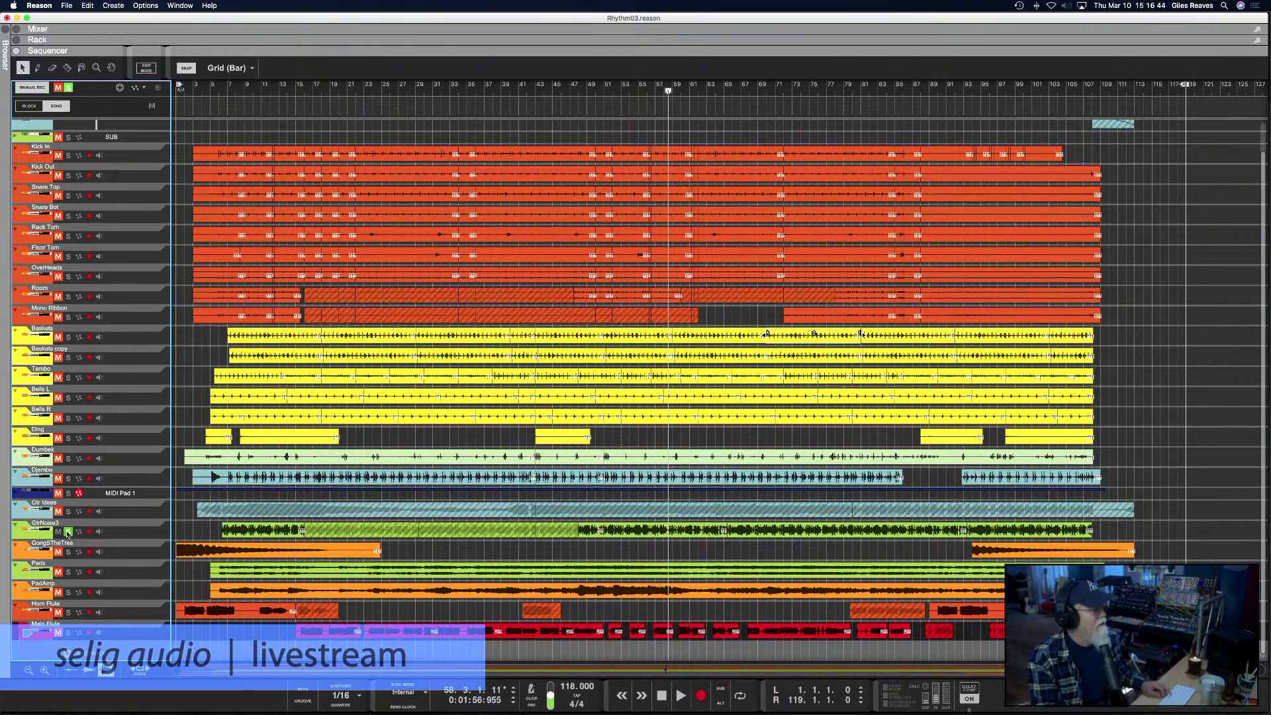
click(68, 531)
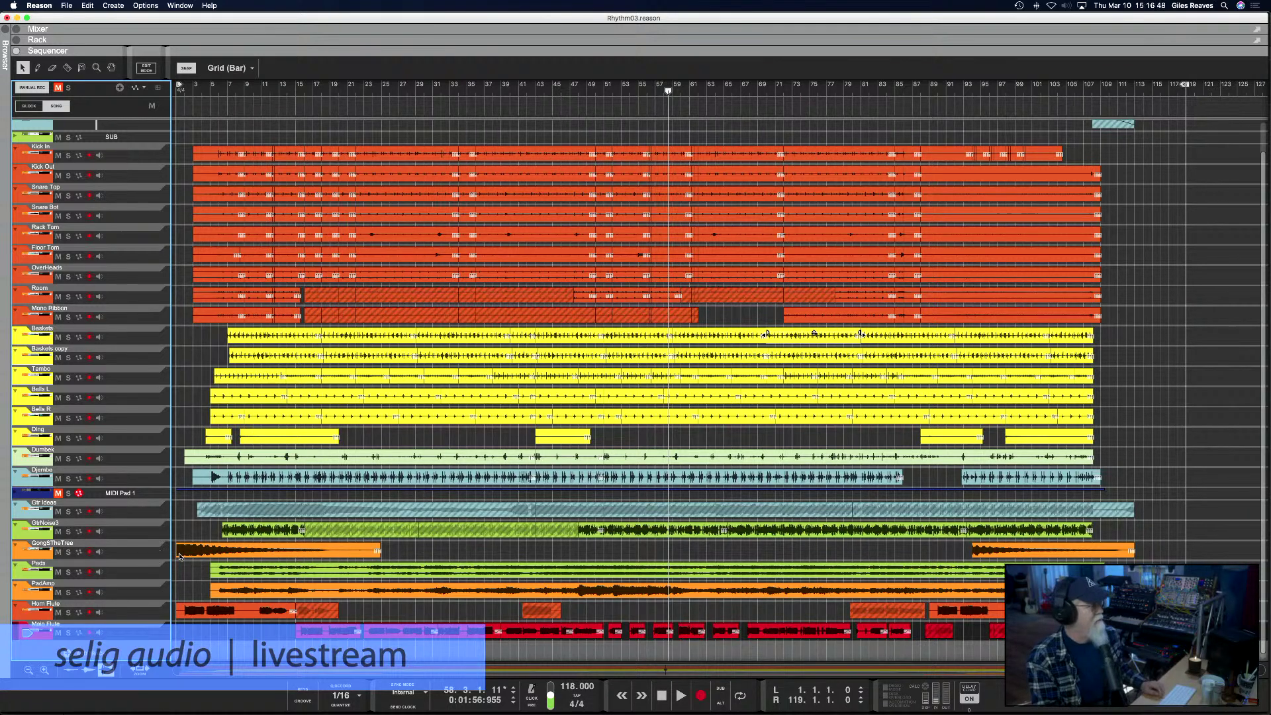
Audition the Pads and PadAmp tracks in solo, separately and together, stop playback and clear their solos
click(68, 572)
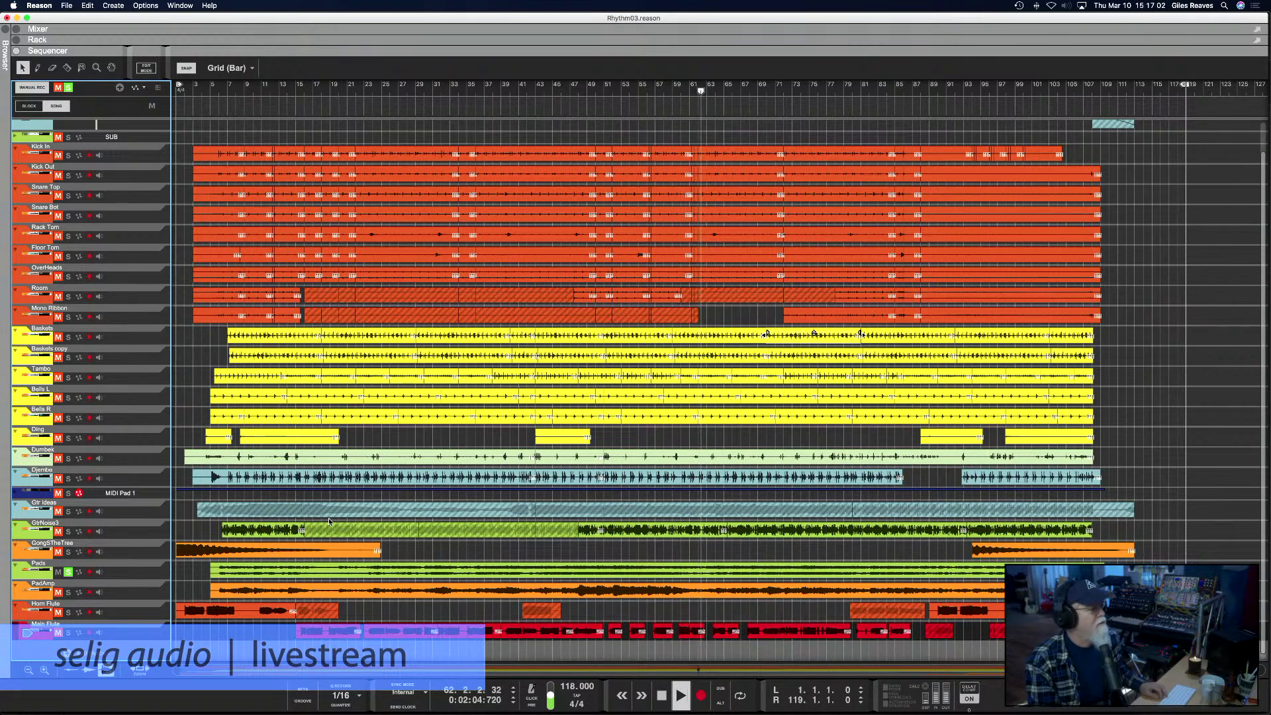
click(68, 592)
click(69, 572)
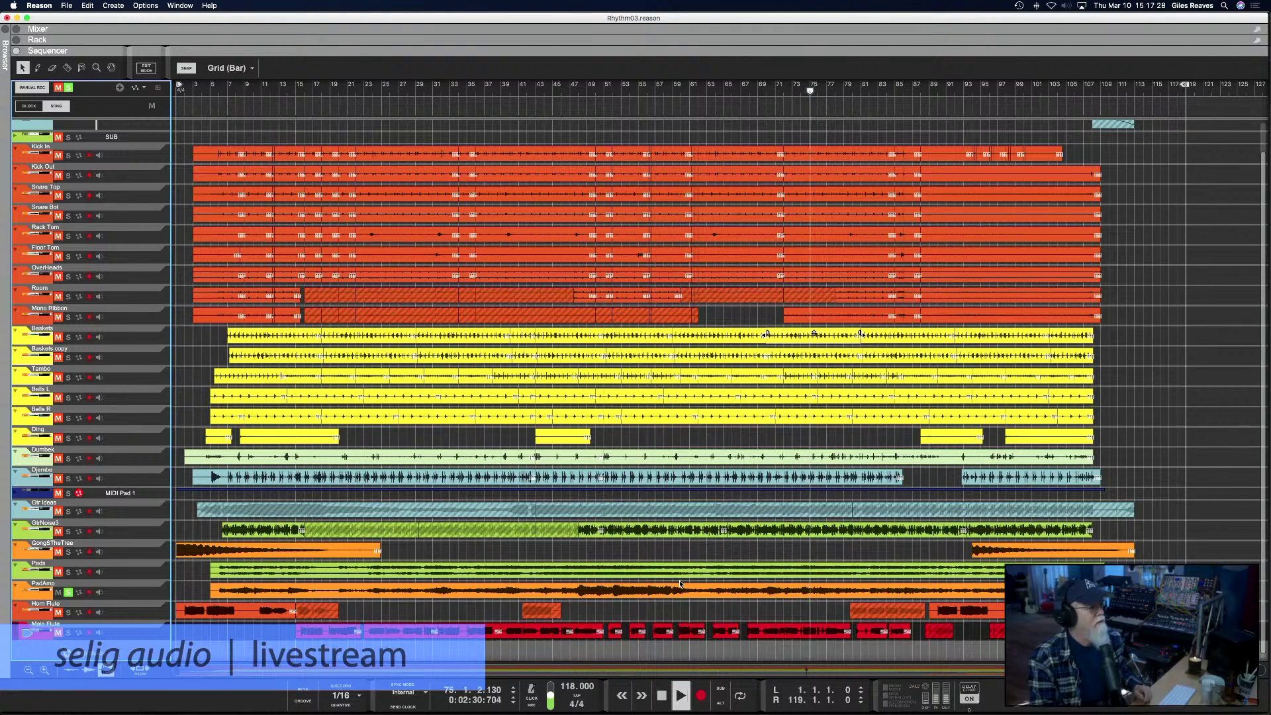
click(69, 571)
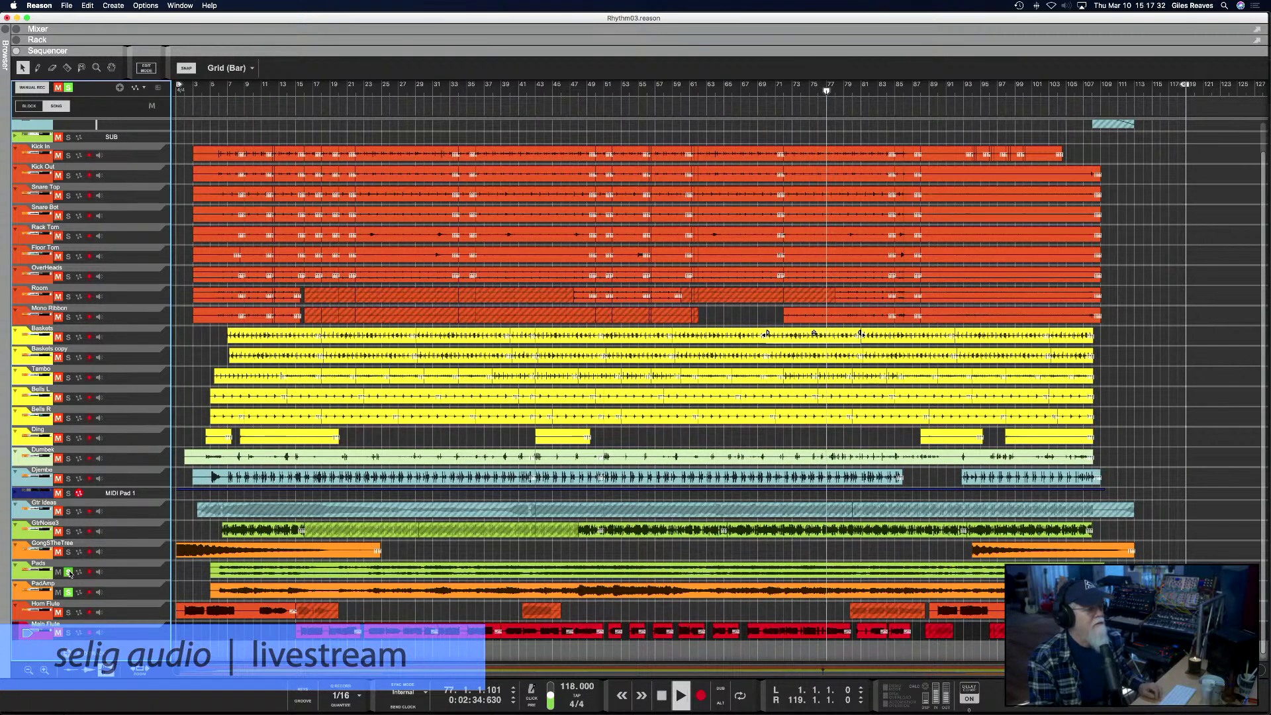
key(space)
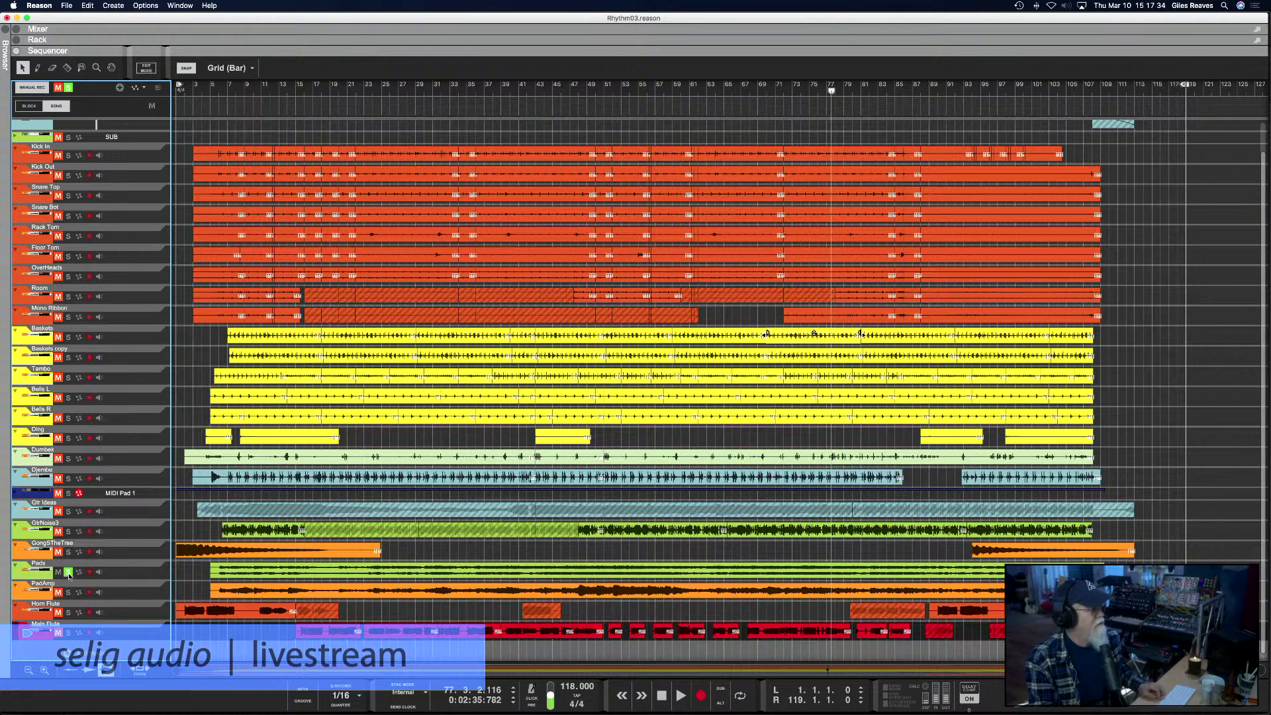
click(69, 572)
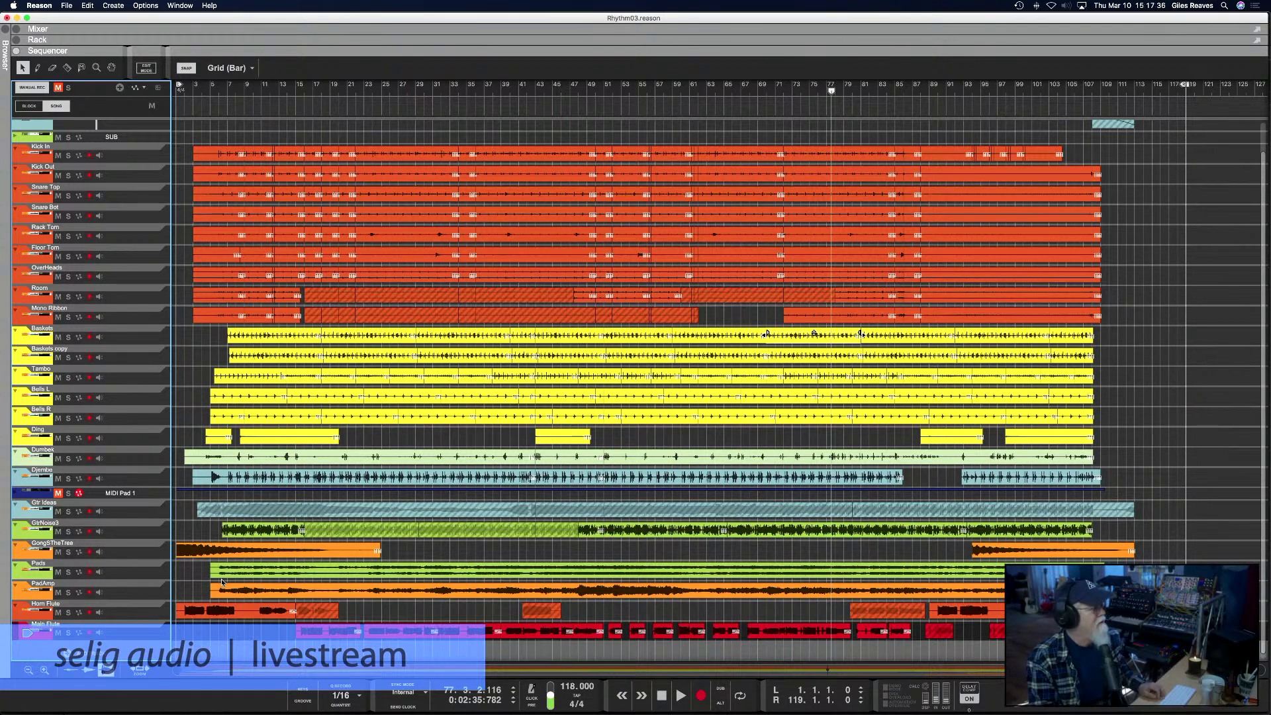
Return to the start of the song, solo the Horn Flute track and play it
key(Return)
click(69, 613)
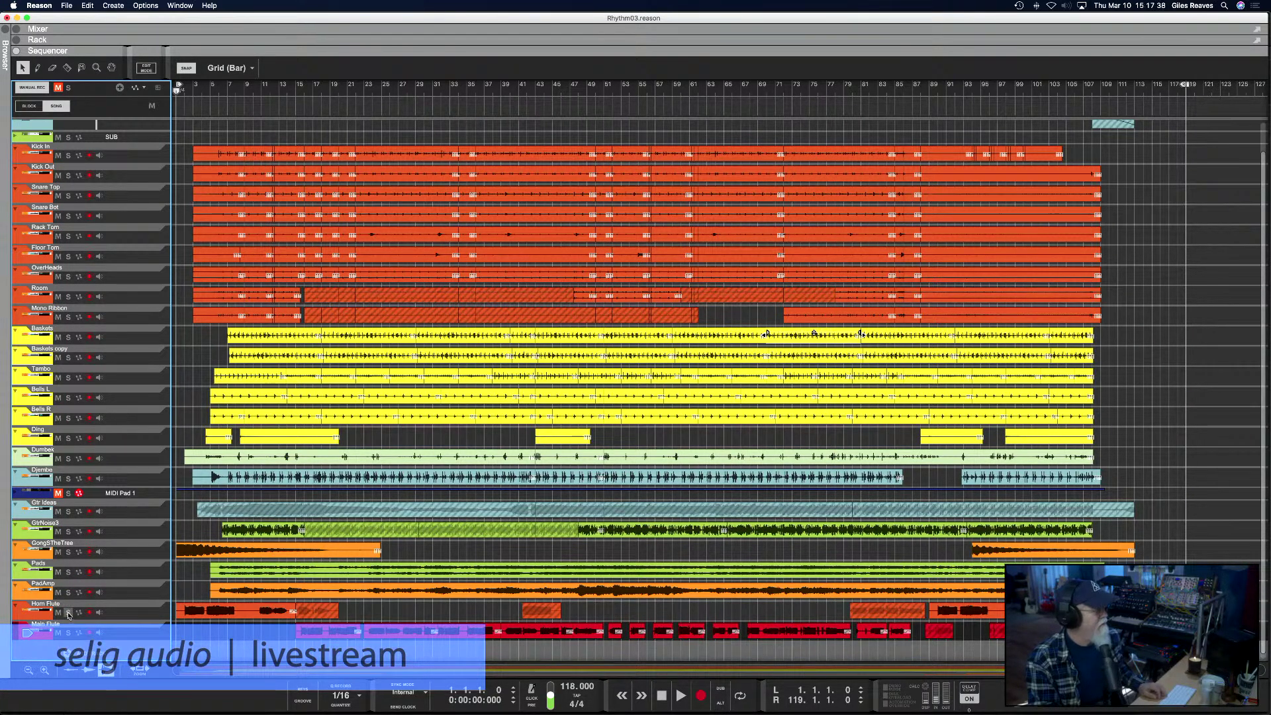
key(space)
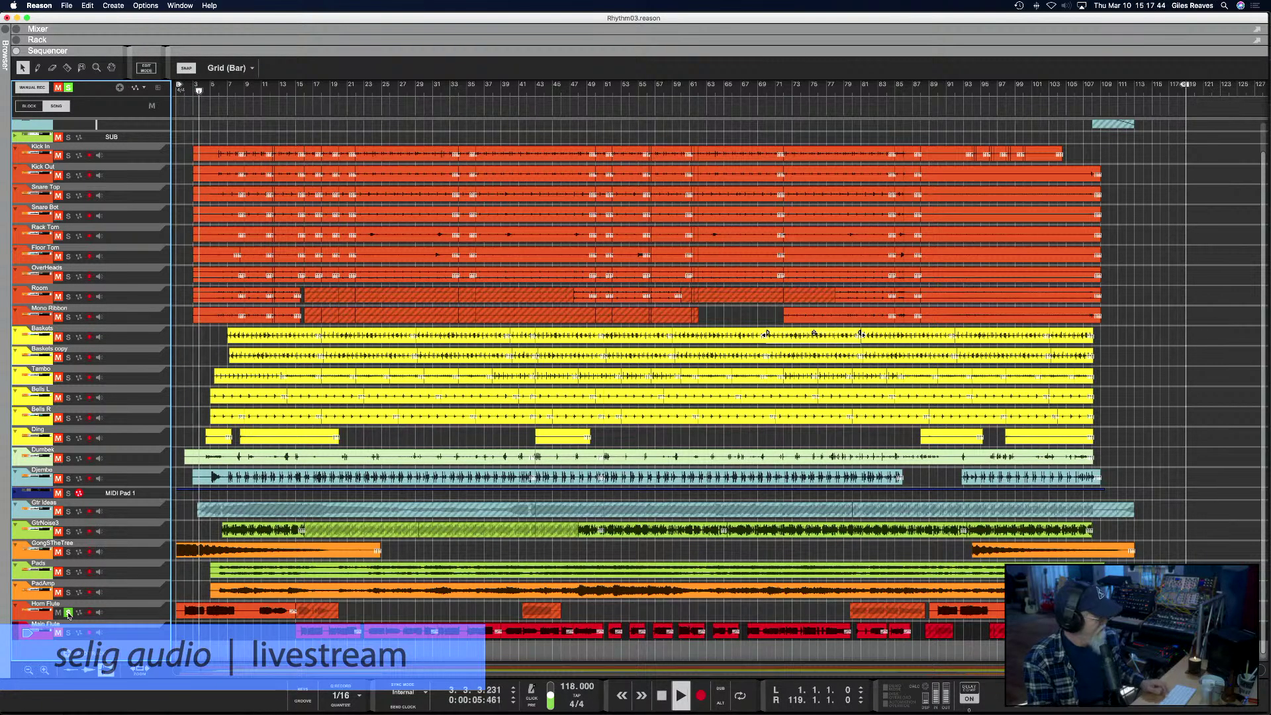
Find the Horn Flute track in the rack and examine its insert effects, ColoringEQ and Polar
key(F6)
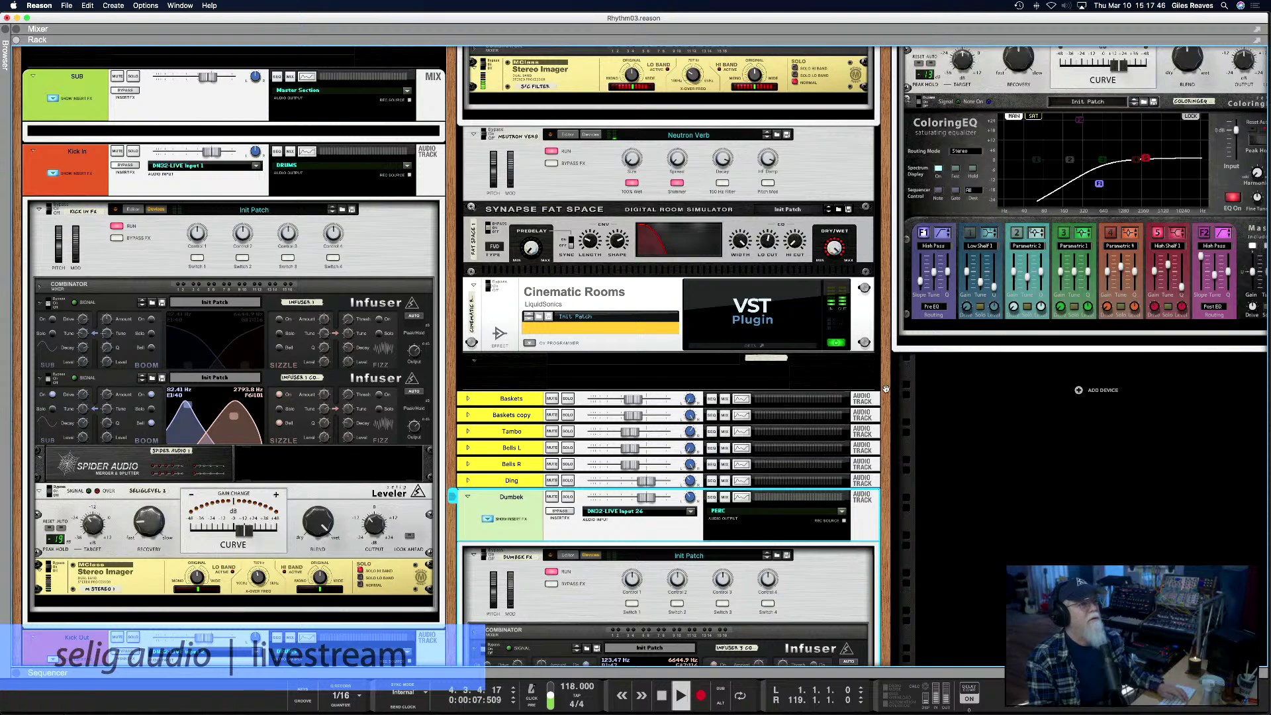
scroll(886, 389, up, 5)
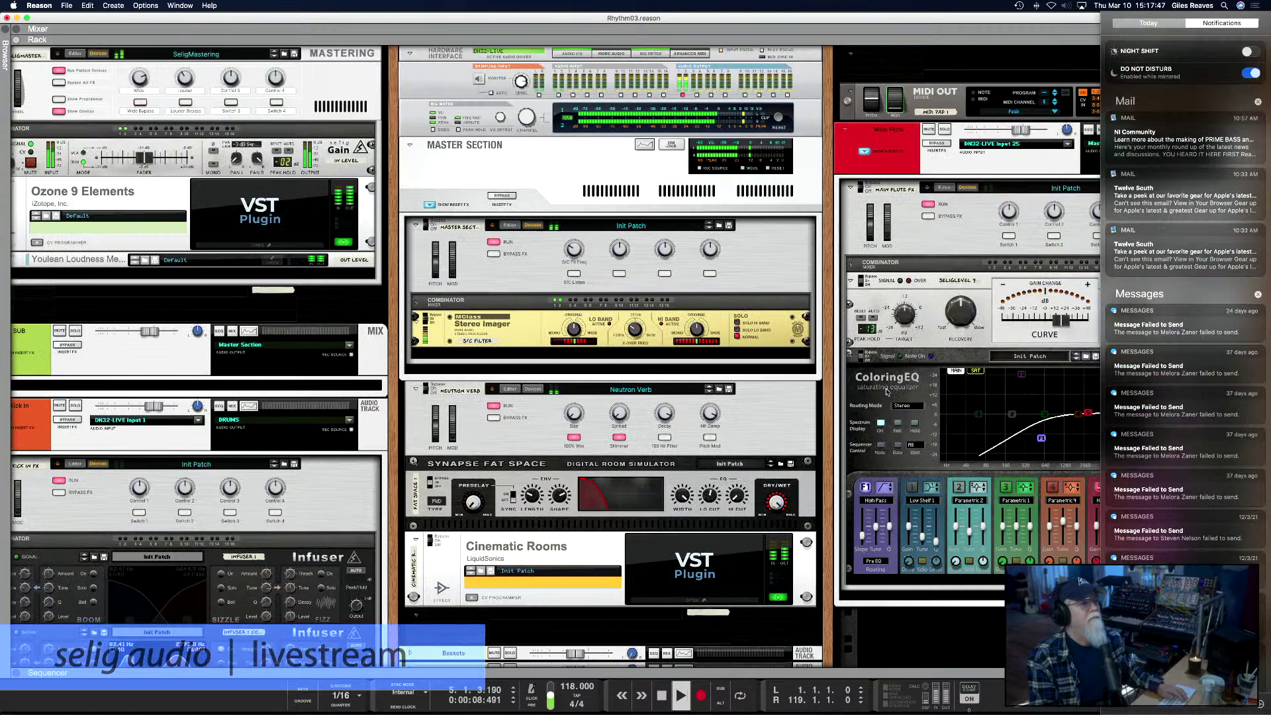
click(1071, 353)
mouse_move(1020, 324)
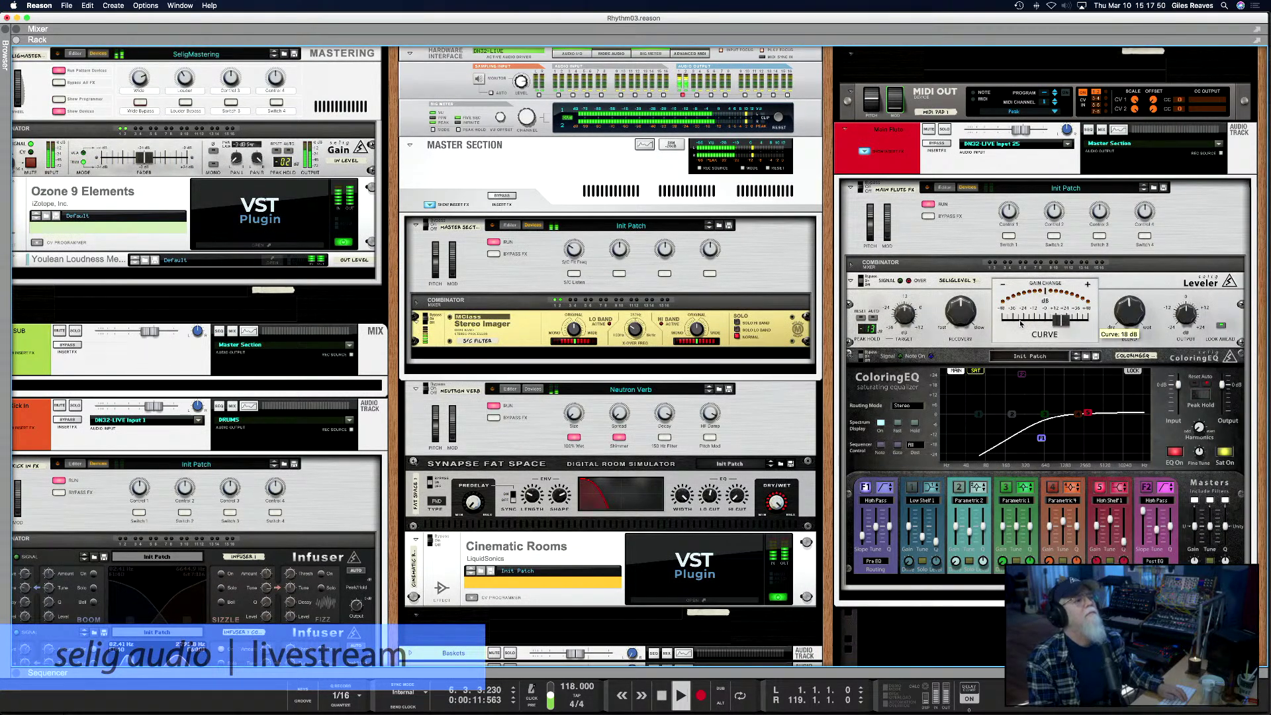
scroll(1020, 323, down, 15)
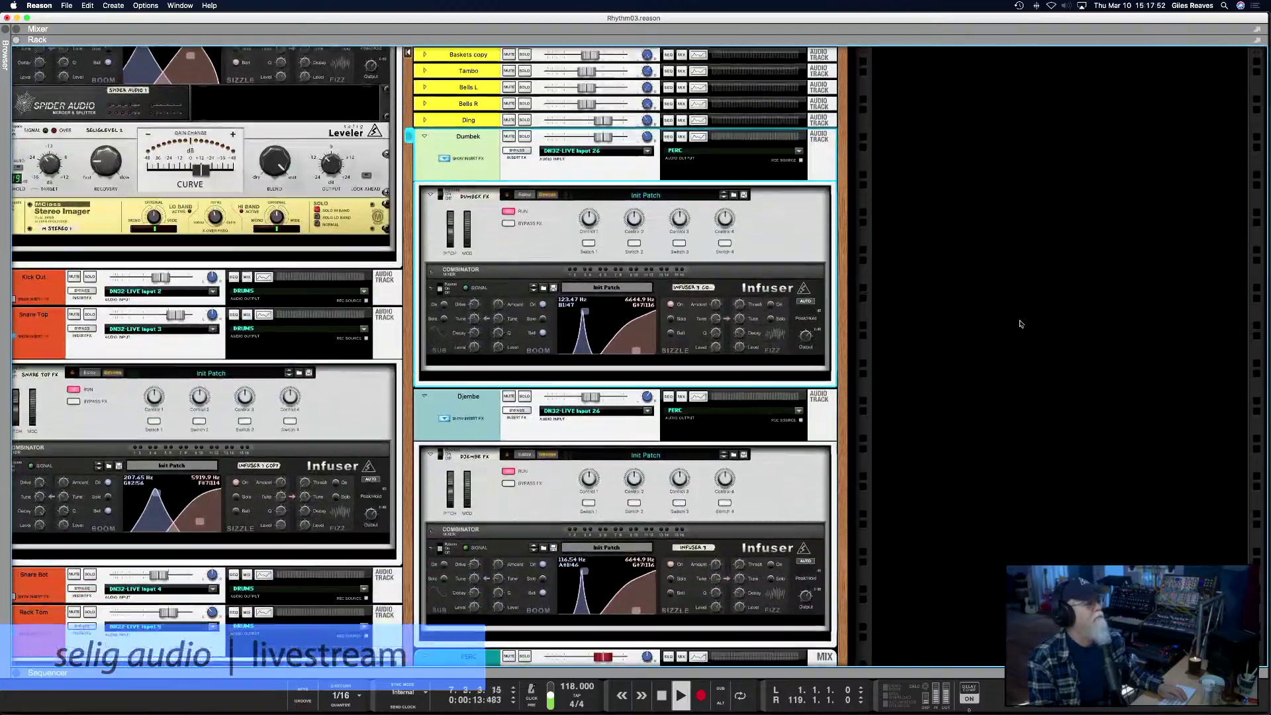
scroll(1021, 324, down, 15)
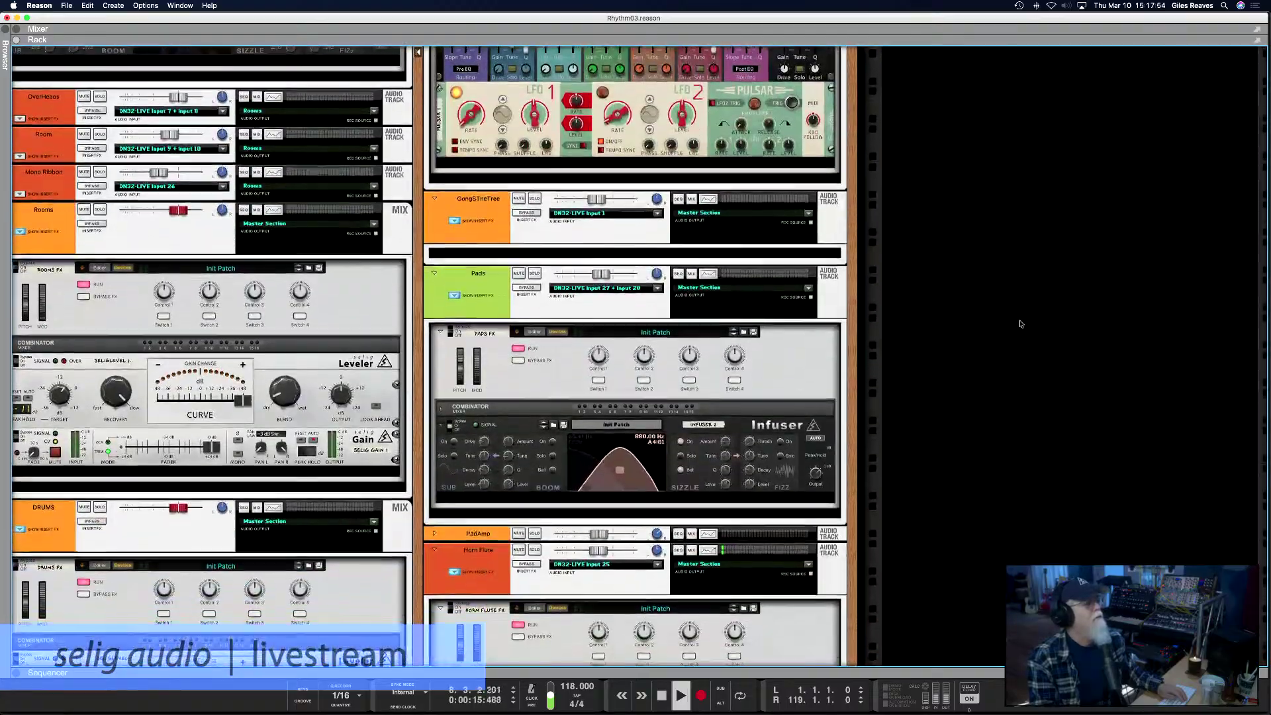
scroll(1021, 323, down, 10)
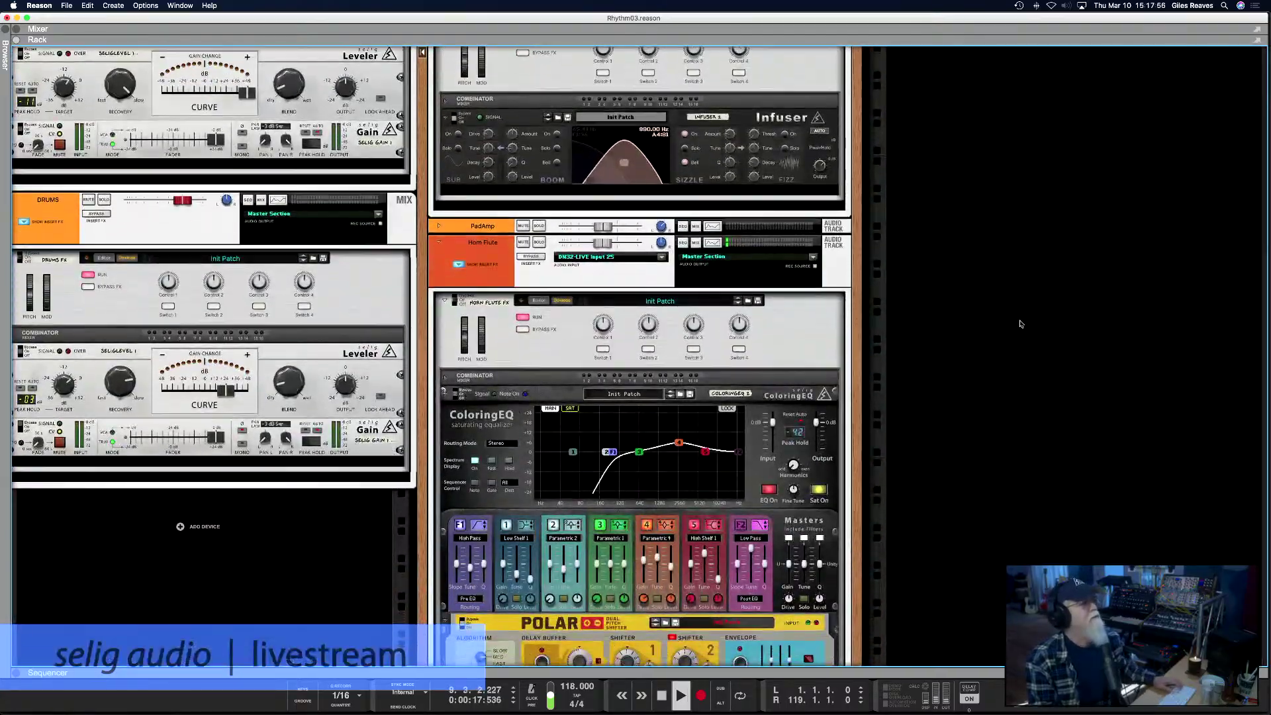
scroll(1021, 324, down, 8)
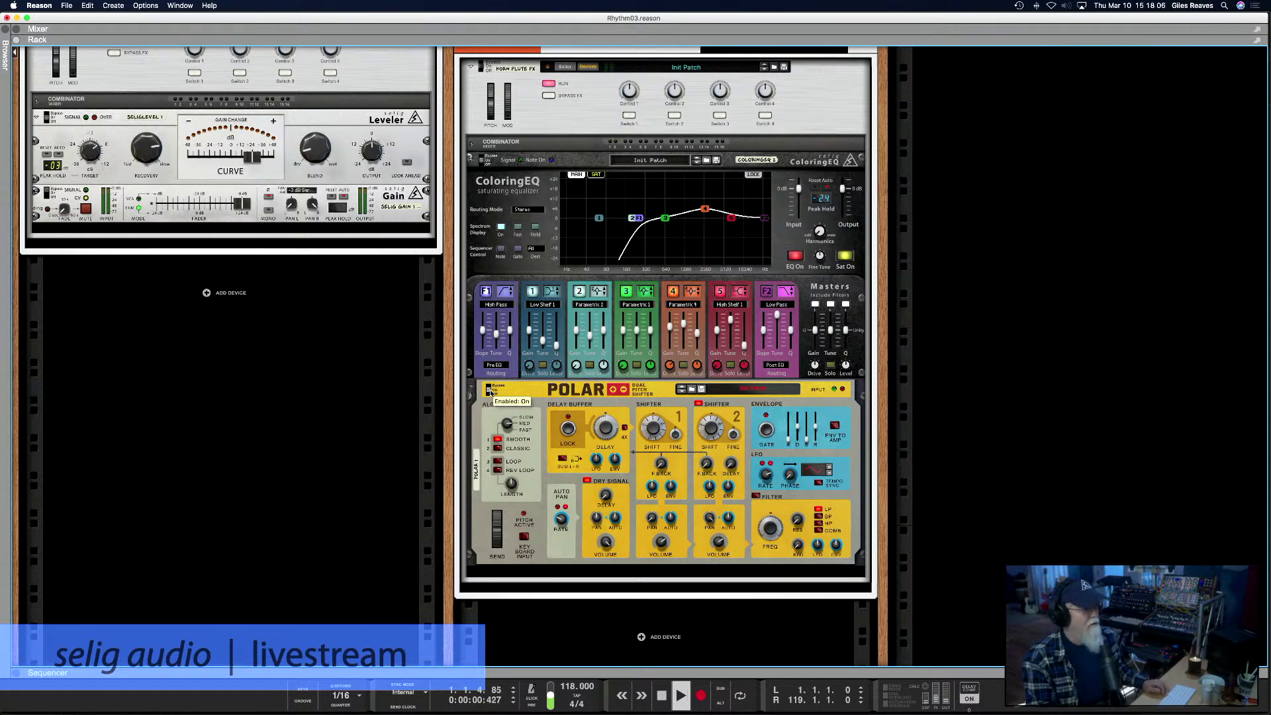
Compare the Horn Flute with the Polar pitch shifter bypassed and switched on, and stop playback
drag(490, 392, 490, 386)
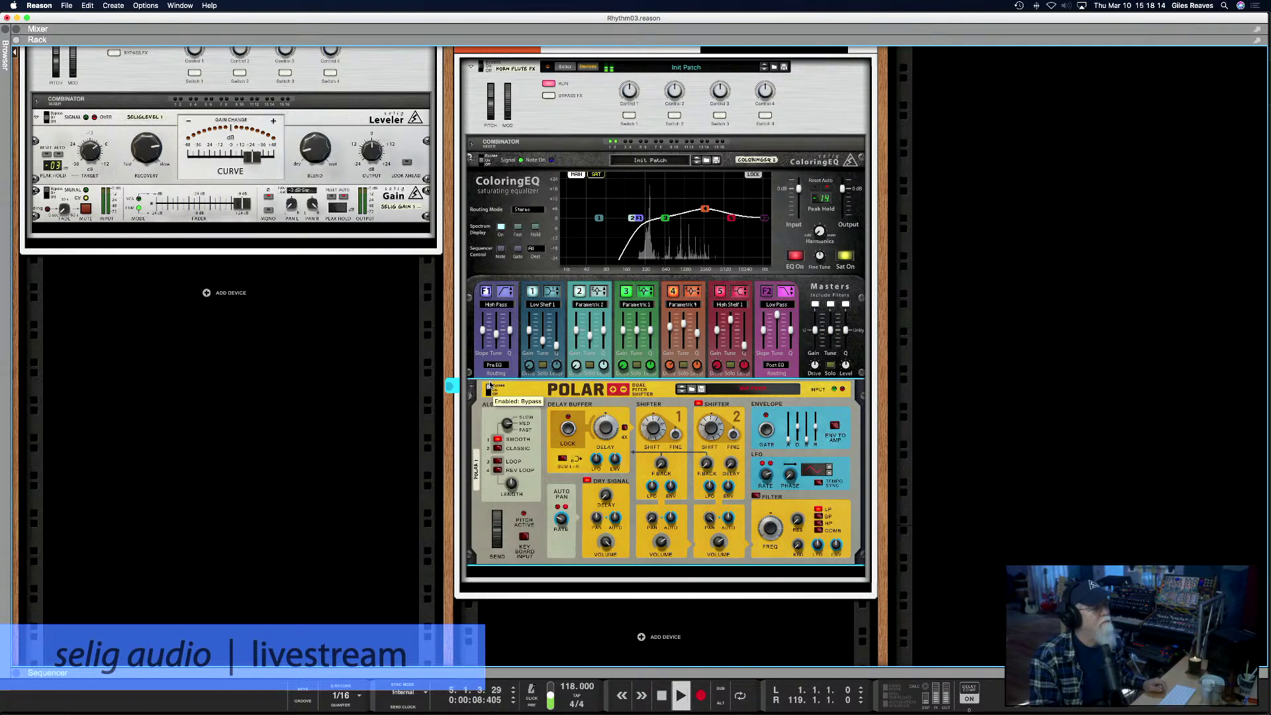
drag(490, 386, 490, 391)
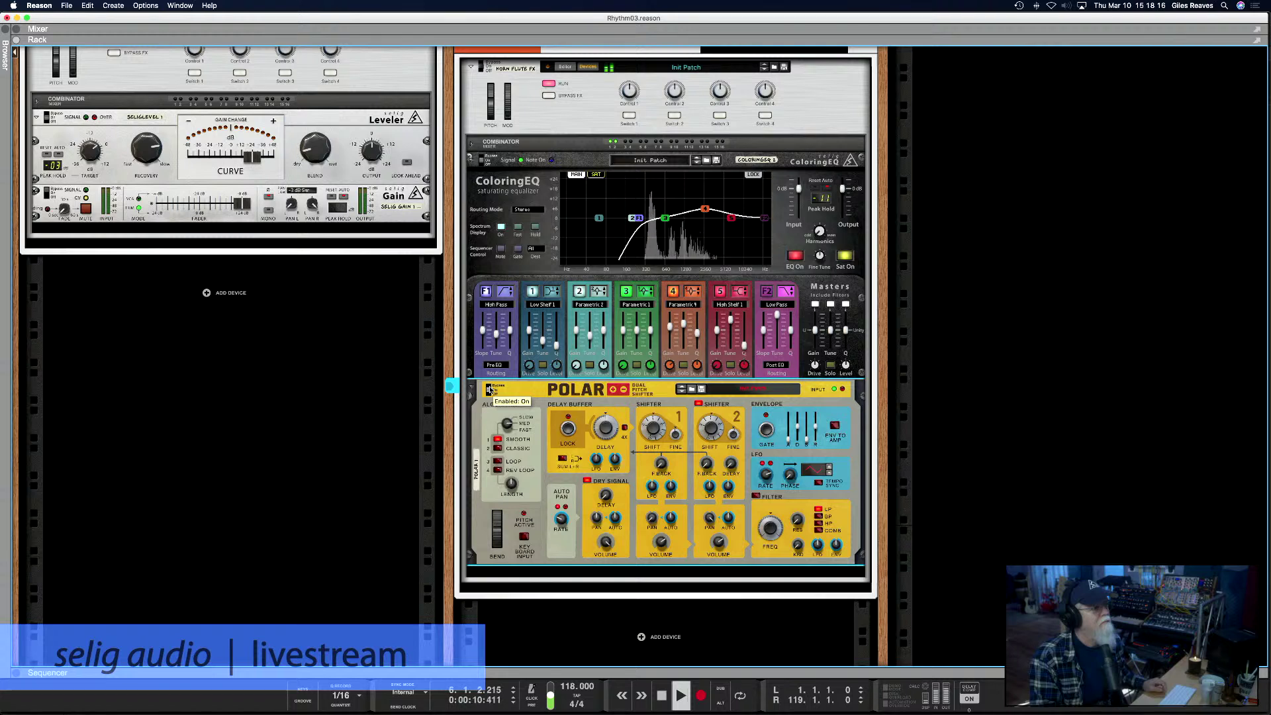
key(space)
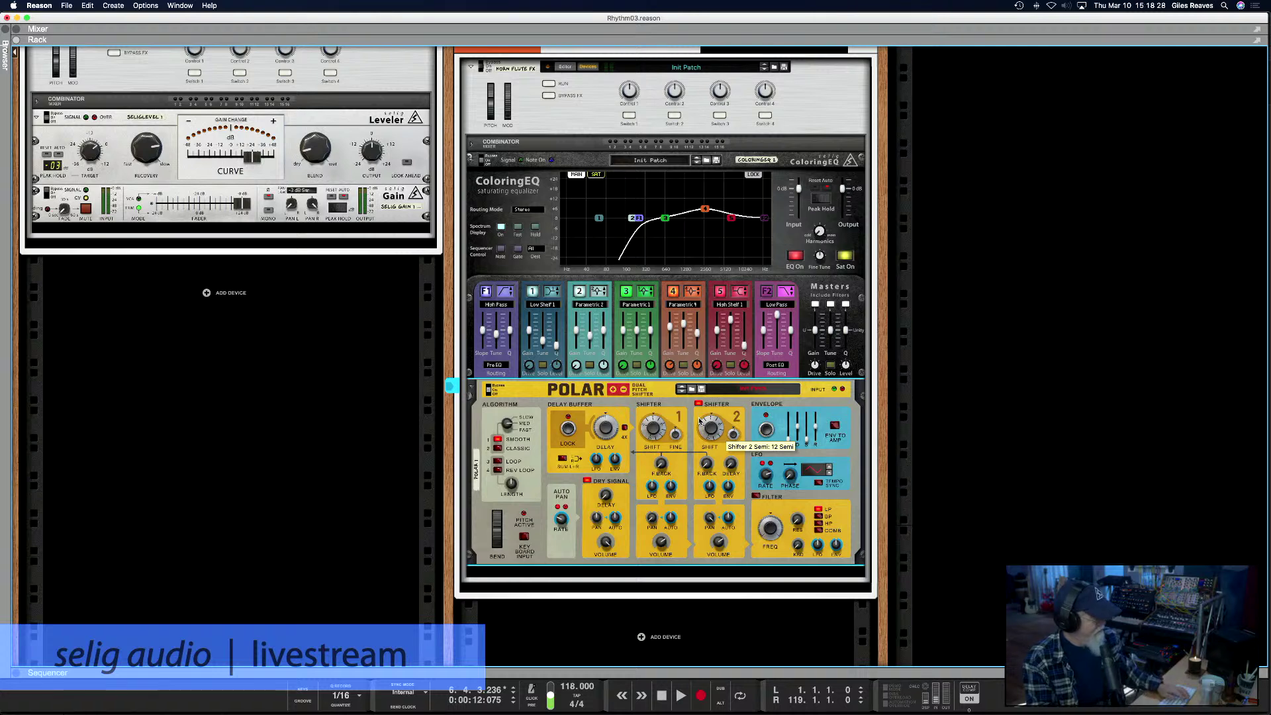
Play the song from about bar 15 in the sequencer with the Main Flute track soloed and the Horn Flute solo cleared
key(F7)
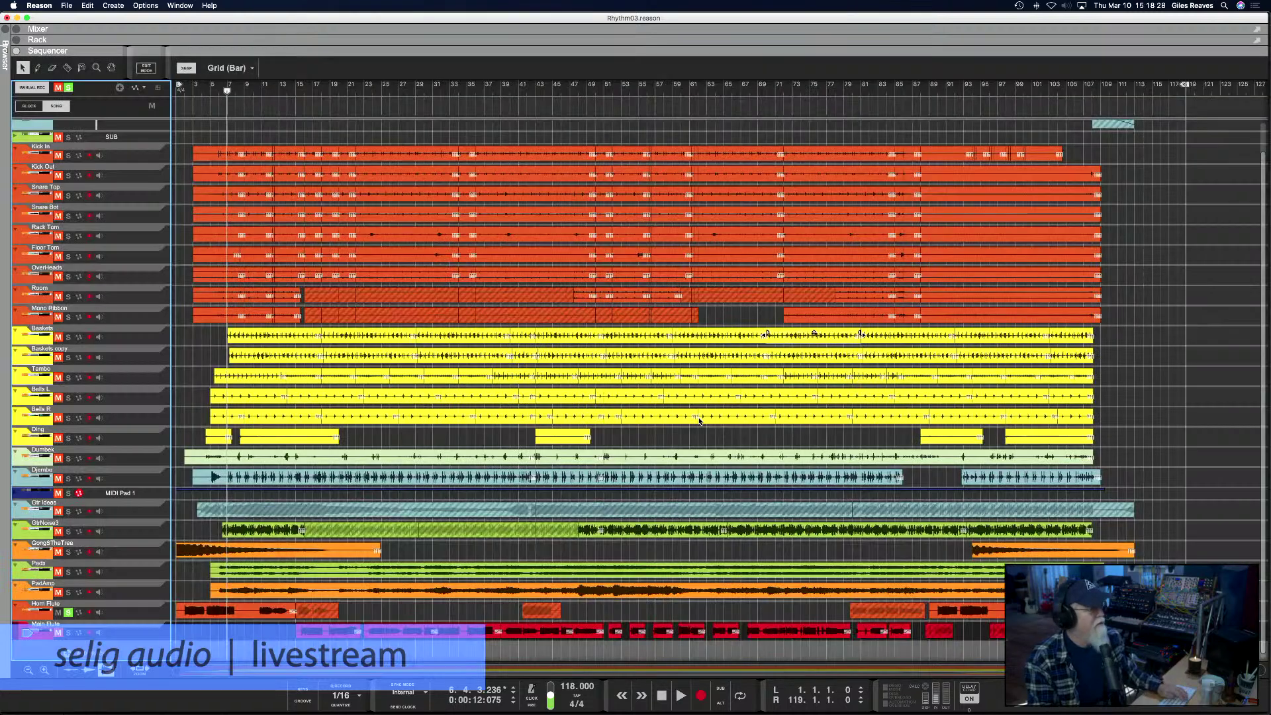
click(304, 92)
key(space)
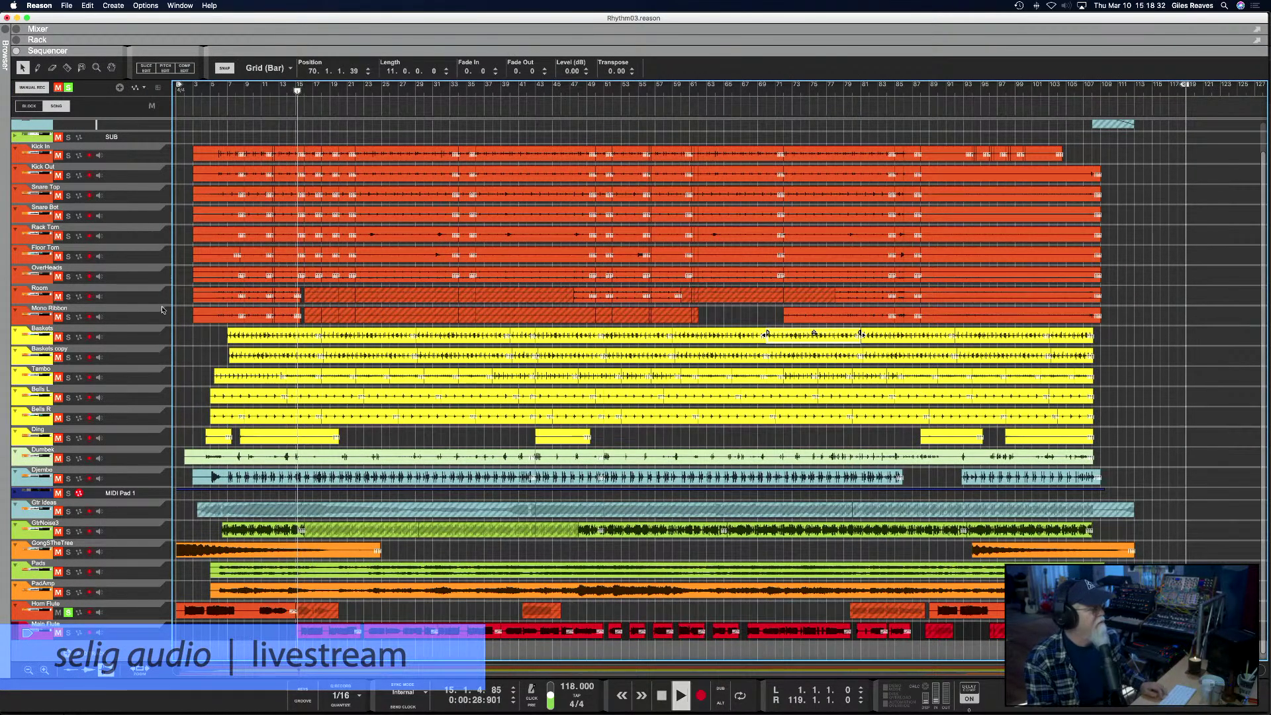
click(69, 613)
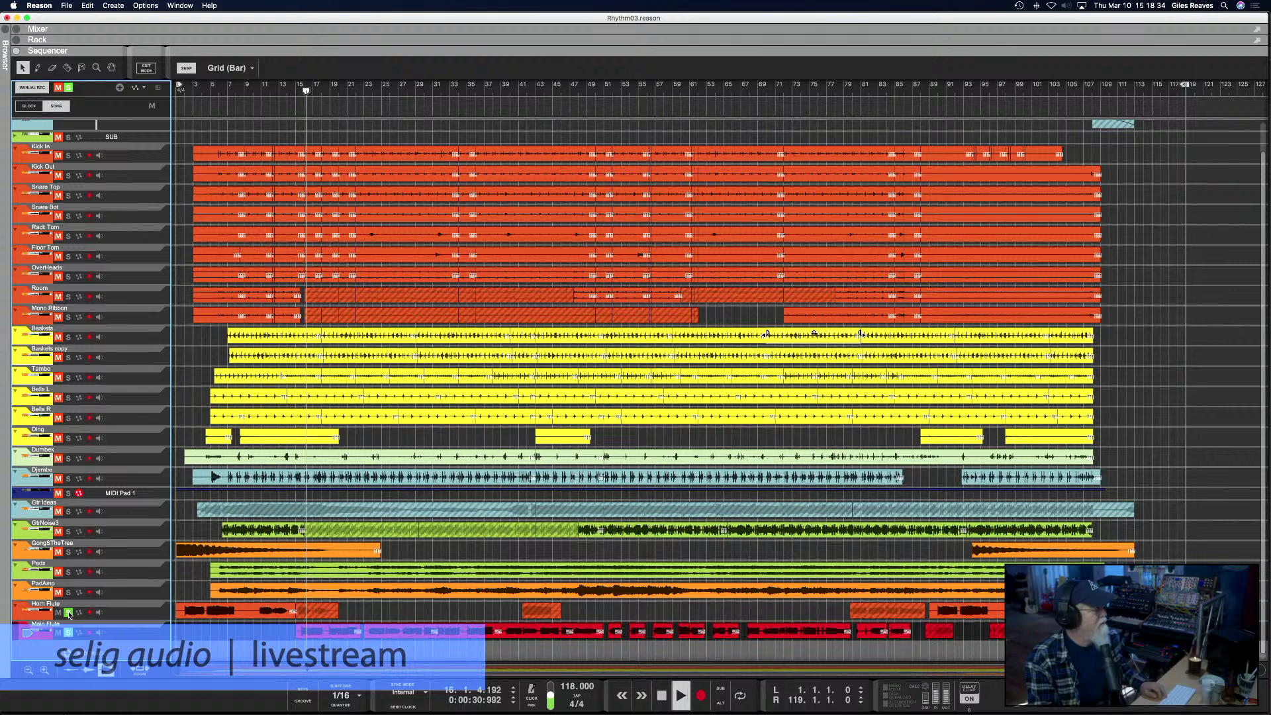
click(69, 614)
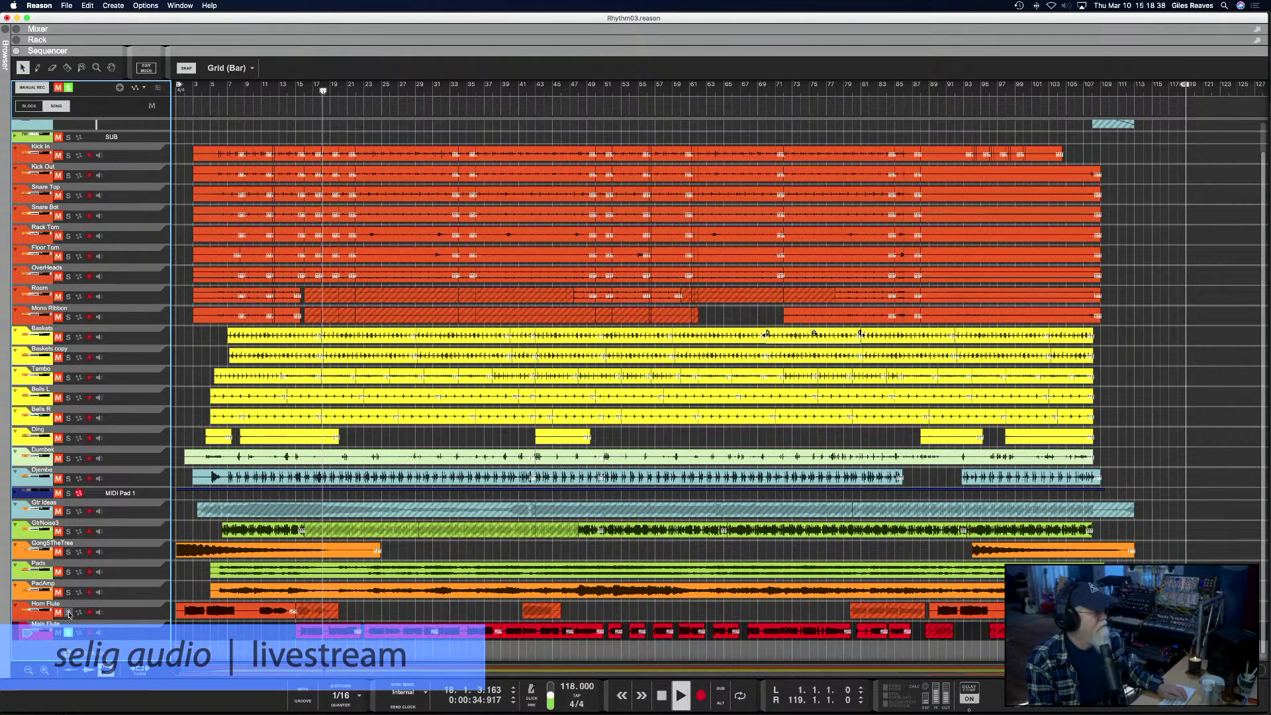
Find the Main Flute track in the rack and examine its Leveler and ColoringEQ insert effects, stopping playback
key(F6)
scroll(317, 591, down, 10)
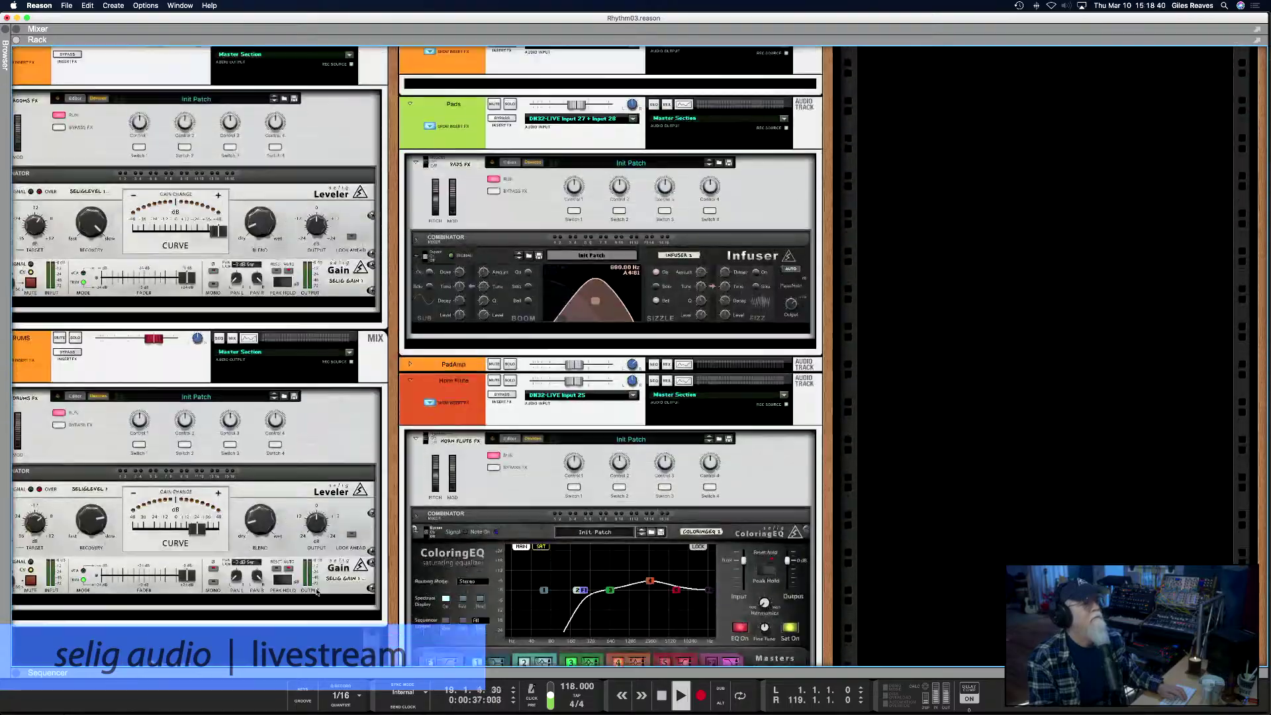
scroll(316, 591, up, 10)
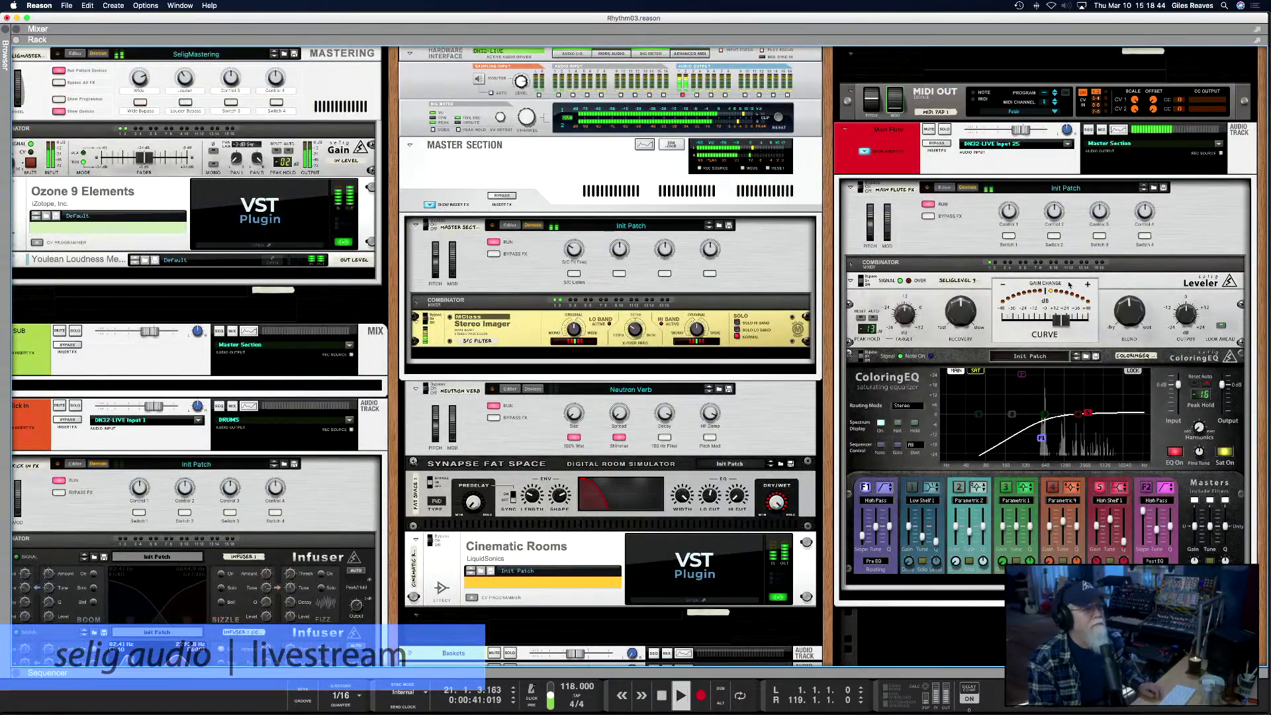
key(space)
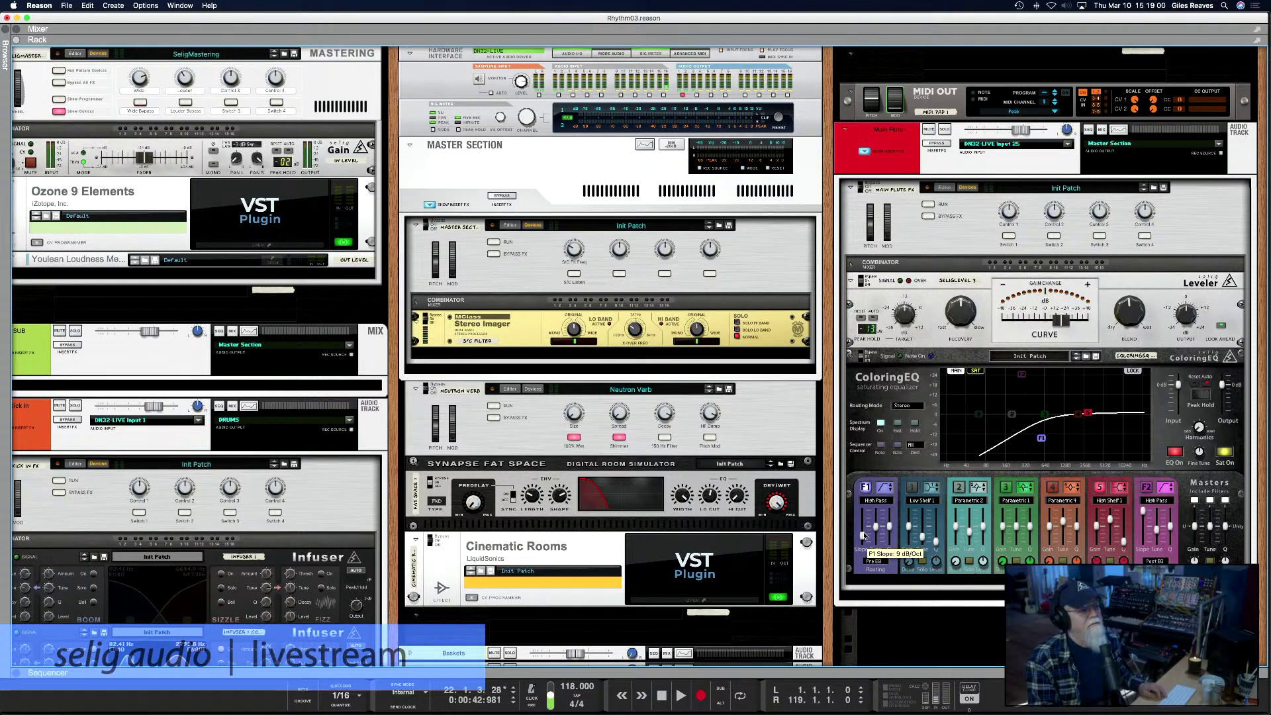
scroll(861, 536, down, 1)
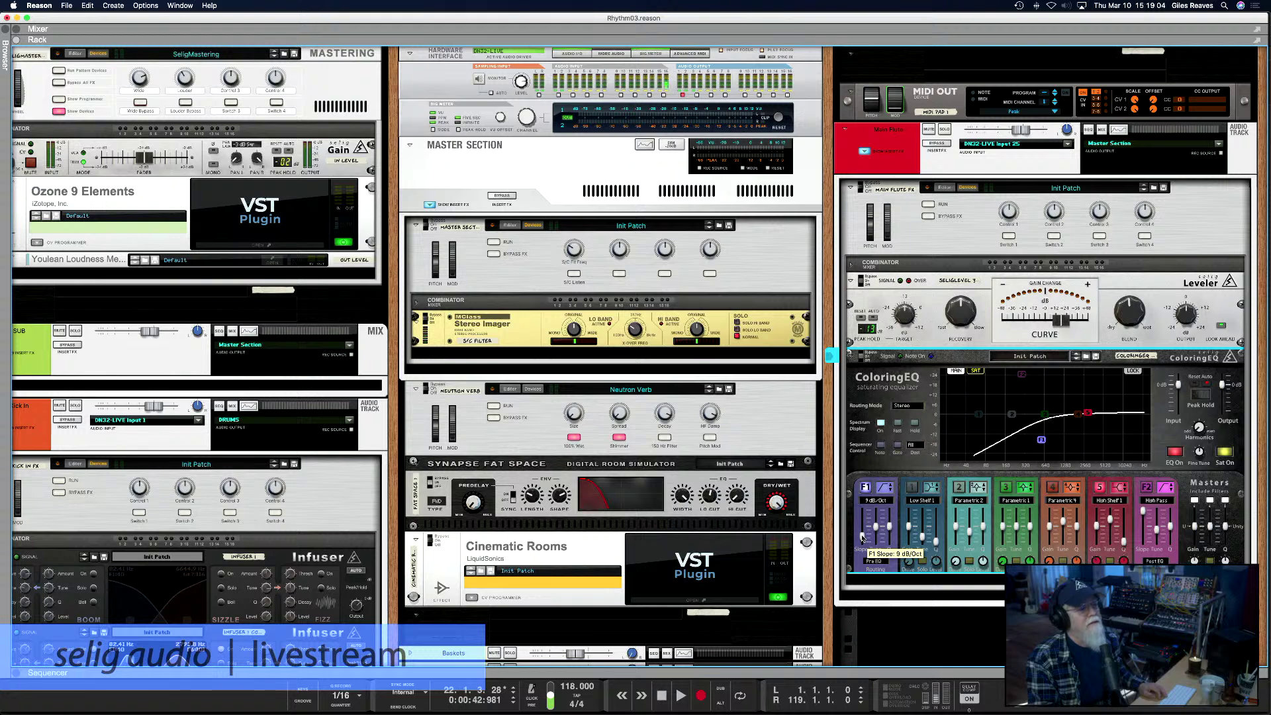
Compare the Main Flute with its insert effects bypassed and active, replaying the passage and checking the Leveler's Curve setting
click(940, 150)
key(space)
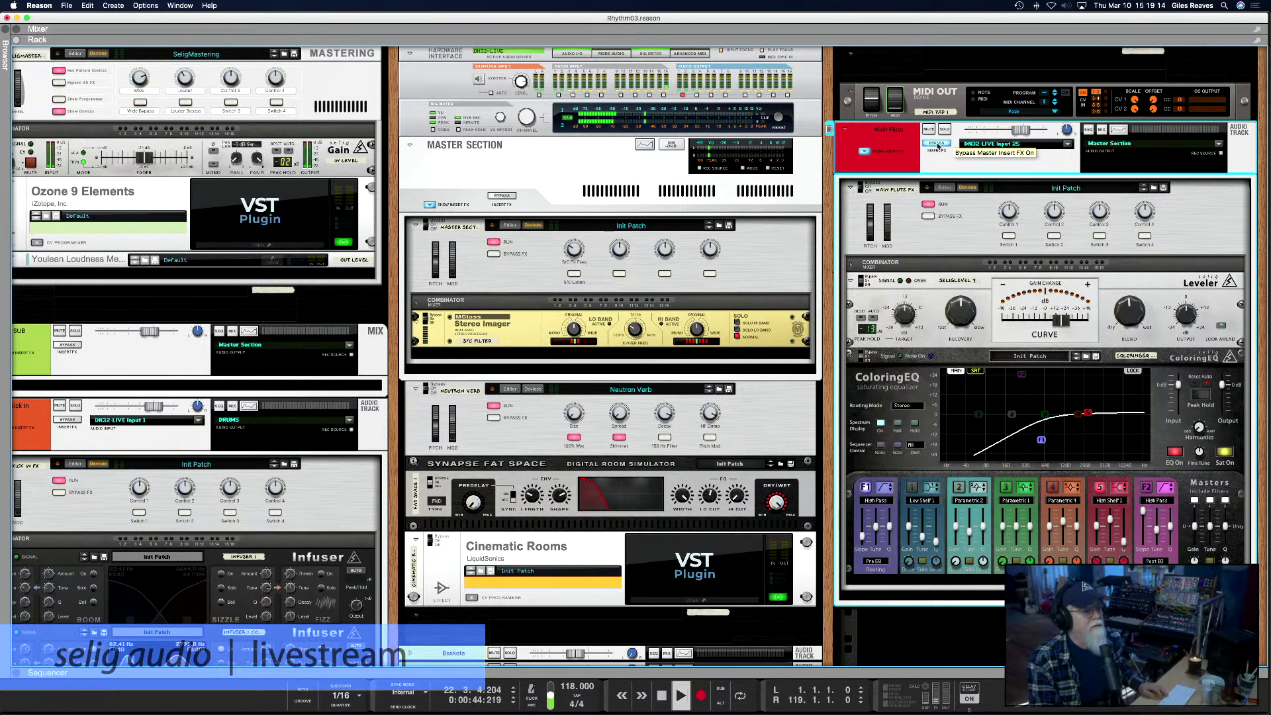
key(space)
key(KP_7)
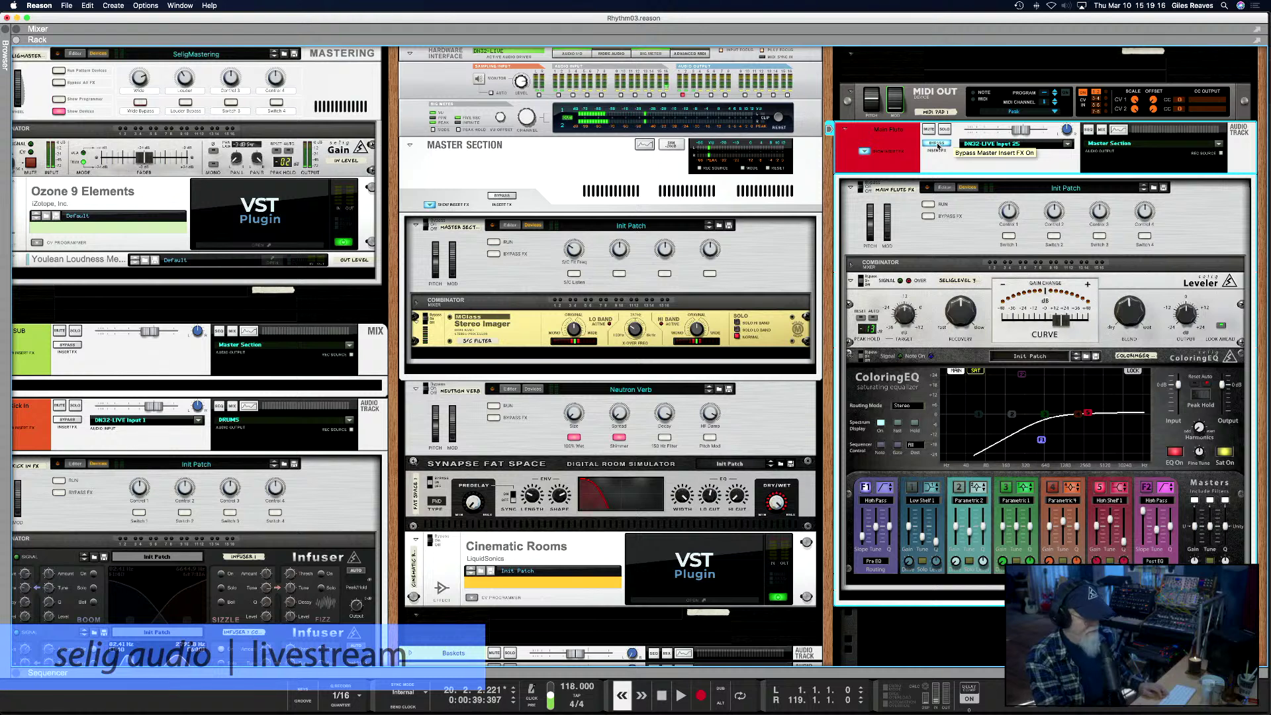
key(KP_7)
key(space)
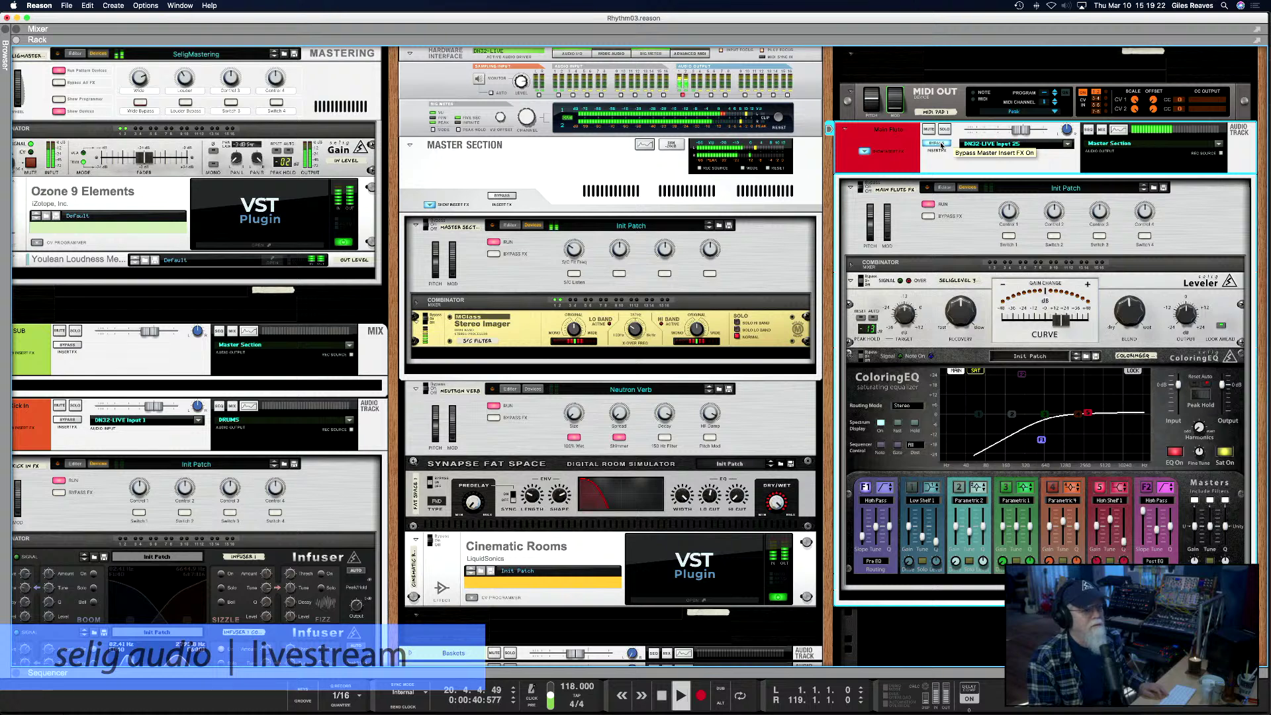
key(space)
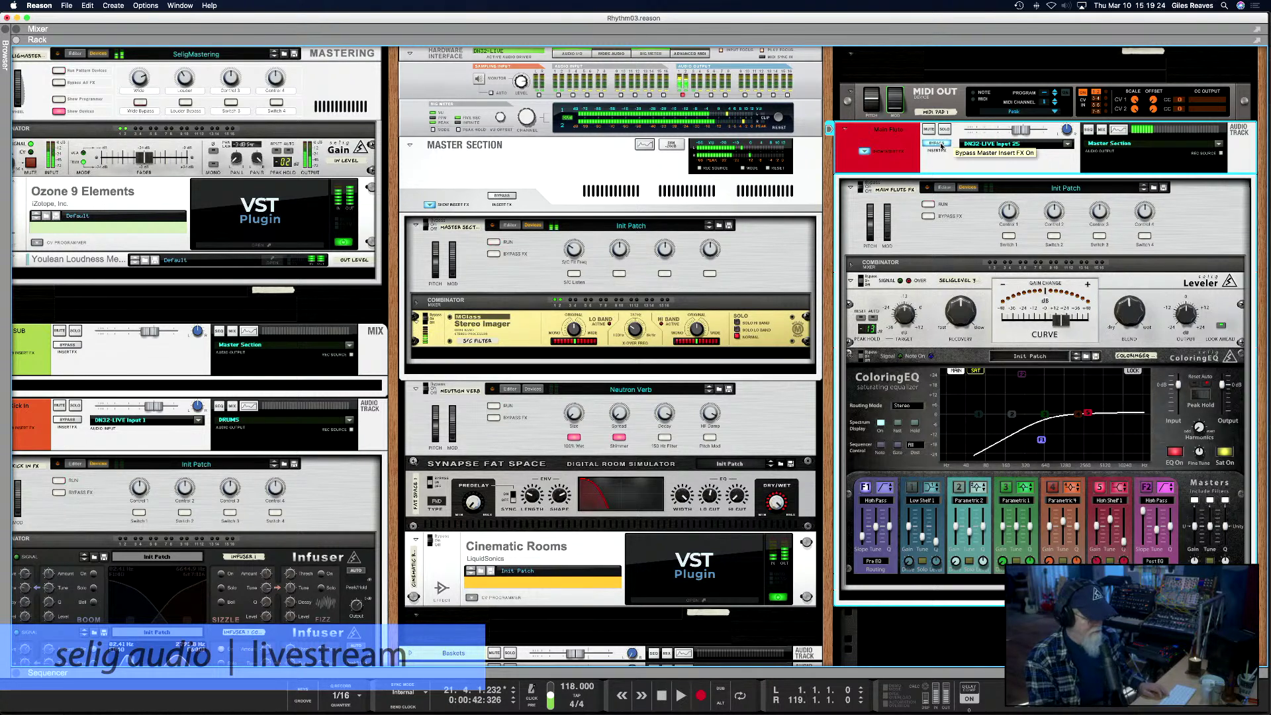
click(936, 143)
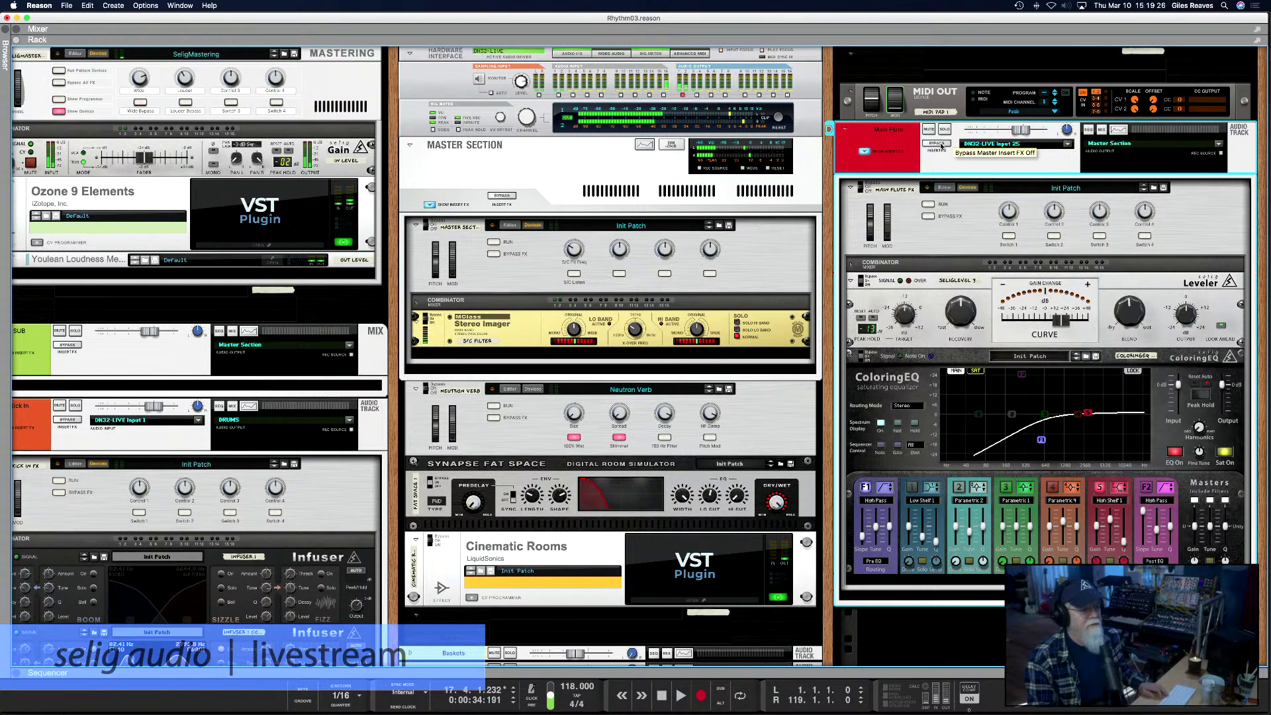
key(space)
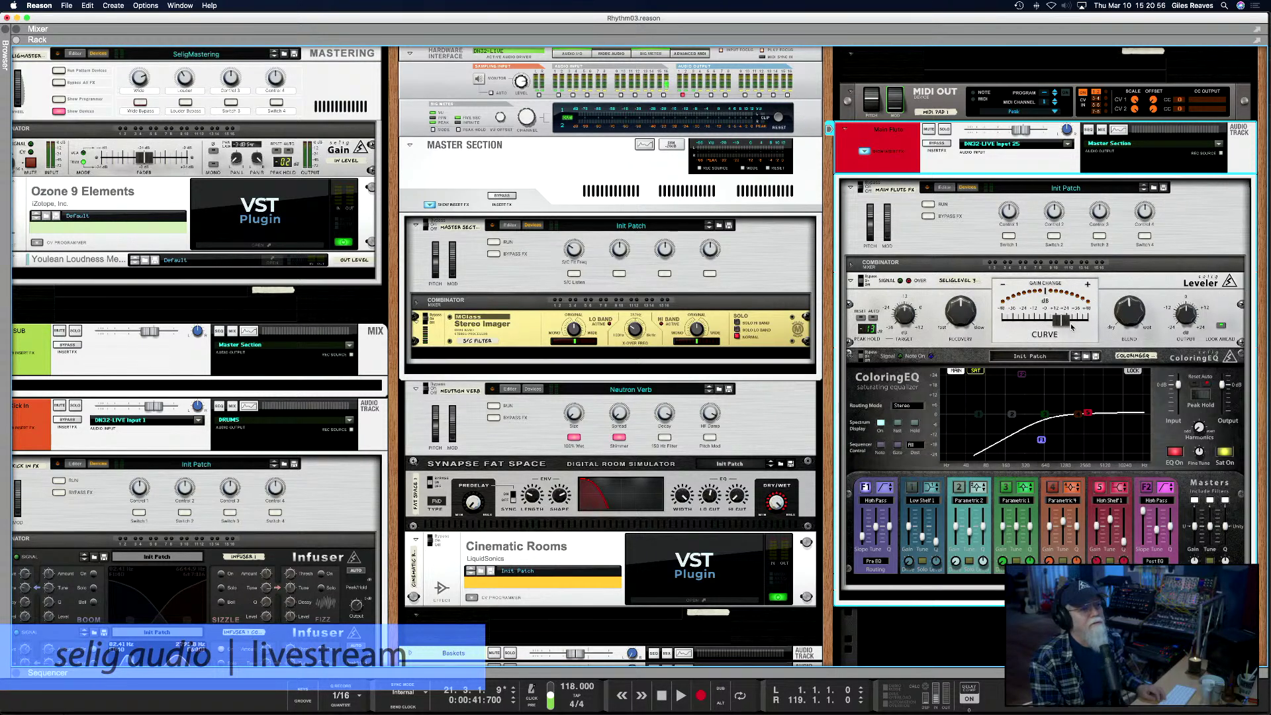
mouse_move(1071, 327)
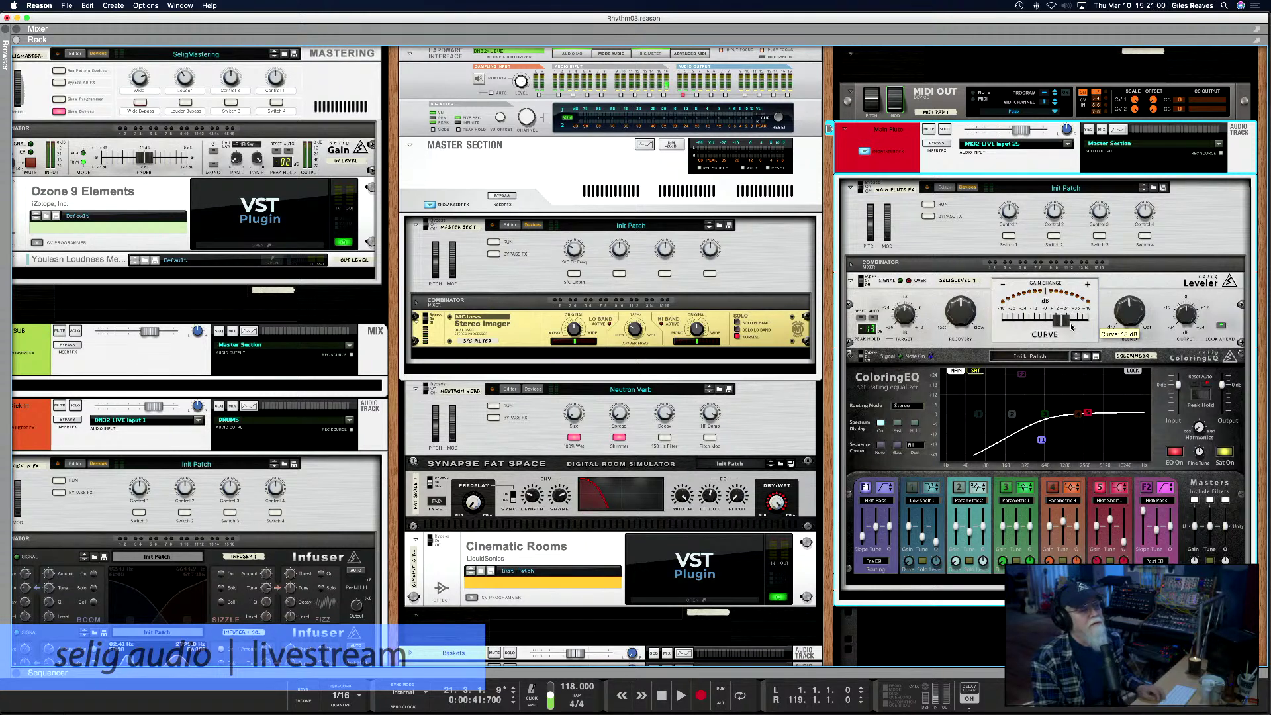
key(space)
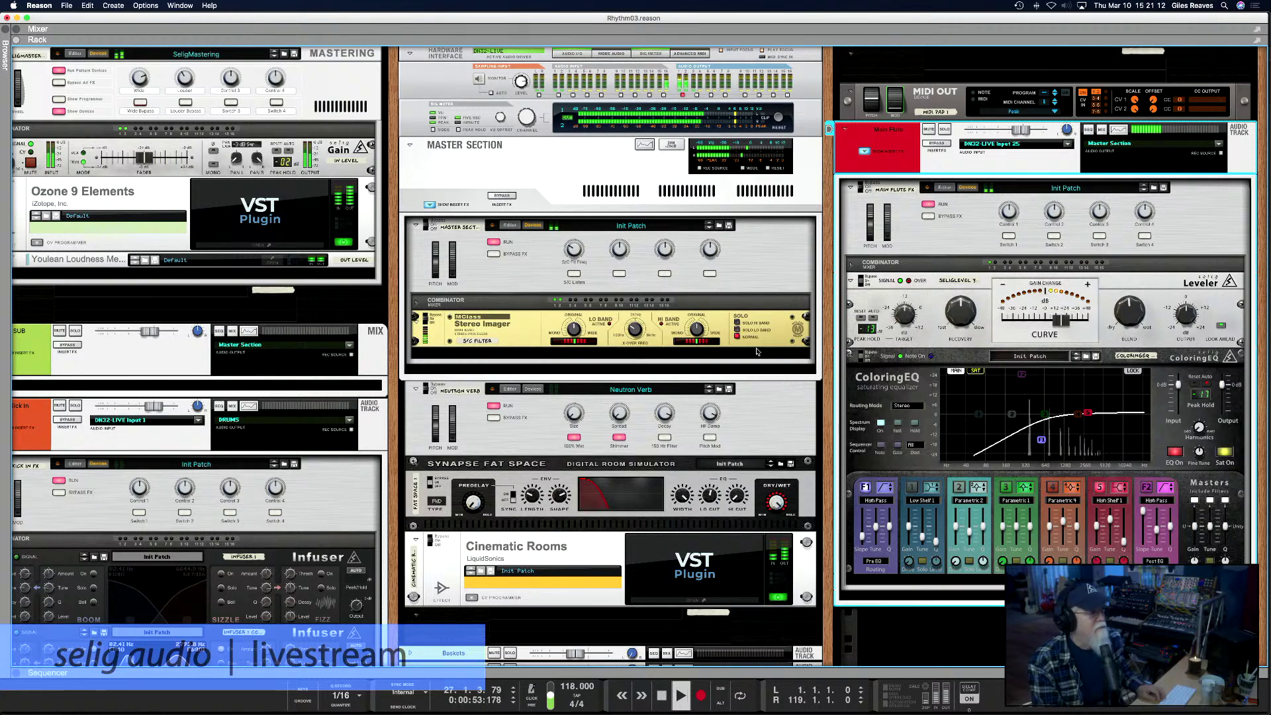
Stop playback, open the Cinematic Rooms reverb plugin to review its settings, and close its window
scroll(757, 352, down, 1)
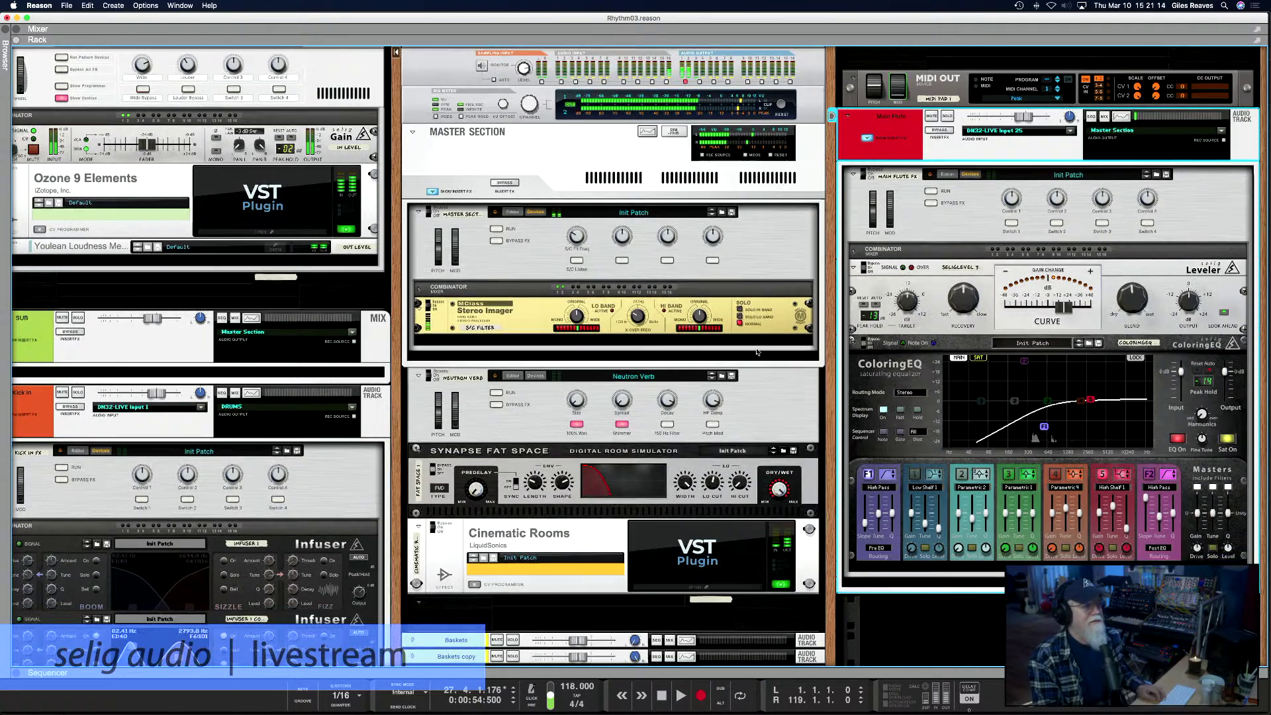
scroll(756, 351, up, 3)
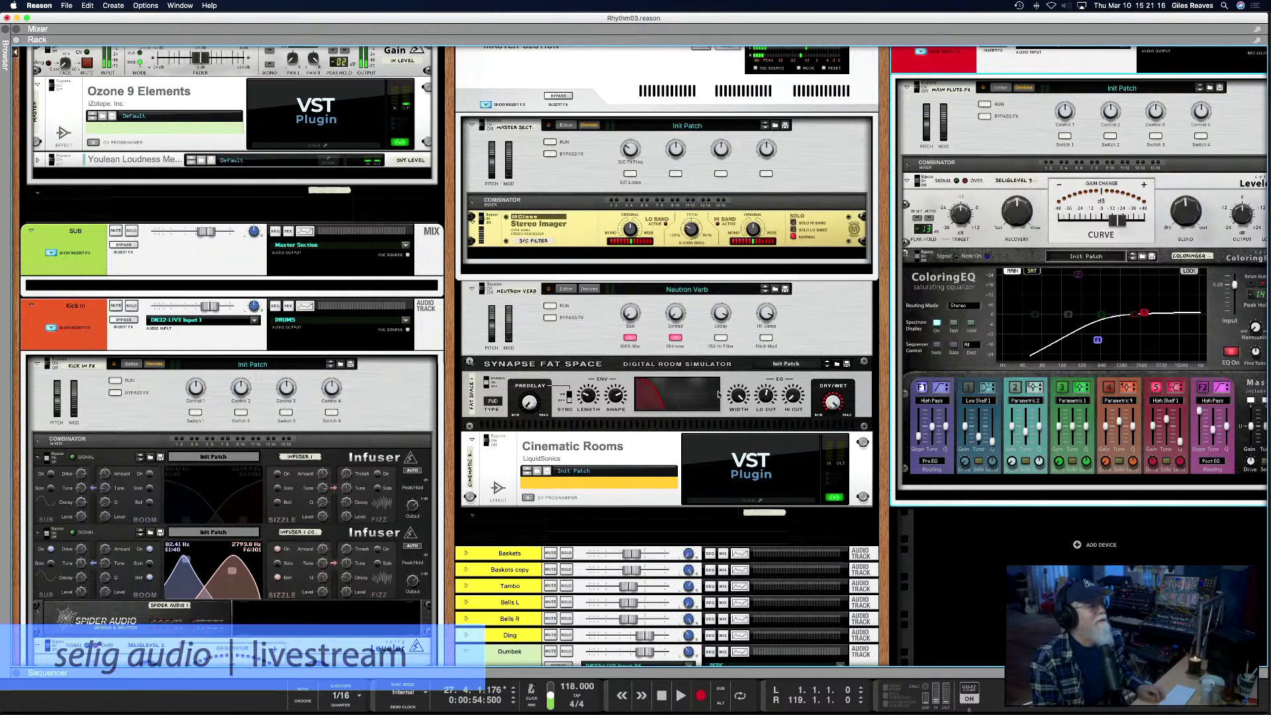
click(726, 502)
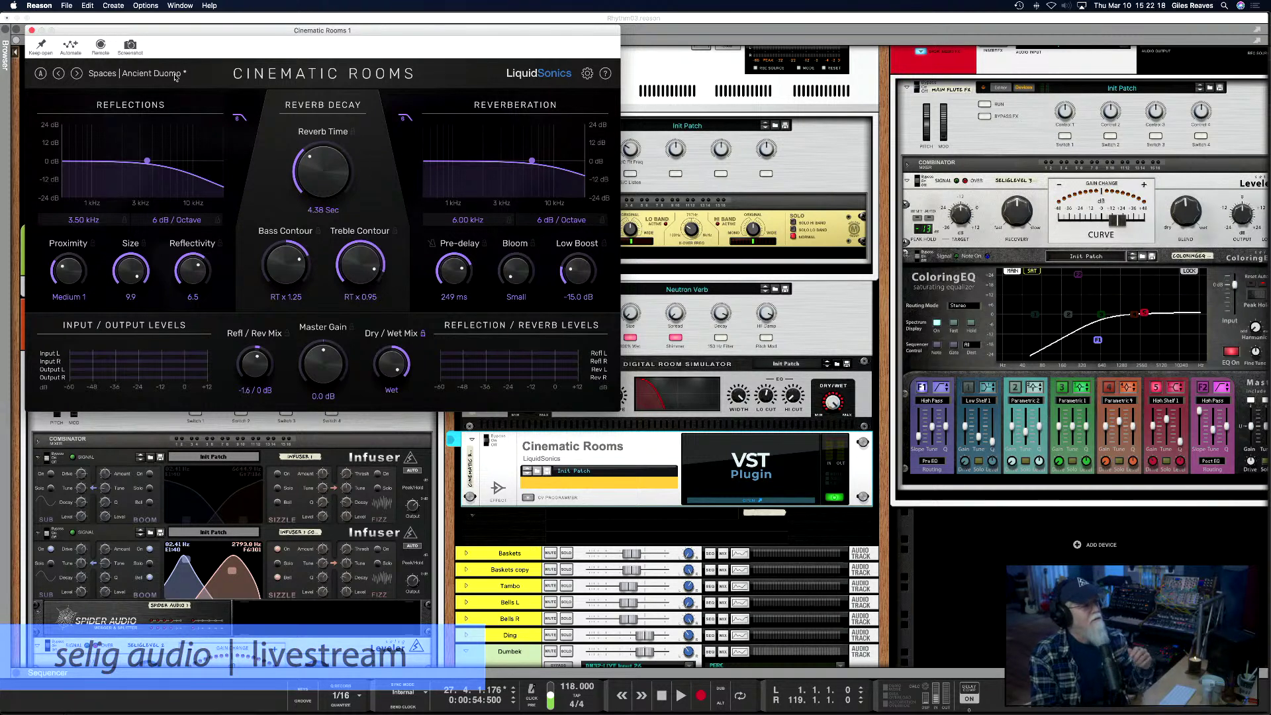
click(31, 30)
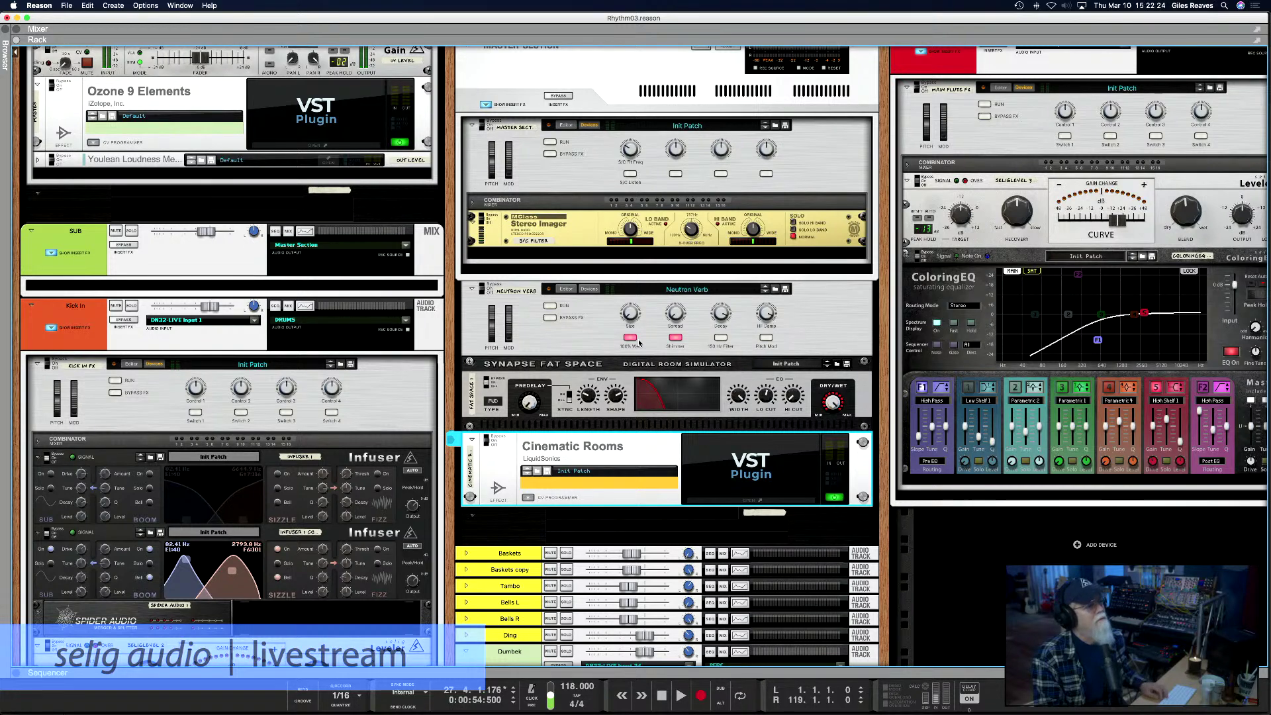
Show and hide the devices inside the Neutron Verb Combinator, check its Decay control and play a short passage through it
click(589, 291)
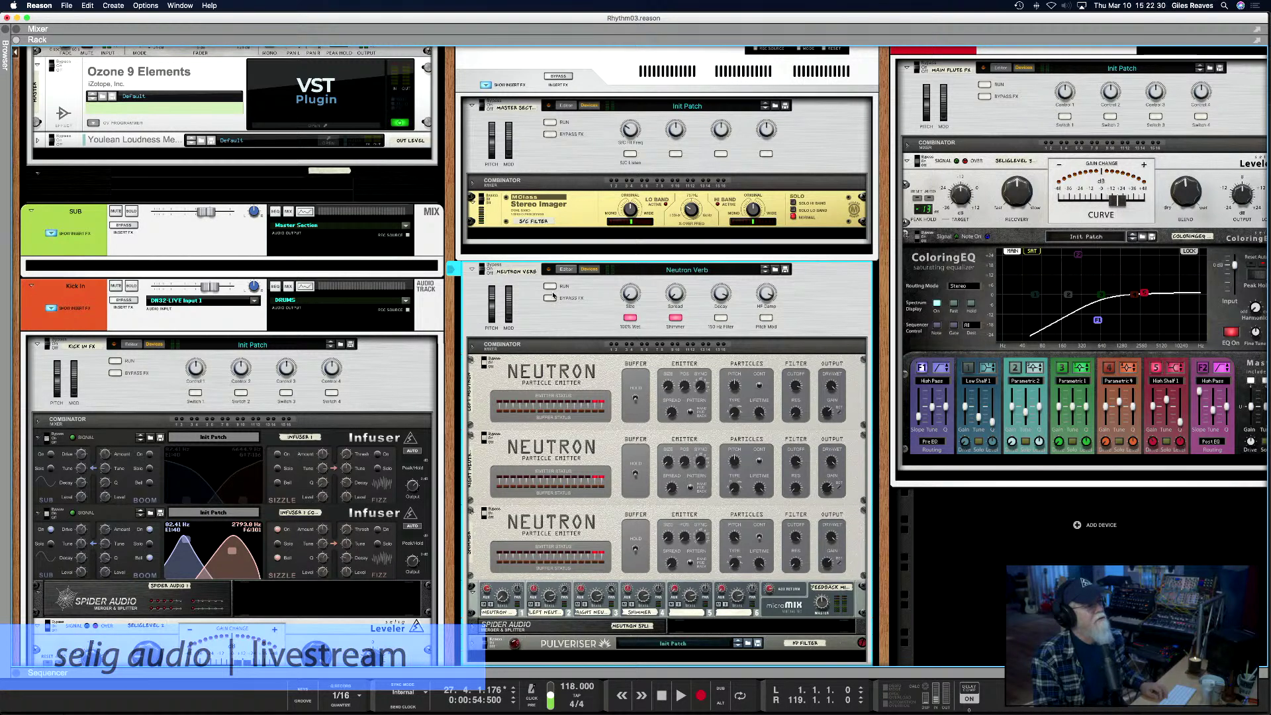
click(589, 269)
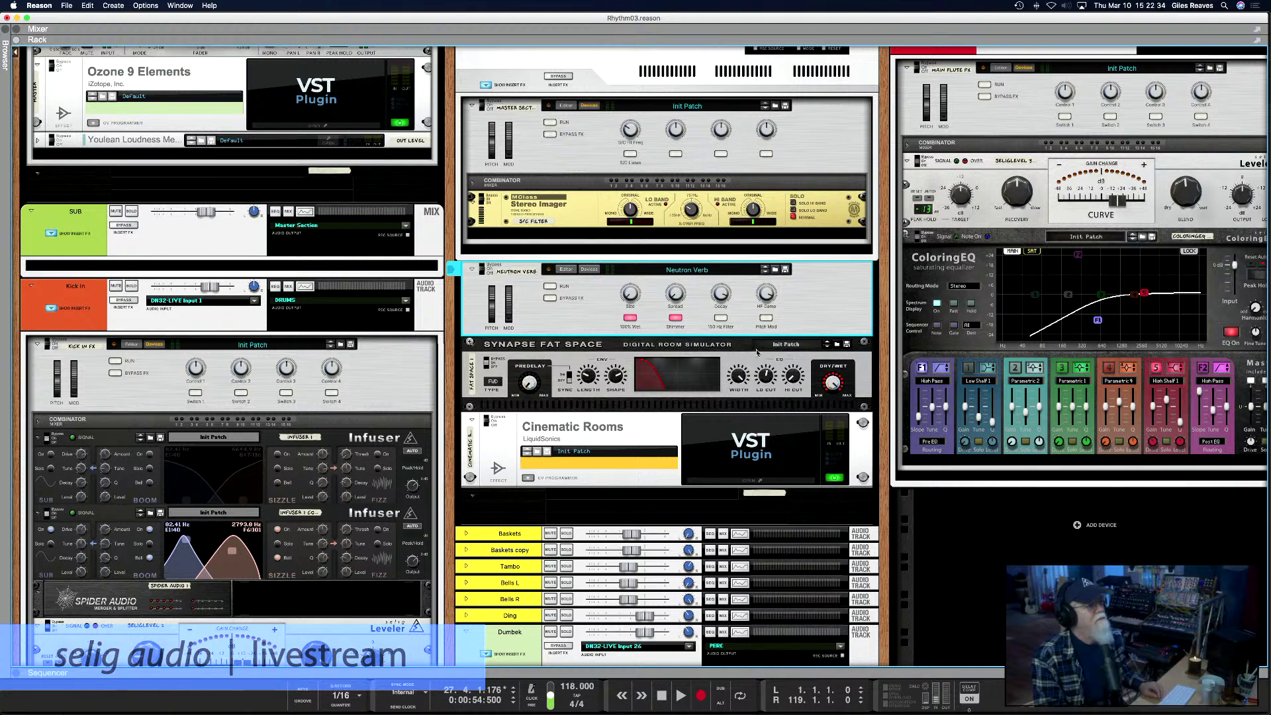
mouse_move(719, 296)
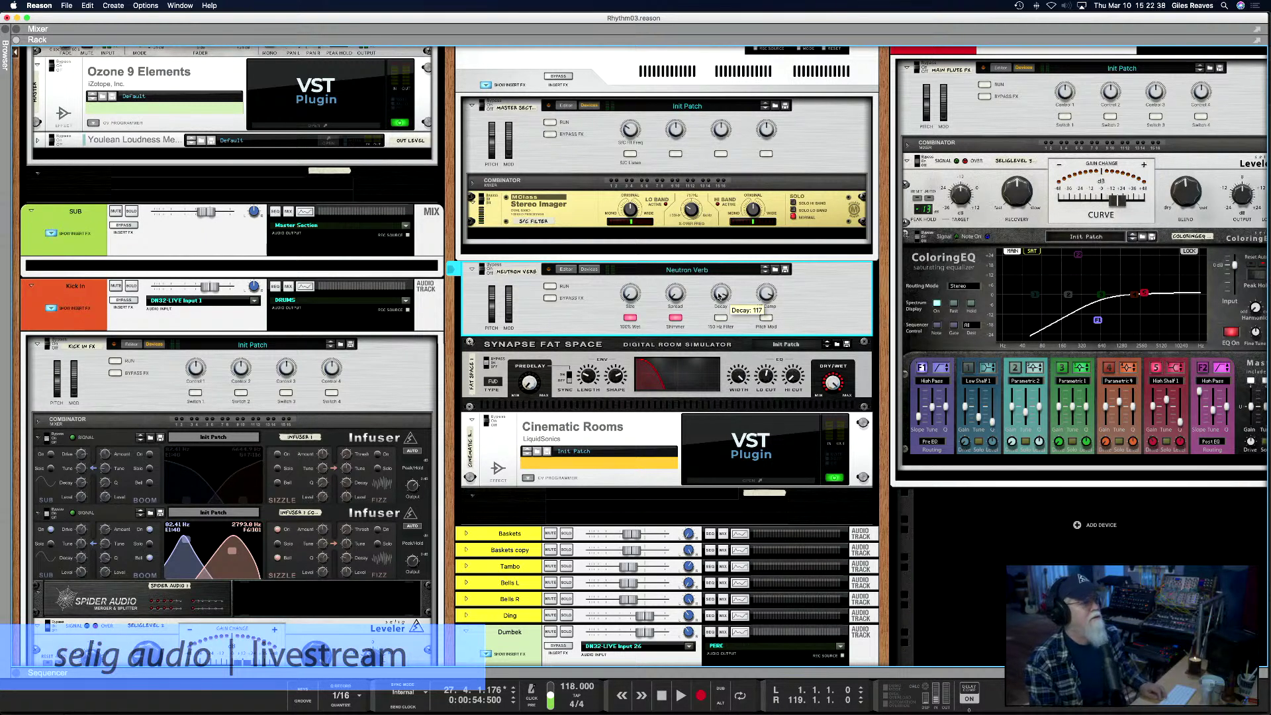
key(space)
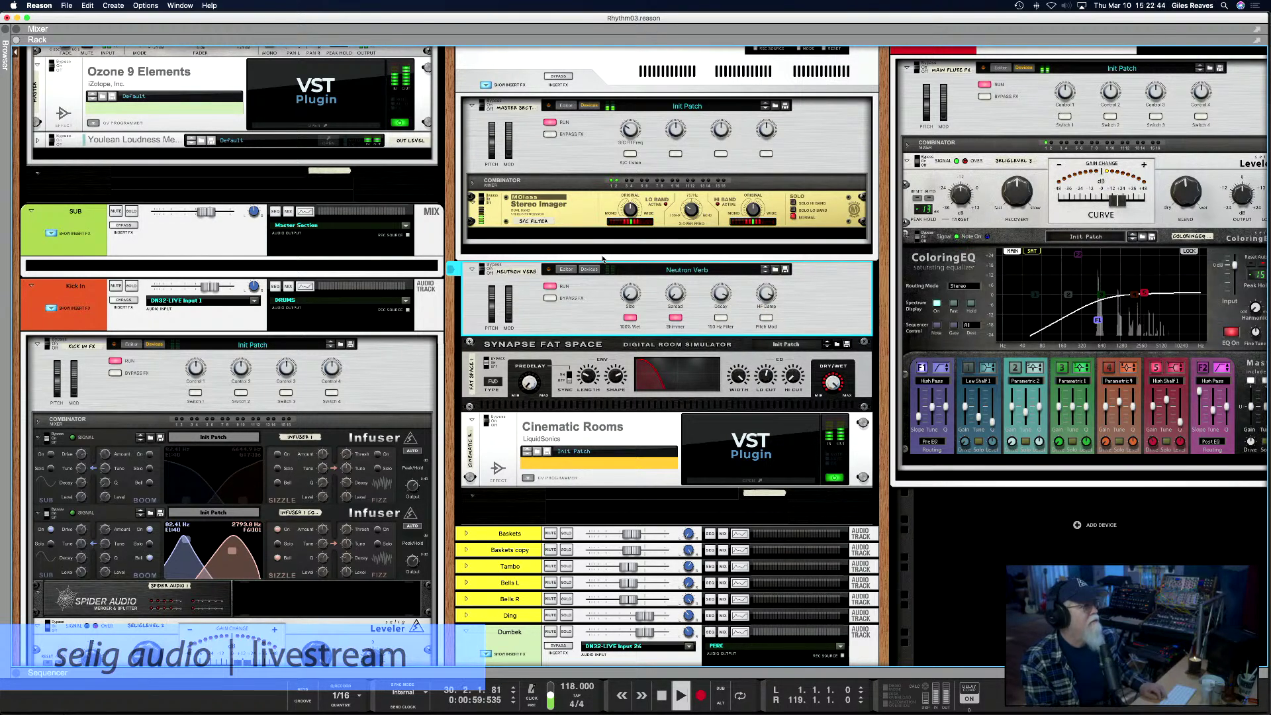
key(space)
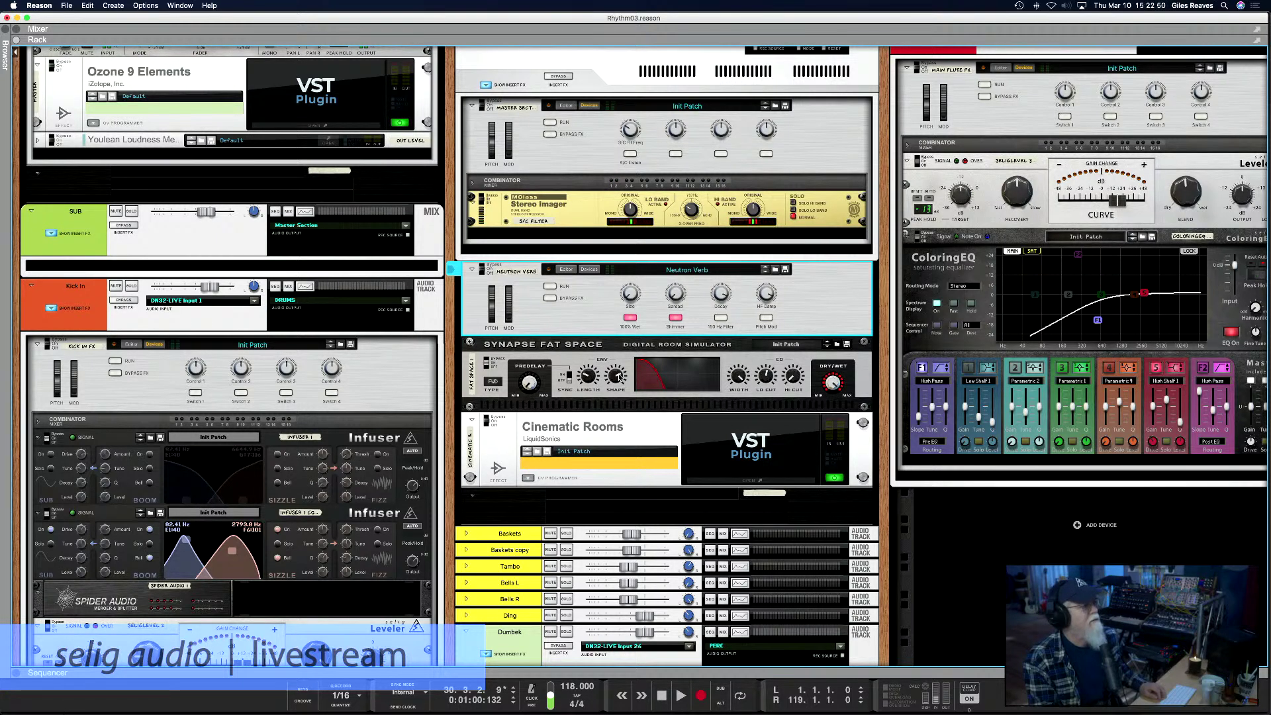
mouse_move(617, 376)
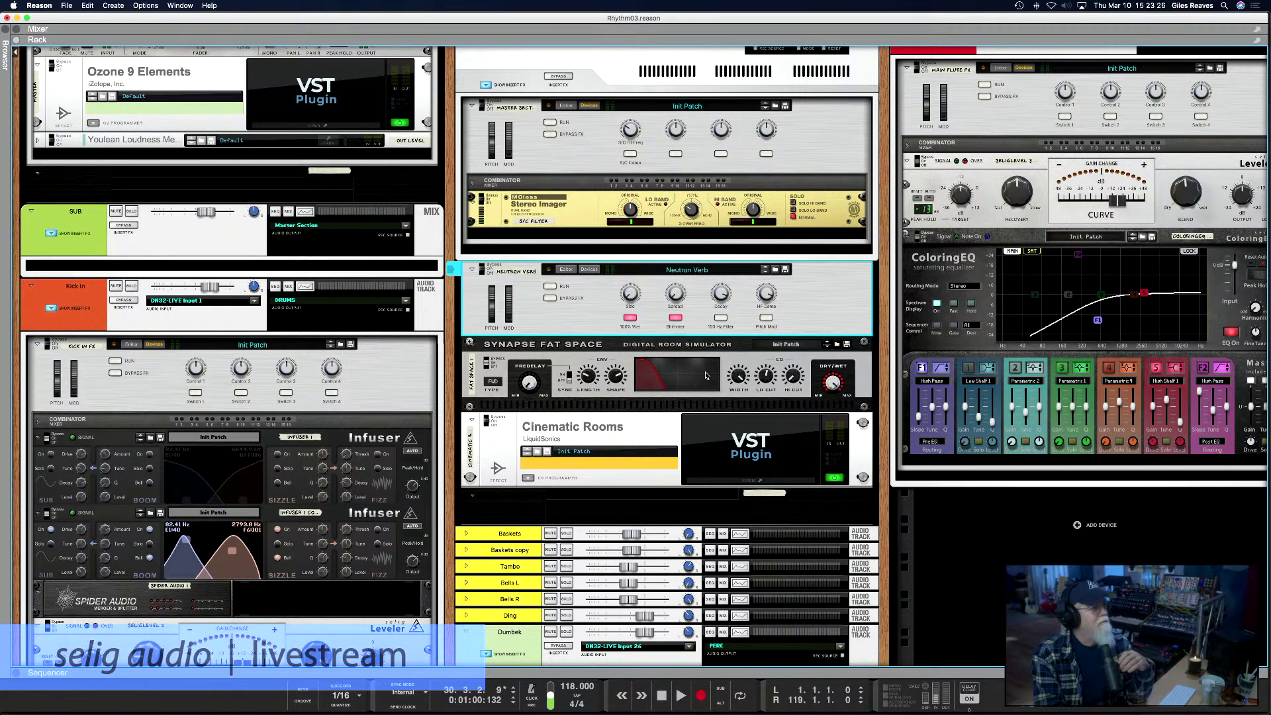
Find the GtrNoise mix channel in the rack, solo and play it while skipping ahead through the song, and return to the sequencer
scroll(706, 375, down, 10)
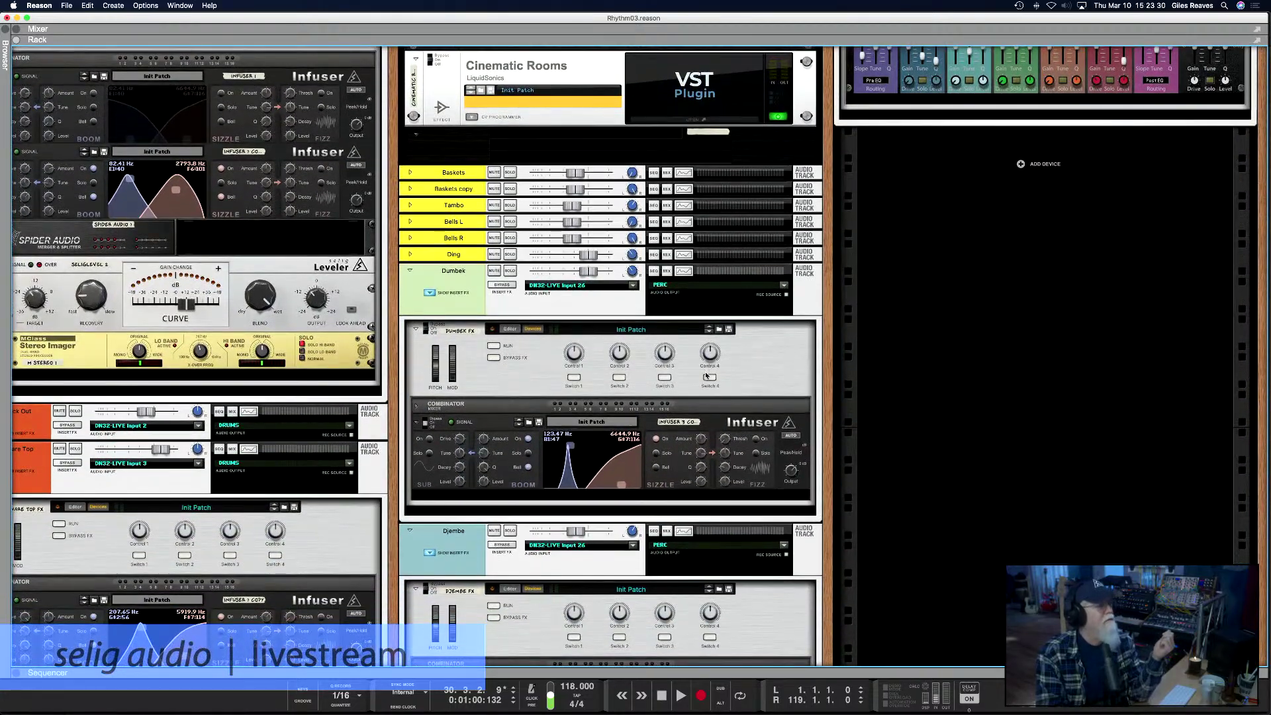
scroll(706, 375, down, 4)
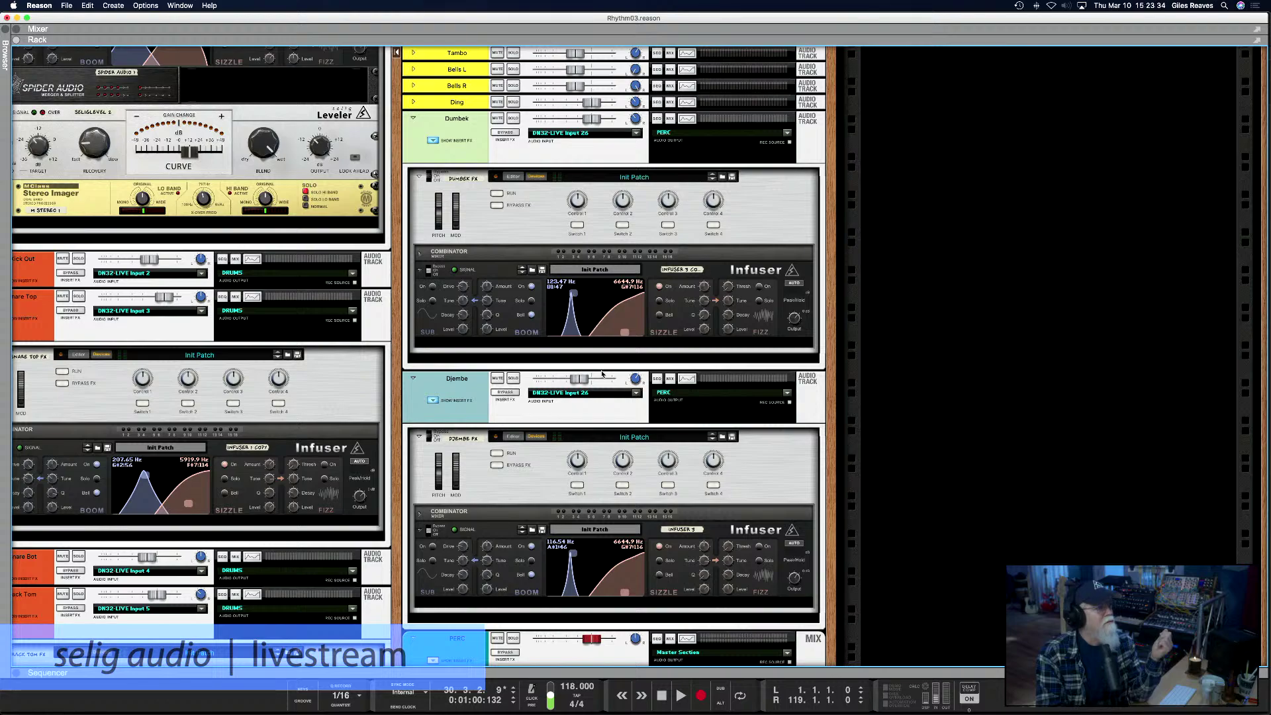
scroll(710, 522, down, 14)
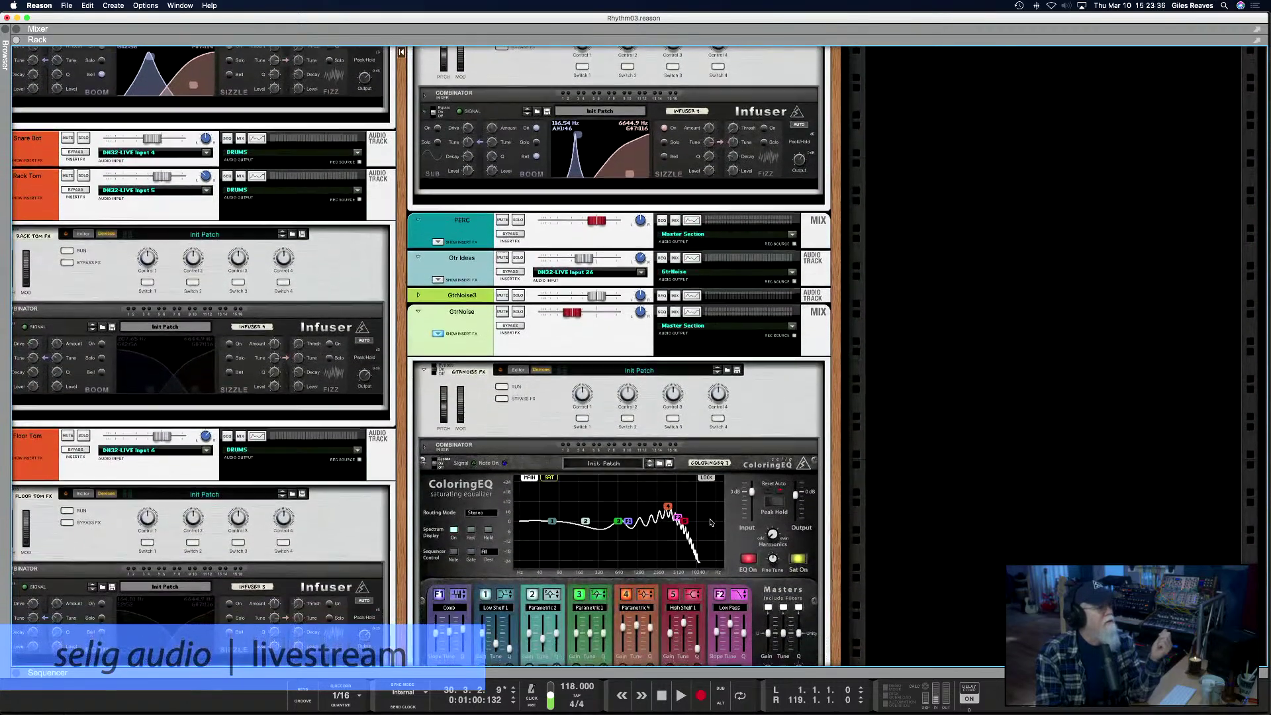
scroll(710, 522, down, 1)
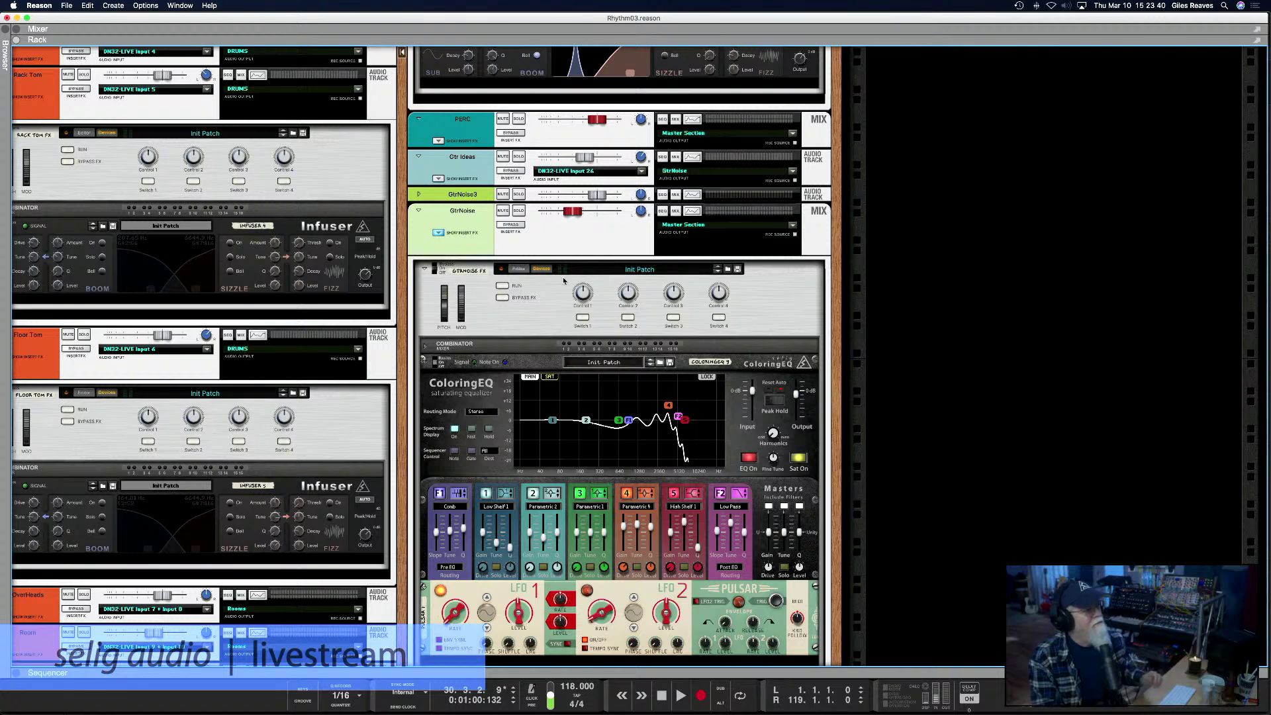
click(519, 211)
key(space)
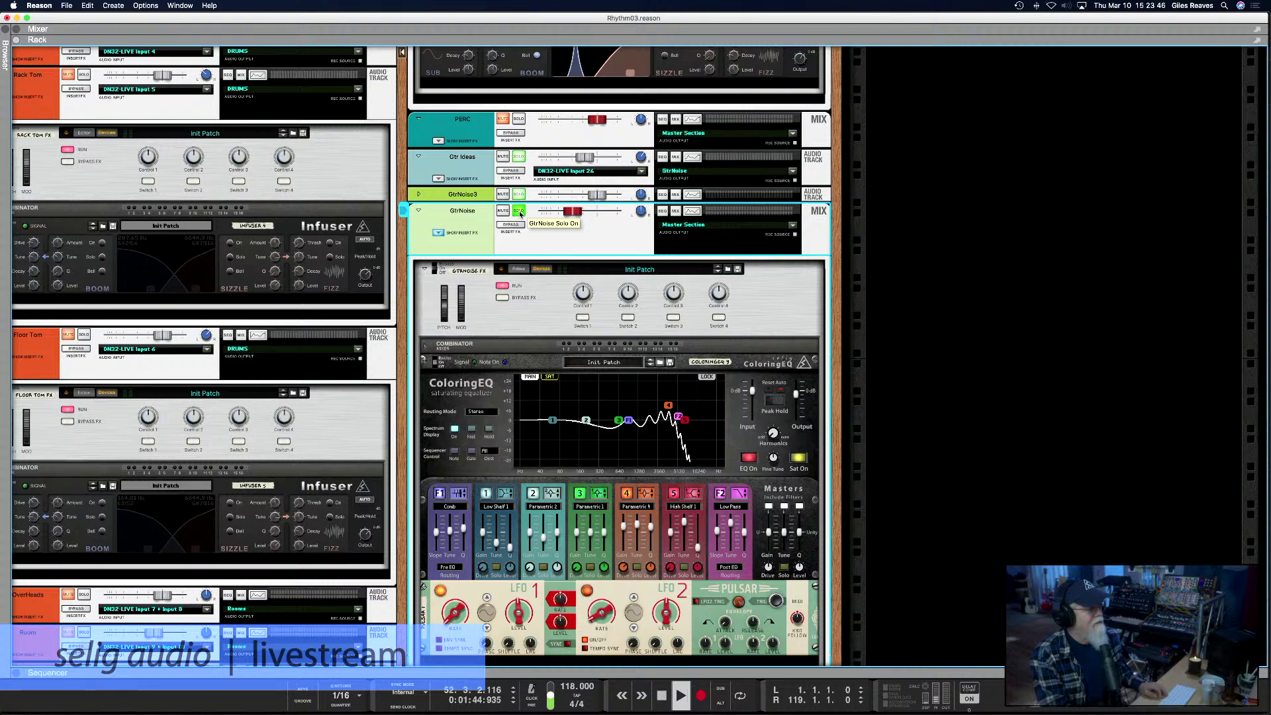
key(KP_8)
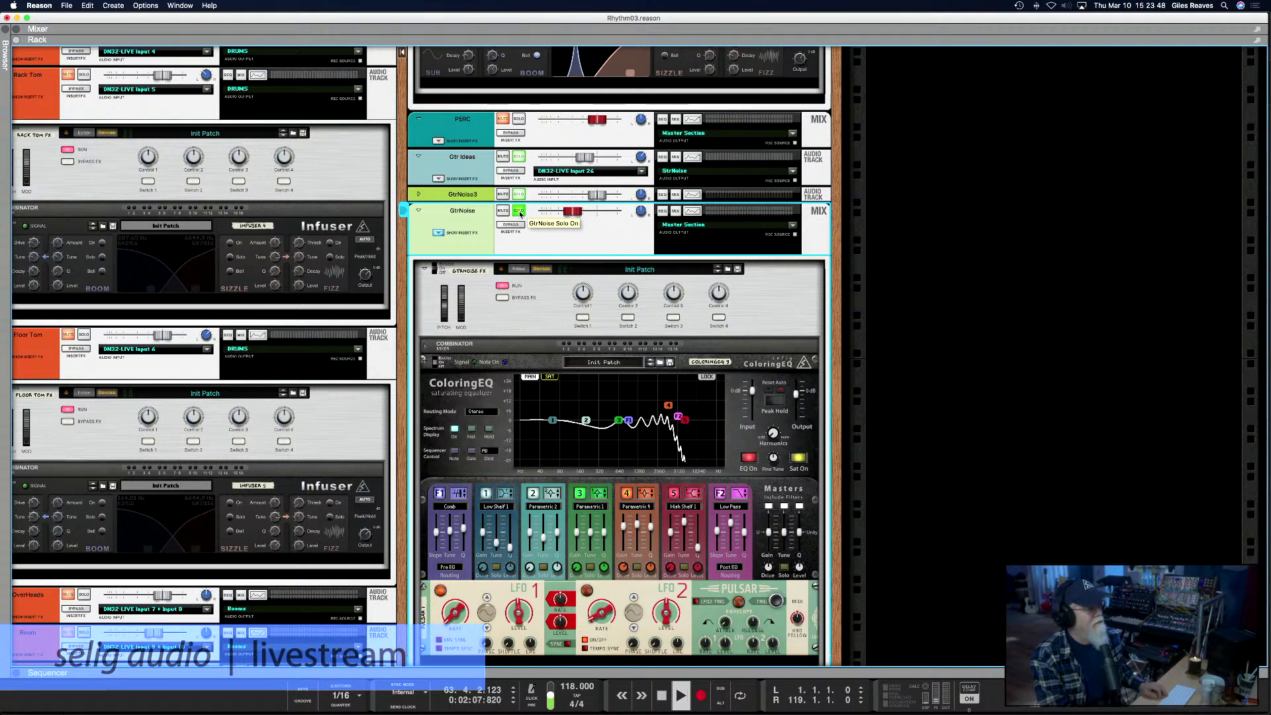
key(KP_8)
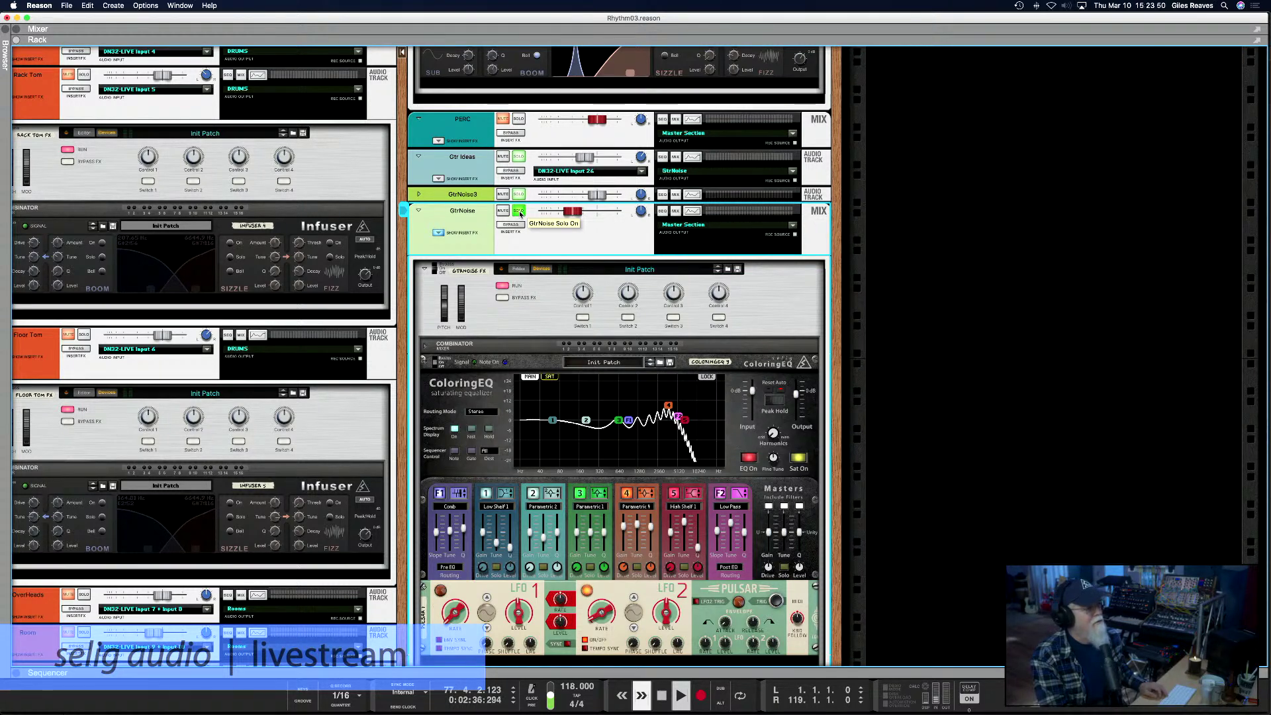
key(KP_8)
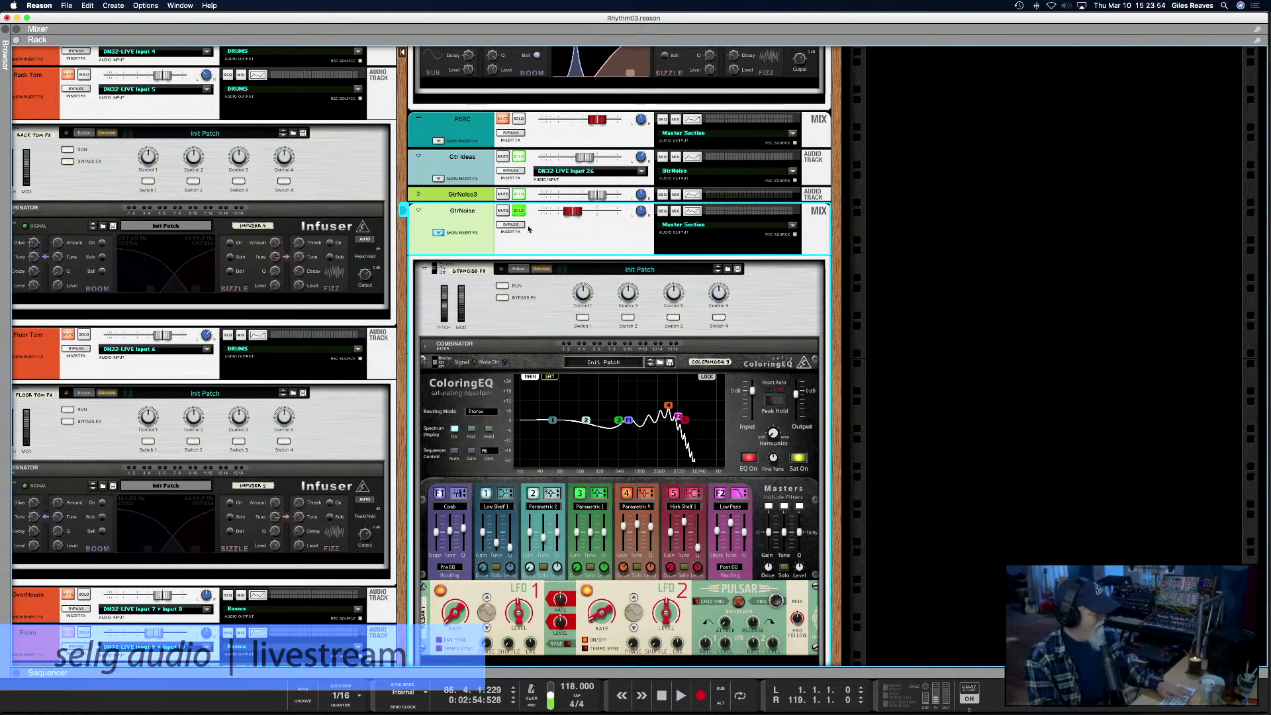
key(F7)
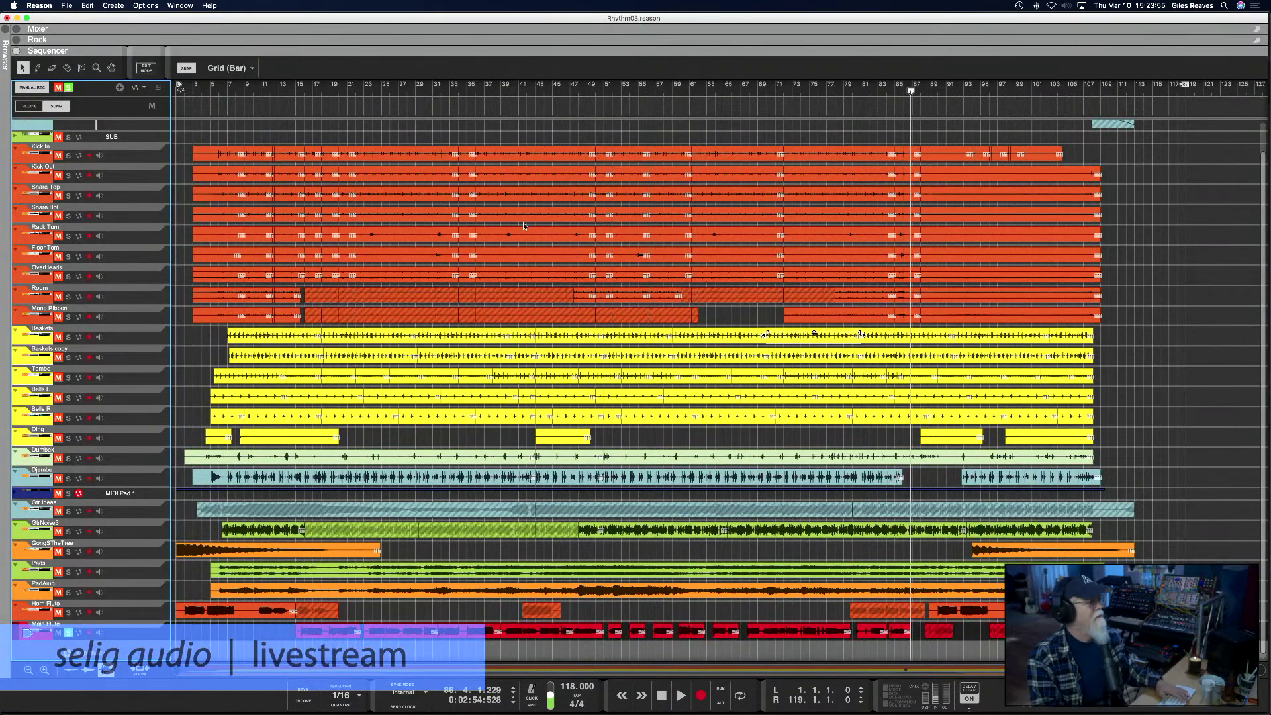
Restart playback around bar 51 in the sequencer, turn off the Main Flute's solo and return to the rack
click(613, 93)
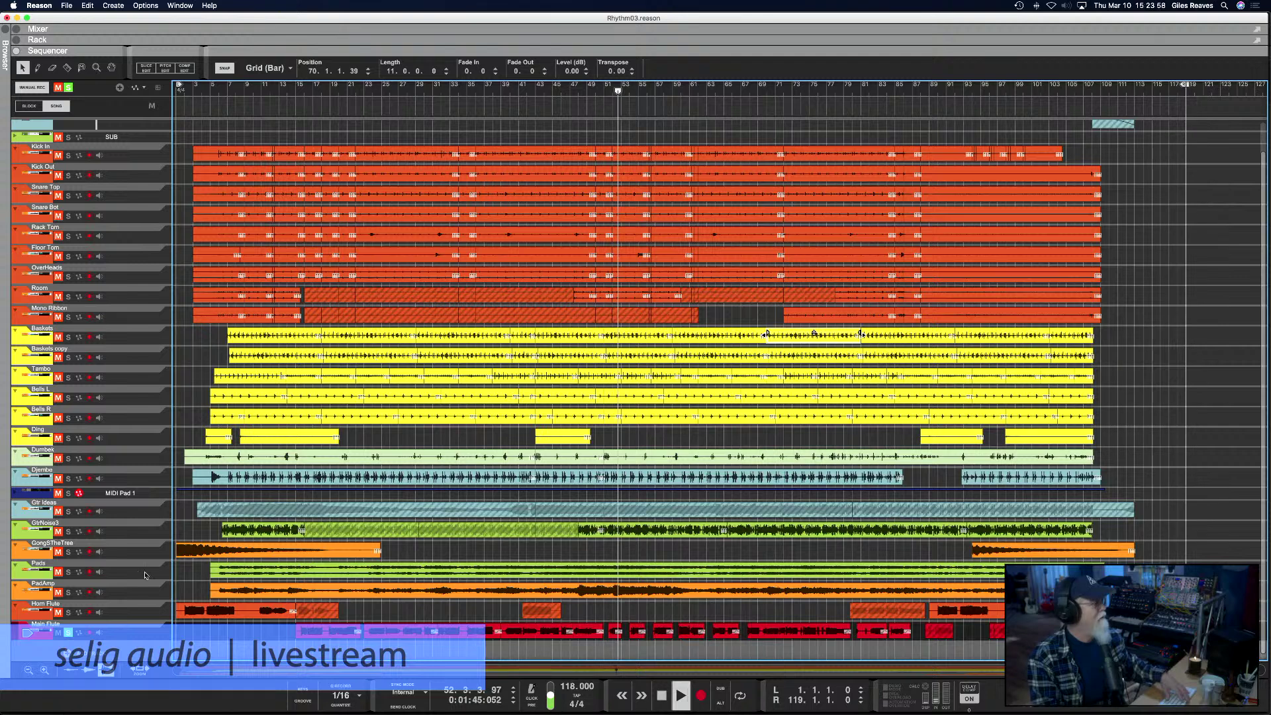
click(69, 633)
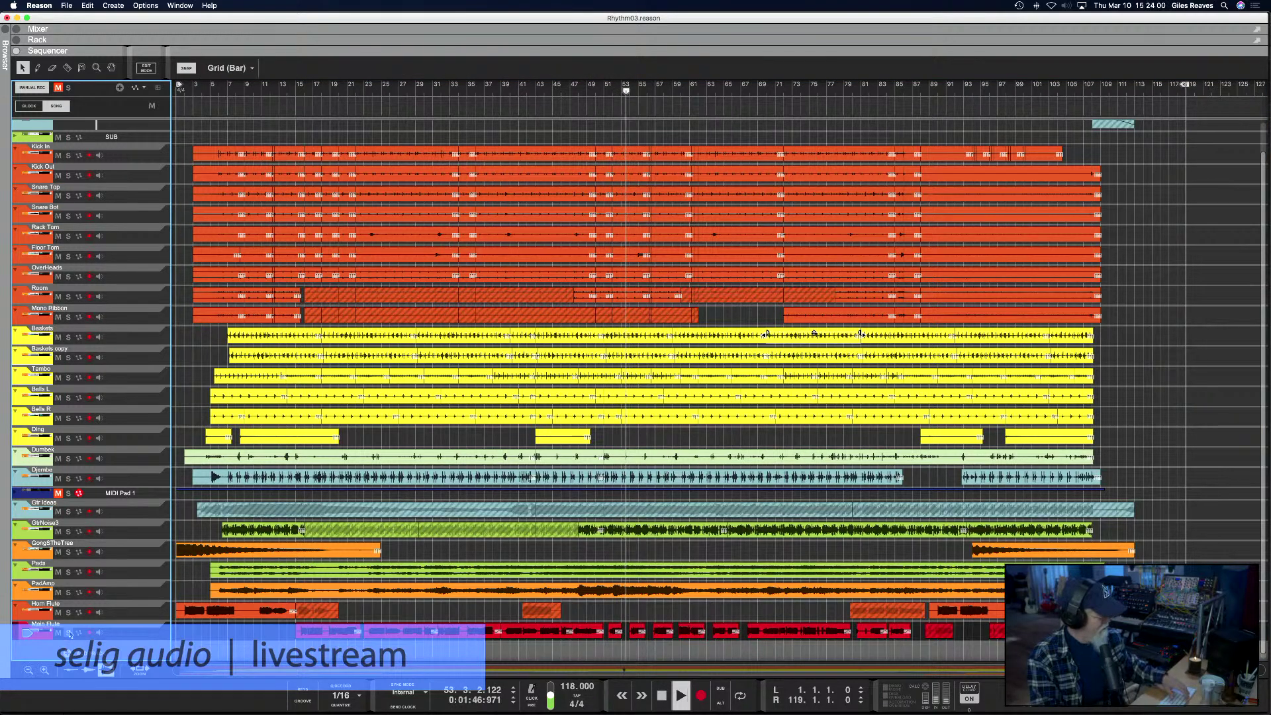
key(F6)
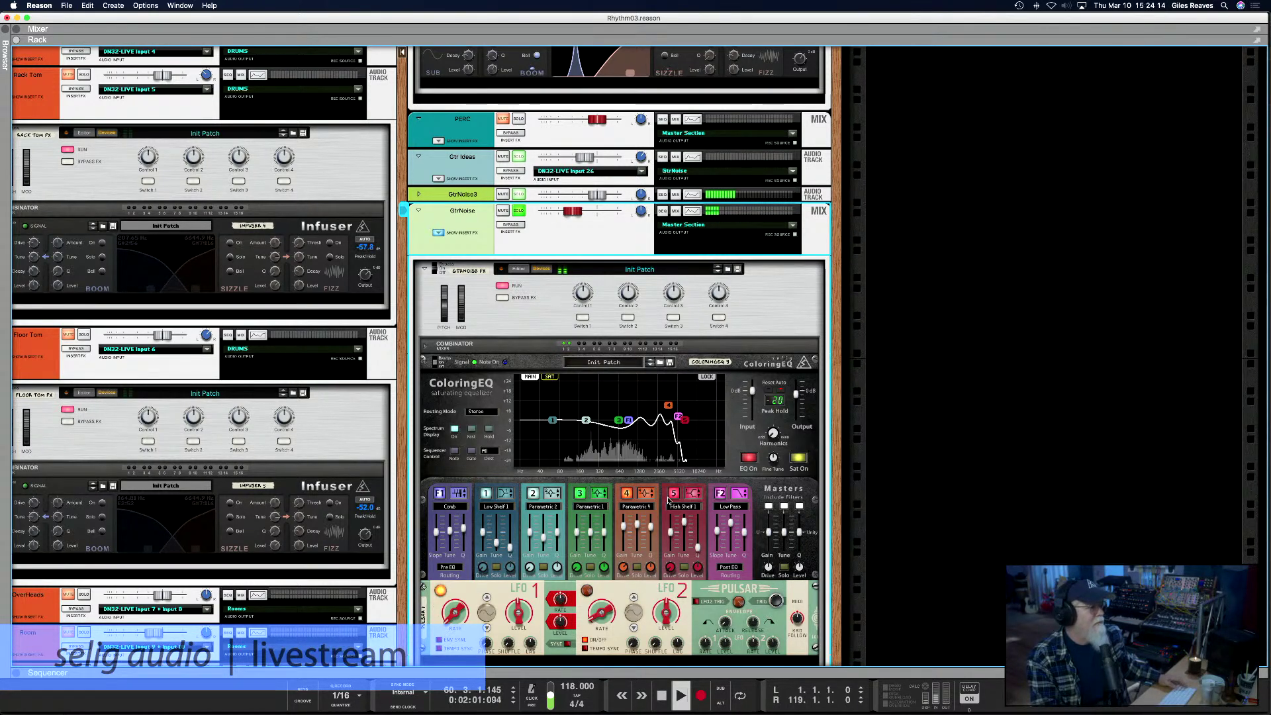
Compare the GtrNoise ColoringEQ with its F2 low-pass filter off and on, and inspect the Pulsar LFO cabling on the rack's rear
click(721, 496)
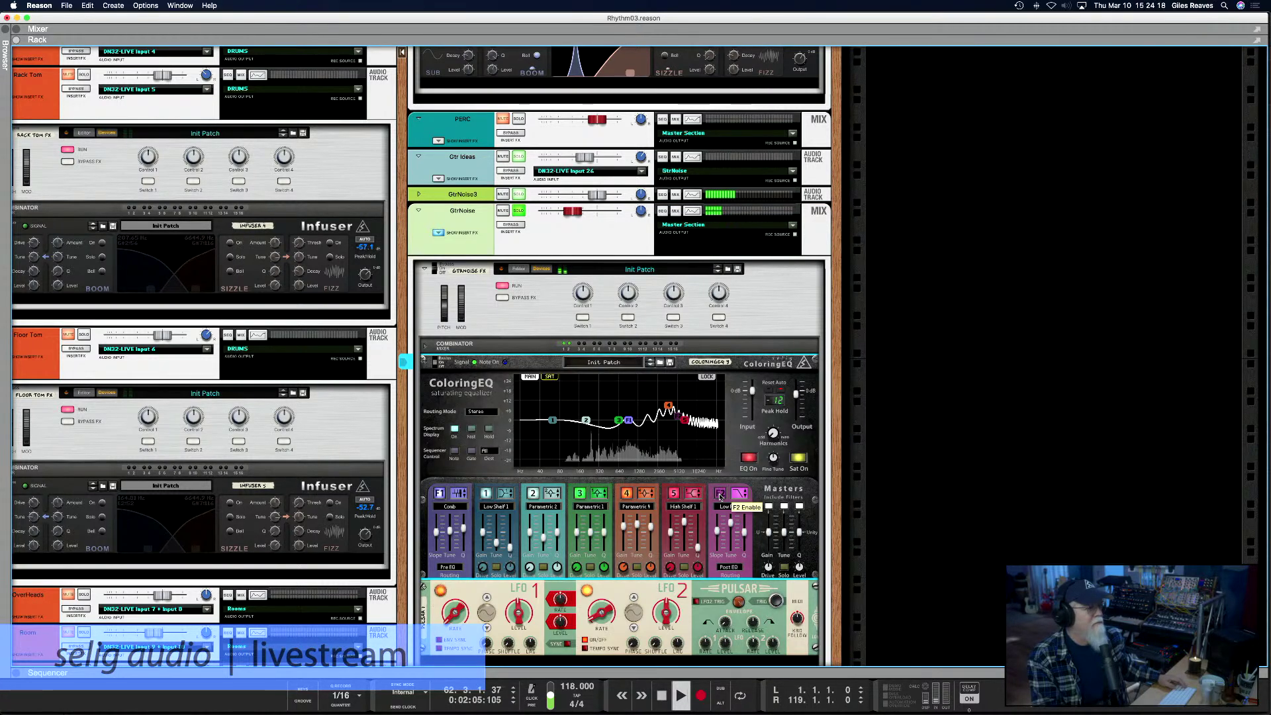
click(721, 495)
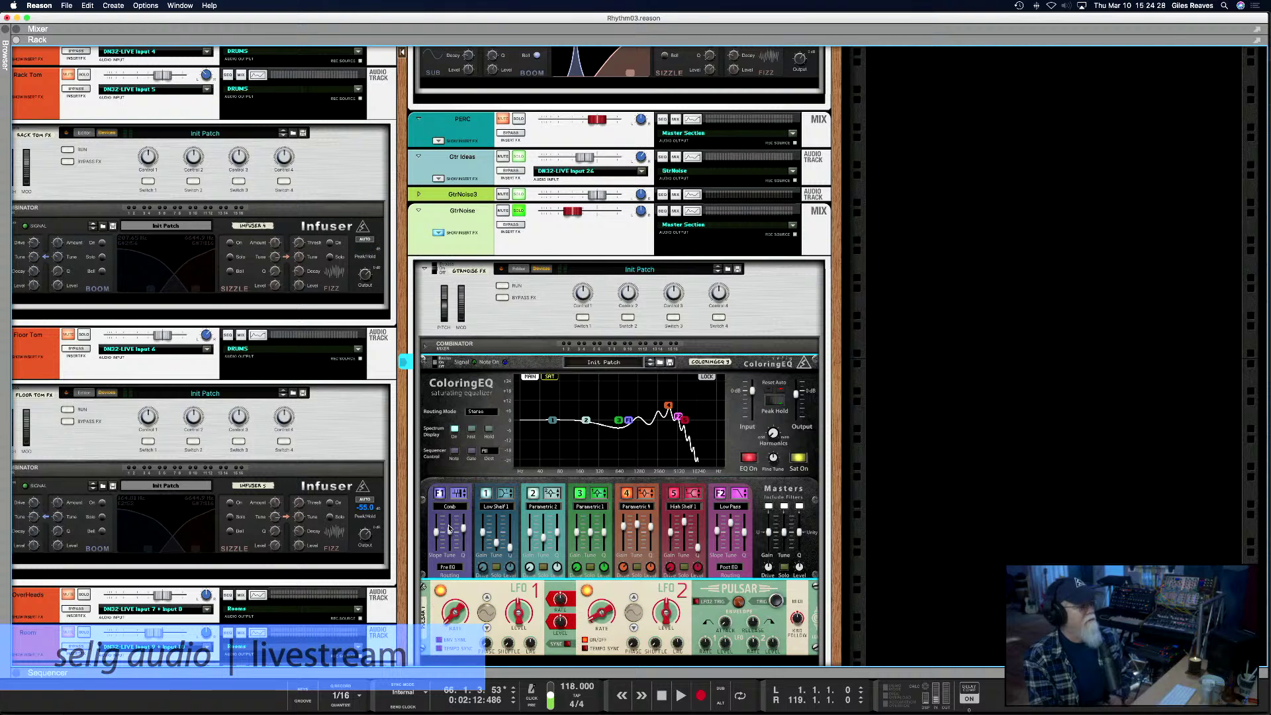
mouse_move(452, 528)
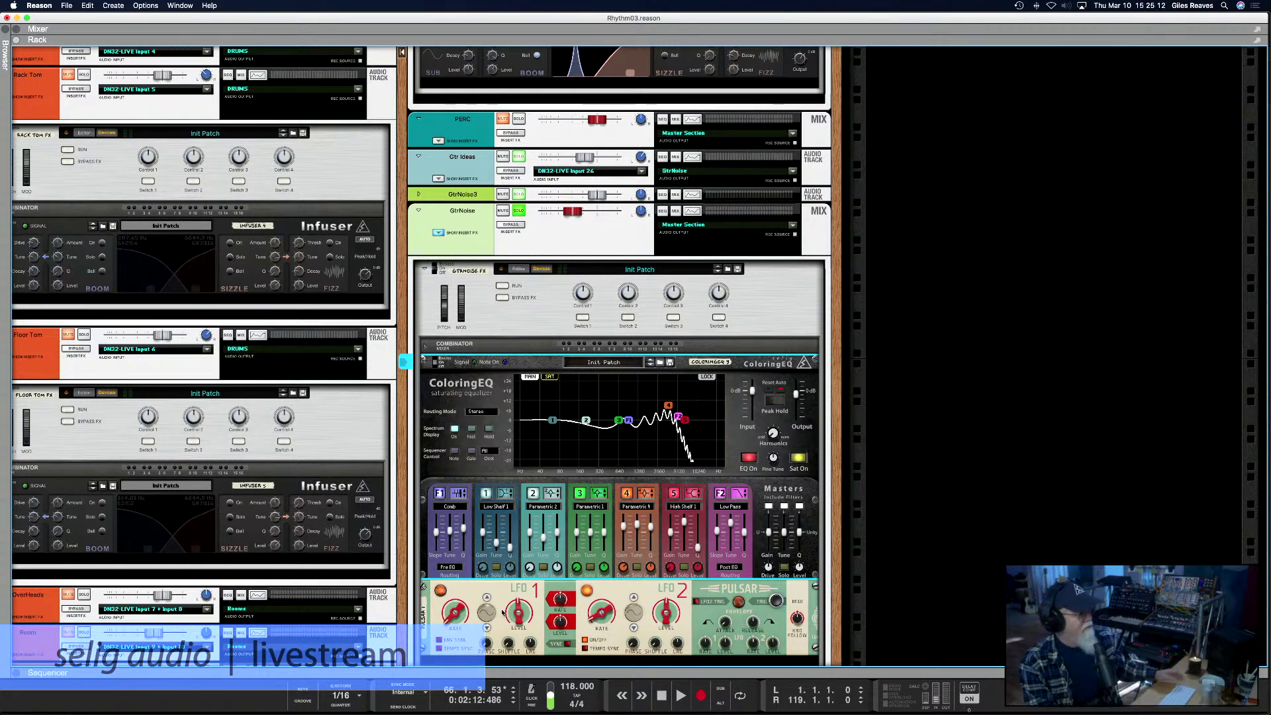
key(Tab)
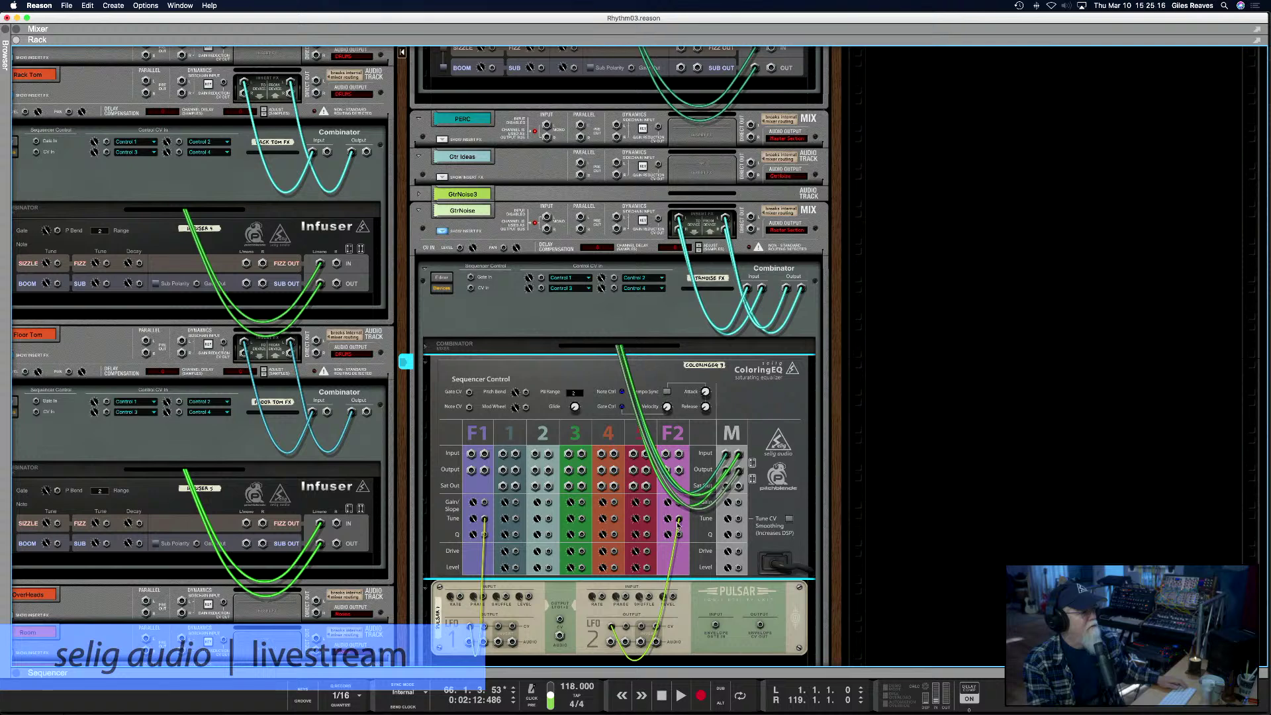
key(Tab)
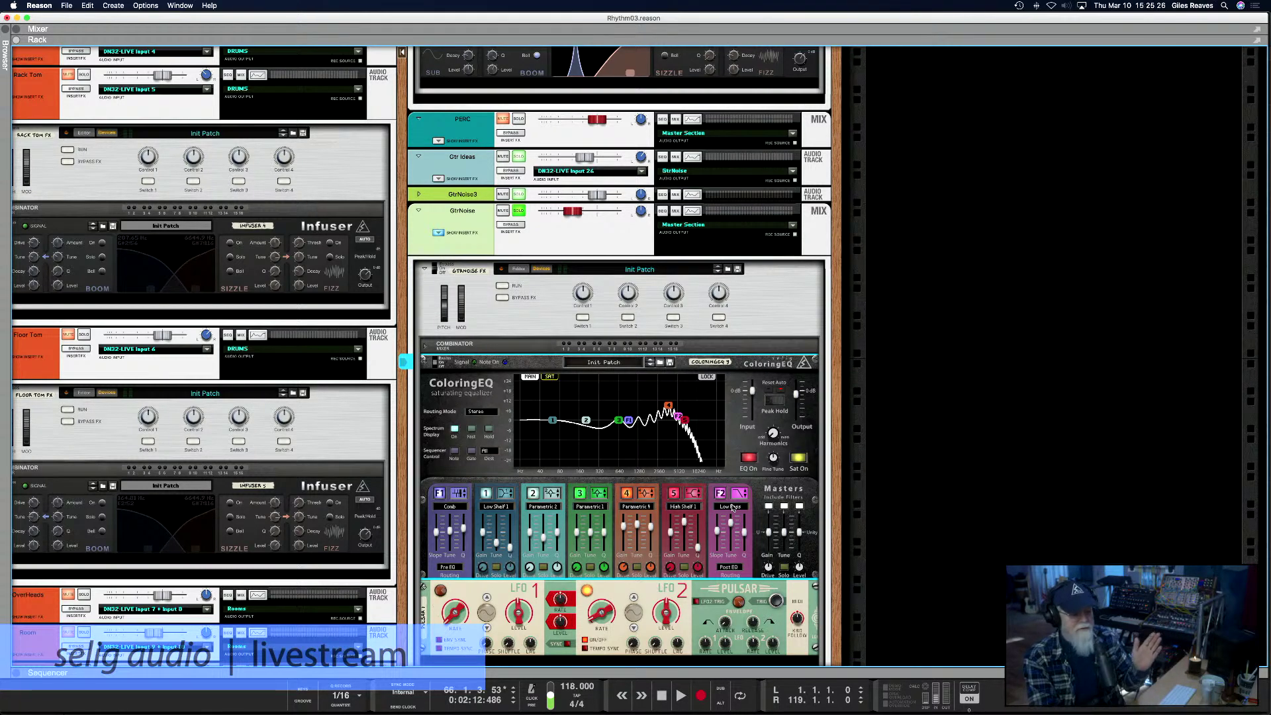
click(601, 616)
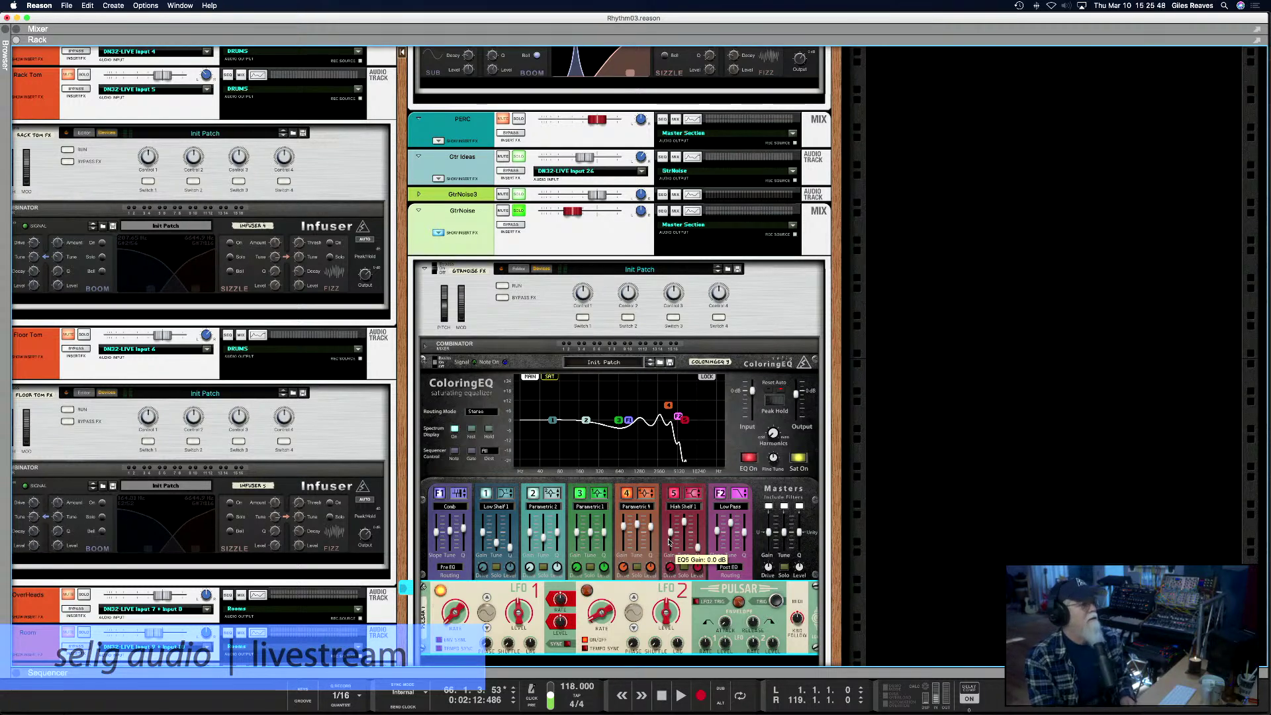
Turn off the GtrNoise solo, find the Pads track further down the rack, solo it and start playback
scroll(669, 541, up, 1)
scroll(668, 542, up, 2)
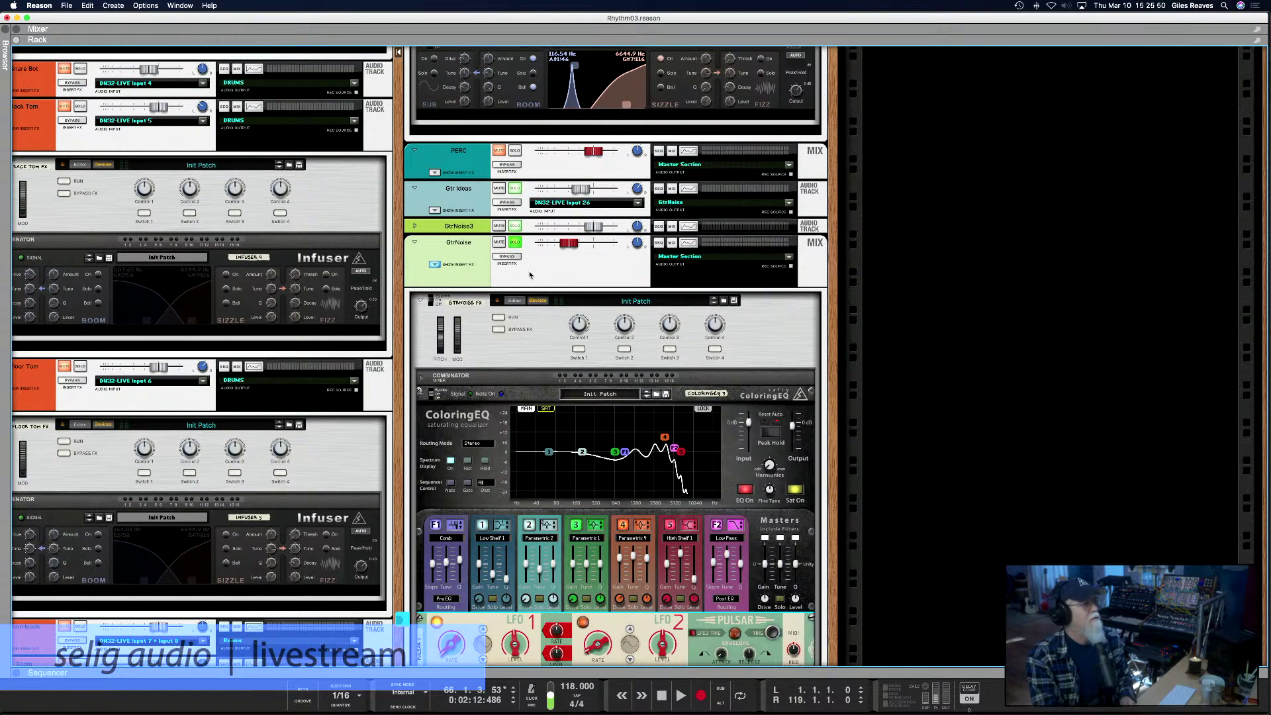
click(516, 245)
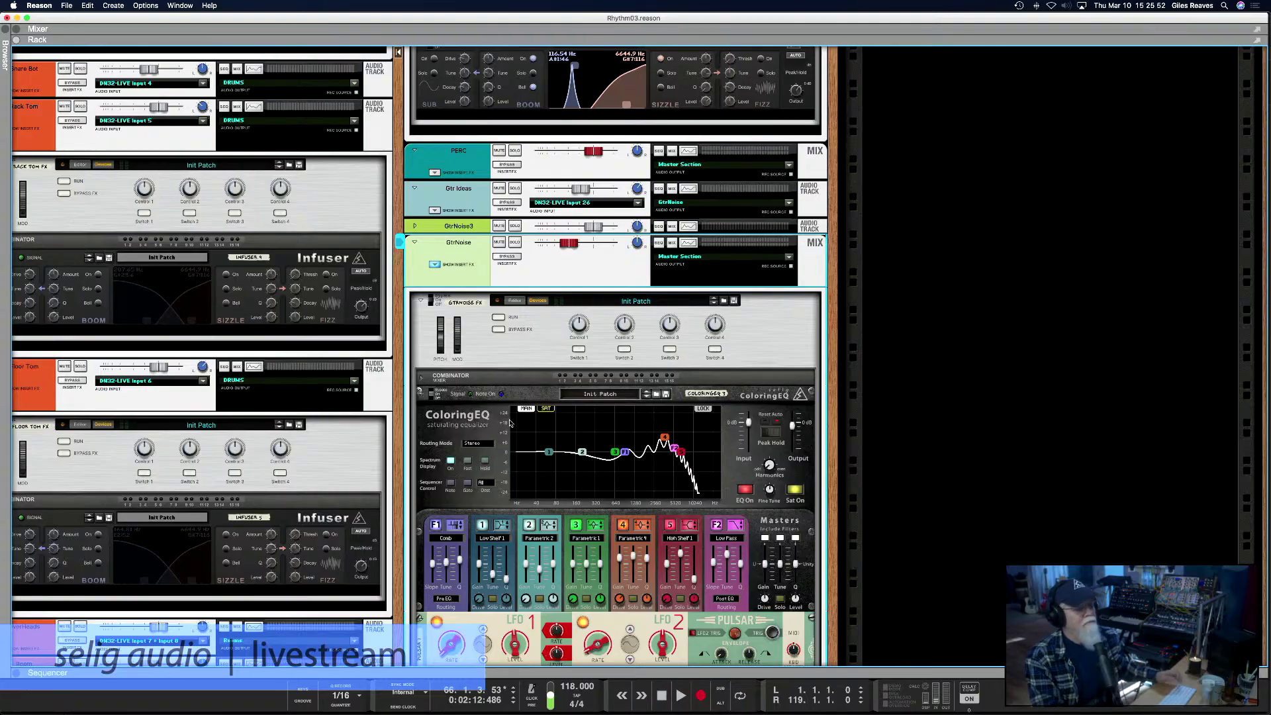
scroll(516, 431, down, 20)
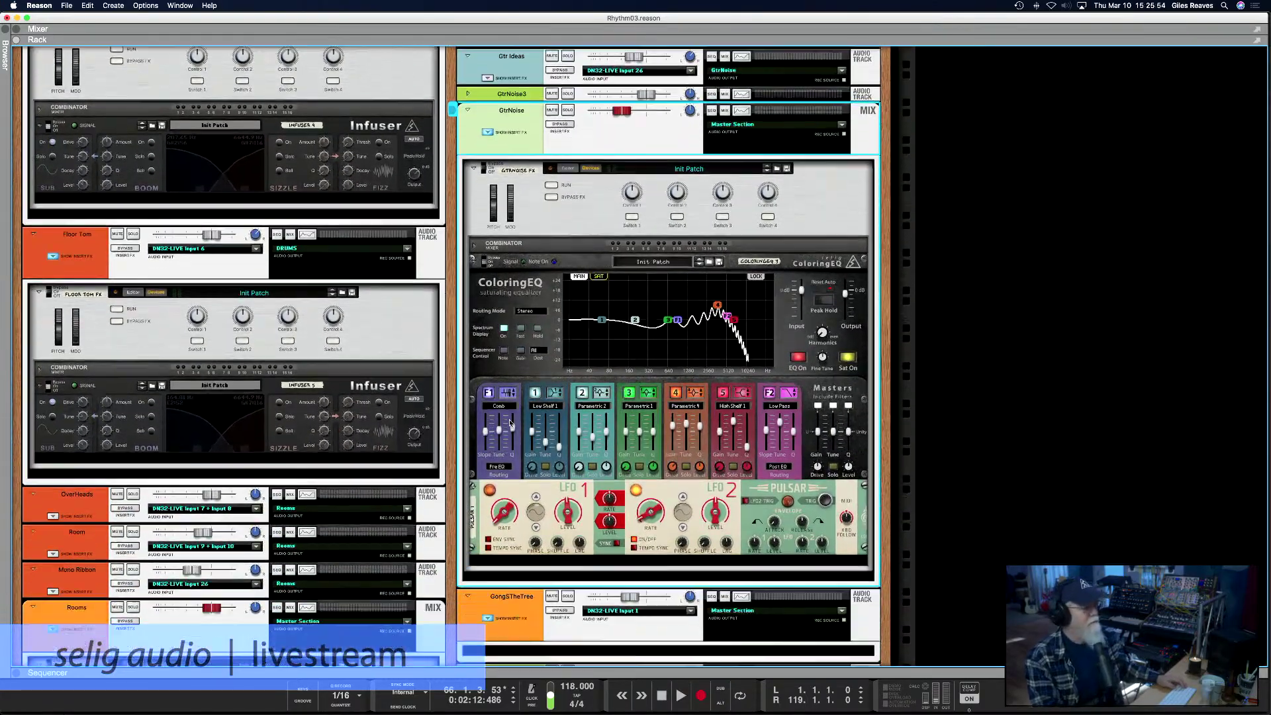
scroll(510, 421, down, 20)
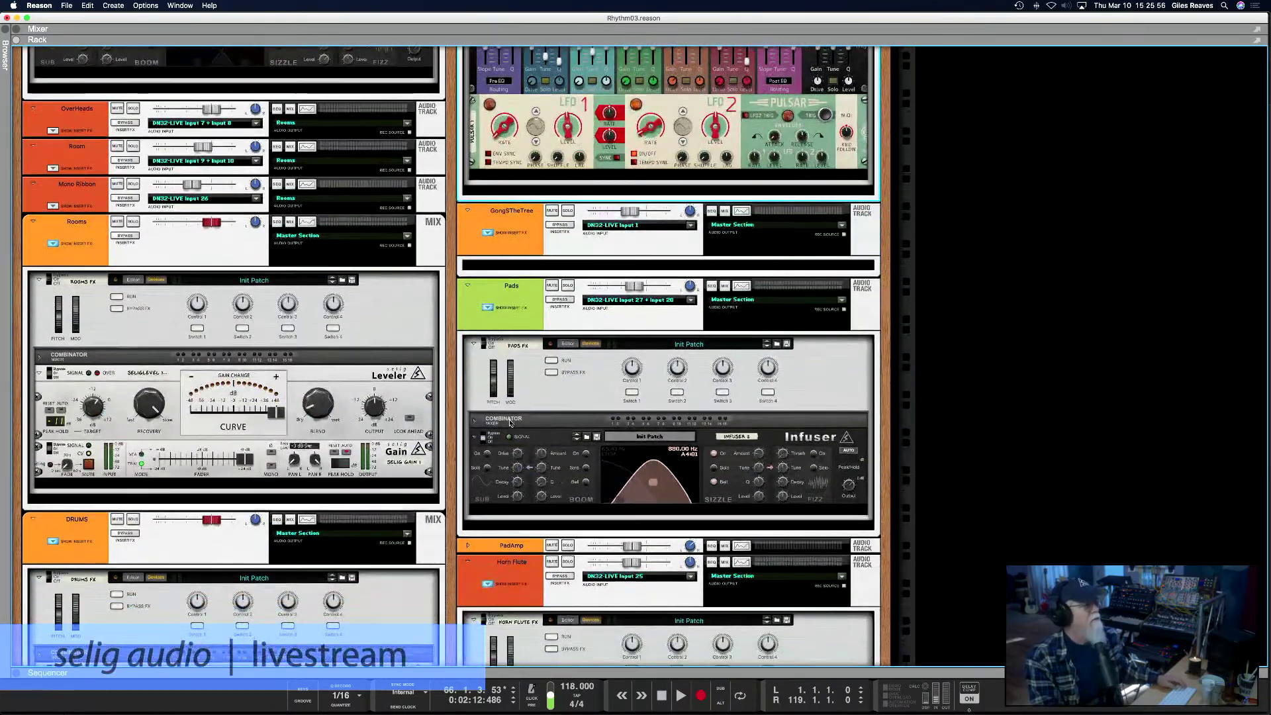
scroll(583, 408, down, 2)
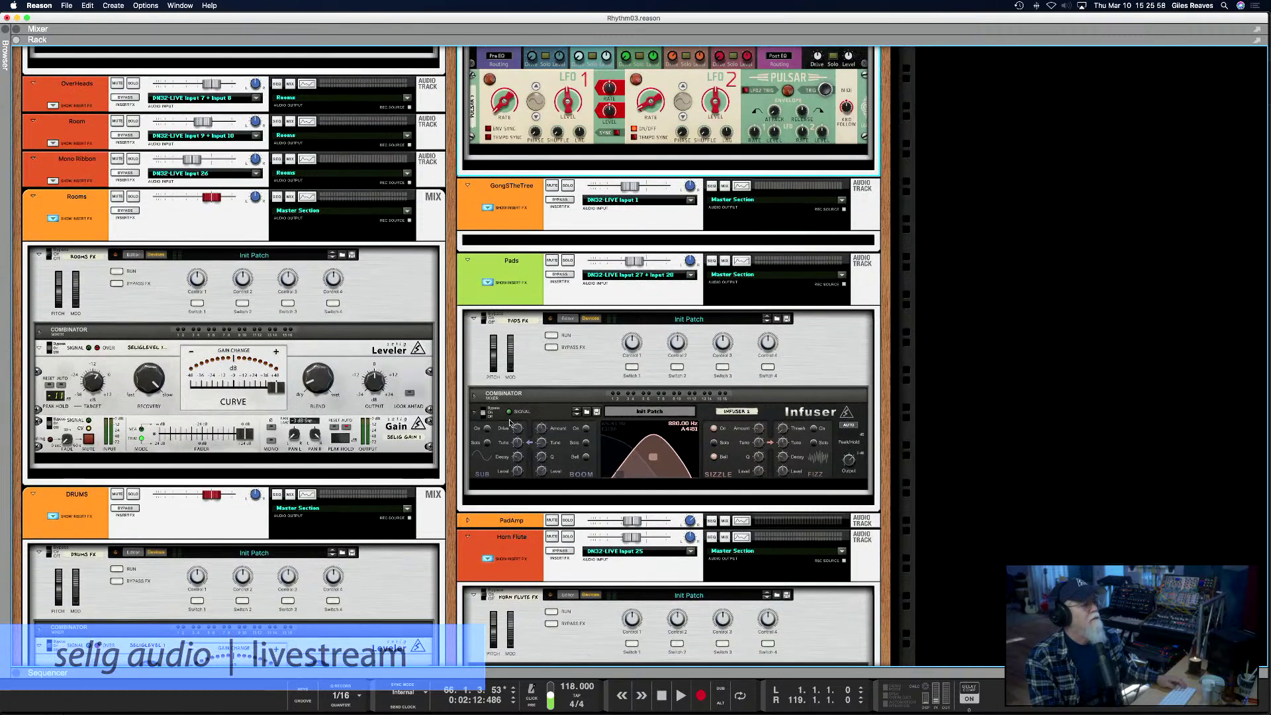
click(567, 260)
key(space)
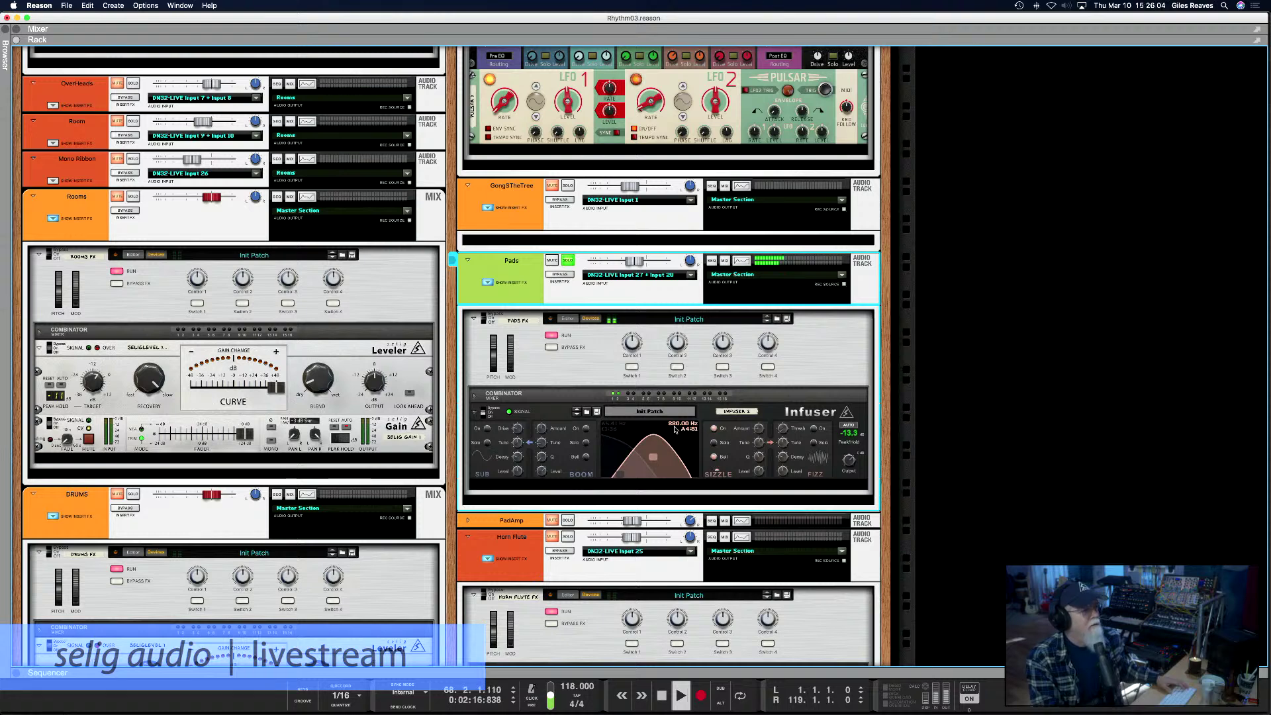
Compare the Pads with the Infuser's Sizzle band off and on, check its Amount setting and stop playback
click(714, 430)
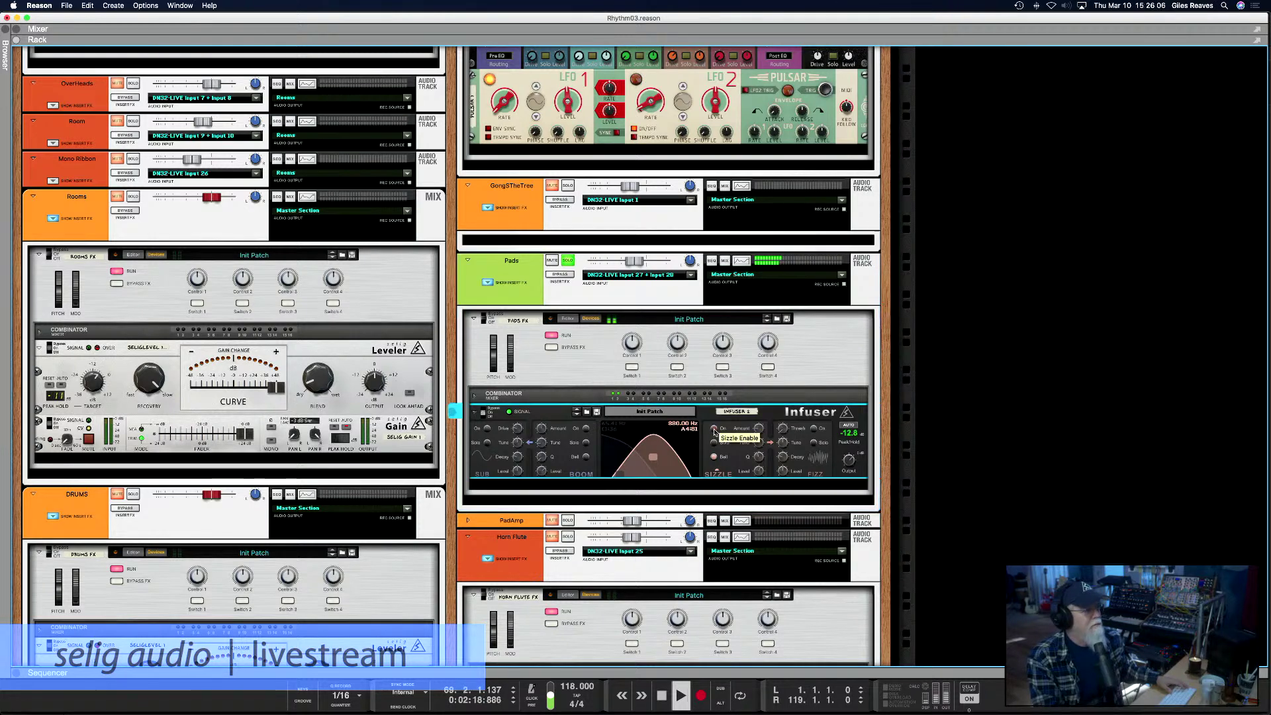
click(714, 430)
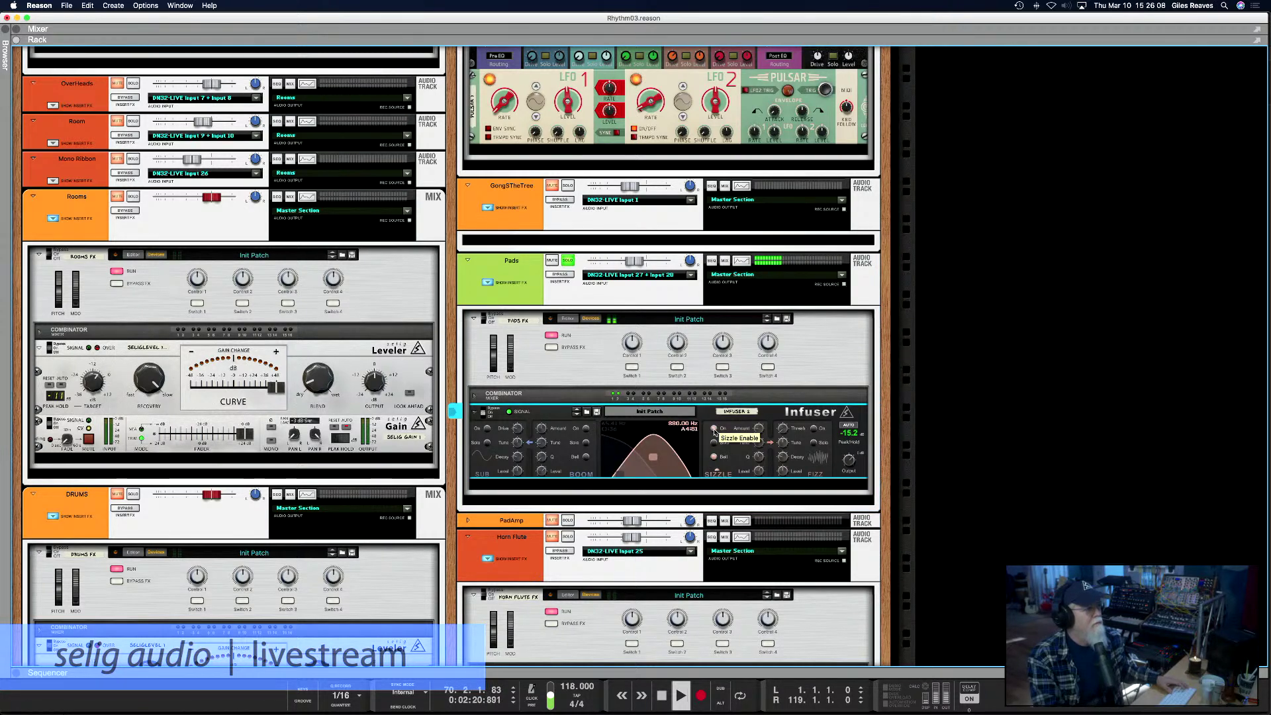
click(714, 430)
click(714, 430)
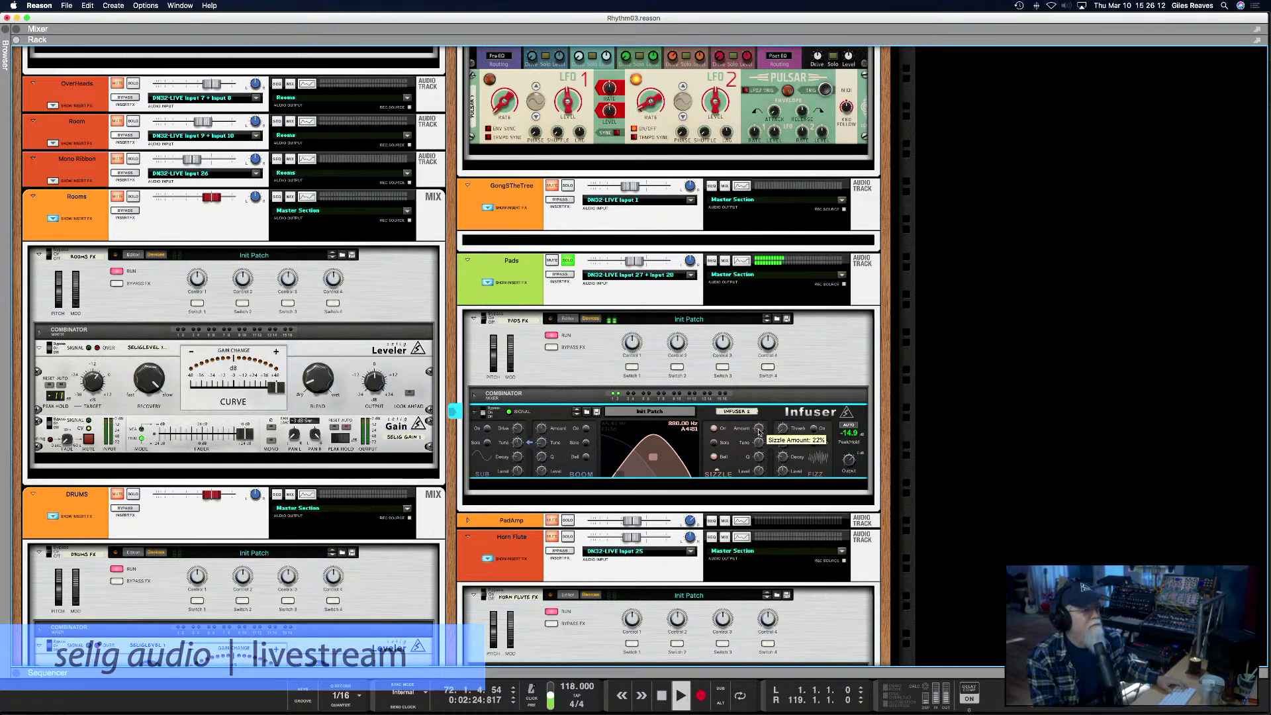
key(space)
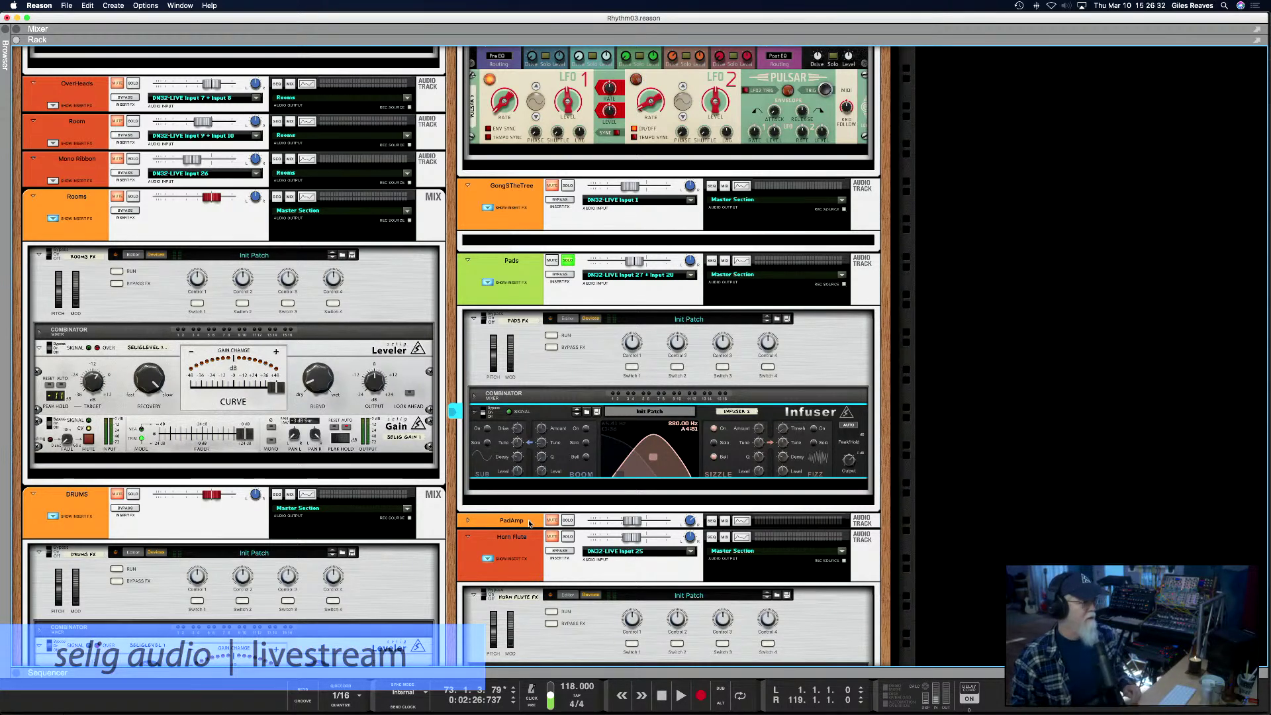
Turn off the solo on the Pads track
scroll(529, 524, down, 3)
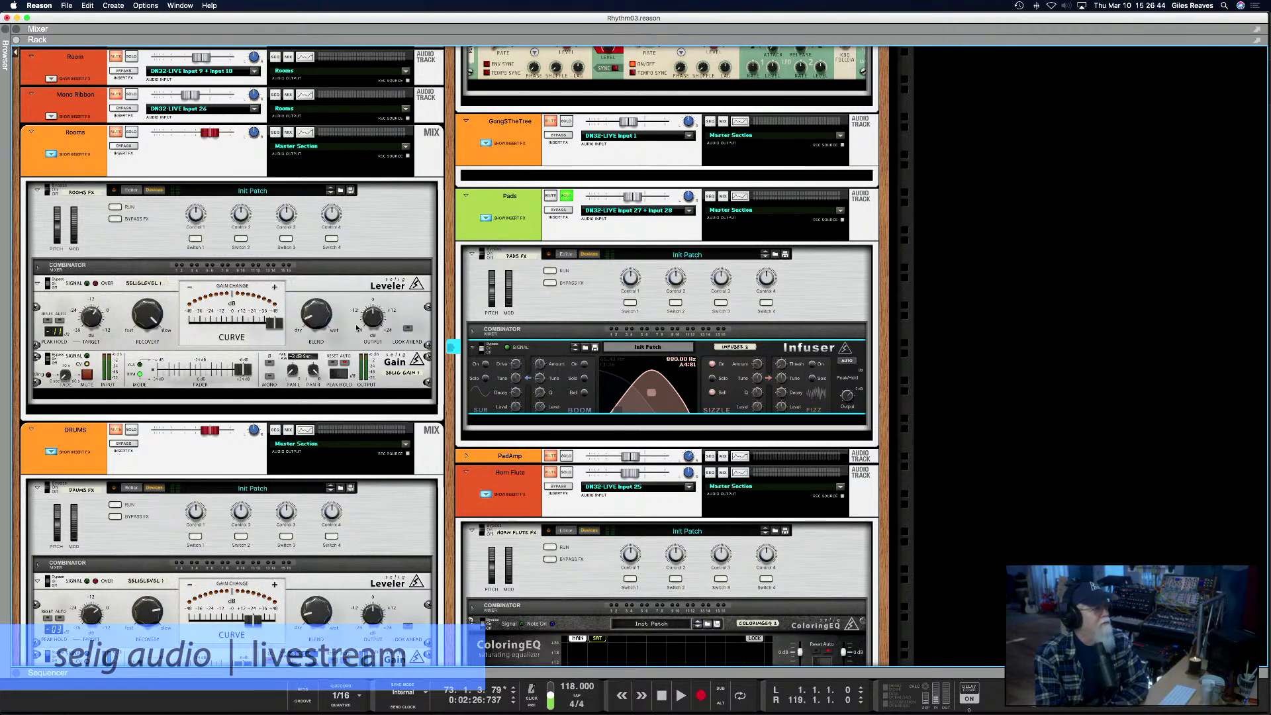
scroll(317, 268, up, 2)
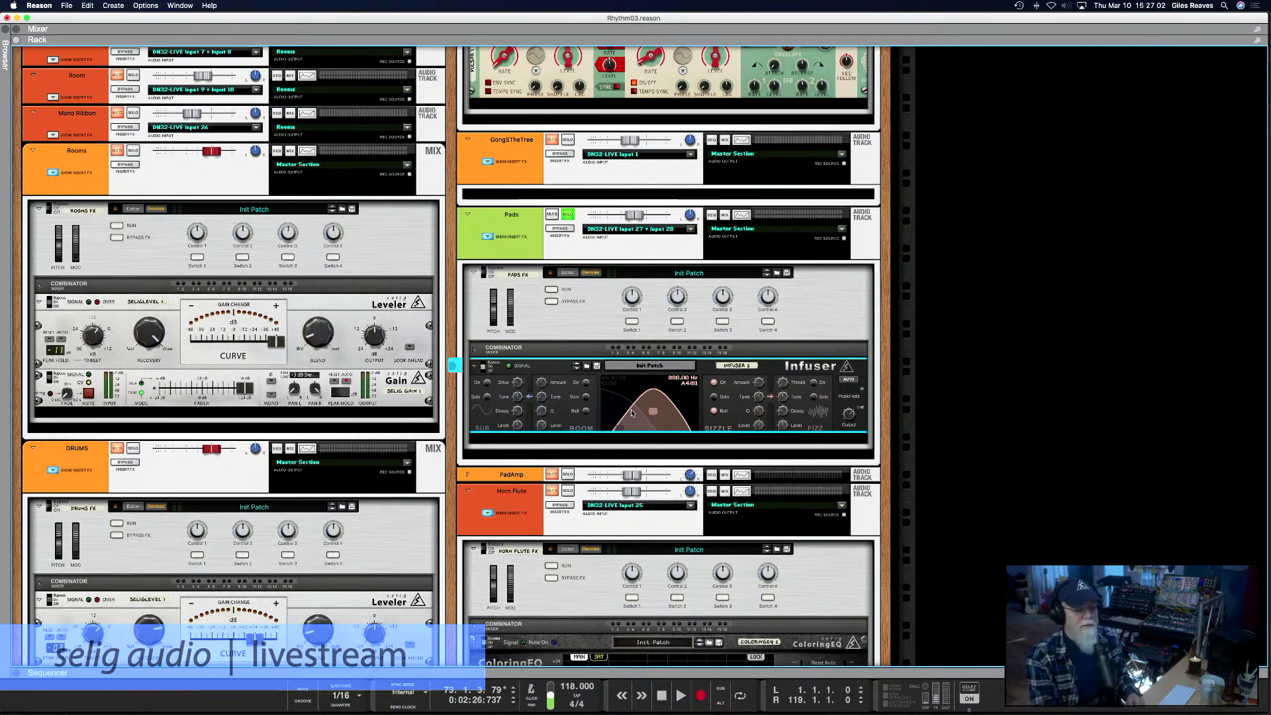
scroll(600, 476, down, 3)
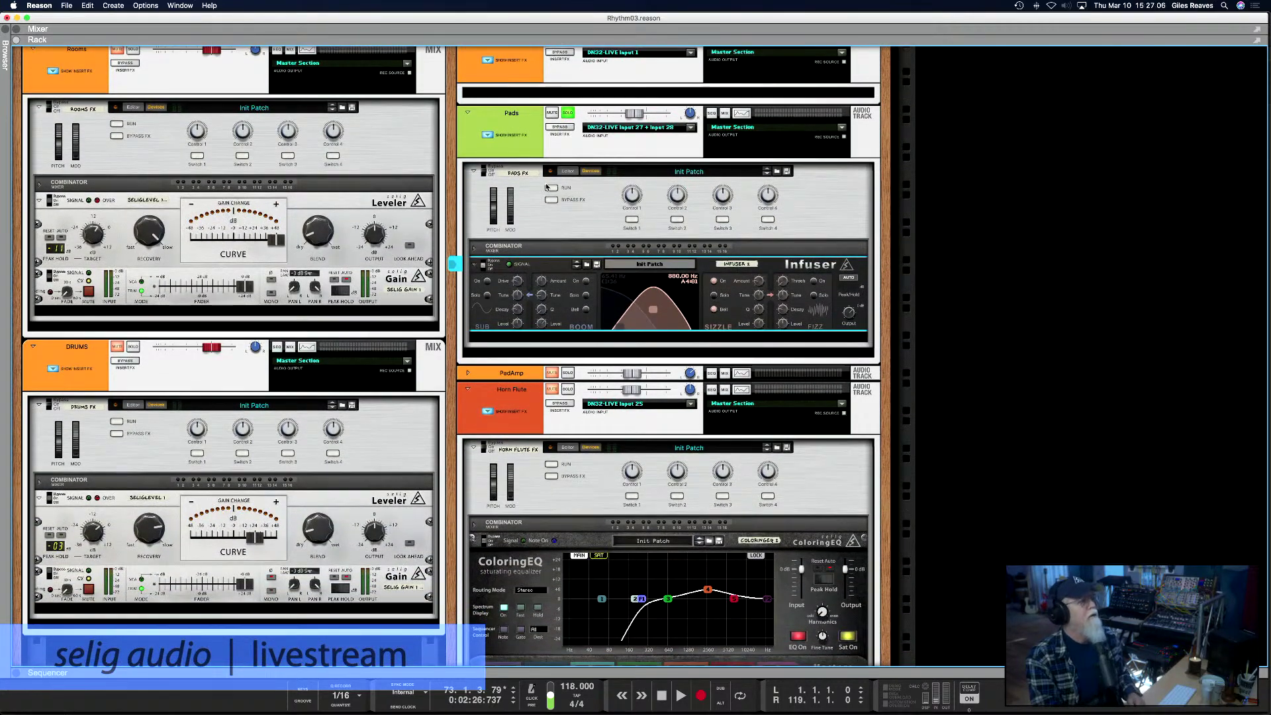
click(567, 113)
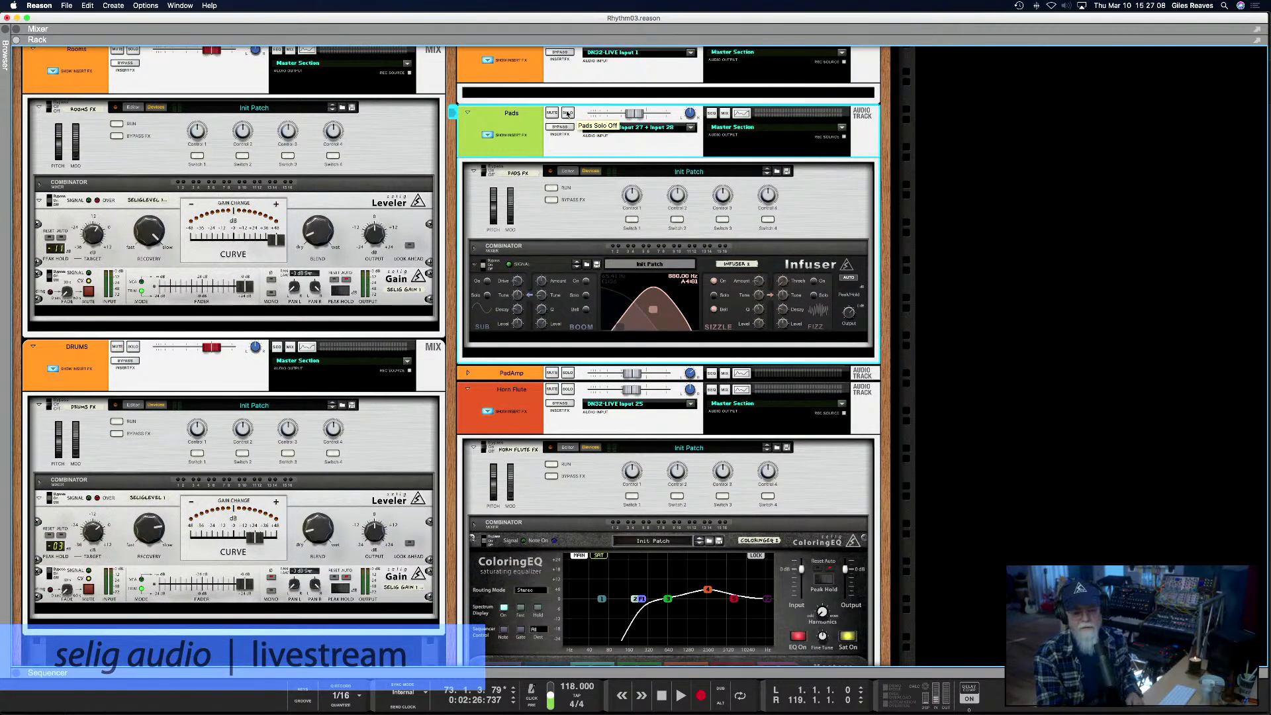
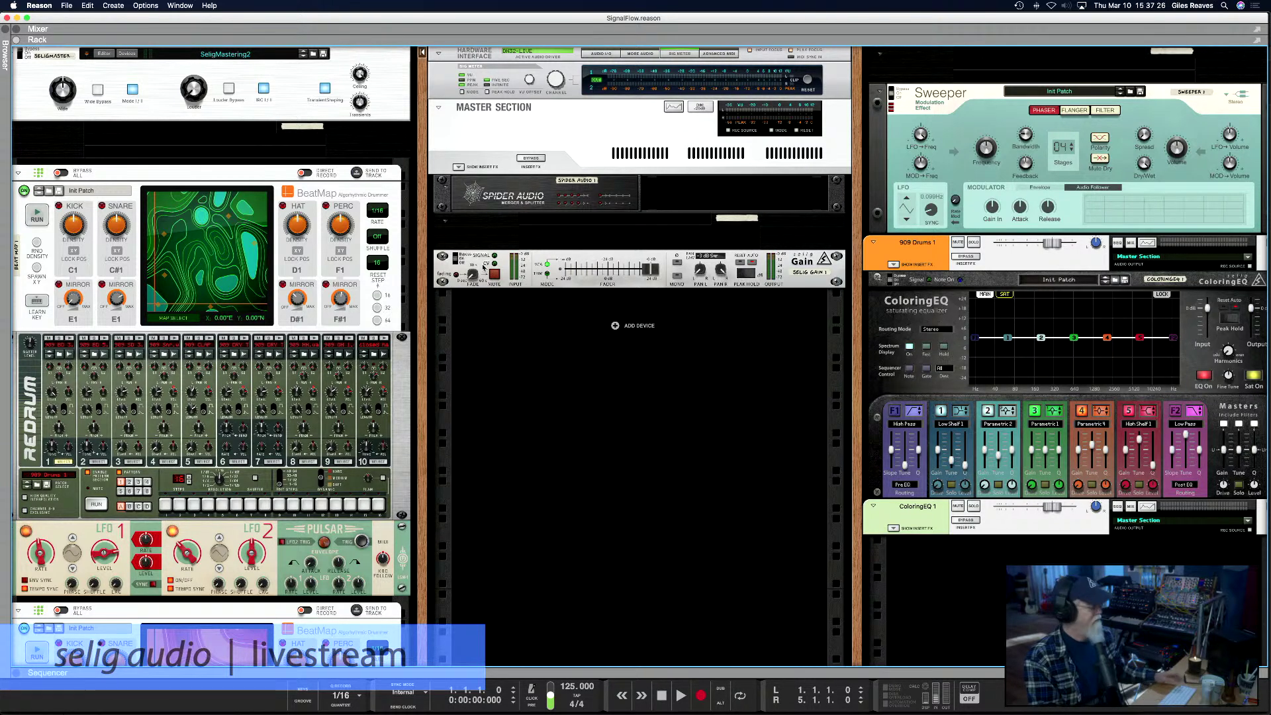
Inspect the Selig Gain's input and output cables on the back of the SignalFlow rack, and return to the front
key(Tab)
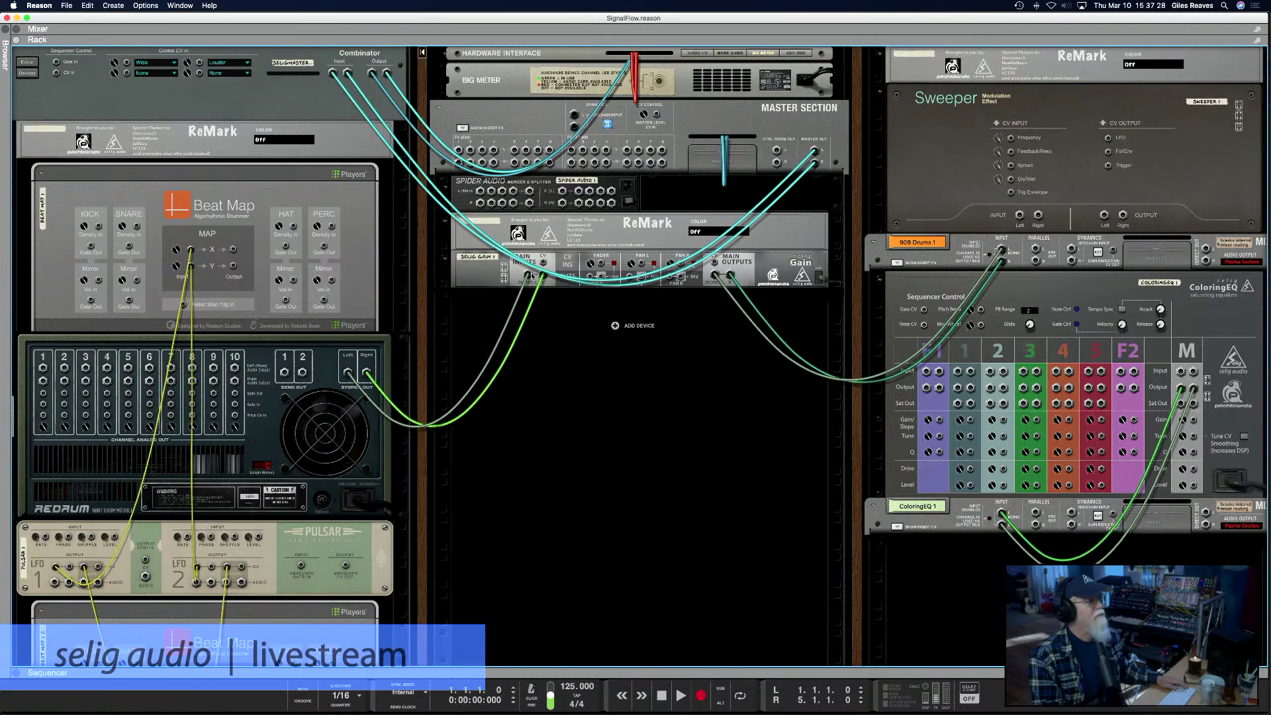
click(772, 272)
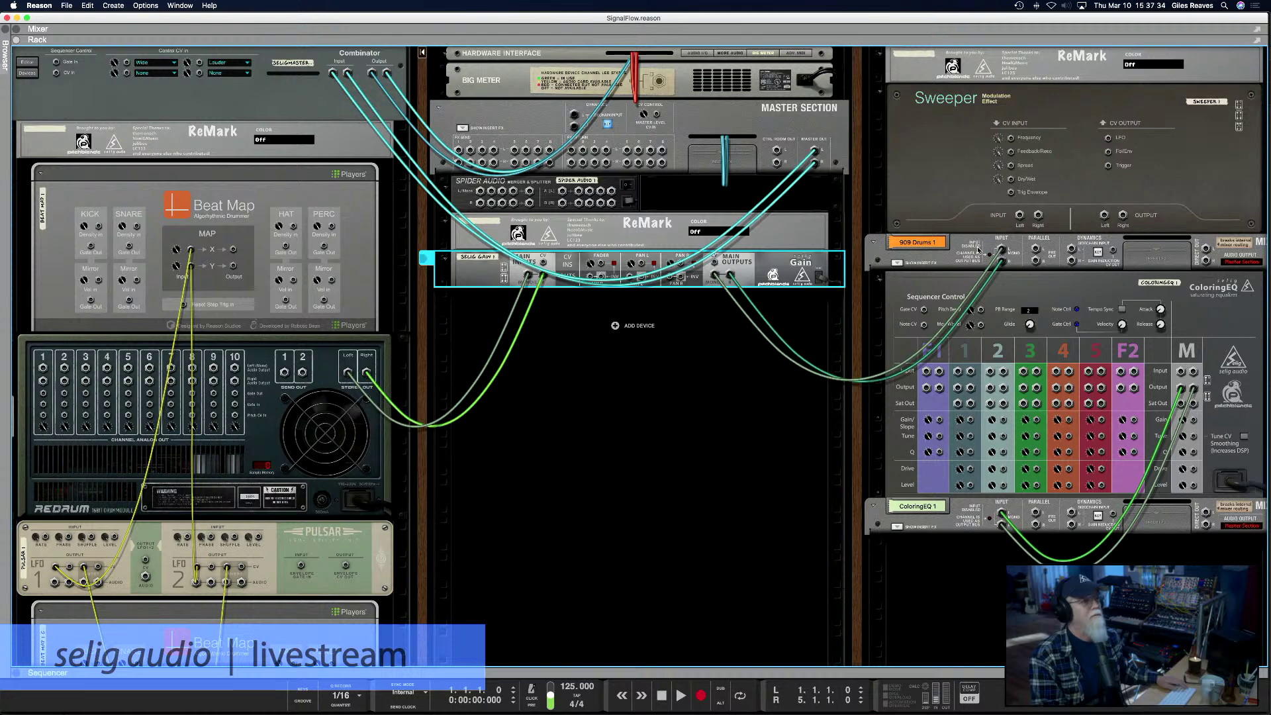
key(Tab)
Play the drum pattern and turn off the output mute on the Selig Gain
key(space)
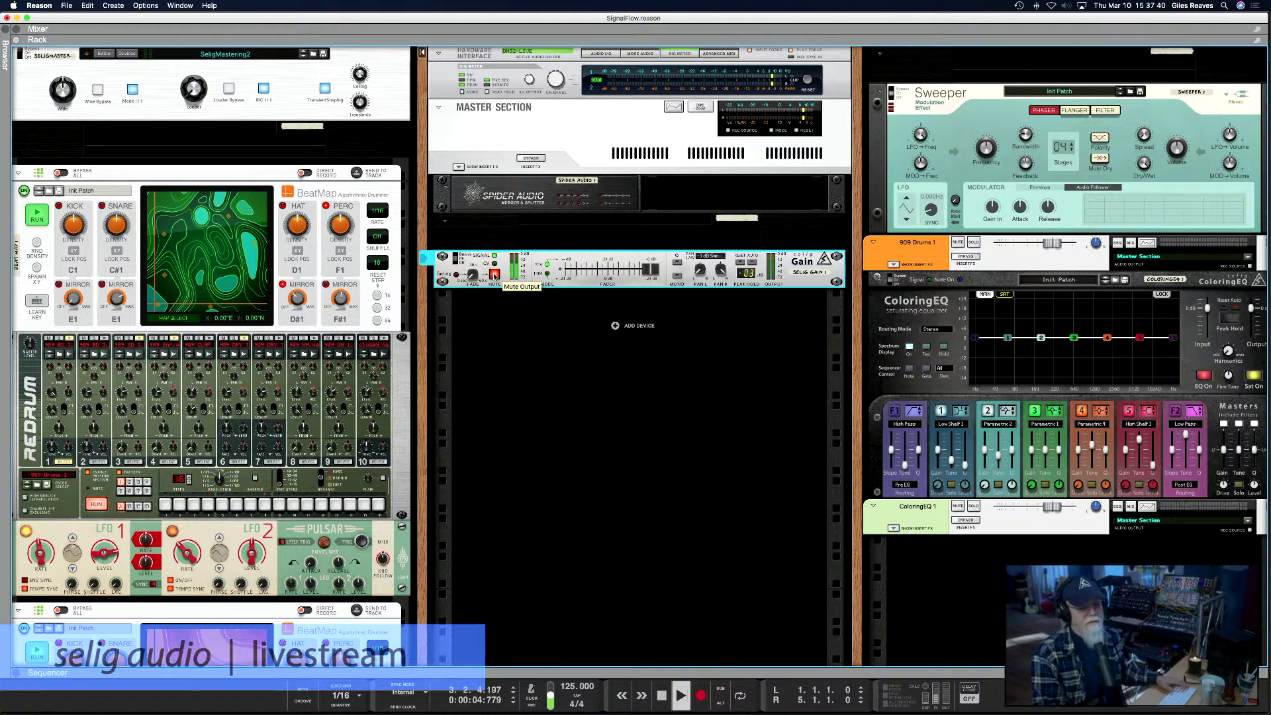
click(494, 275)
mouse_move(649, 270)
mouse_down()
mouse_move(572, 271)
mouse_move(659, 275)
mouse_up()
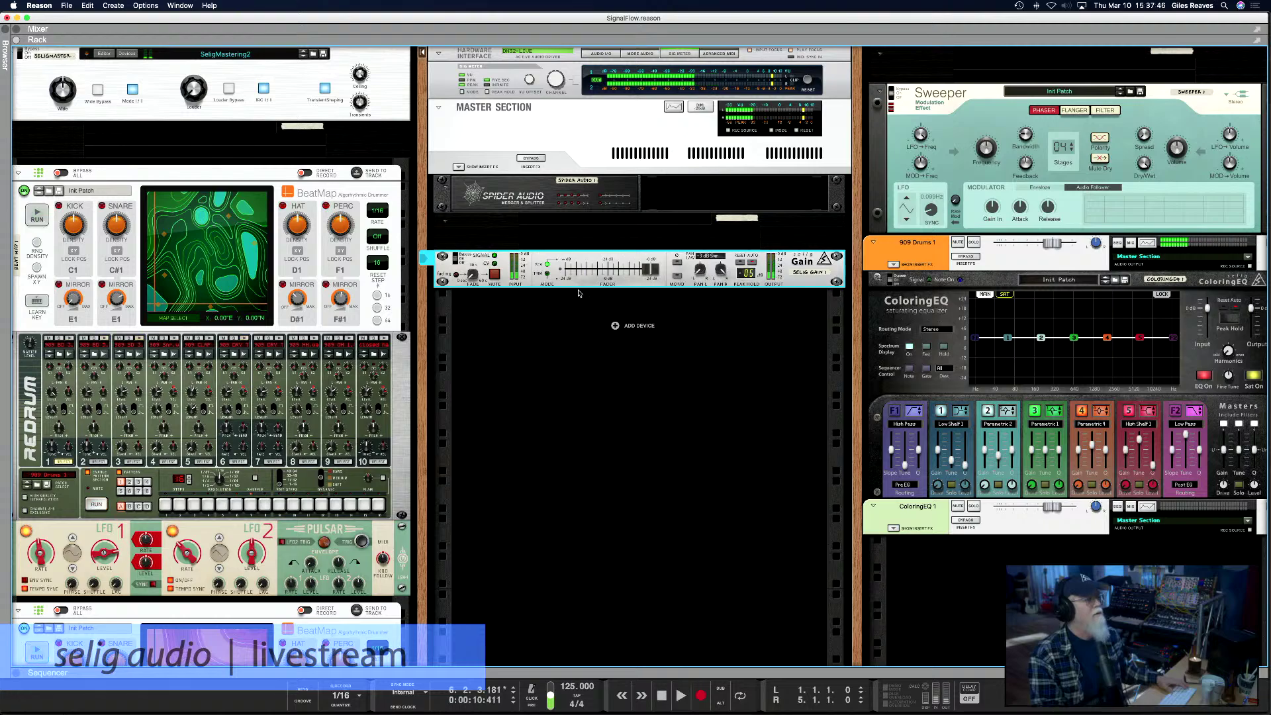
Look over the SignalFlow rack's front, and follow the cabling on the rear between the Beat Maps, Pulsar, Redrum, Gain and mix channels
scroll(578, 294, down, 1)
scroll(578, 293, down, 3)
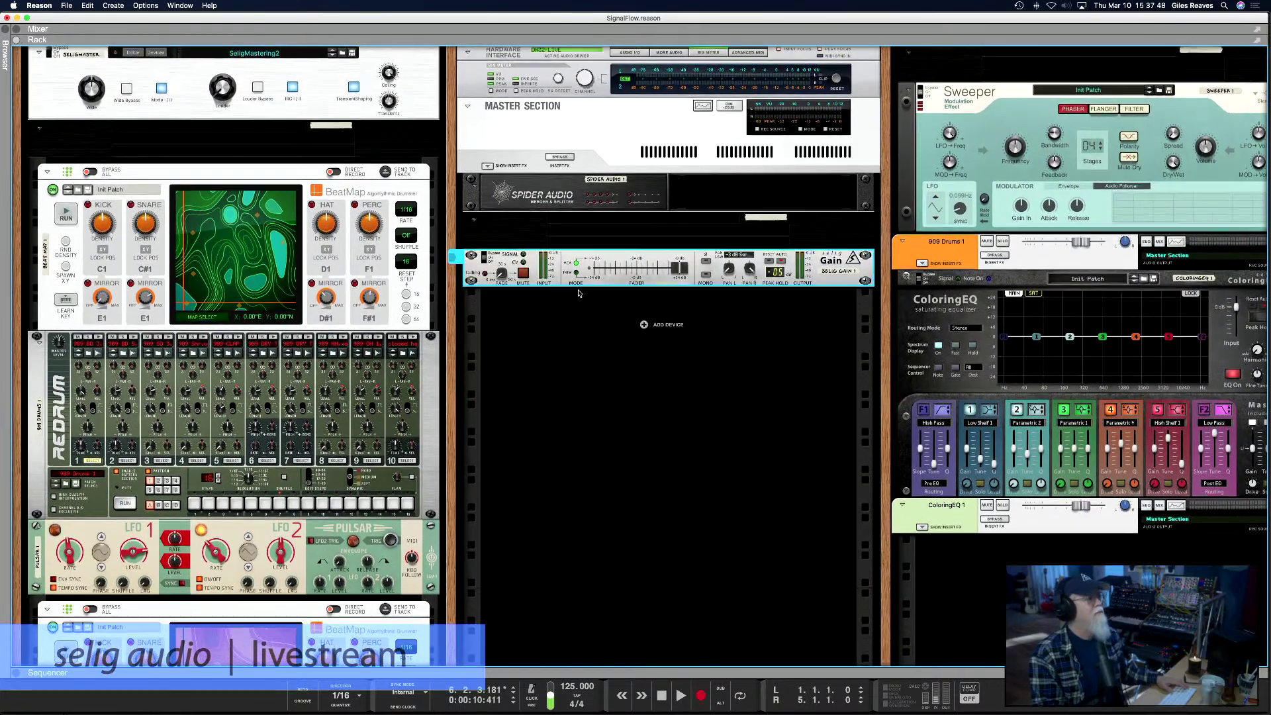
scroll(578, 294, down, 5)
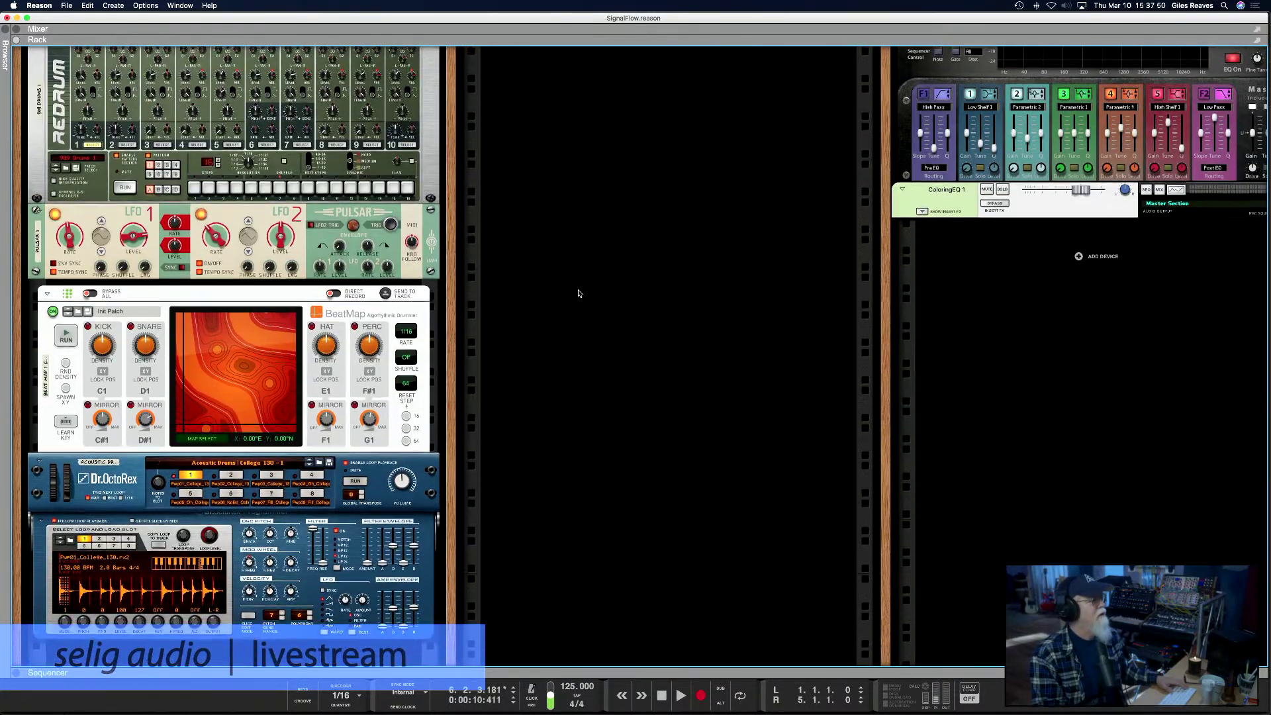
scroll(578, 293, up, 3)
scroll(578, 293, up, 10)
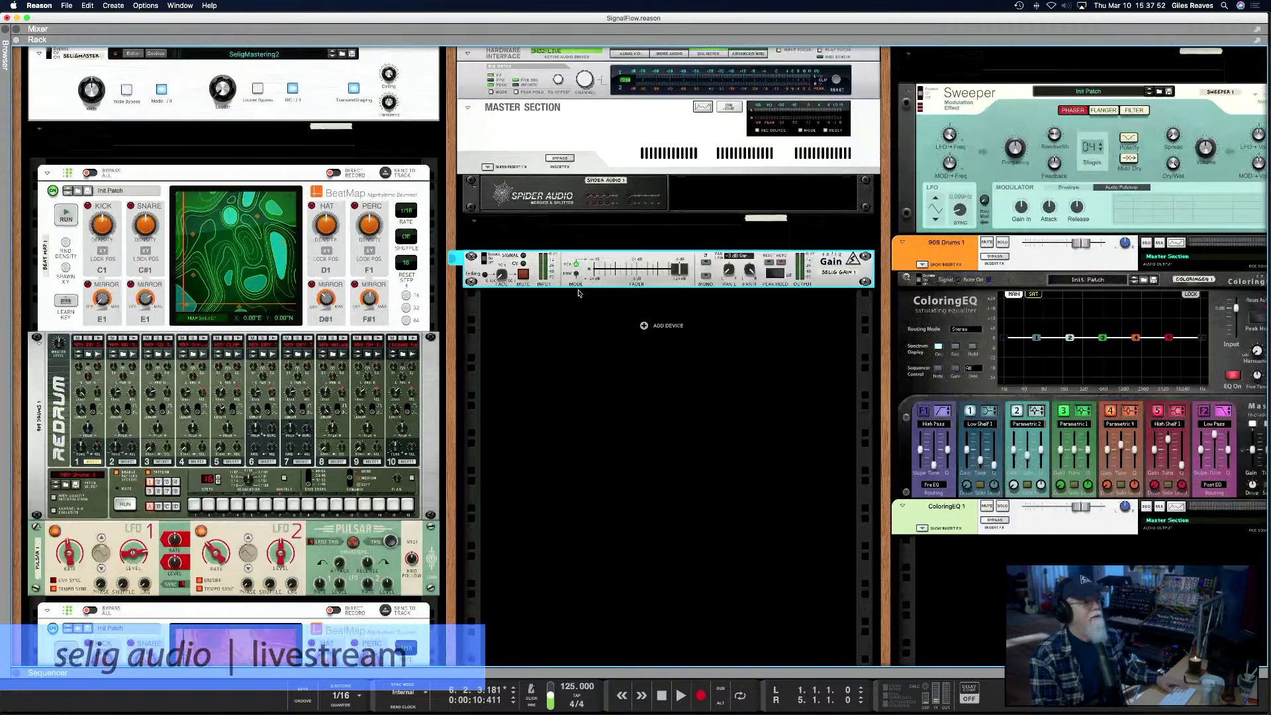
scroll(578, 293, right, 1)
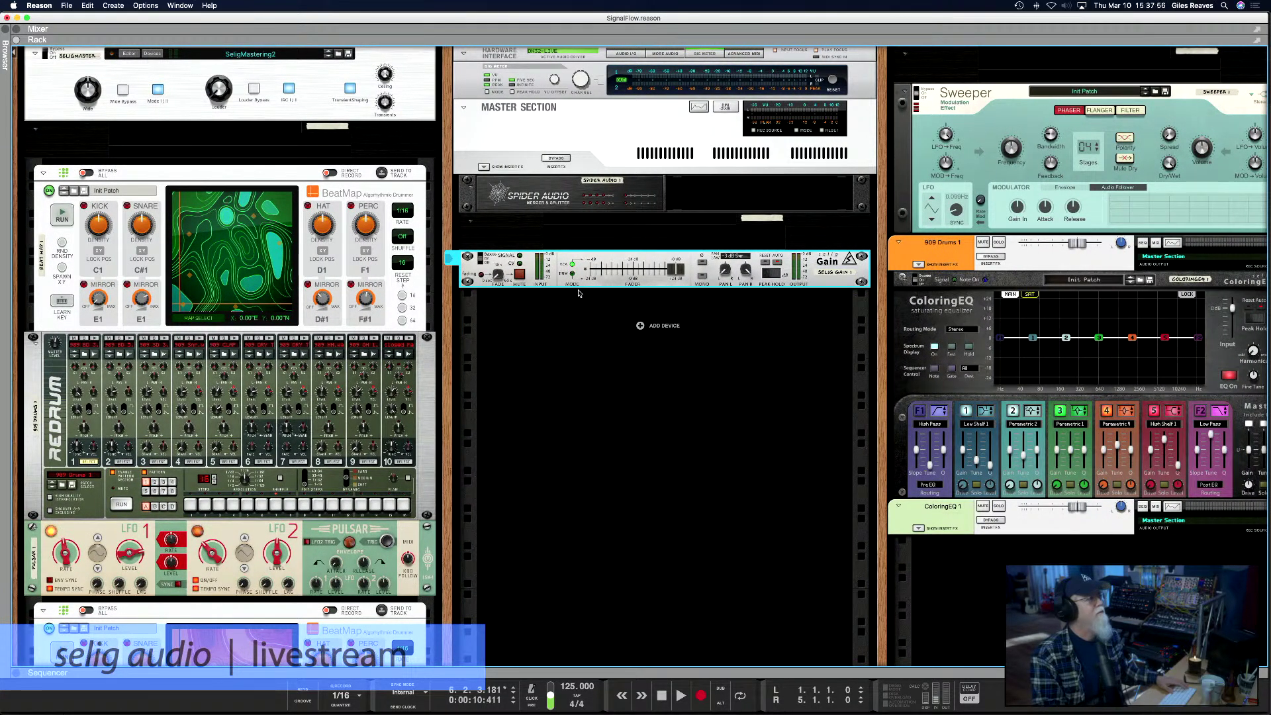
key(Tab)
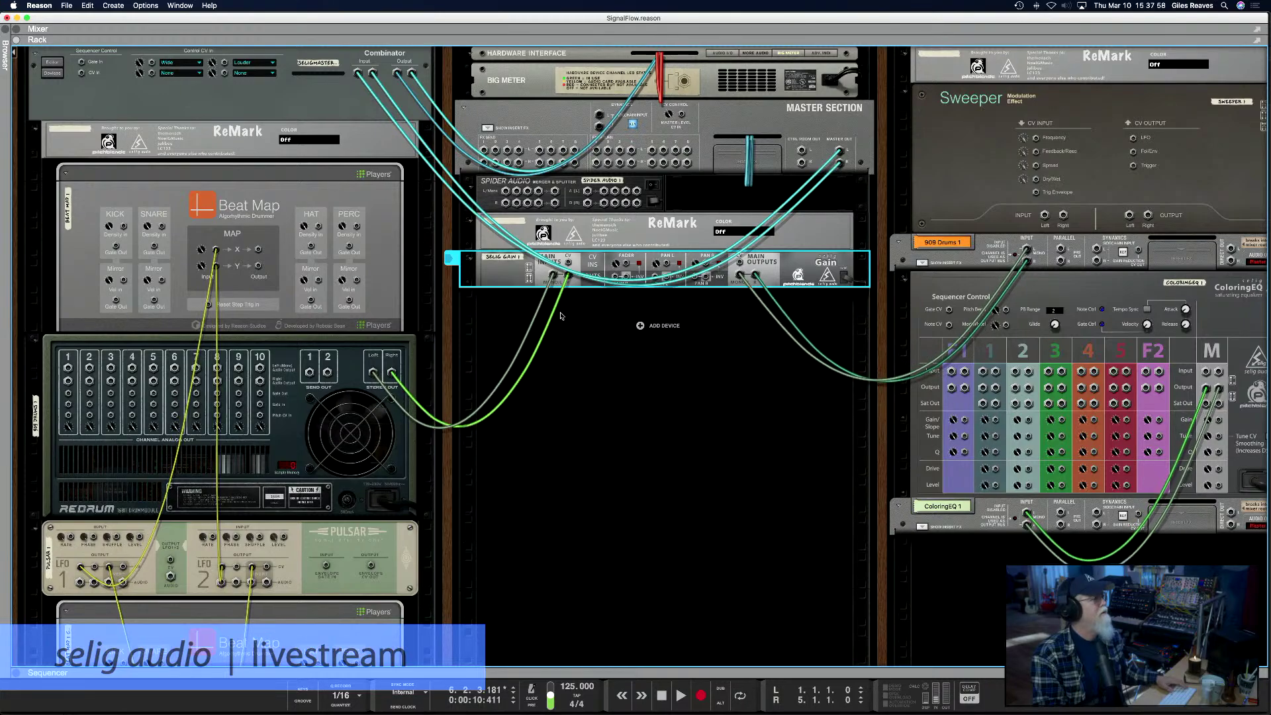
scroll(470, 351, down, 10)
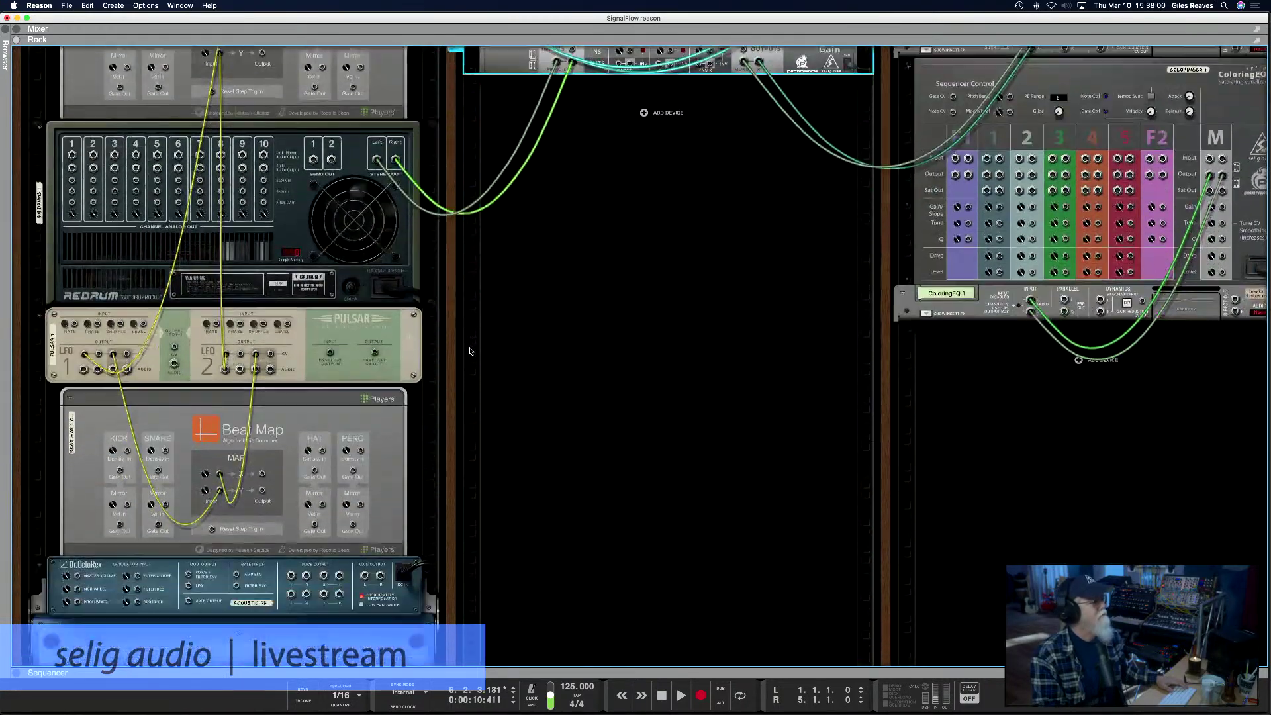
scroll(470, 351, up, 6)
scroll(470, 351, right, 2)
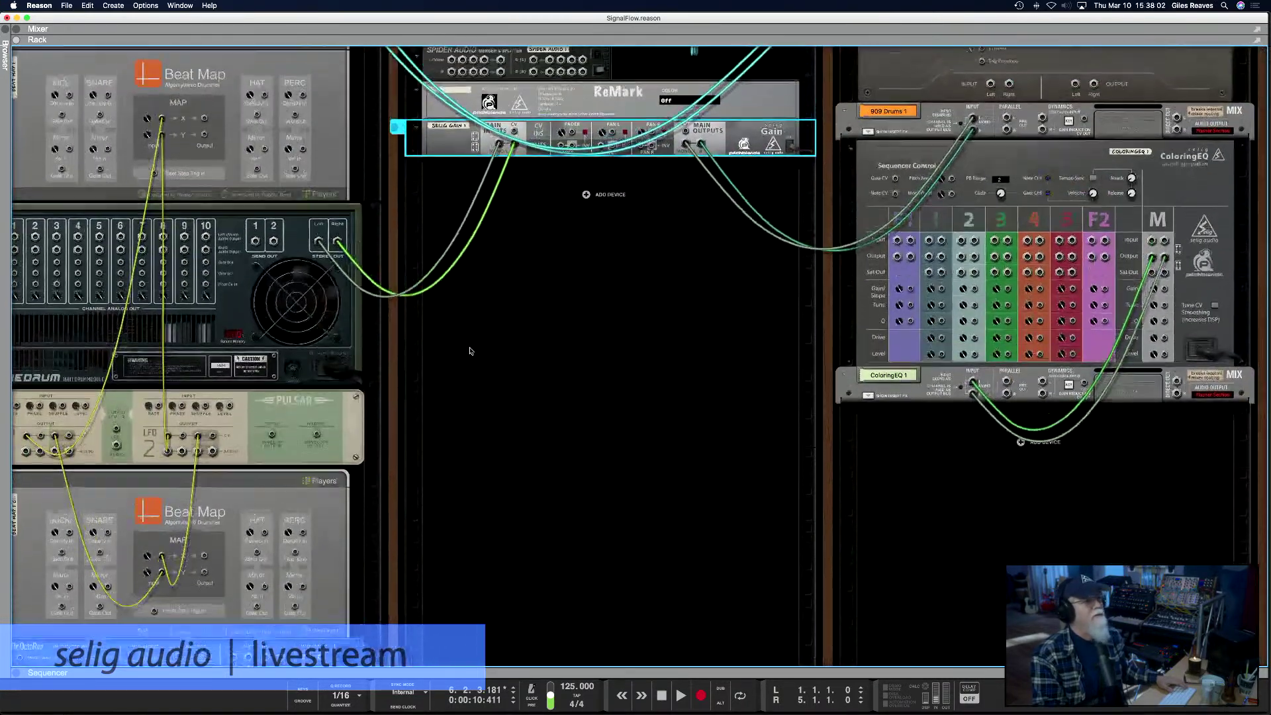
Check the remaining rear cabling in the SignalFlow rack, return to the front, and examine the mixer's channel strips down to the sends
scroll(470, 351, up, 4)
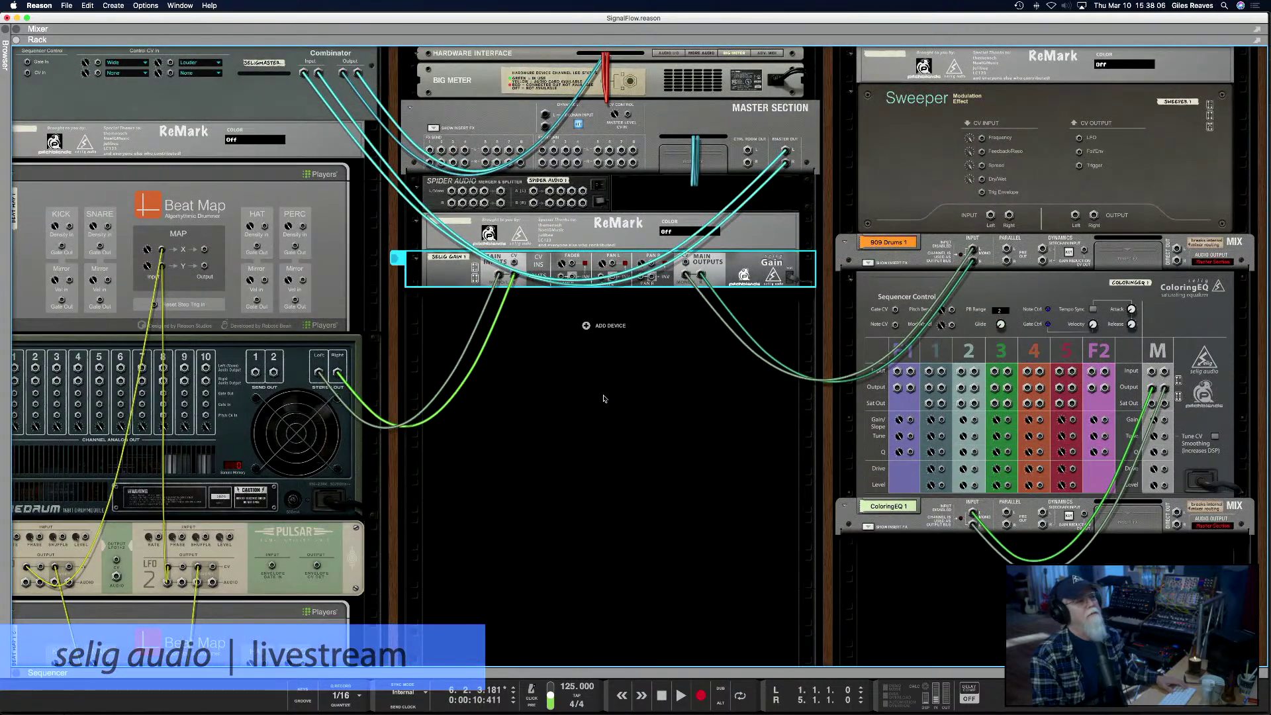
key(Tab)
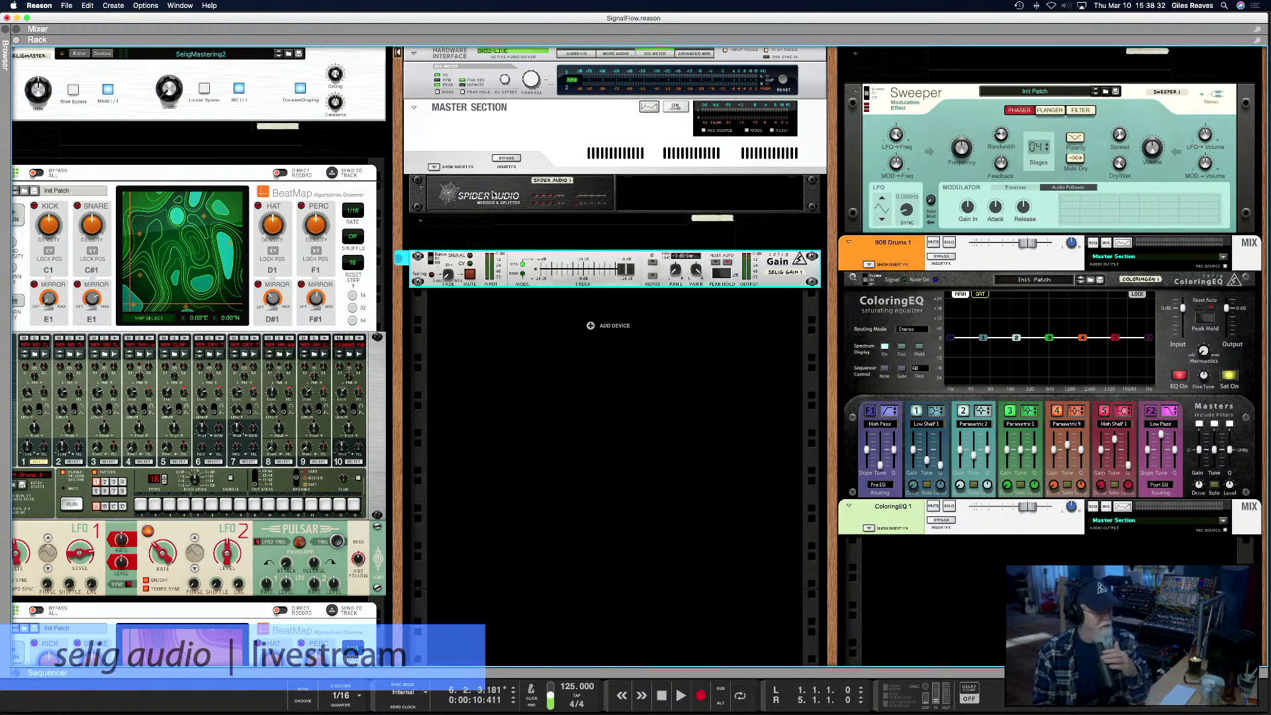
key(F5)
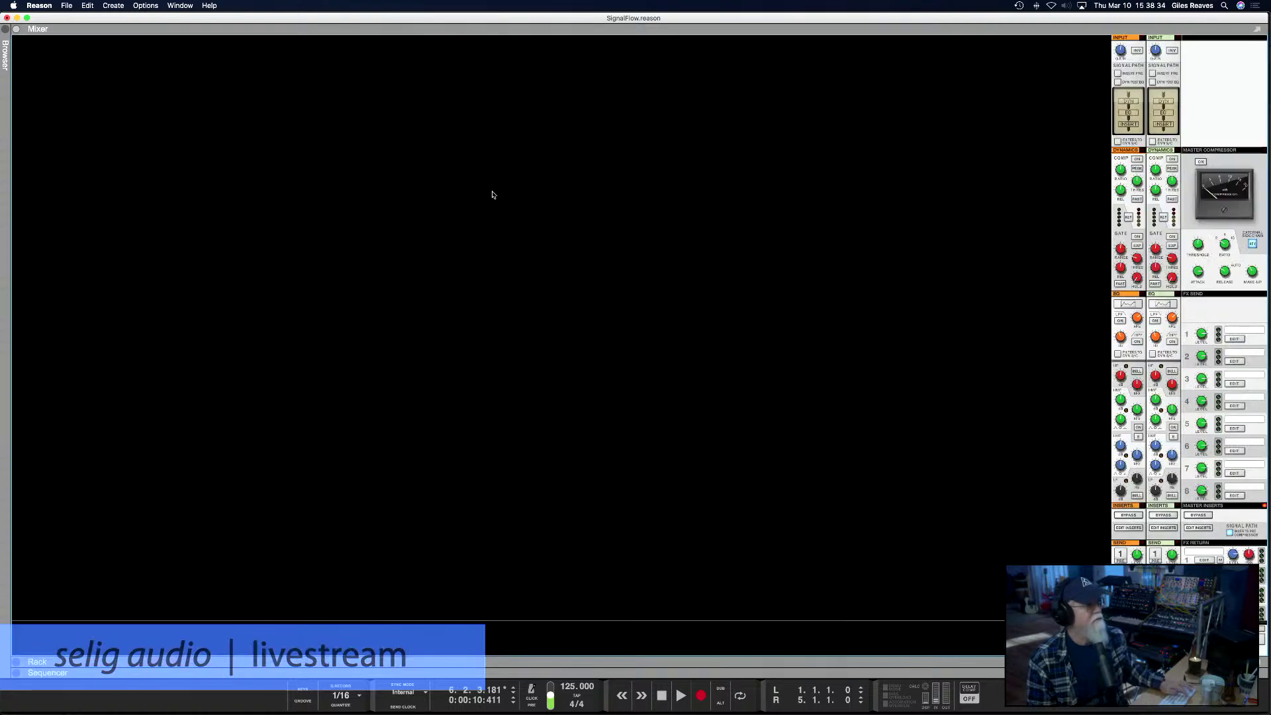
scroll(941, 329, down, 3)
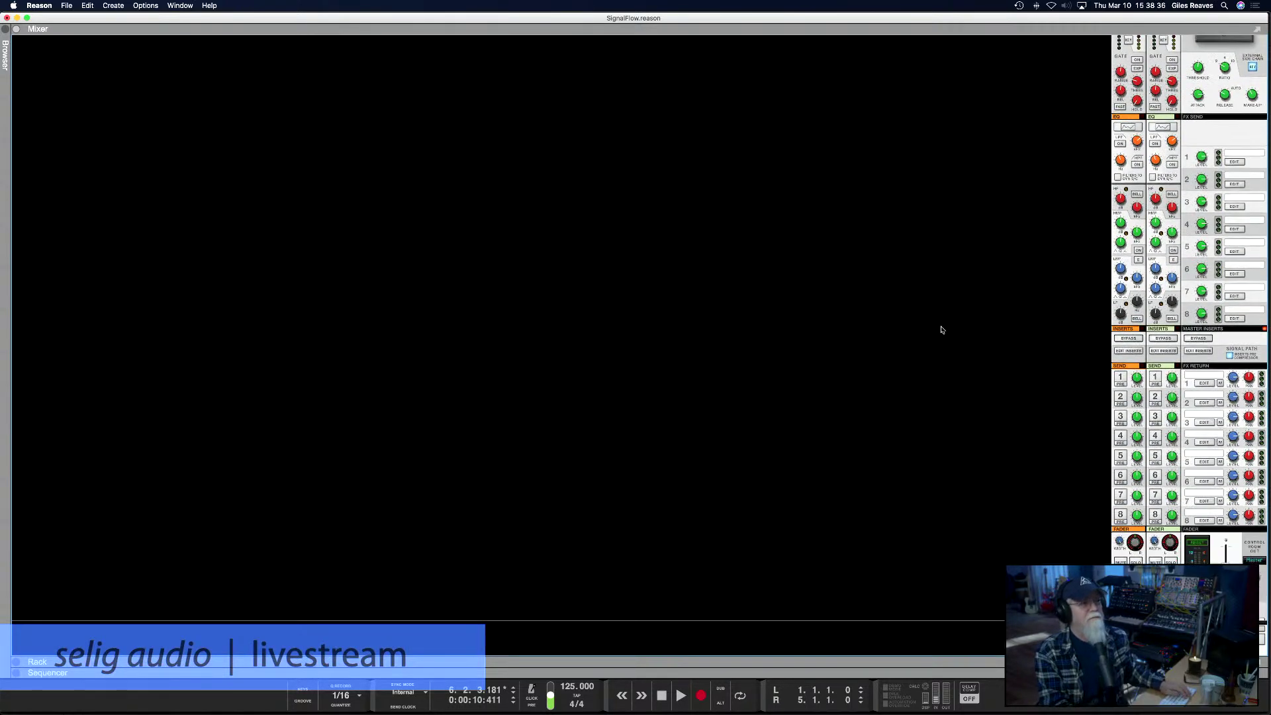
scroll(941, 329, up, 3)
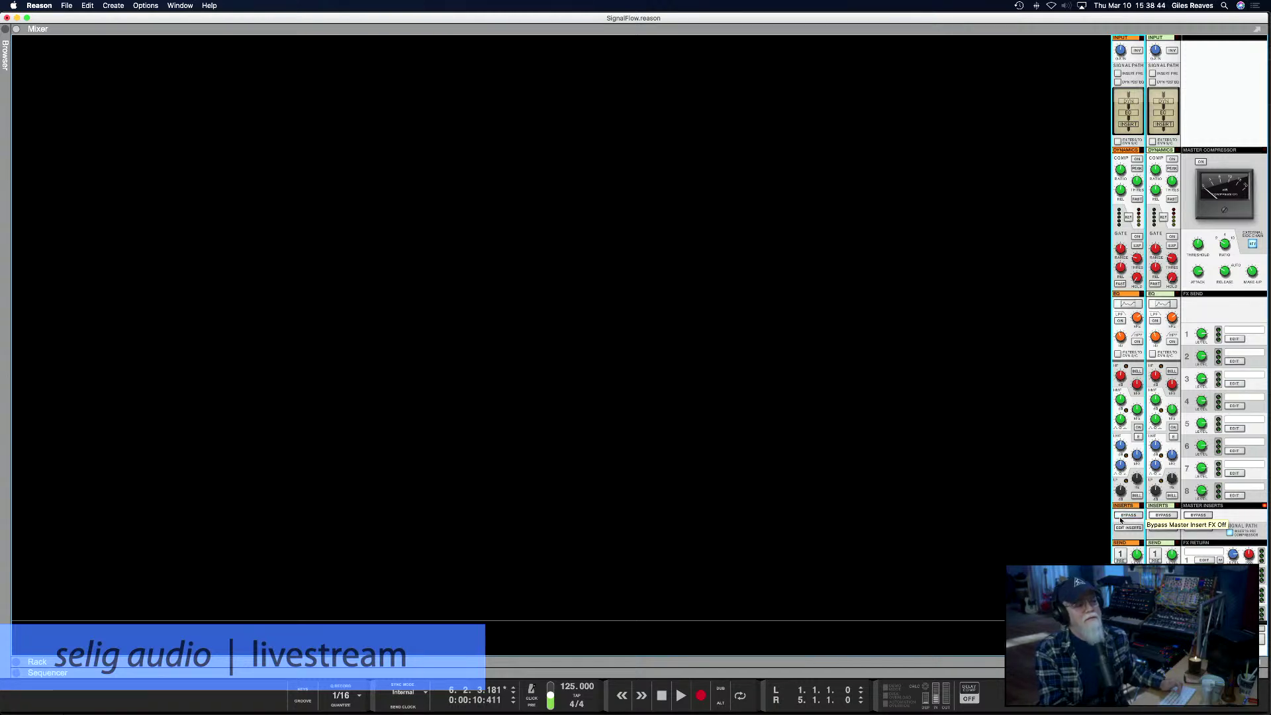
scroll(1120, 521, down, 5)
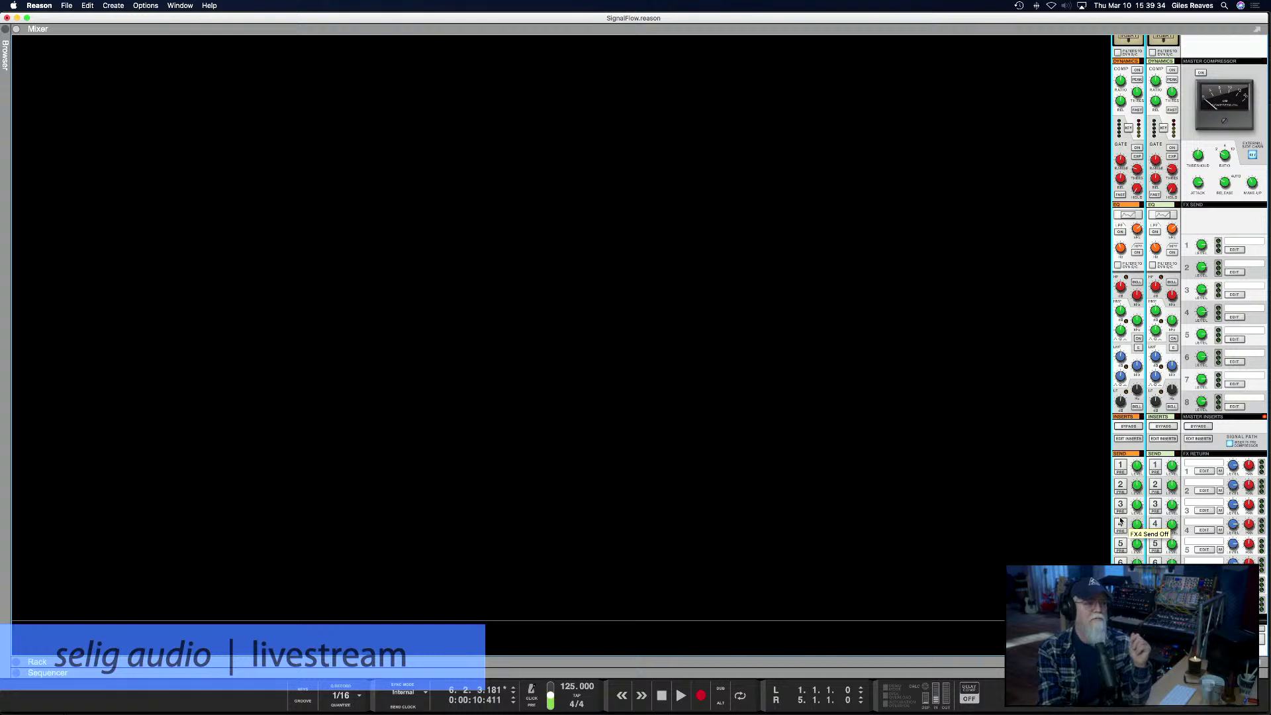
scroll(1132, 417, down, 3)
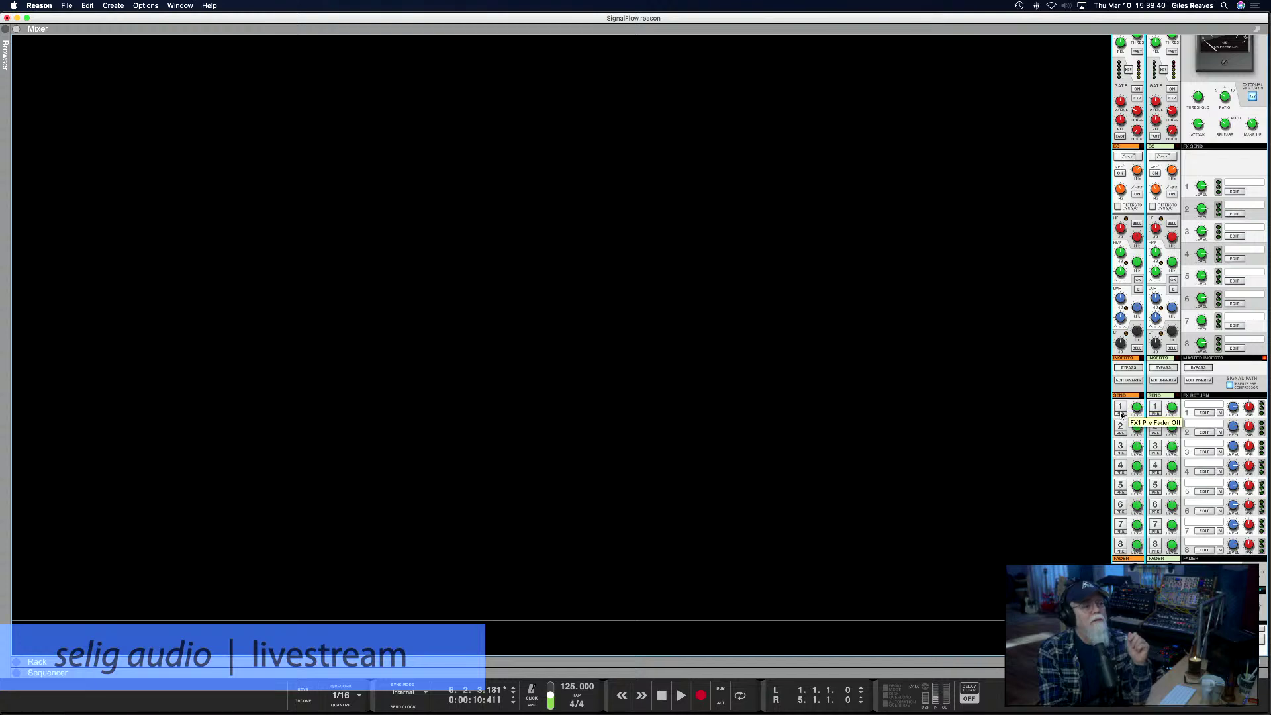
Examine the first channel's FX1 send and its return, and trace the strip between its input section and fader
click(1120, 410)
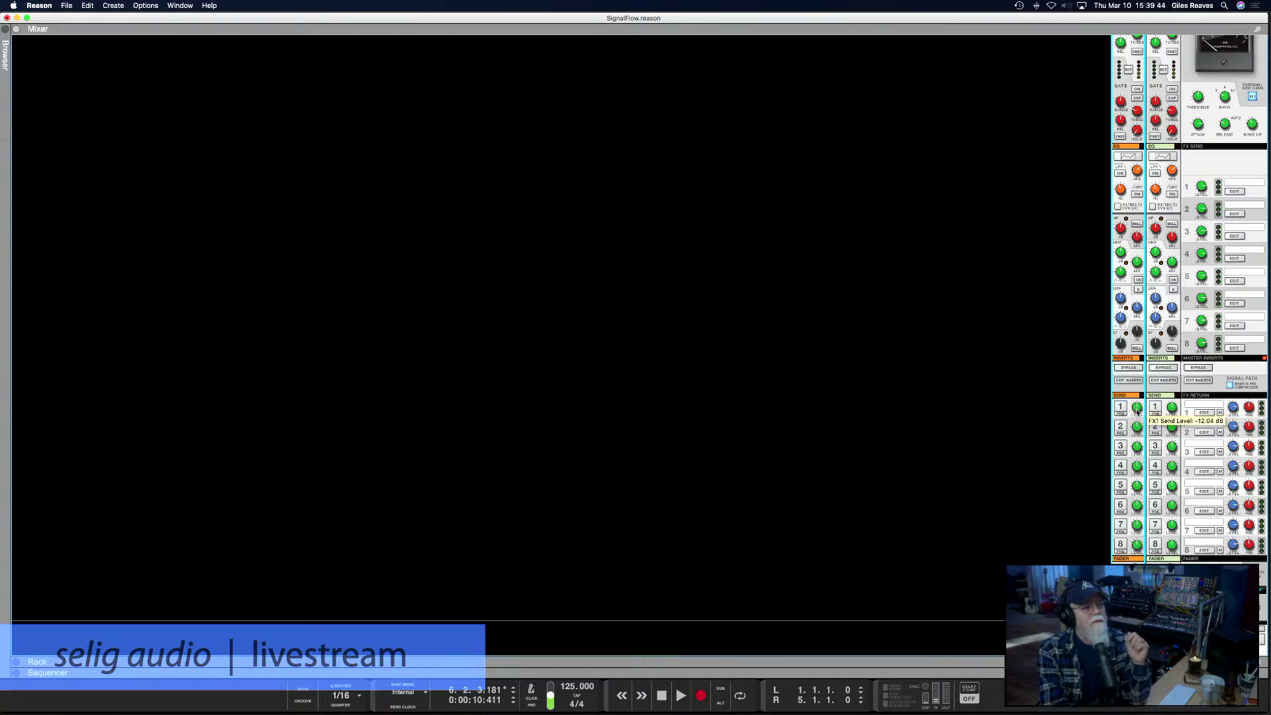
drag(1138, 412, 1134, 410)
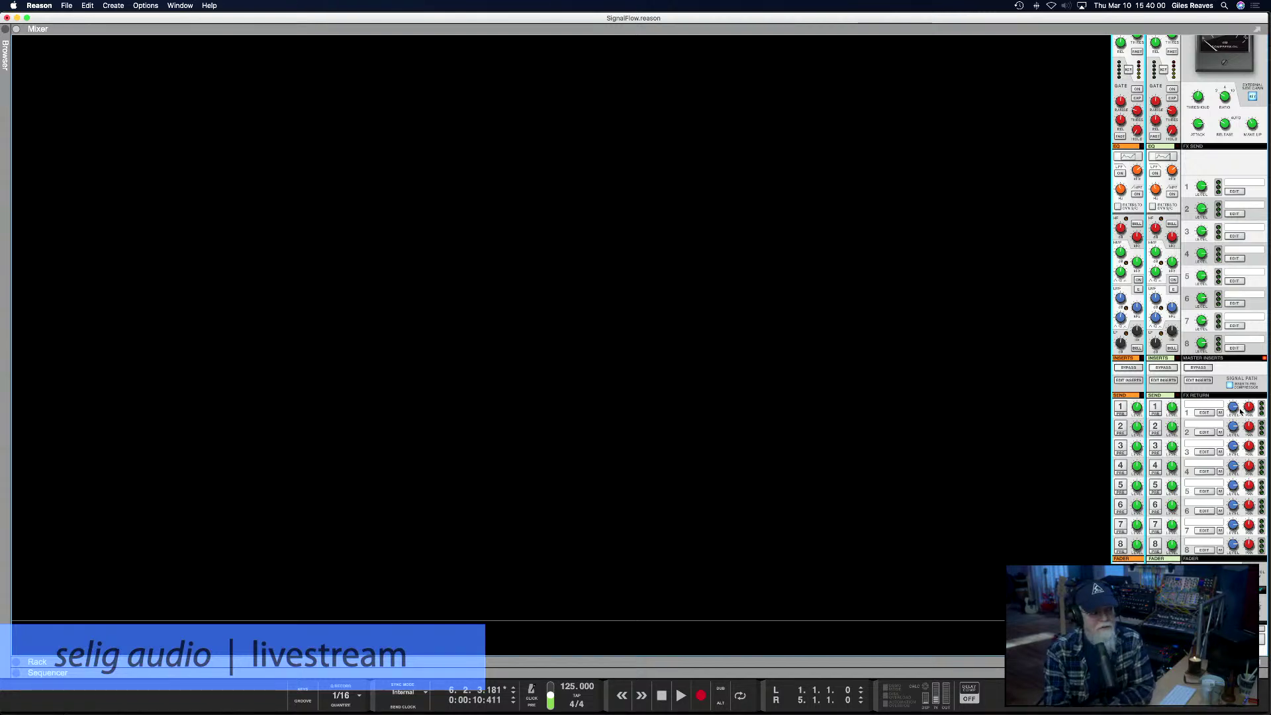
scroll(1197, 448, down, 3)
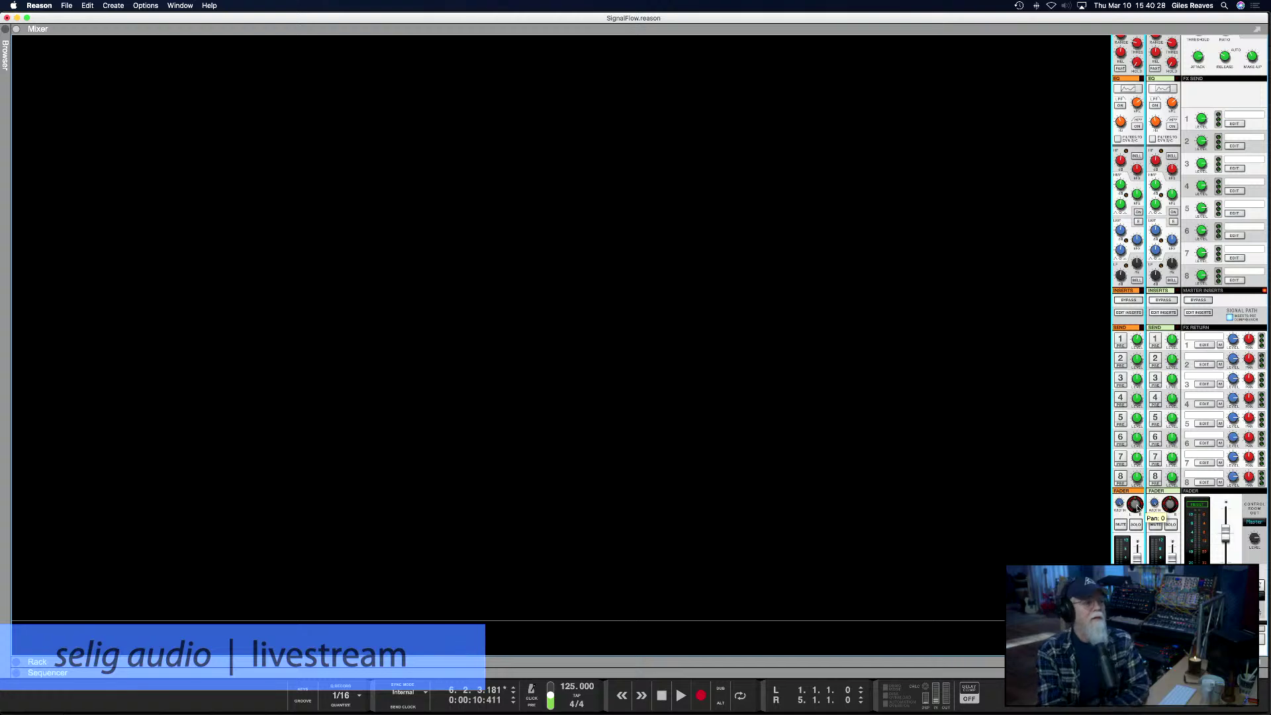
scroll(1096, 384, up, 10)
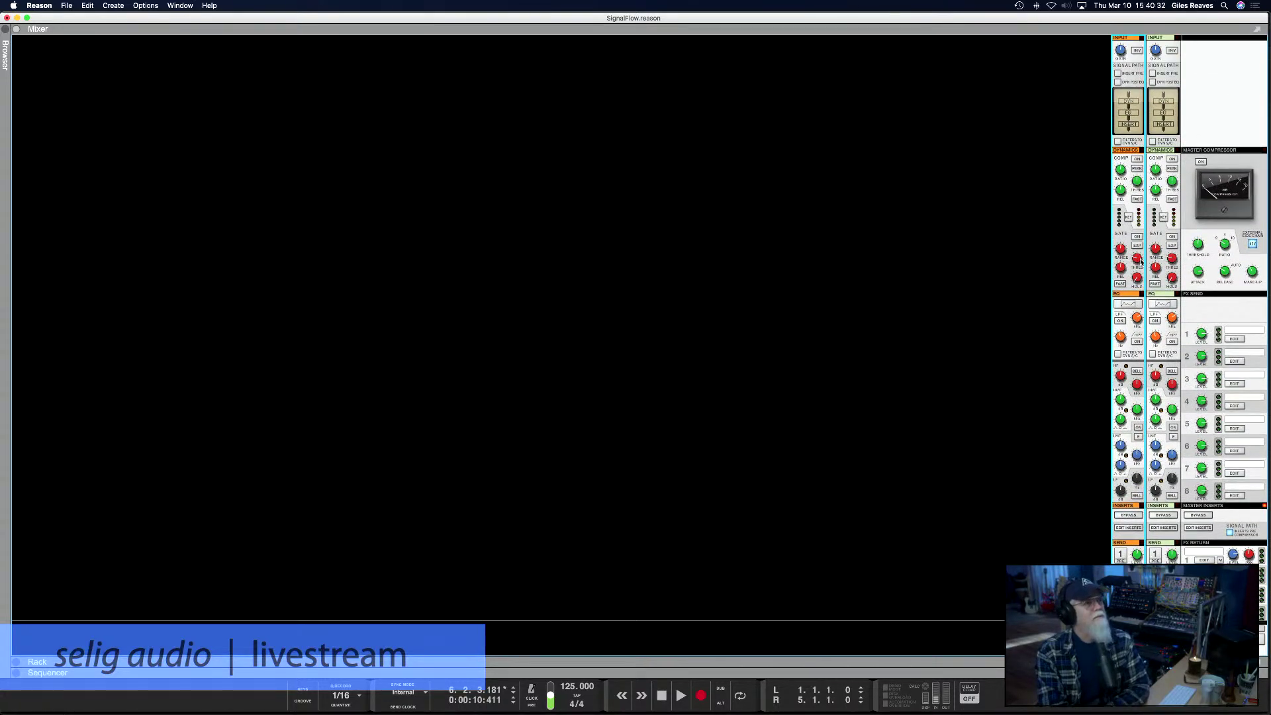
mouse_move(1122, 52)
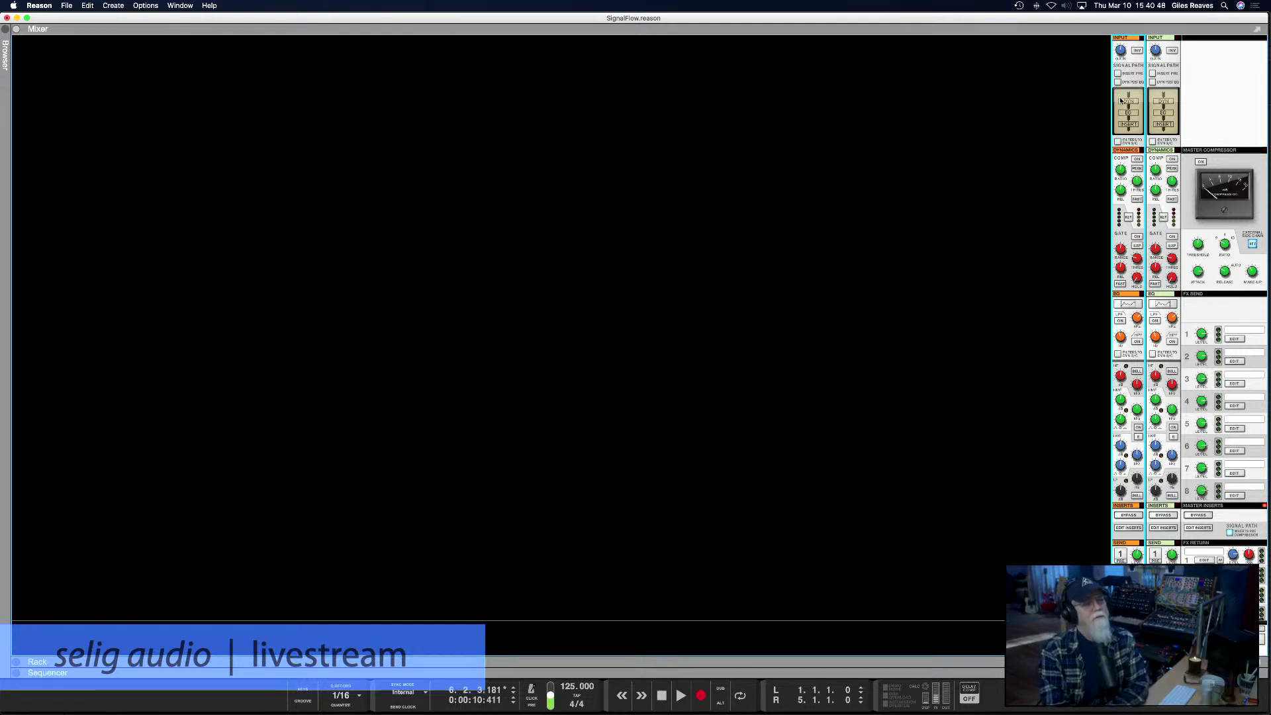
scroll(1093, 279, down, 5)
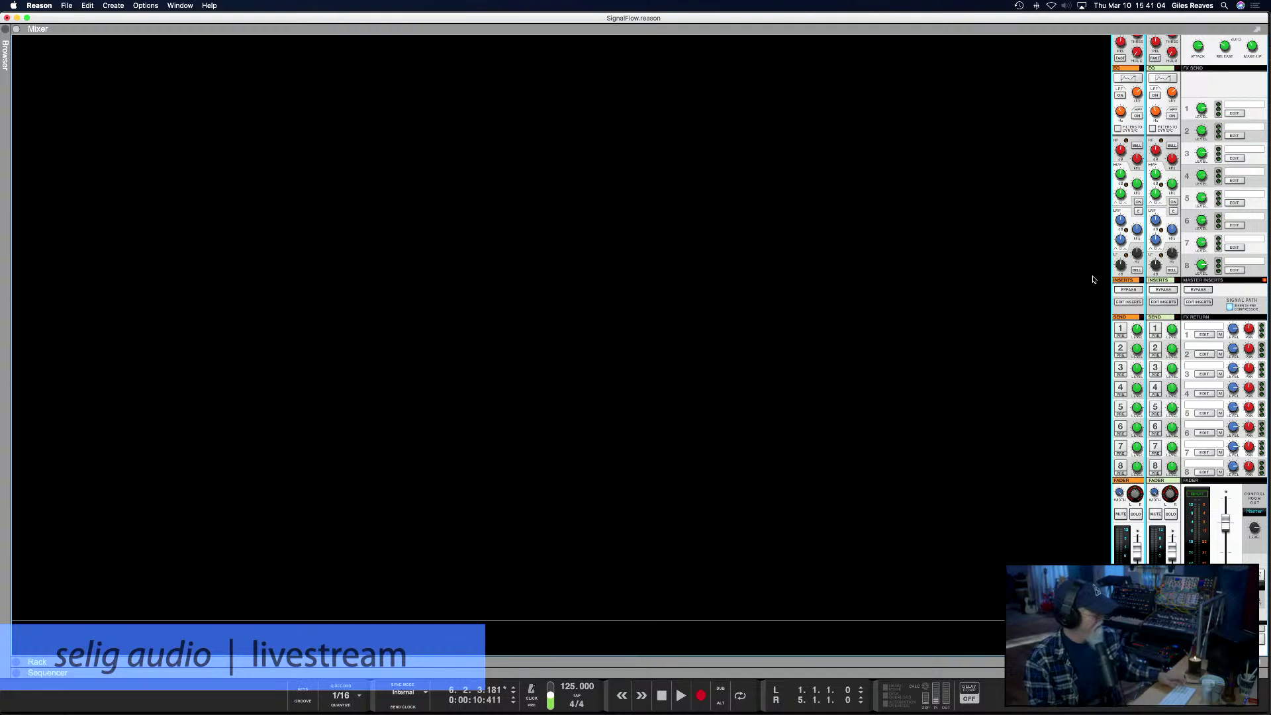
Switch to the Rhythm03 song's mixer and highlight the Rooms and DRUMS bus channels one after the other
key(super+grave)
key(F5)
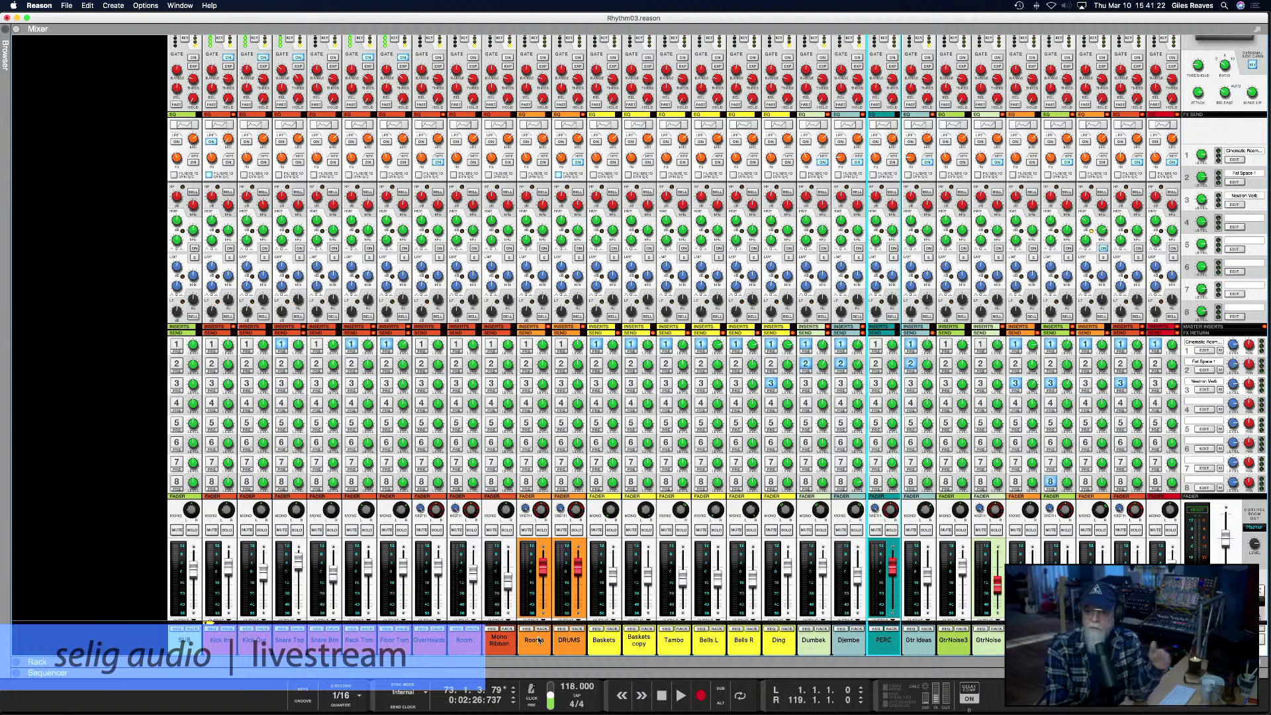
click(530, 535)
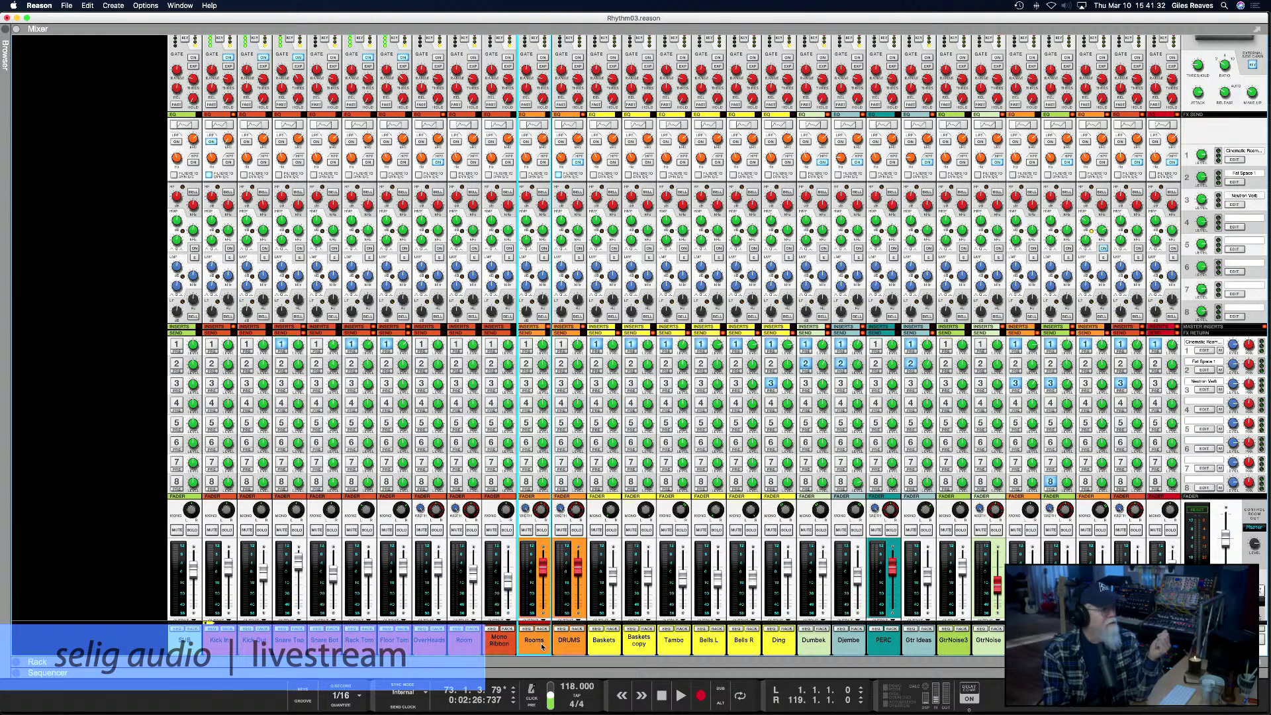
click(581, 644)
scroll(311, 640, down, 1)
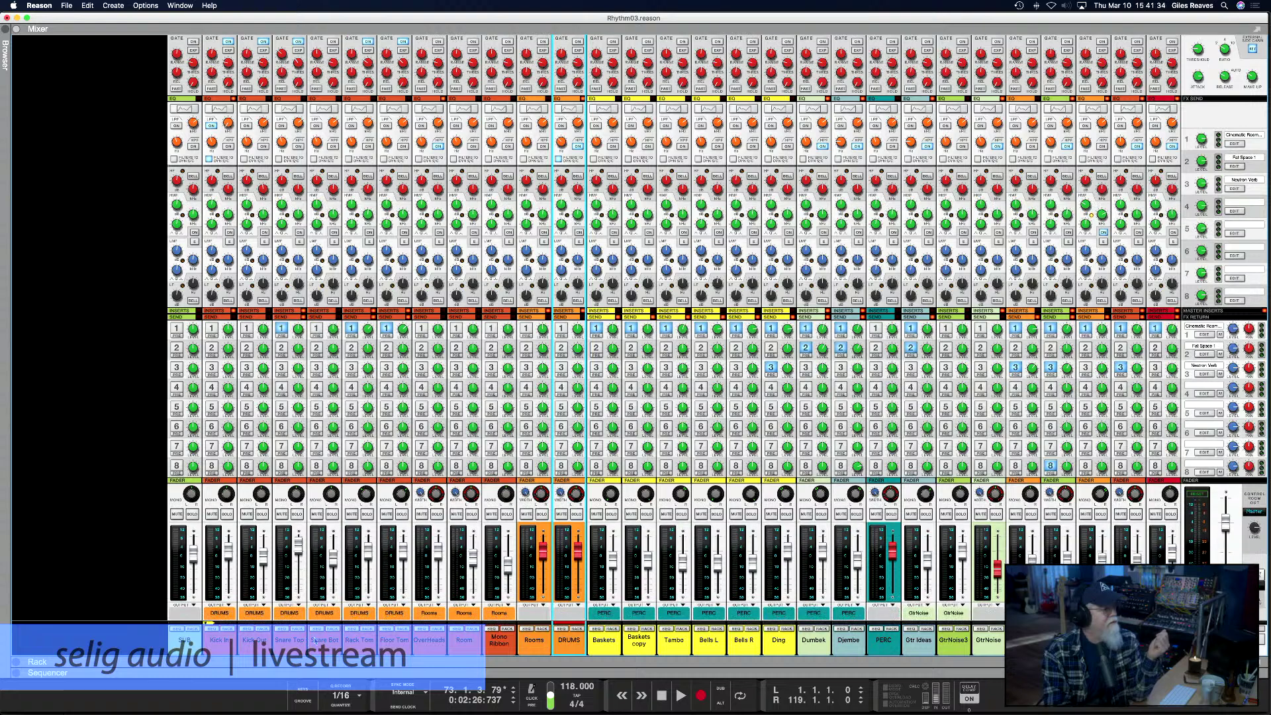
Highlight the channels feeding DRUMS, Kick In to Floor Tom, and those feeding Rooms, Overheads to Mono Ribbon, ending on the Rooms bus
click(395, 640)
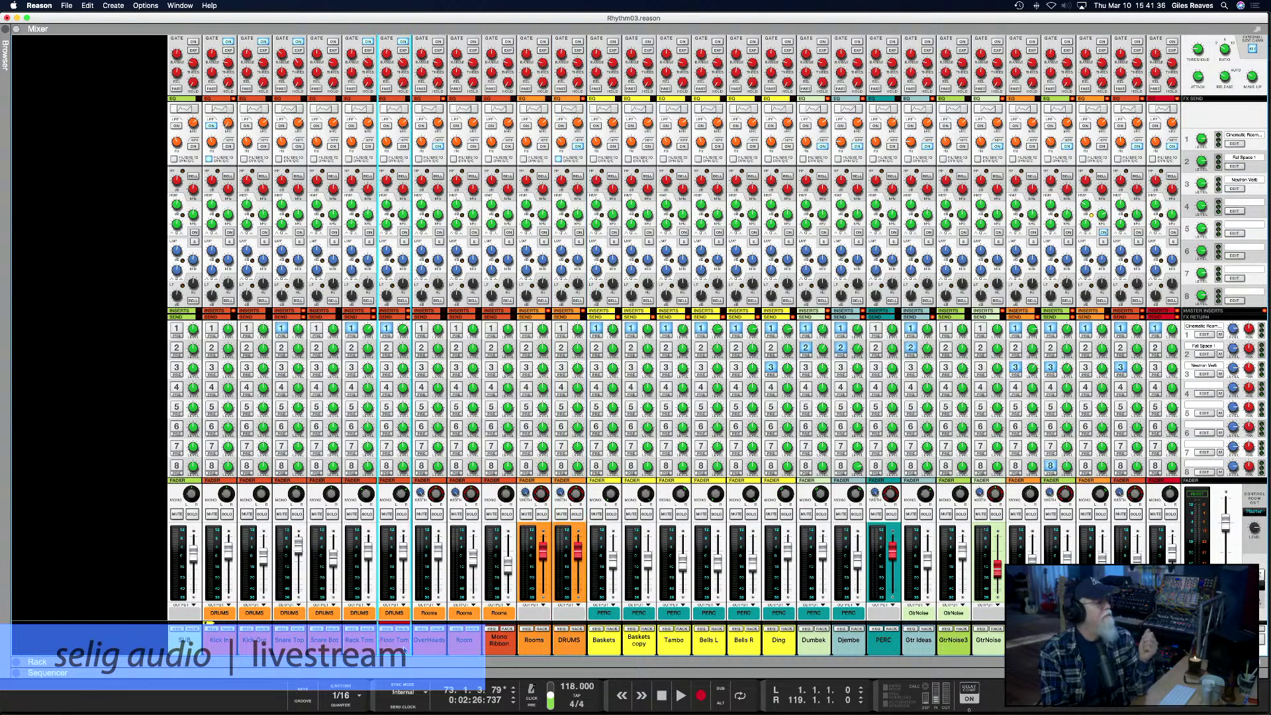
shift+click(217, 647)
click(429, 640)
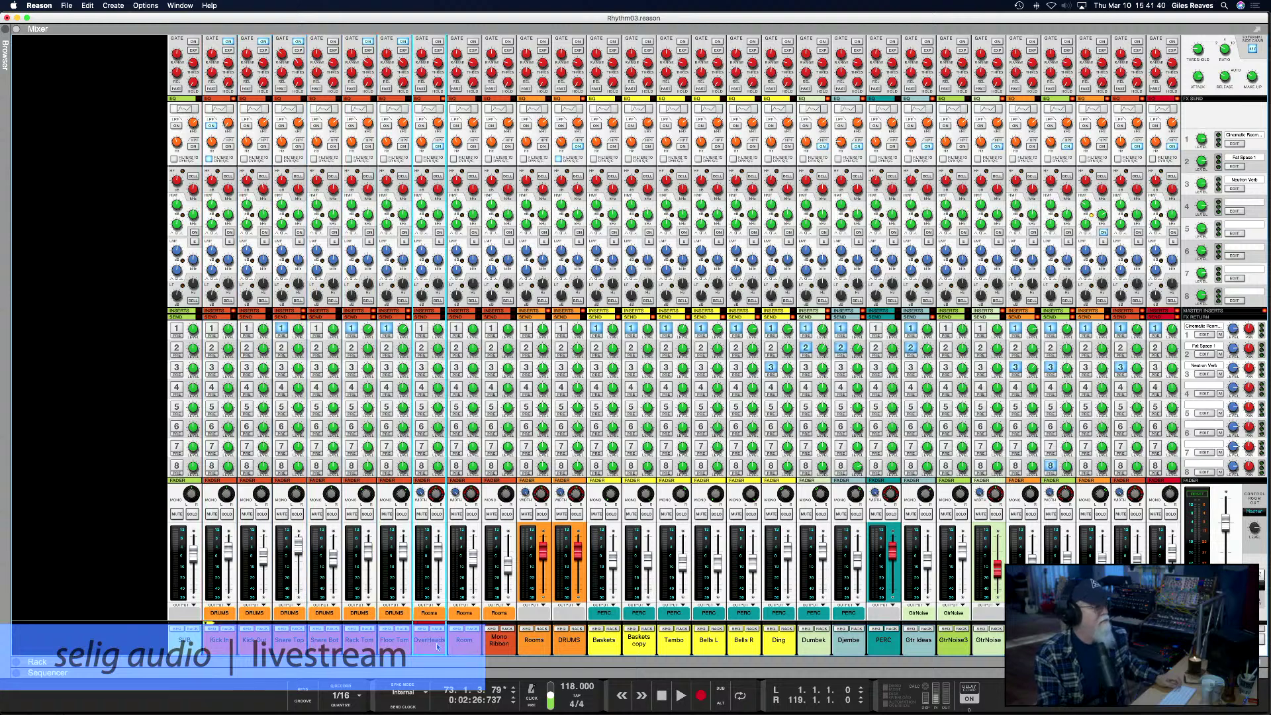
shift+click(499, 645)
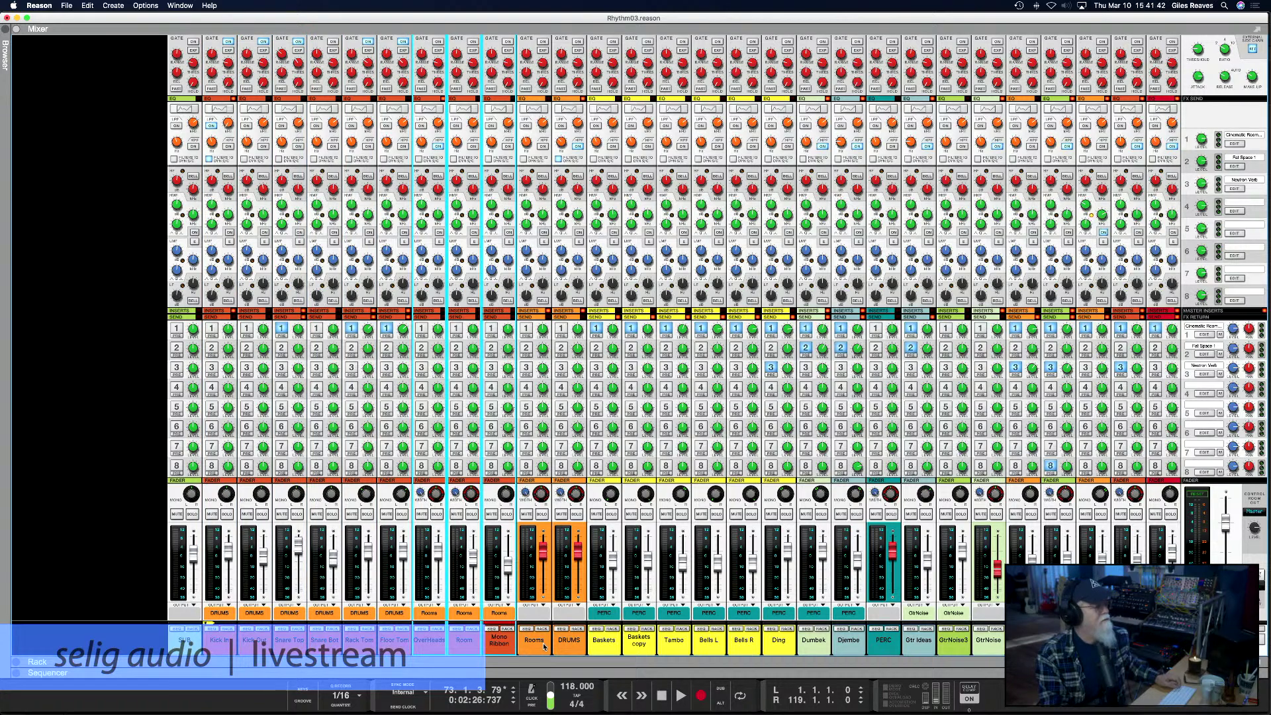
click(527, 648)
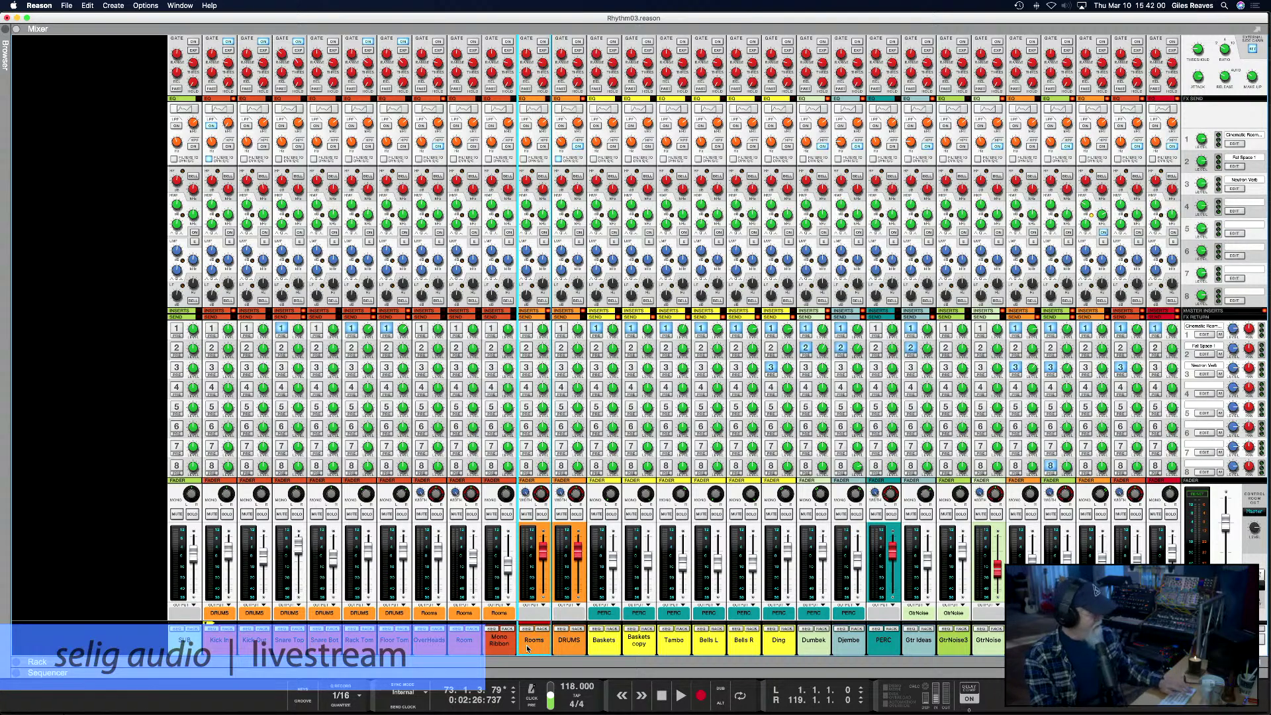
Inspect the rear cabling of the Rooms and DRUMS mix channels and their insert effects in the Rhythm03 rack
key(F6)
key(Tab)
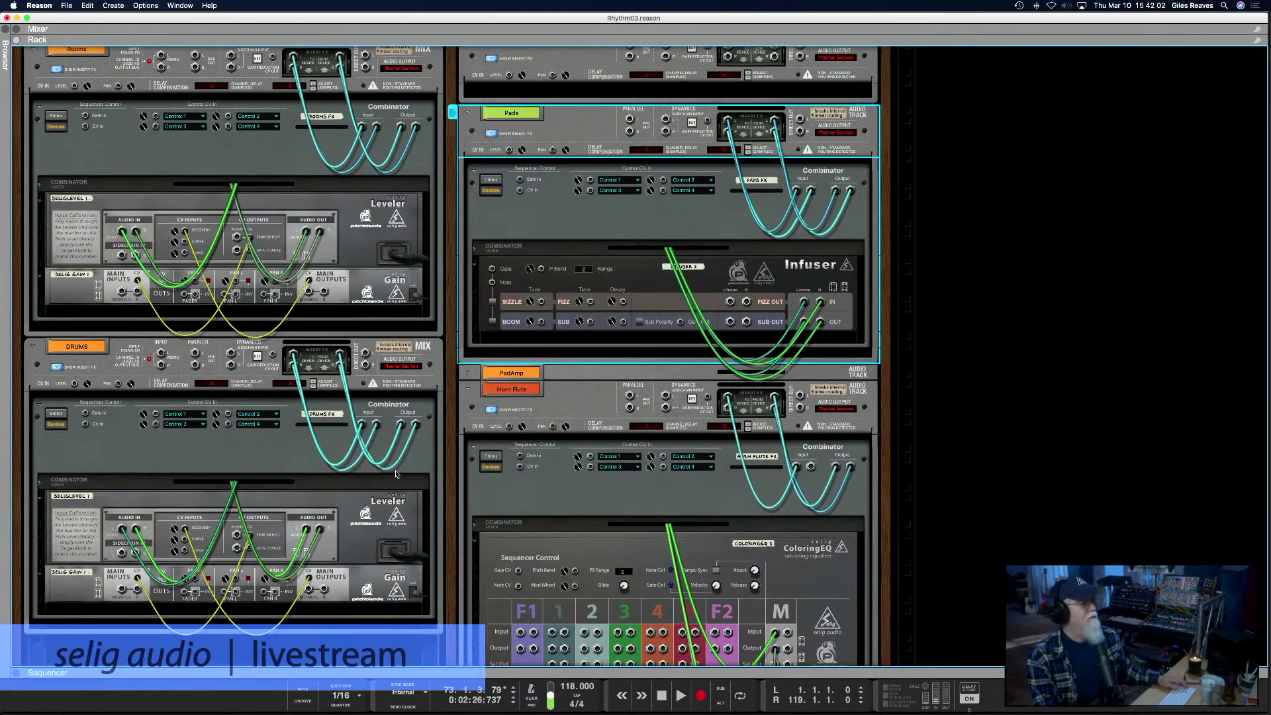
scroll(397, 470, up, 1)
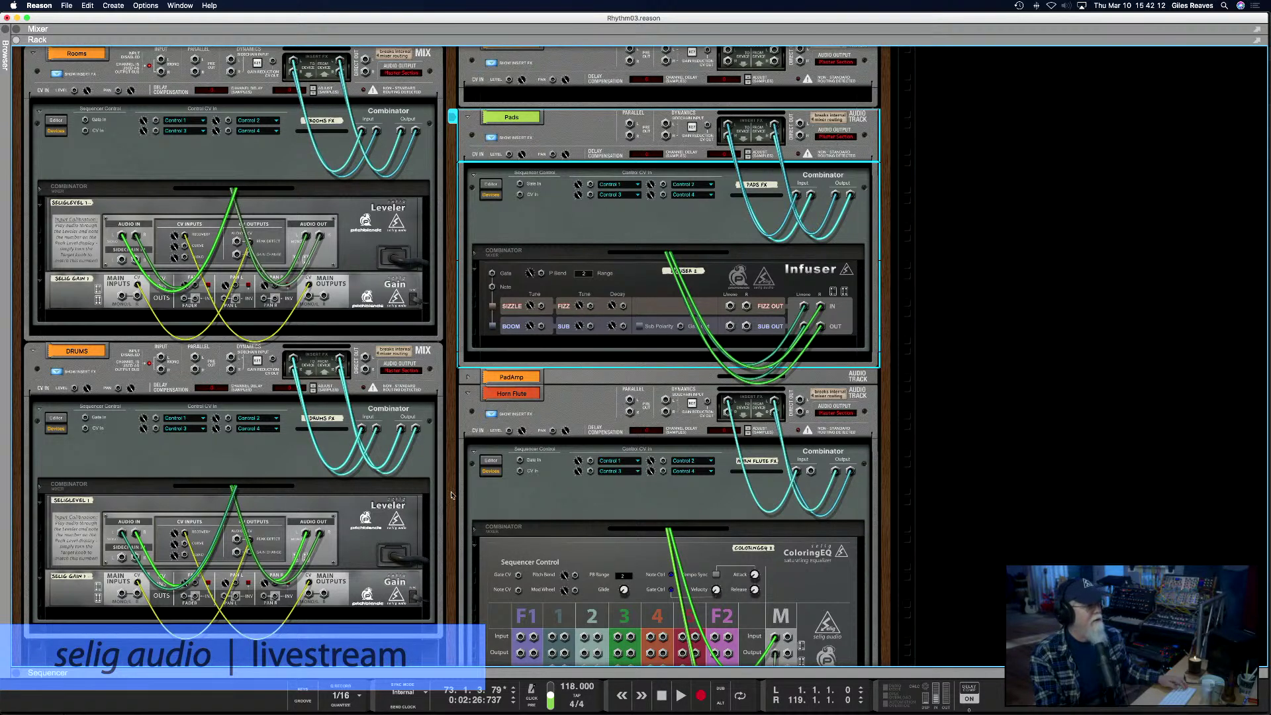
scroll(515, 504, down, 5)
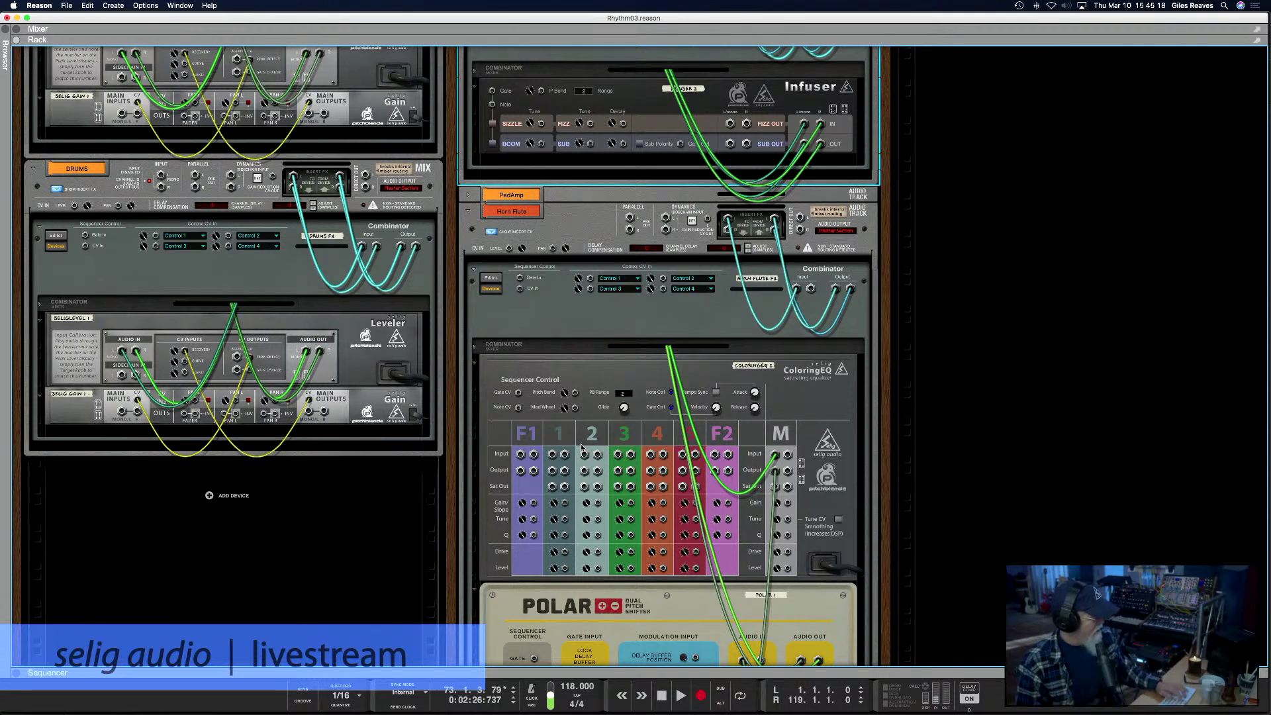
Show the Rhythm03 sequencer and unfold the MIDI Pad 1 track to reveal its lane
key(F7)
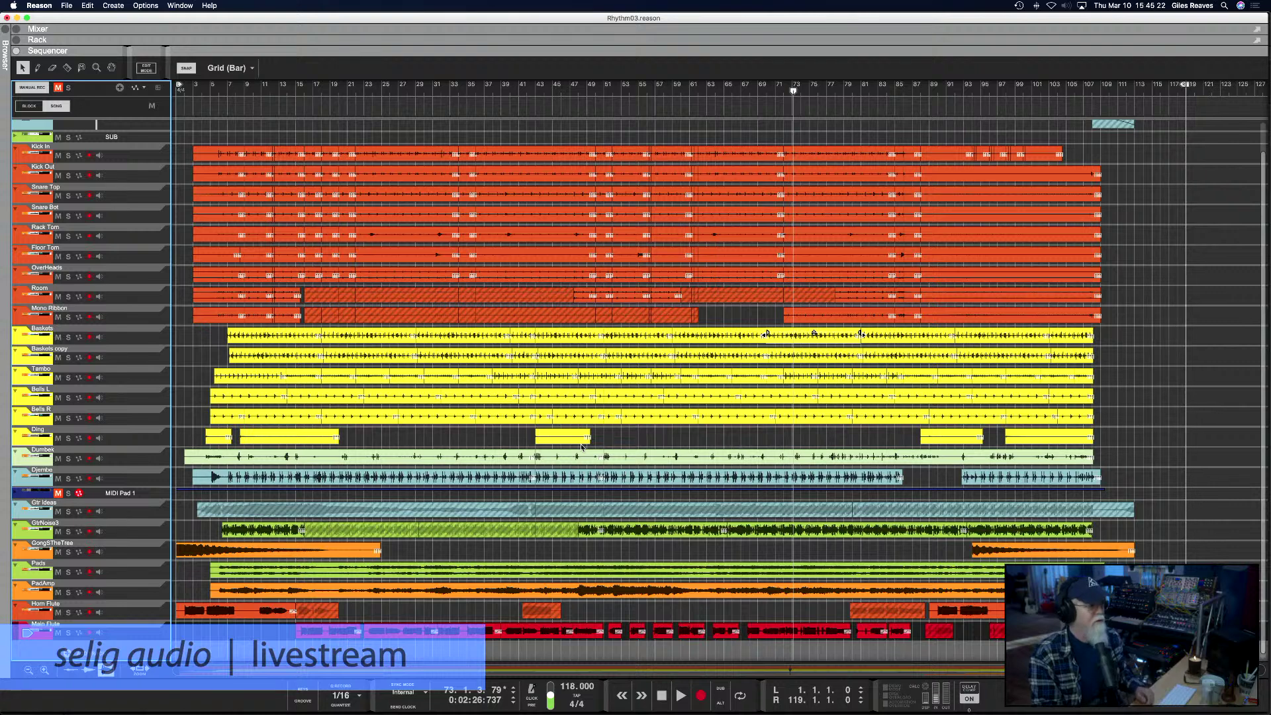
scroll(581, 448, down, 1)
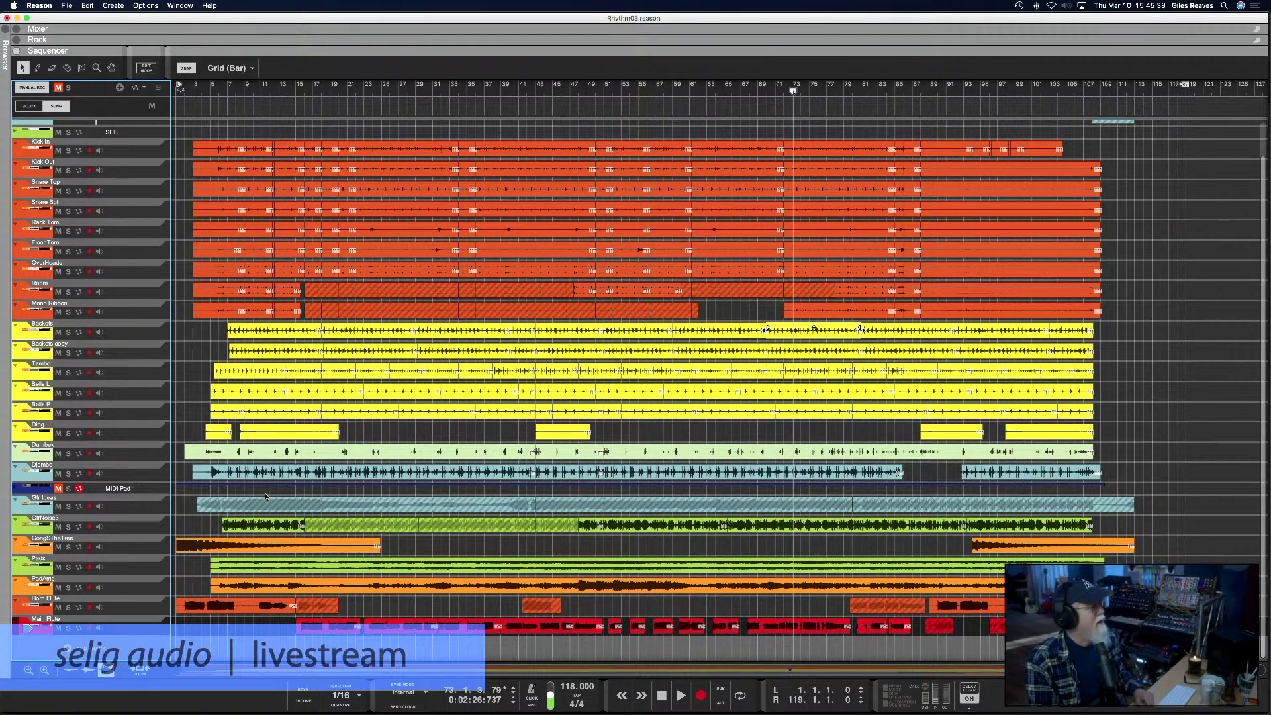
scroll(265, 496, up, 1)
scroll(265, 496, down, 1)
click(16, 491)
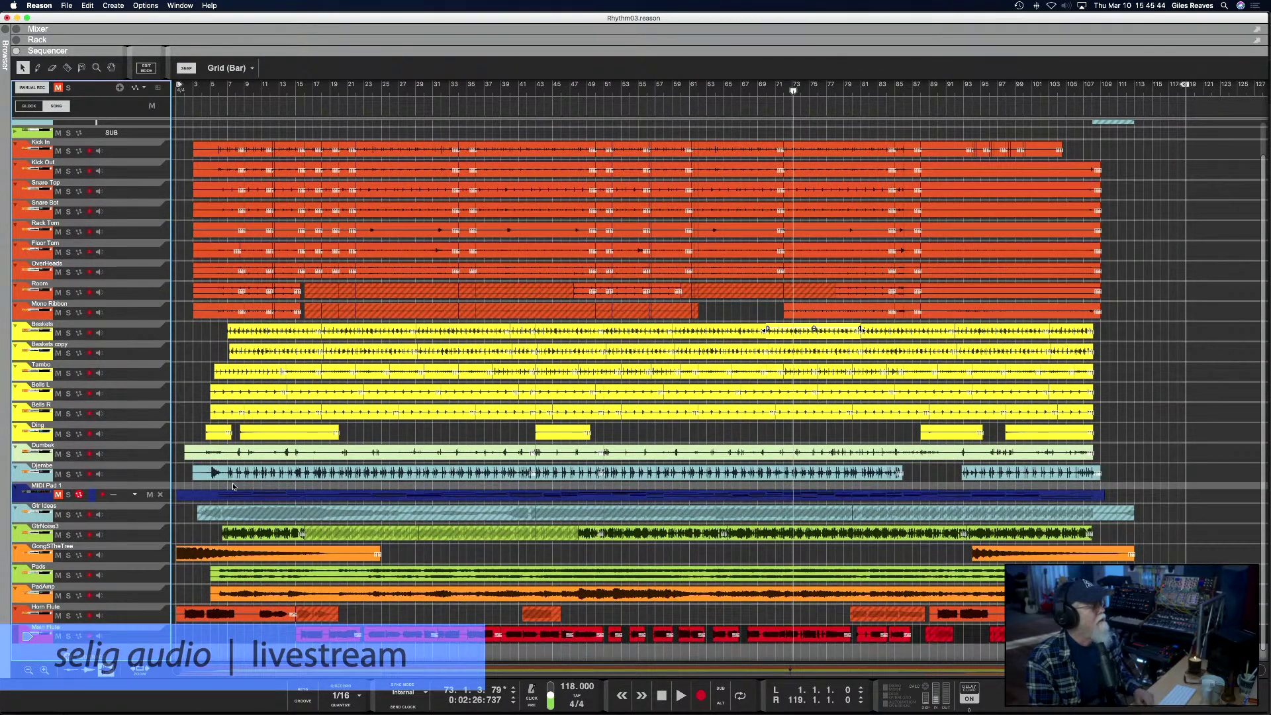